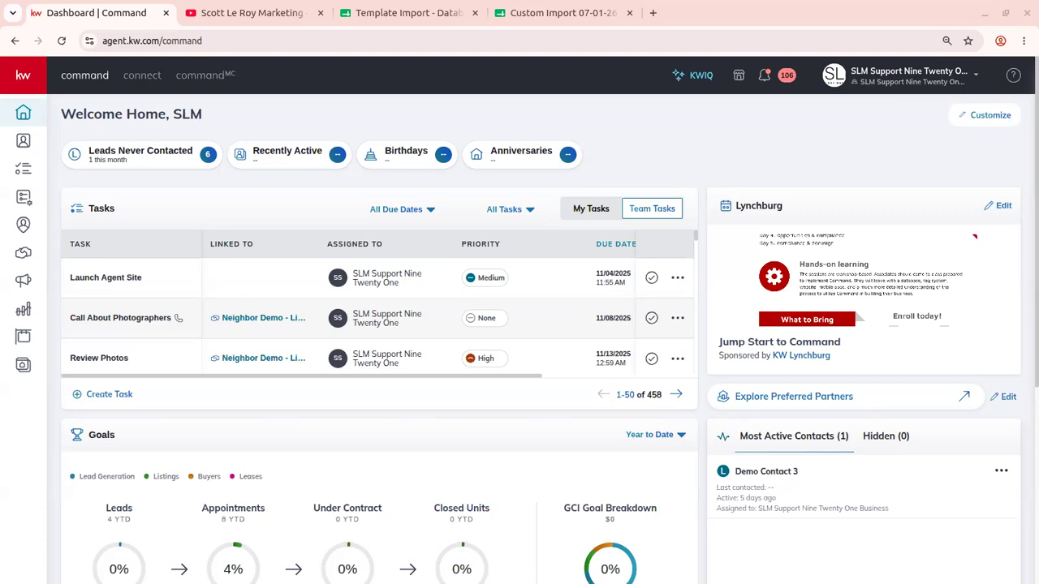
Switch to the Scott Le Roy Marketing YouTube channel and browse its list of uploaded videos
left_click(255, 13)
left_click(293, 40)
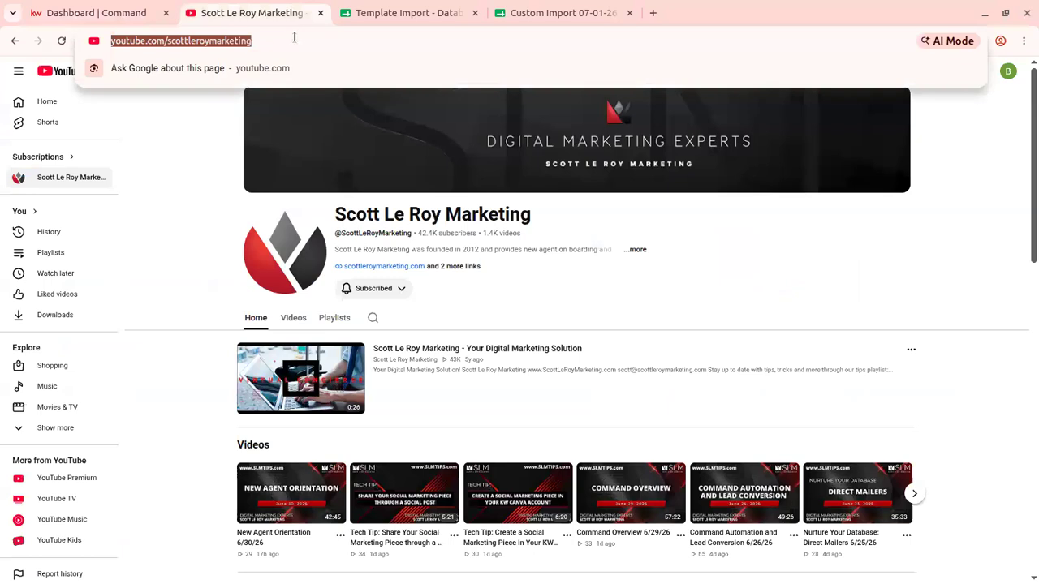
key("alt+Tab")
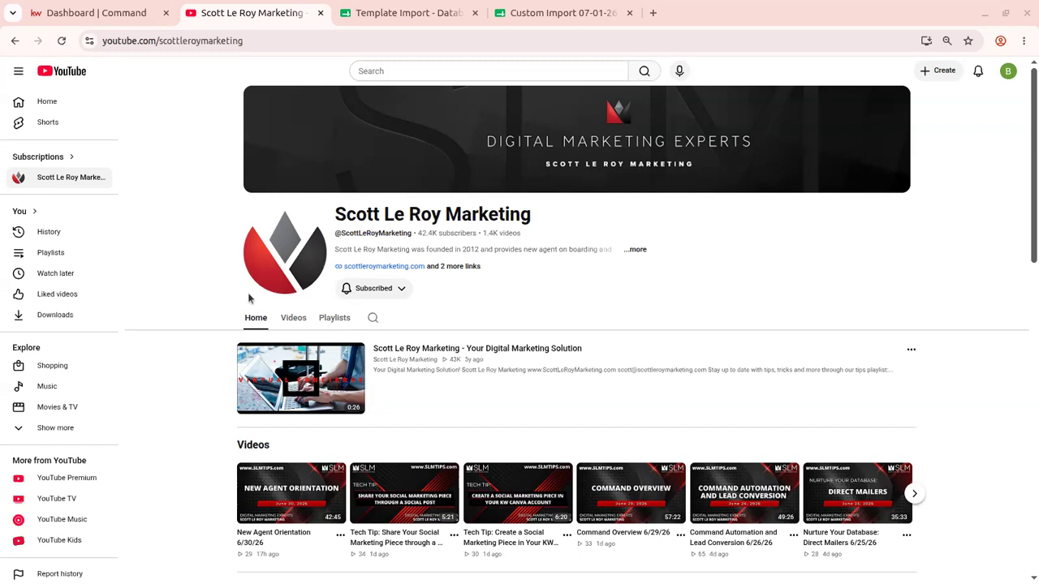
left_click(296, 320)
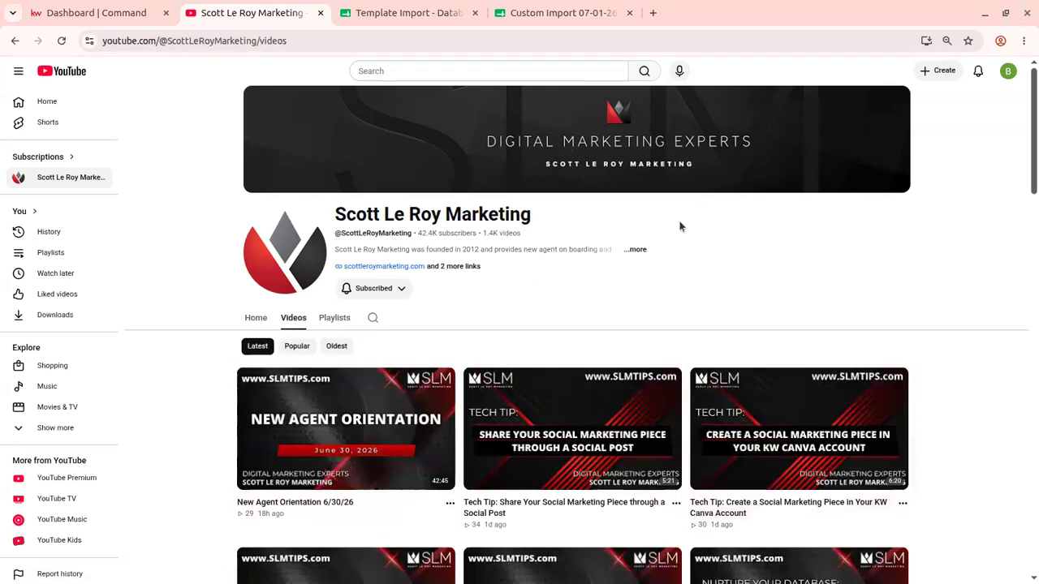
mouse_move(433, 486)
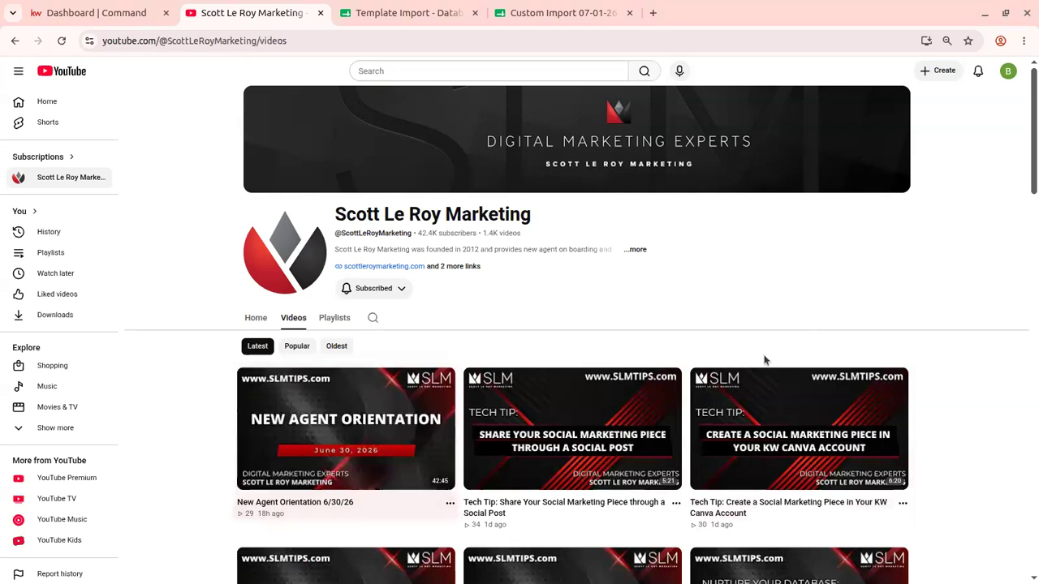
scroll(425, 333, "down", 5)
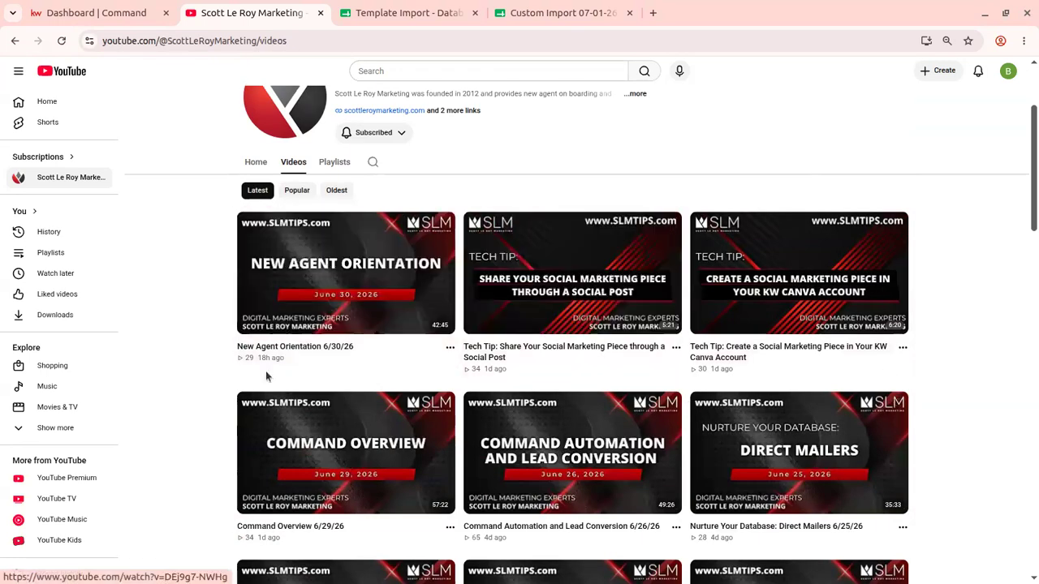
scroll(930, 418, "down", 5)
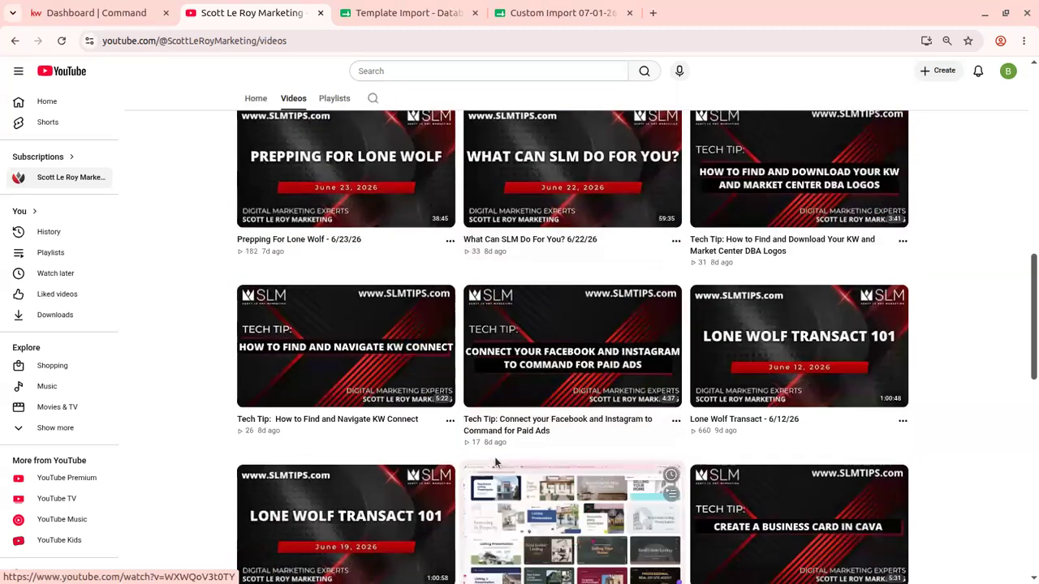
scroll(413, 349, "up", 10)
Search the channel for "database overview" and look through the matching videos and playlists
left_click(373, 317)
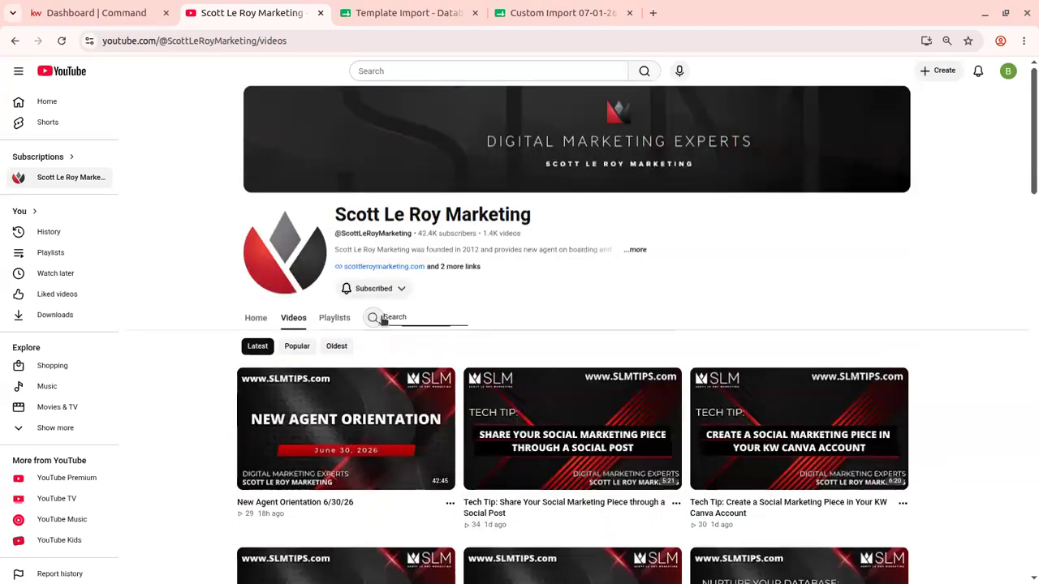
type("databas")
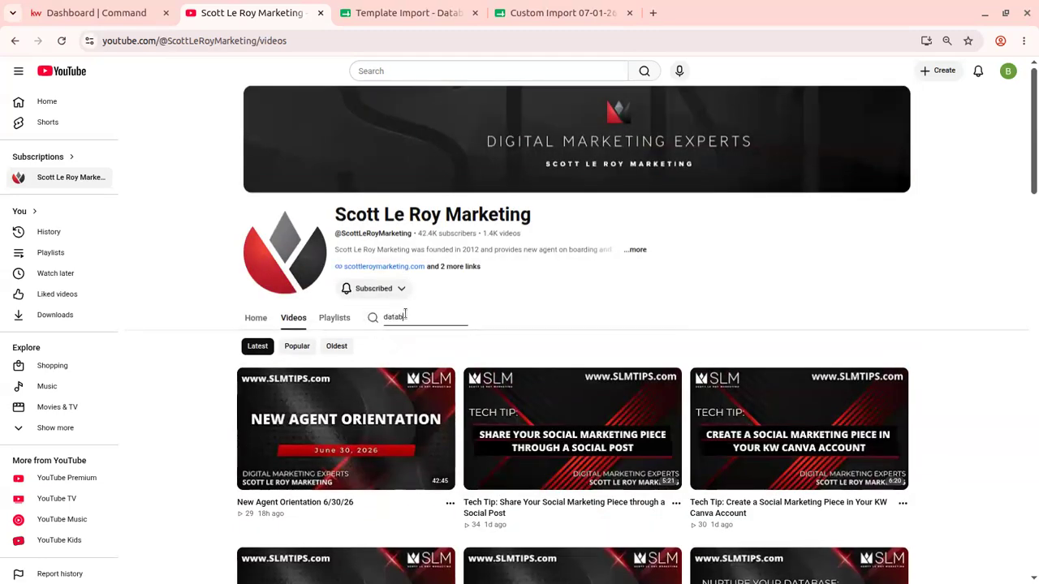
type("e overview")
key("Return")
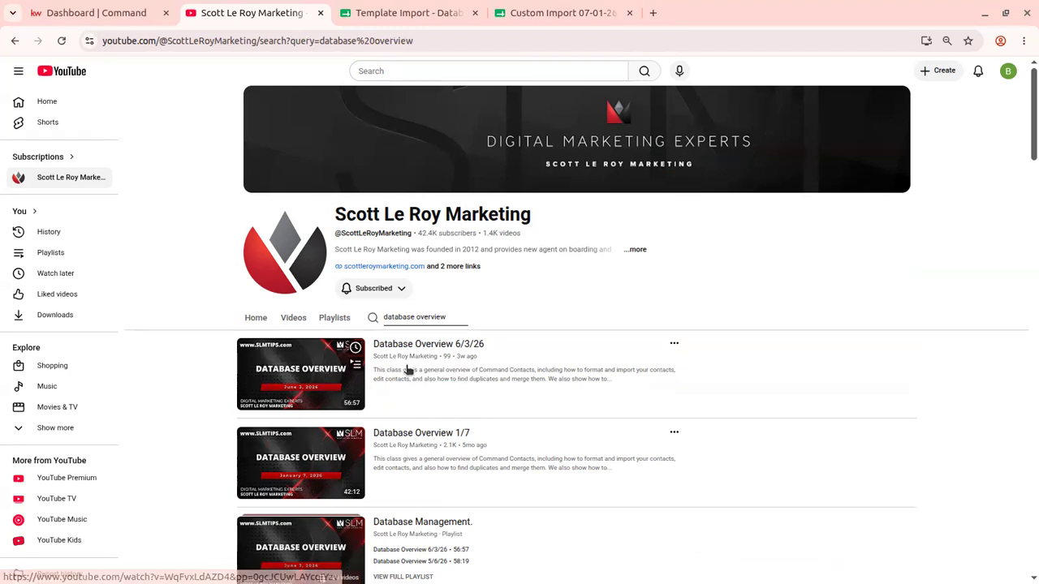
scroll(481, 446, "down", 2)
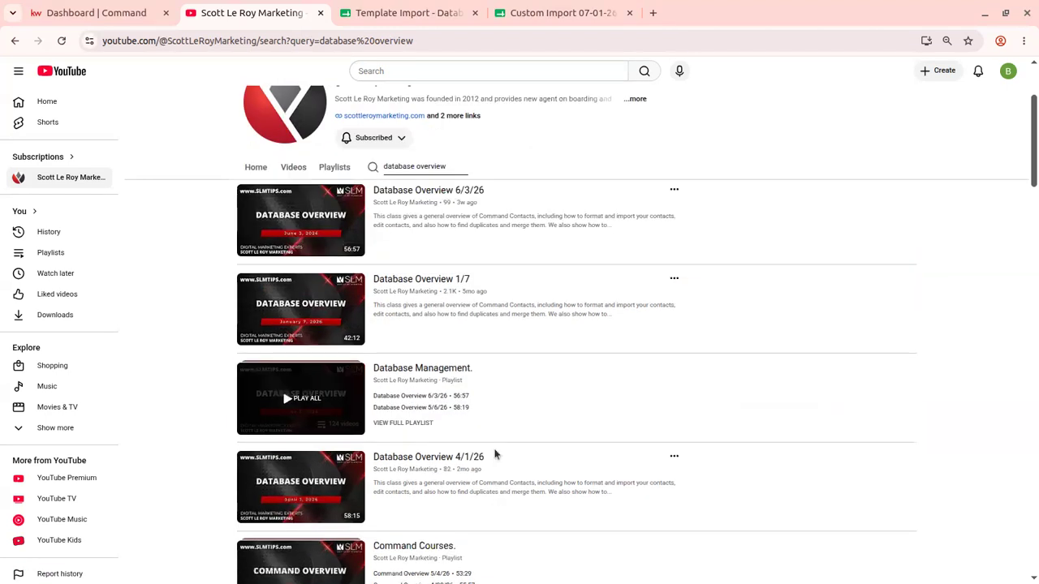
scroll(483, 288, "up", 1)
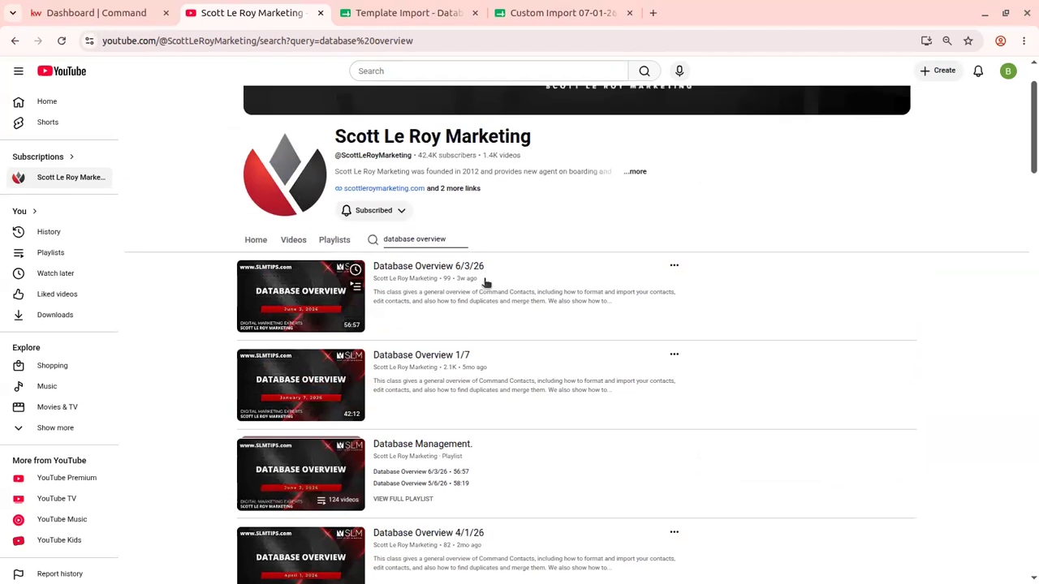
scroll(479, 387, "down", 3)
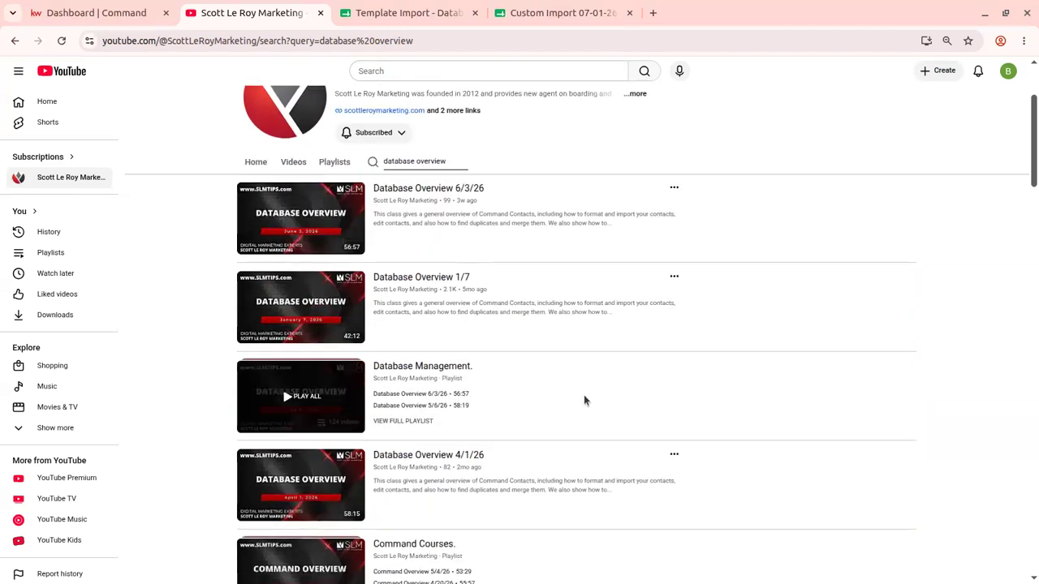
scroll(489, 315, "down", 2)
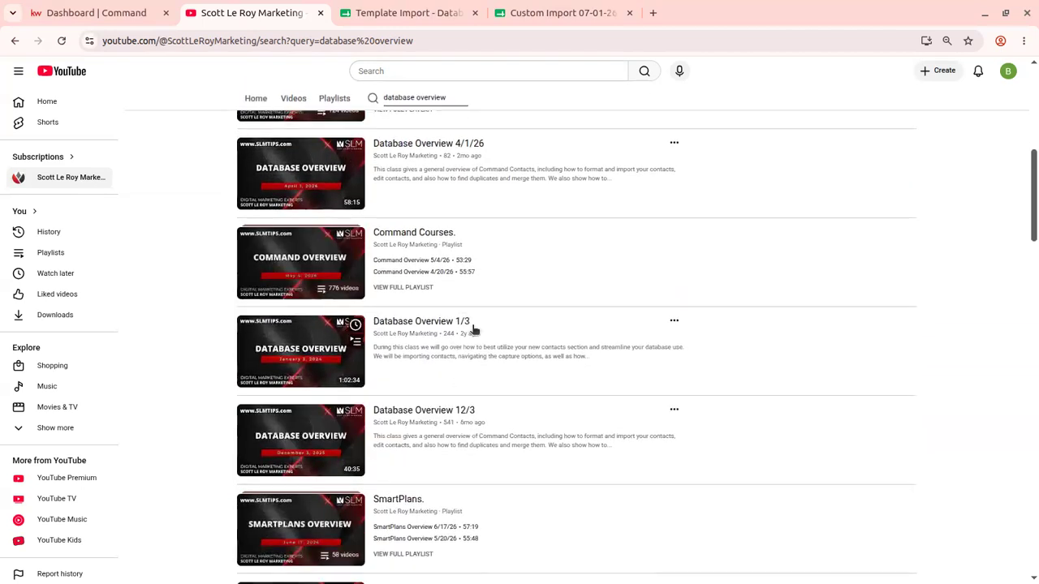
scroll(480, 520, "down", 4)
scroll(612, 425, "up", 5)
scroll(613, 423, "up", 5)
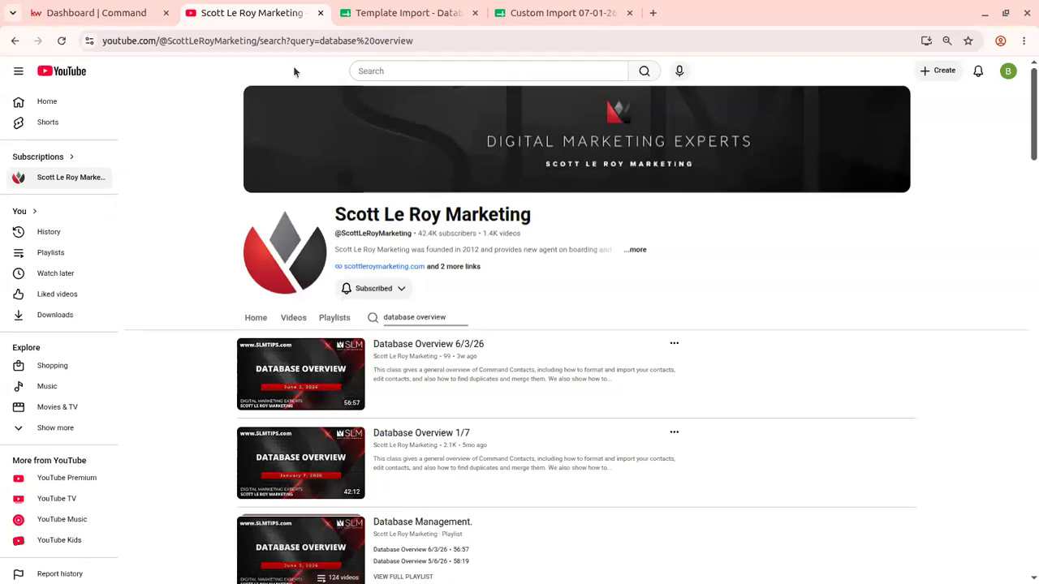
Switch back to KW Command and start a contact import from the Contacts page
left_click(103, 13)
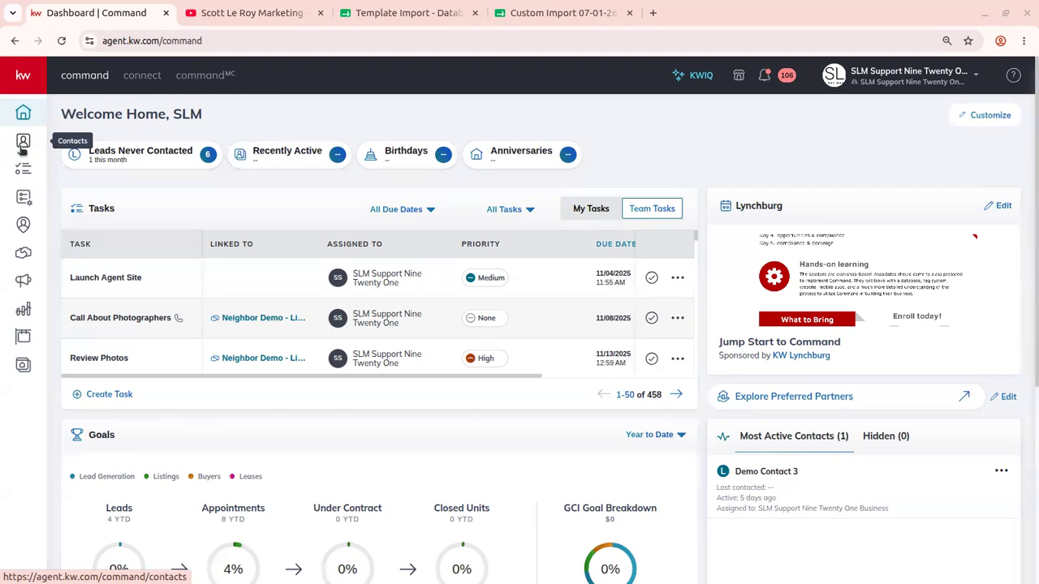
left_click(25, 78)
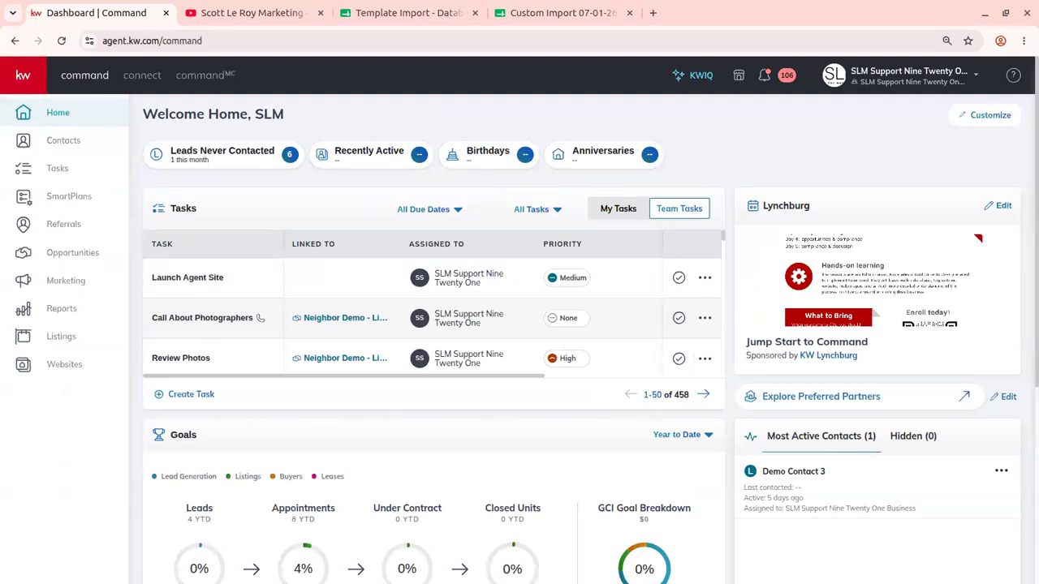
left_click(65, 142)
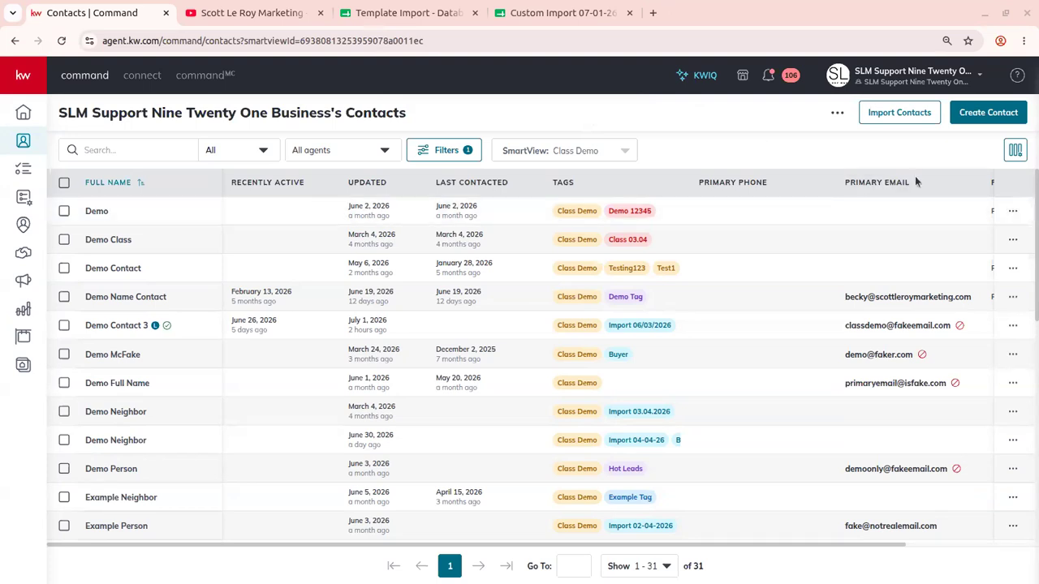
left_click(886, 122)
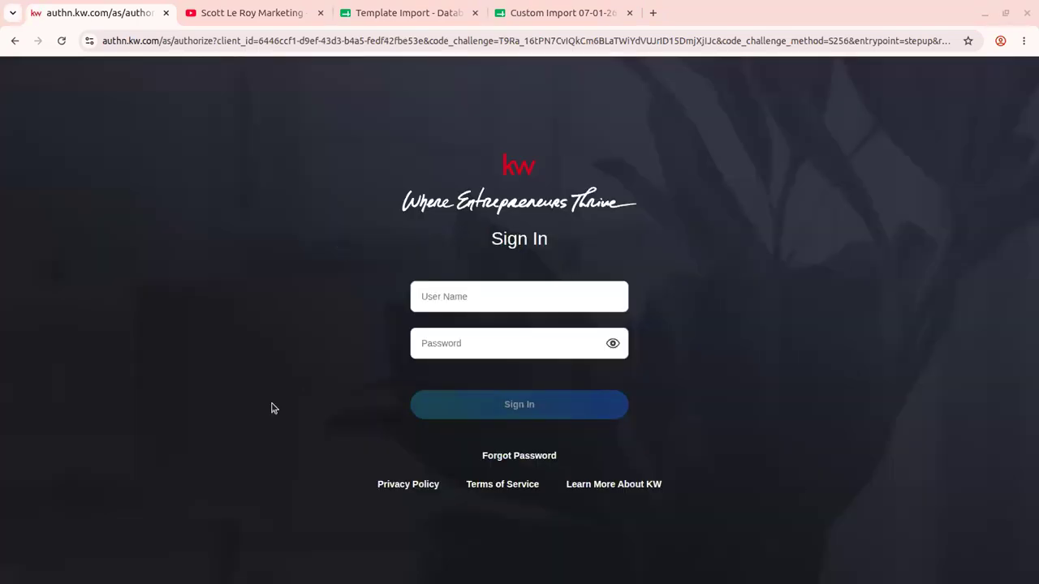
Sign in to the KW account by entering the user name and the account password
left_click(586, 304)
type("slmsupport921")
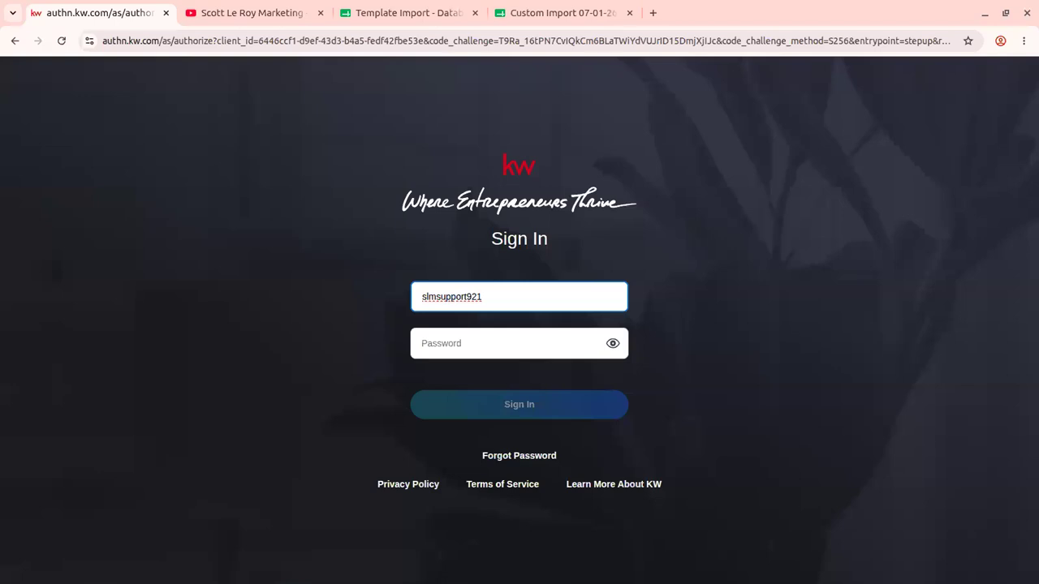
left_click(534, 336)
key("ctrl+v")
left_click(570, 409)
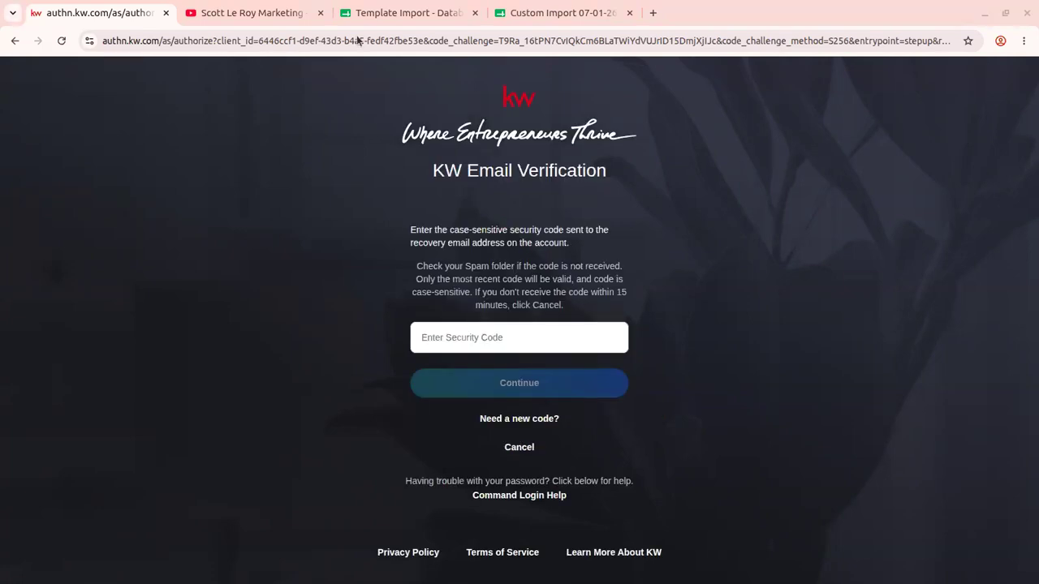
Enter the emailed security code to complete the KW email verification
left_click(542, 341)
key("ctrl+v")
key("Return")
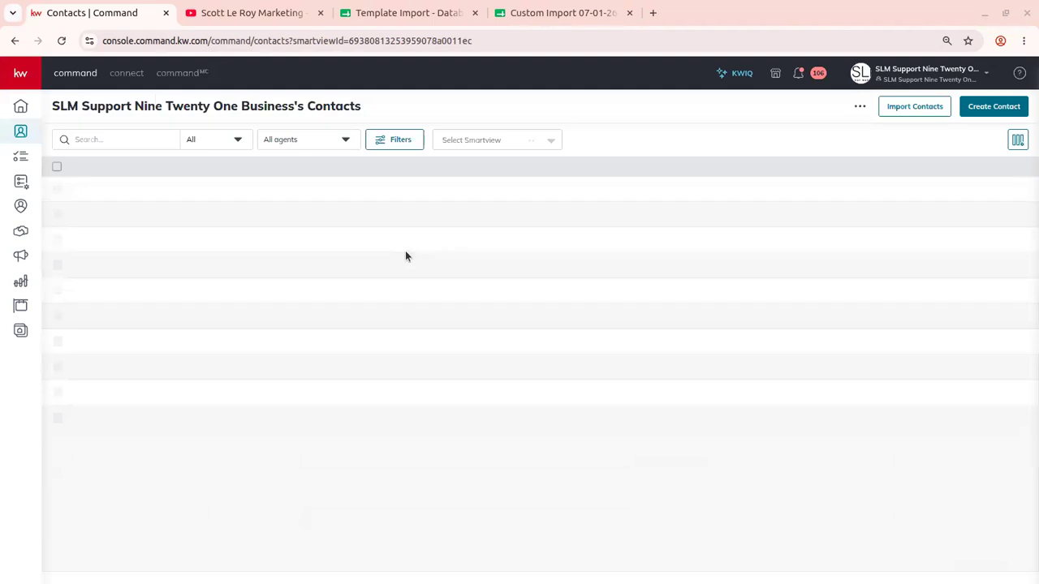
Start the contact import again and verify the account by entering the emailed verification code
left_click(915, 109)
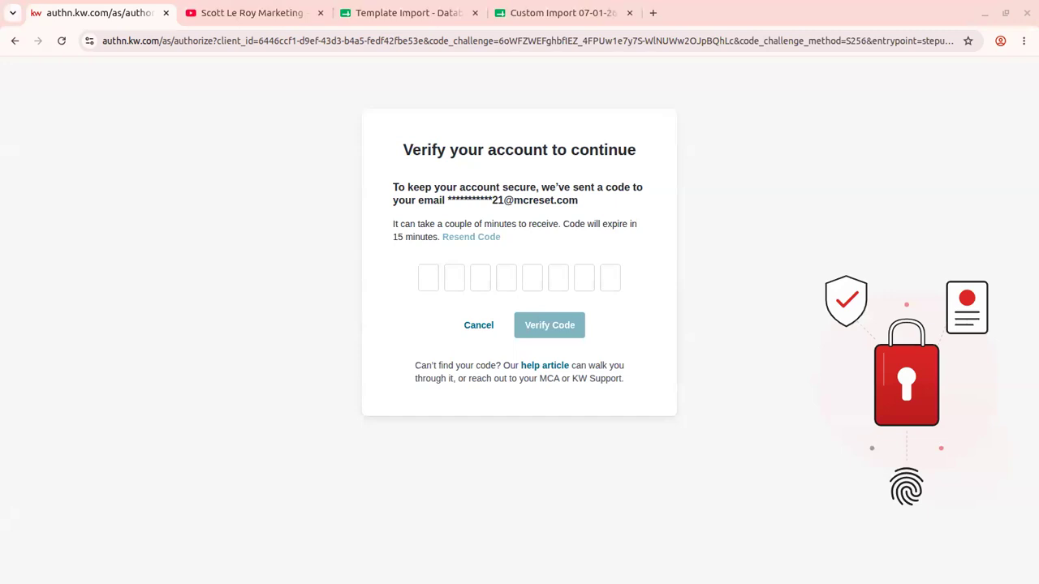
left_click(425, 276)
left_click(568, 331)
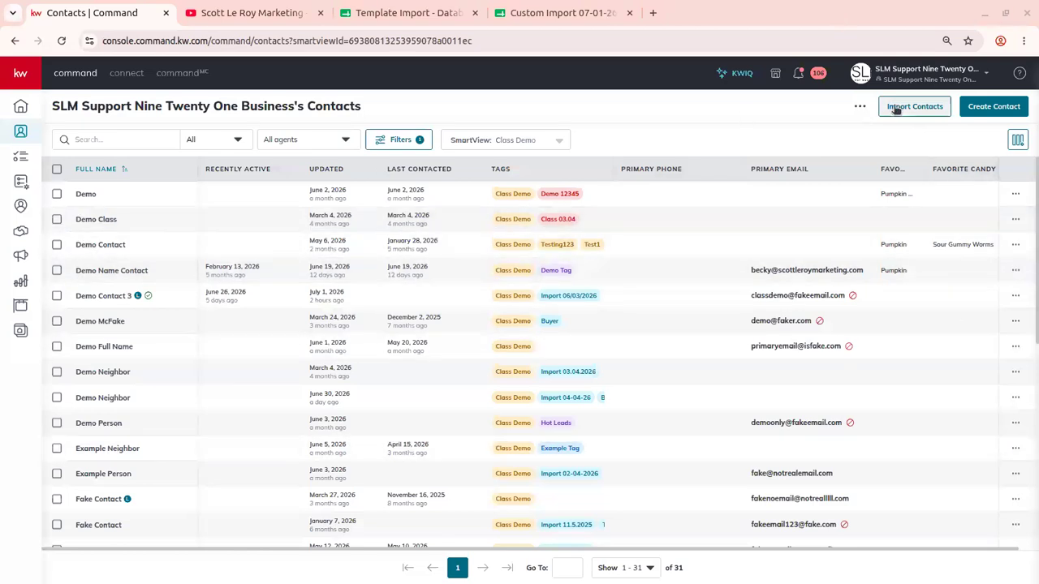
Open the contact ownership settings for the import and review the contact owner choices, keeping the business account as owner
left_click(918, 108)
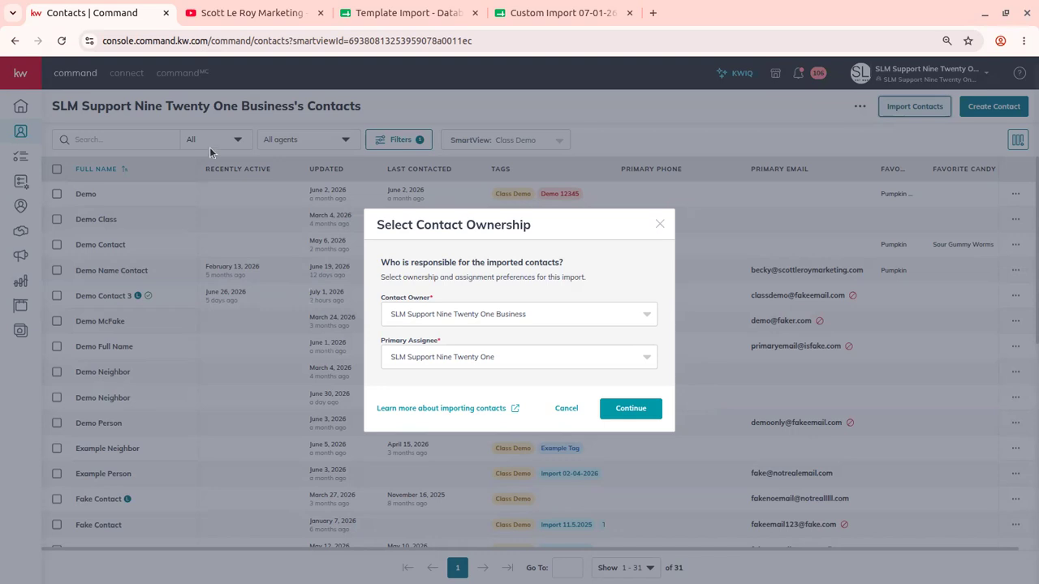
left_click(491, 313)
left_click(545, 242)
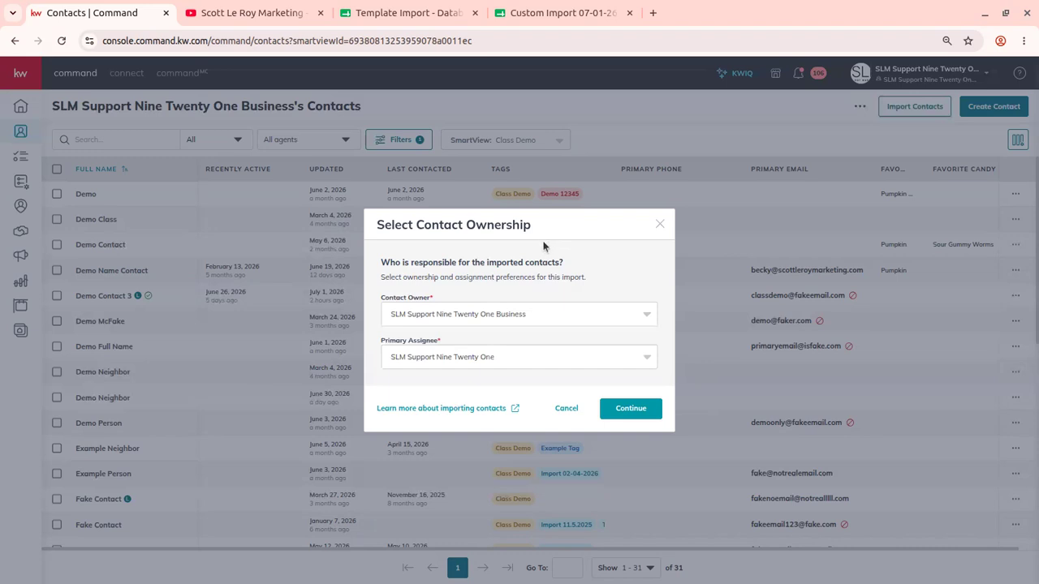
left_click(477, 319)
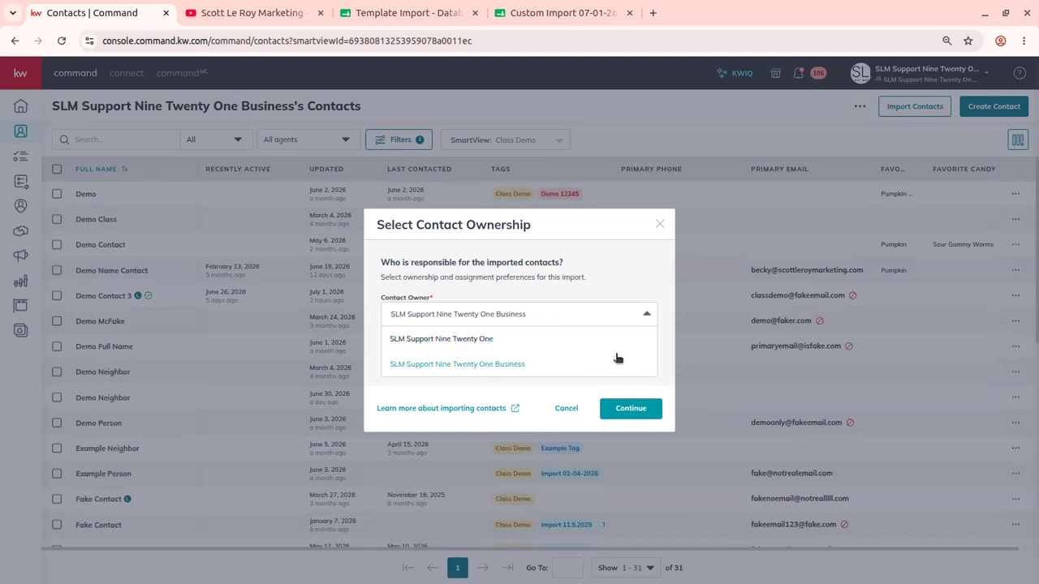
left_click(608, 280)
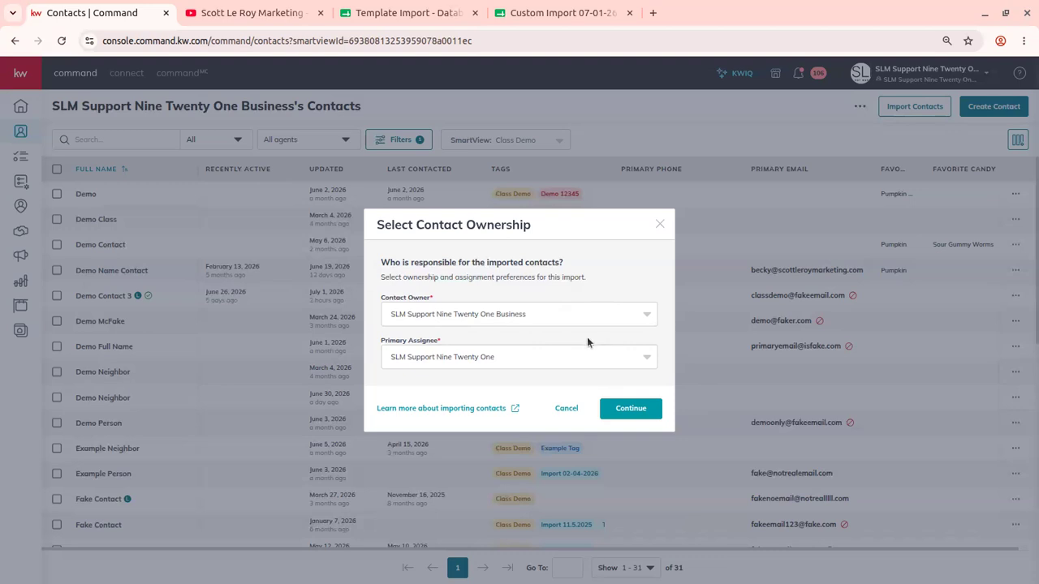
left_click(518, 307)
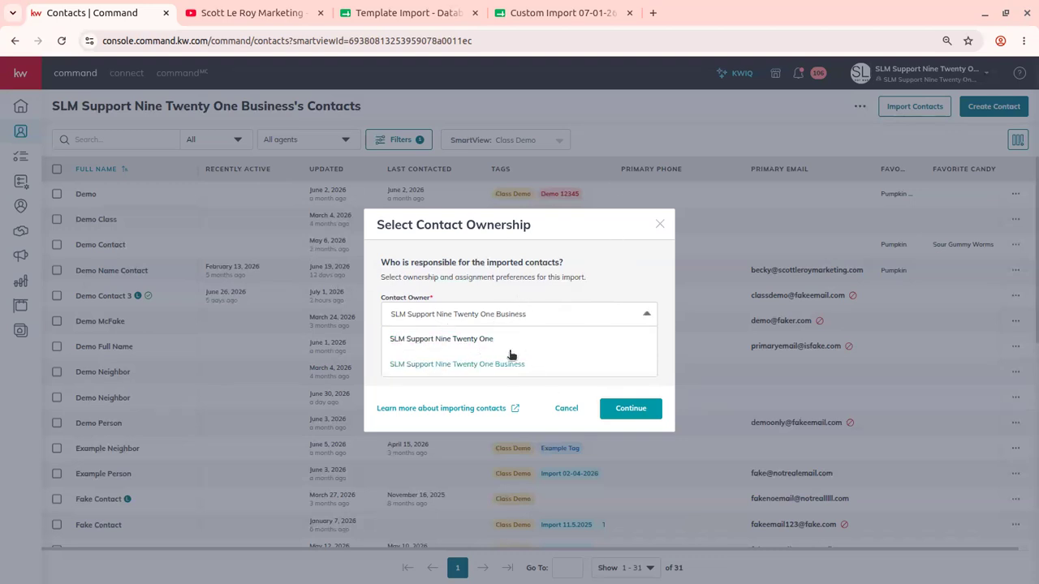
left_click(549, 256)
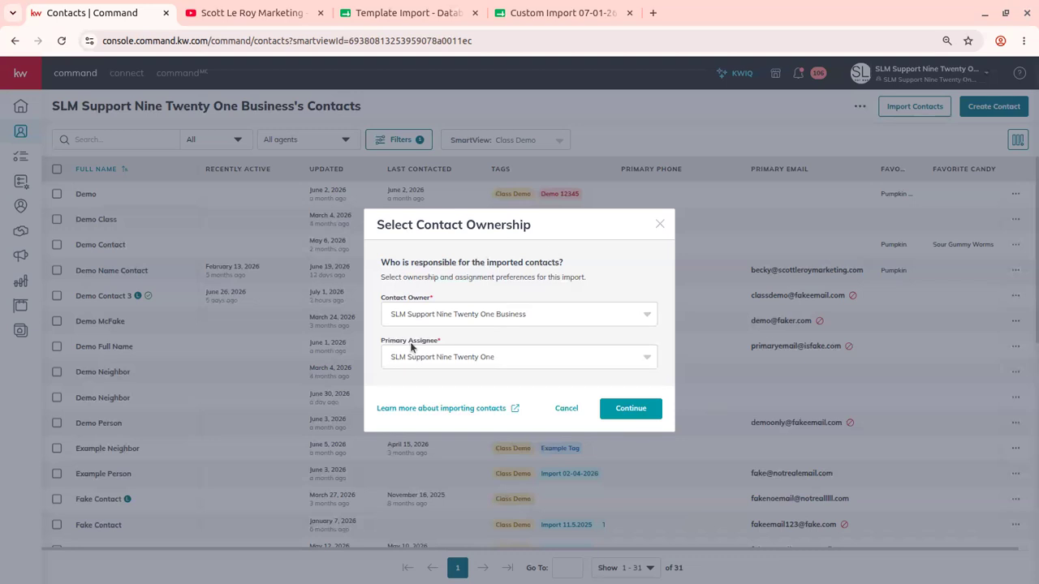
left_click(459, 319)
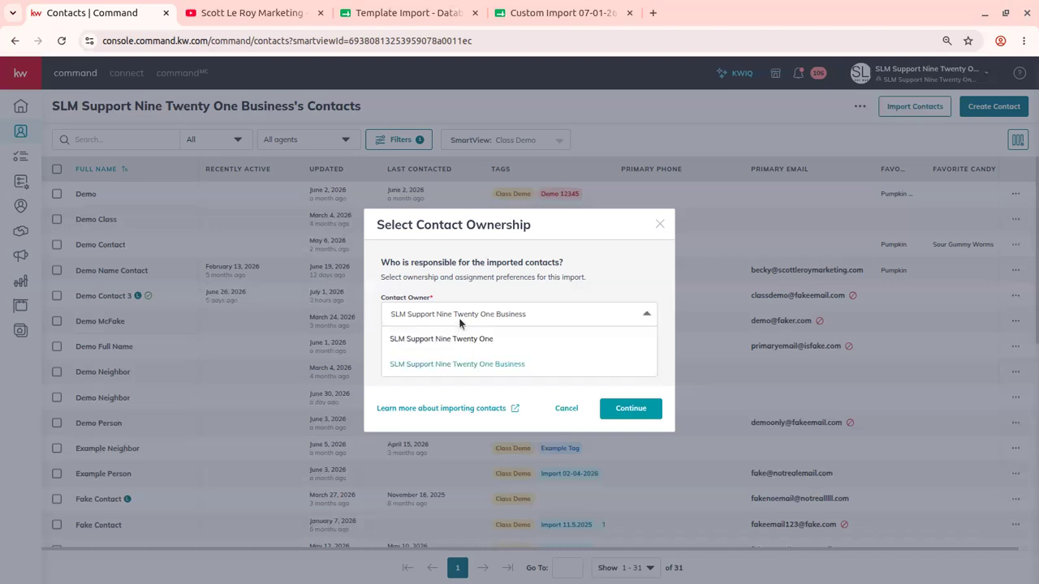
left_click(515, 276)
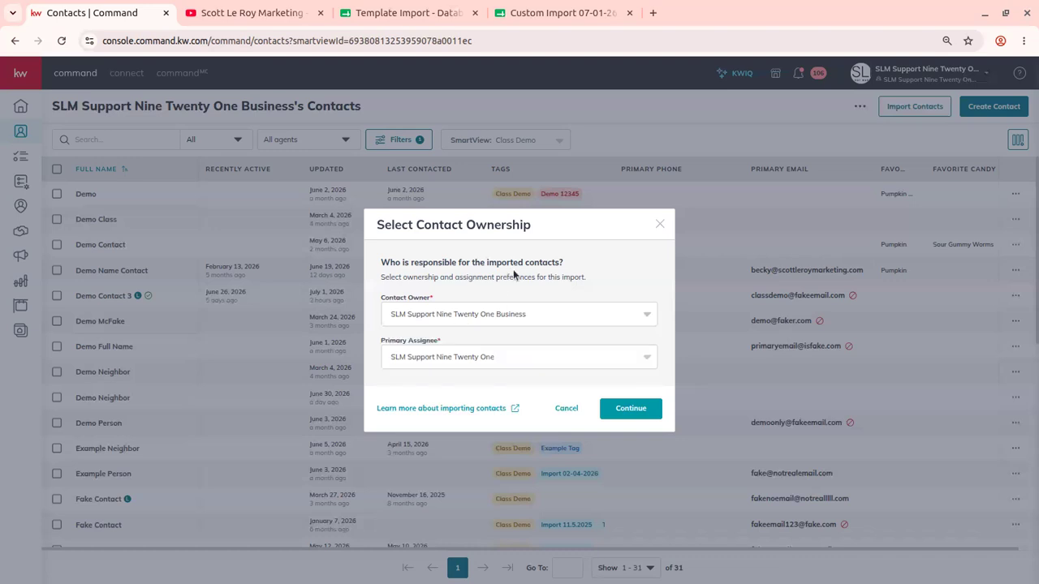
Accept the contact ownership with the preselected primary assignee and download the premade Command template file
left_click(512, 362)
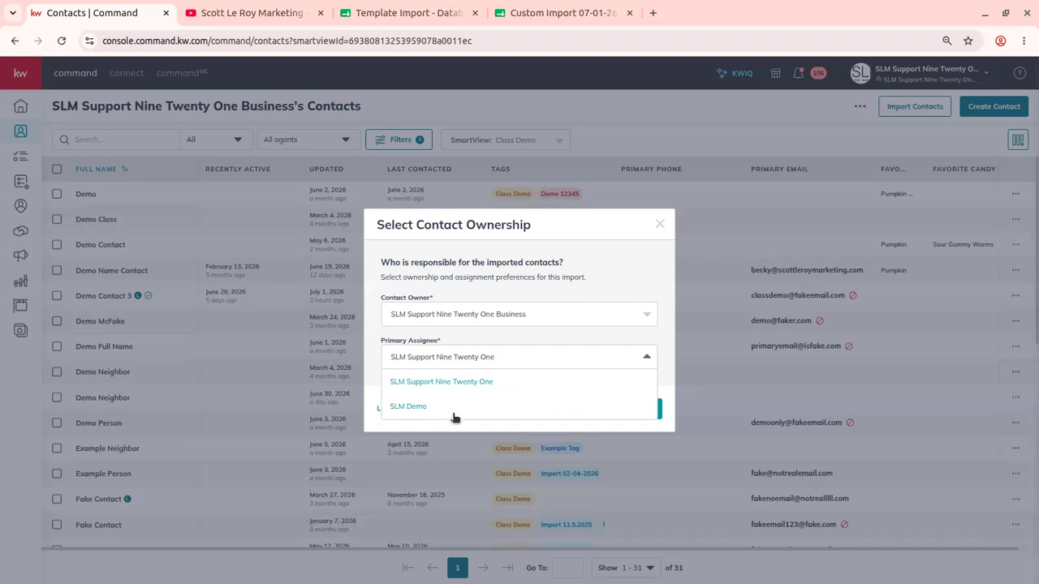
left_click(549, 371)
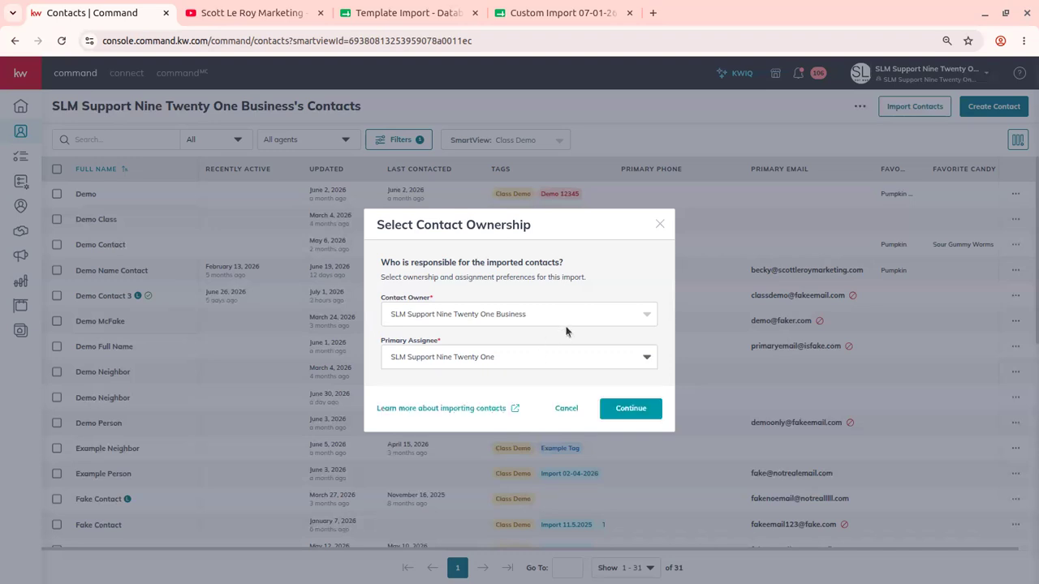
left_click(636, 412)
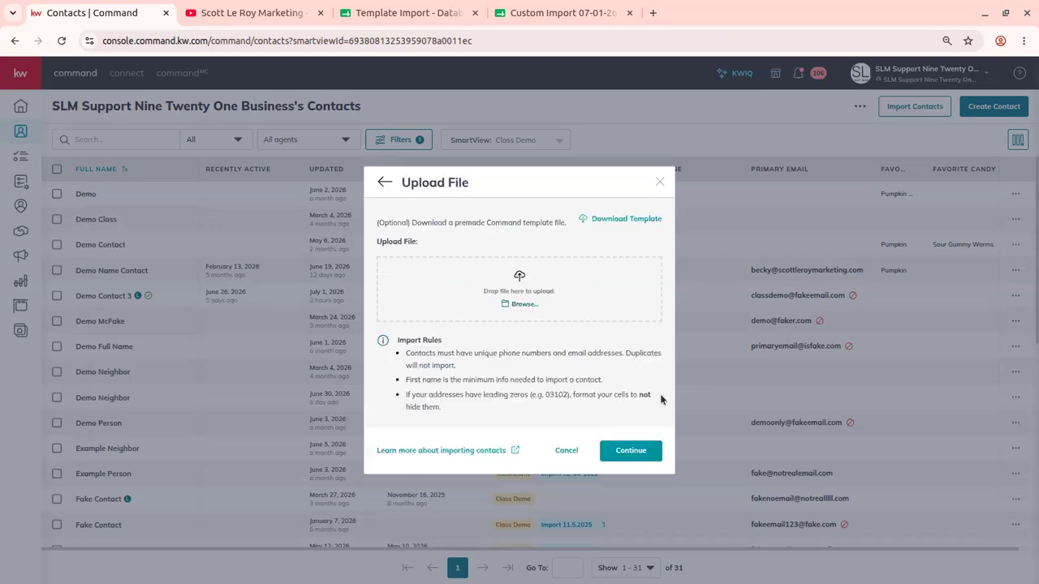
left_click(612, 227)
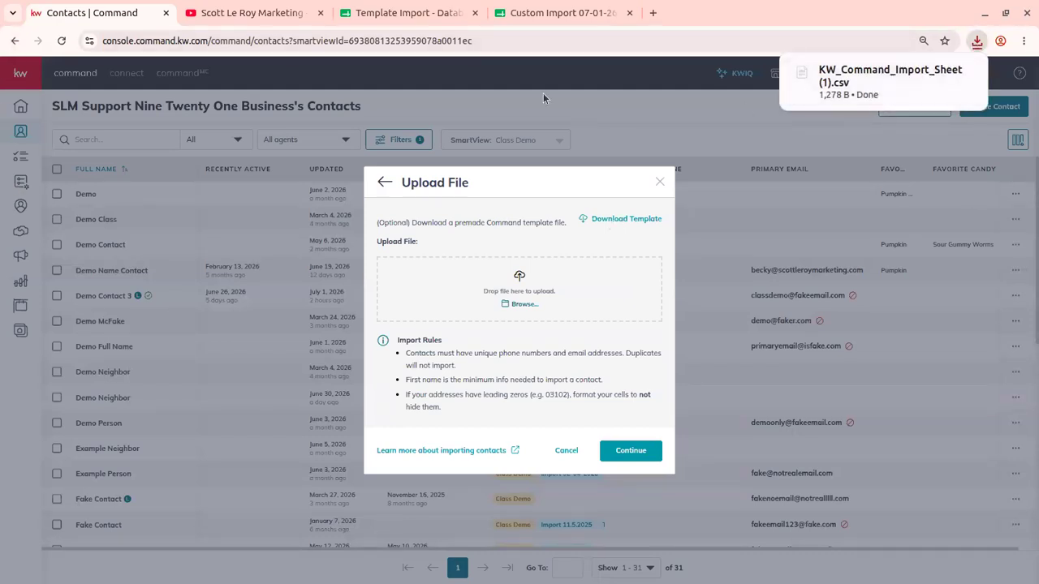
Switch to the Template Import spreadsheet and examine its two header rows, ending on the first empty cell below First Name
left_click(445, 22)
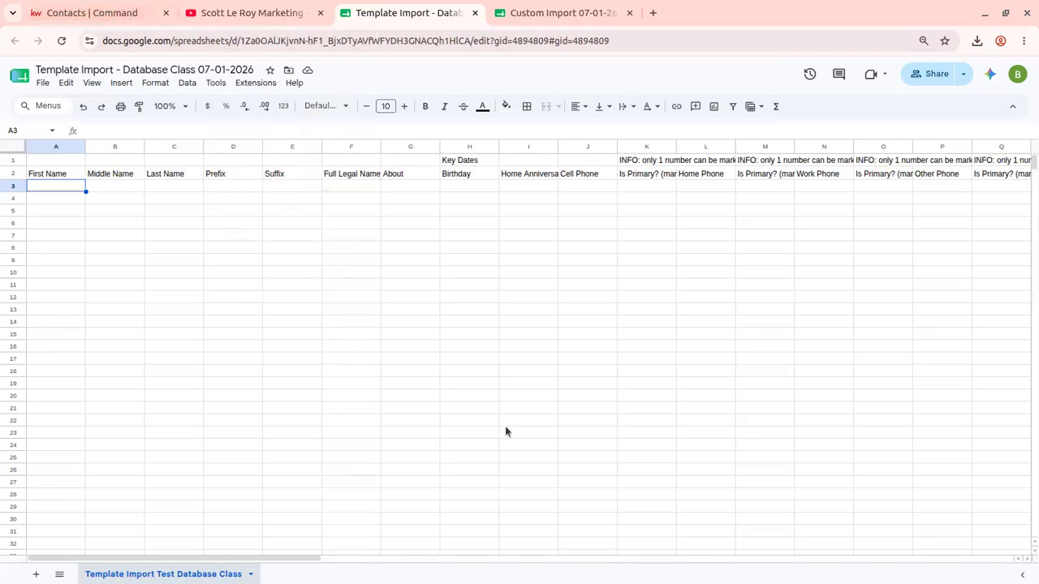
left_click(86, 13)
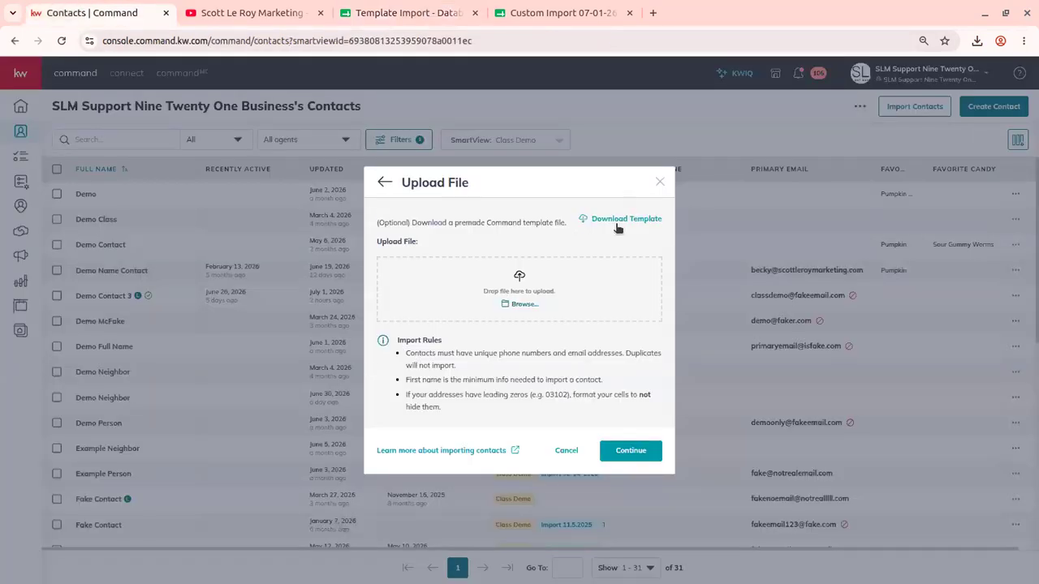
left_click(435, 14)
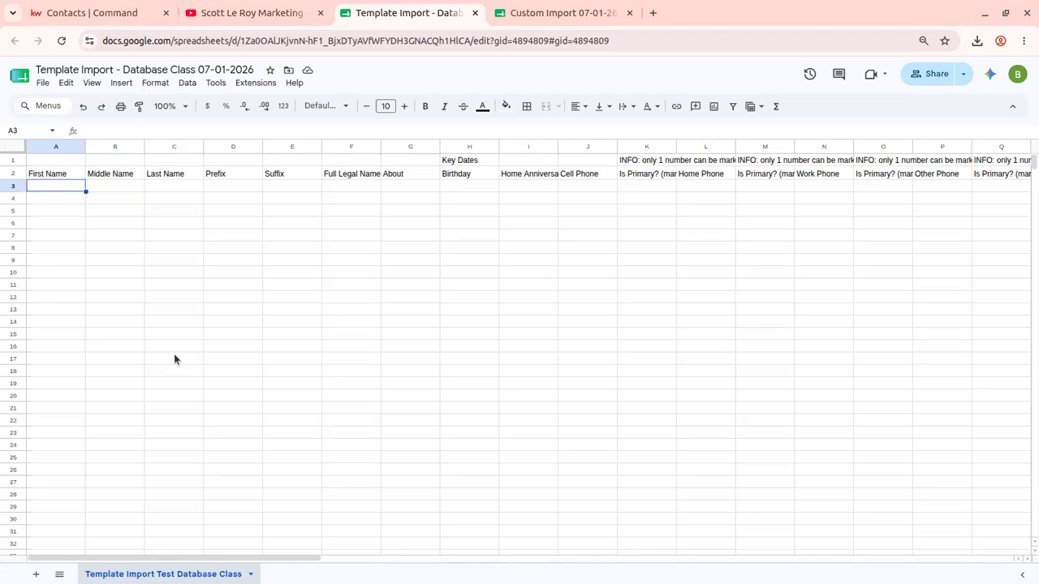
left_click(10, 162)
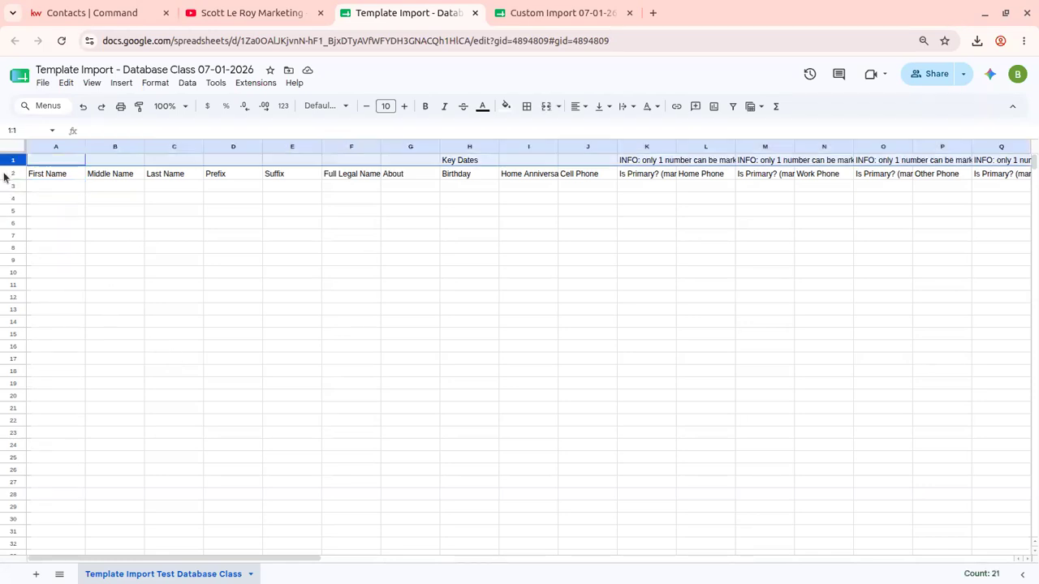
left_click(6, 175, "ctrl")
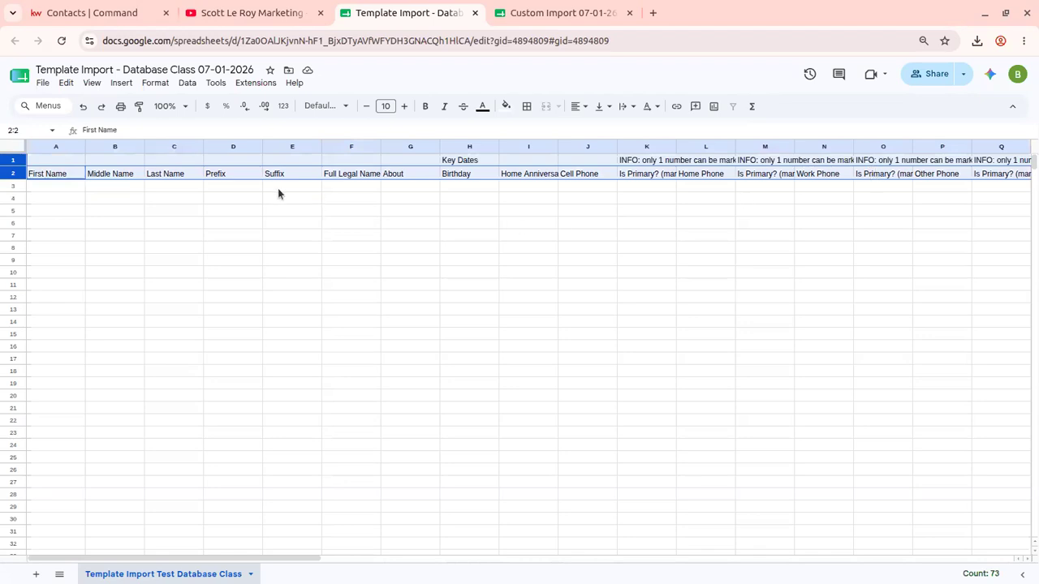
left_click(56, 188)
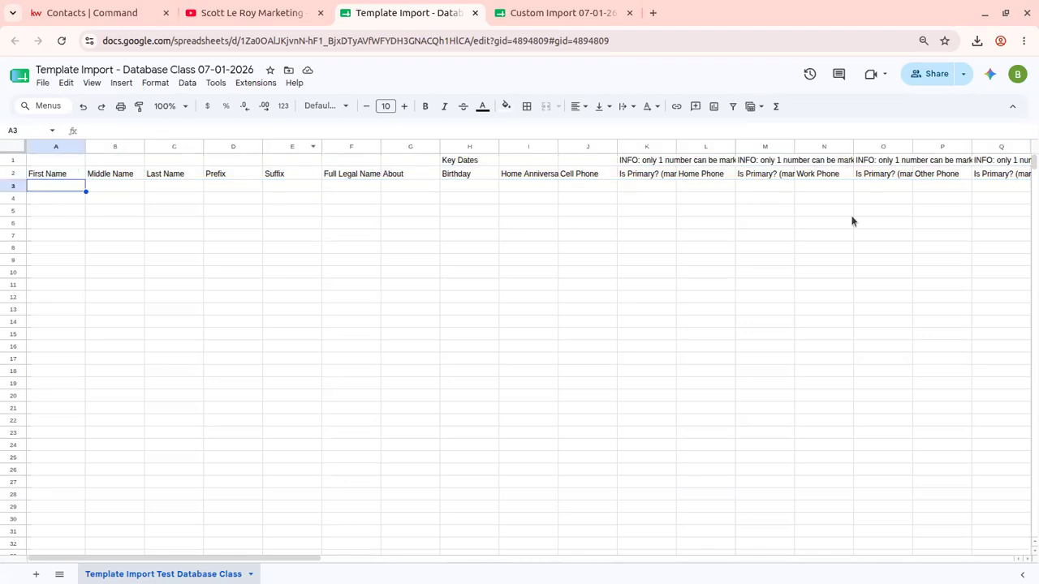
Enter the sample contact's first name in the First Name column of row 3
left_click_drag(219, 562, 45, 495)
type("Neighbor")
key("ctrl+BackSpace")
type("Neighbor")
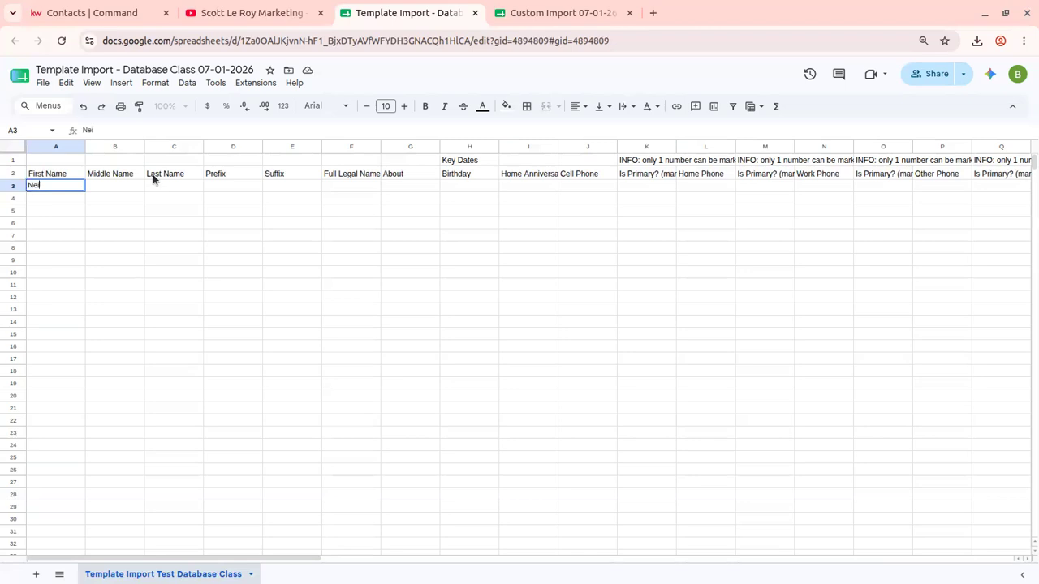
key("Tab")
key("Tab")
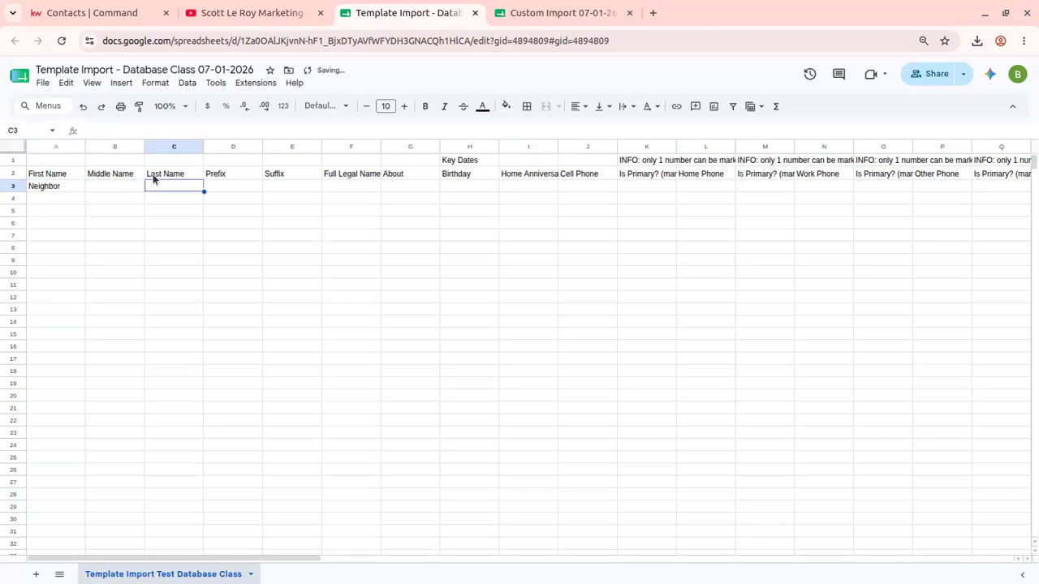
Enter the sample contact's last name in the Last Name column of row 3
type("McNeighbor")
key("Left")
key("Right")
key("Right")
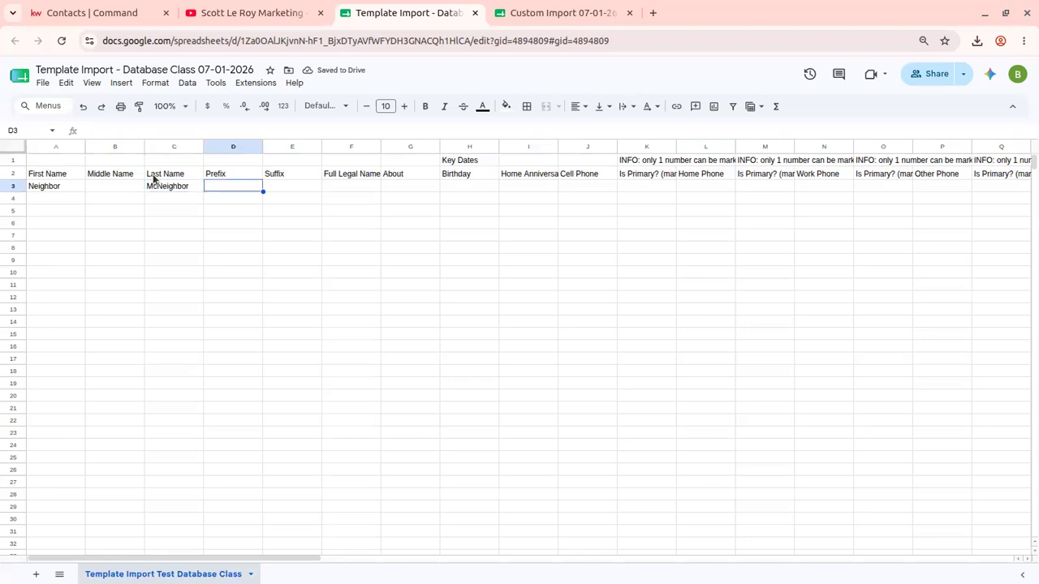
Fill in the contact's date of birth in the Birthday column of row 3, leaving the columns in between empty
key("Right")
key("Right")
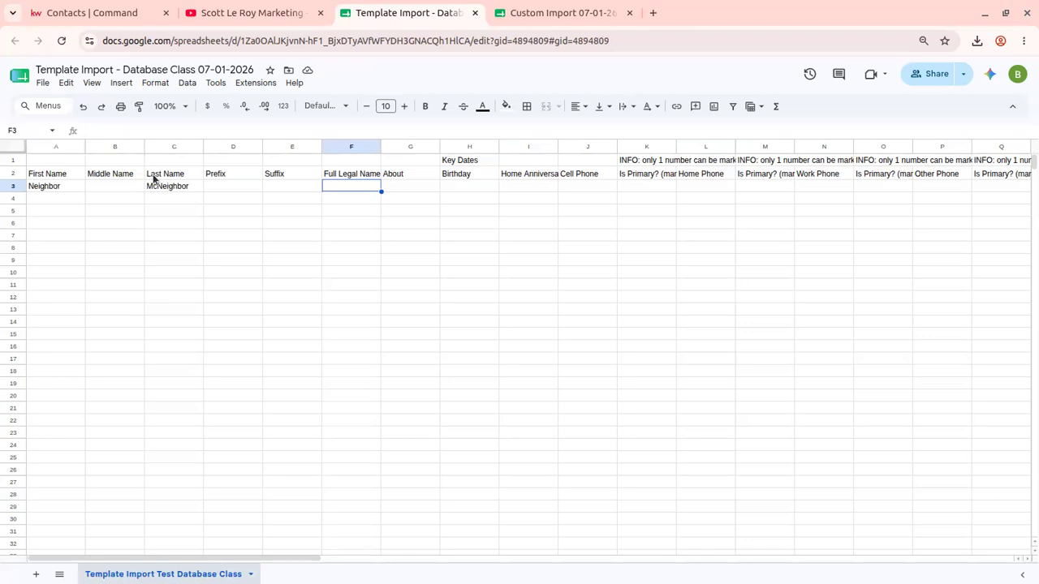
key("Right")
key("Right")
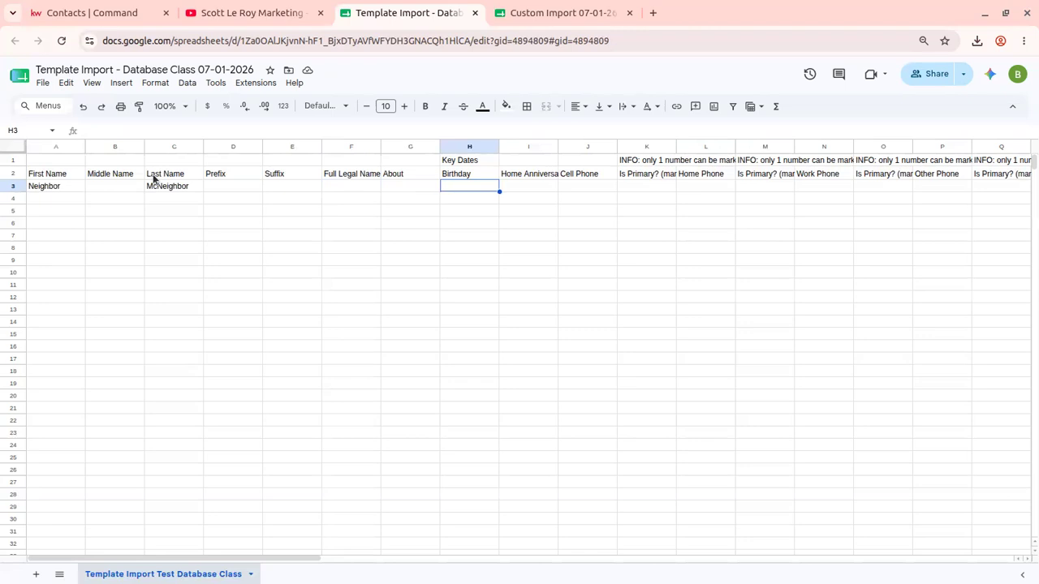
type("01/01/2000")
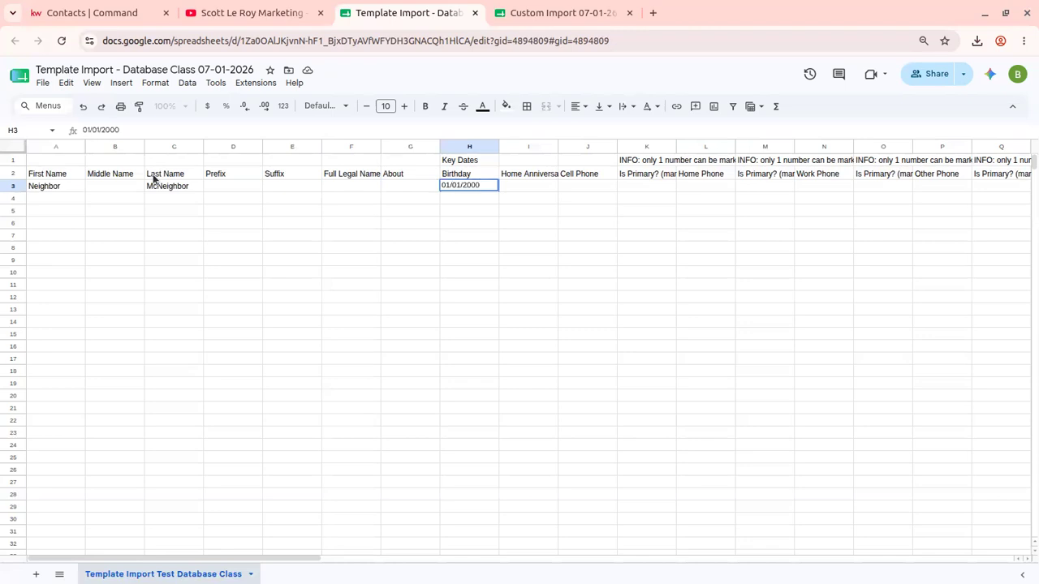
key("Tab")
Enter 1-1-2002 as the contact's home anniversary in row 3
type("1-")
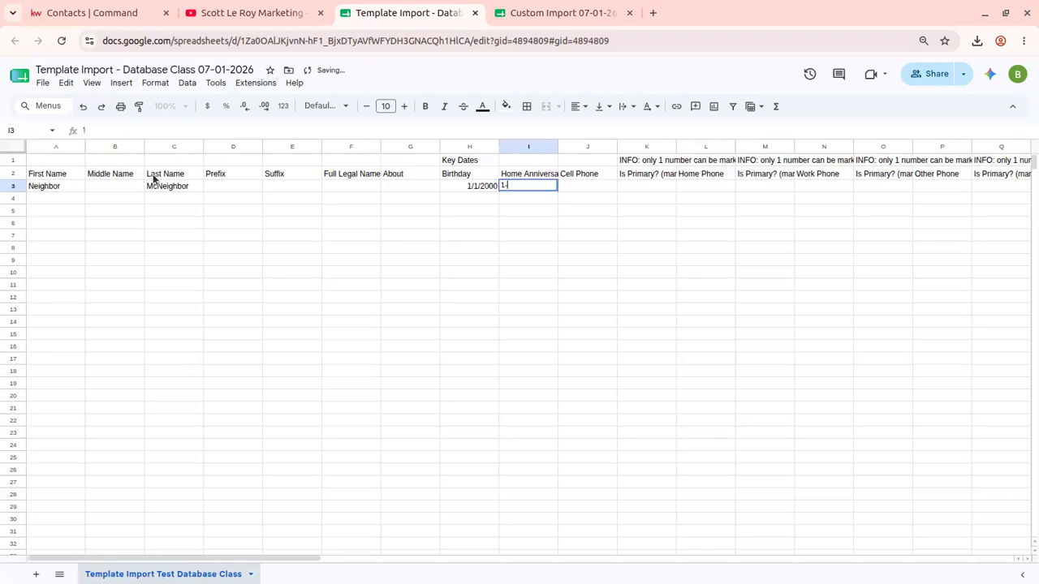
type("1-2002")
key("Tab")
key("Left")
key("Right")
key("Left")
key("Left")
key("Right")
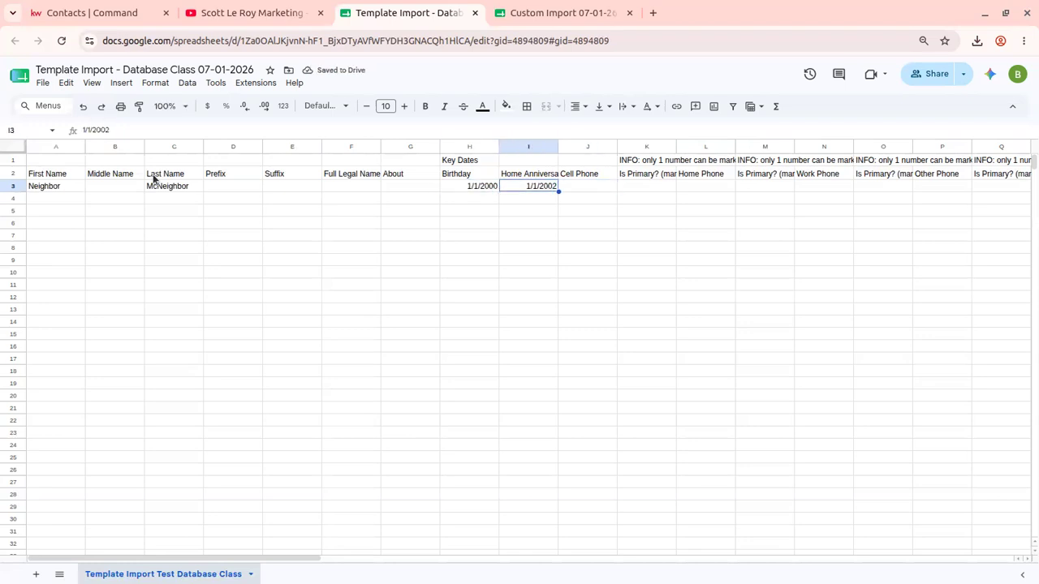
Set the contact's home anniversary in row 3 to 1-1-2020
key("Delete")
type("1//")
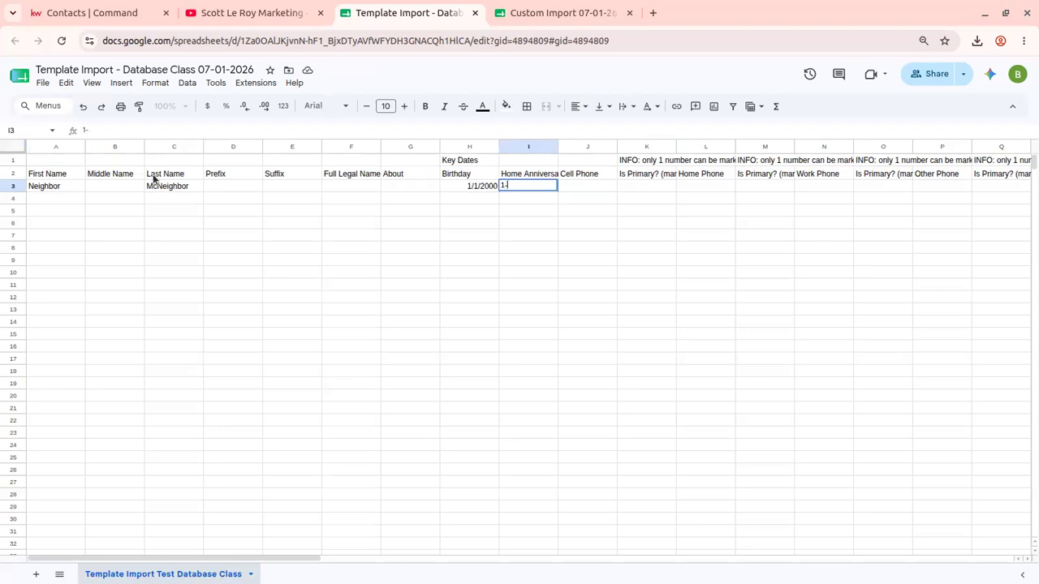
type("1-2020")
key("Tab")
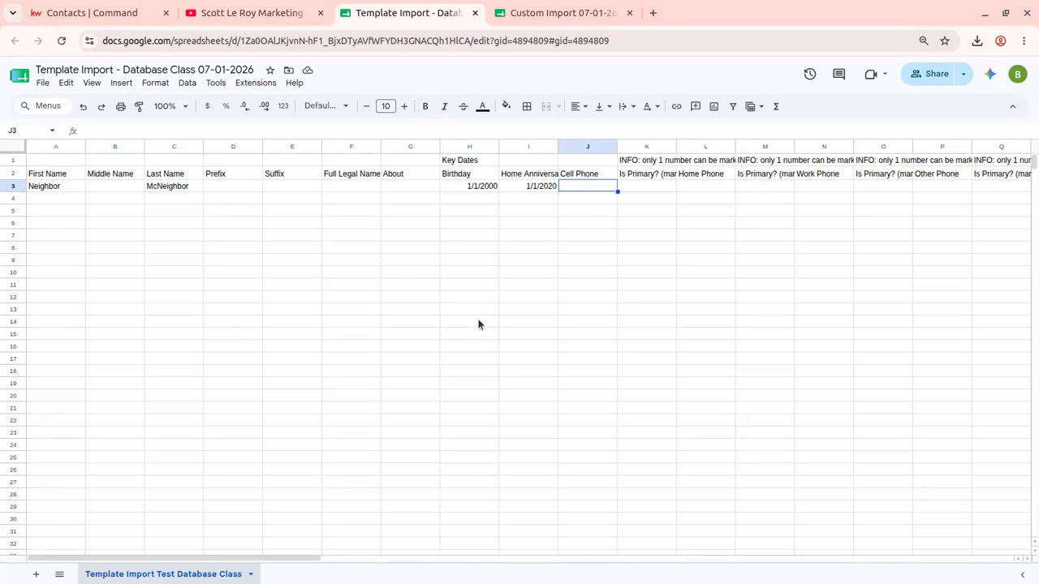
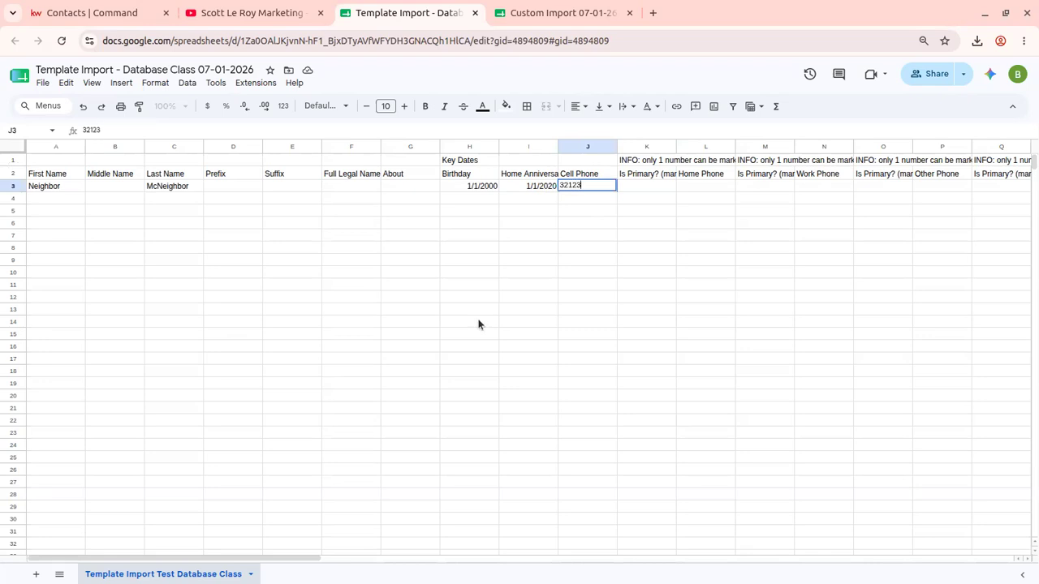
Enter the contact's phone number as plain digits in the Cell Phone column of row 3
key("Right")
key("Left")
key("Down")
key("Up")
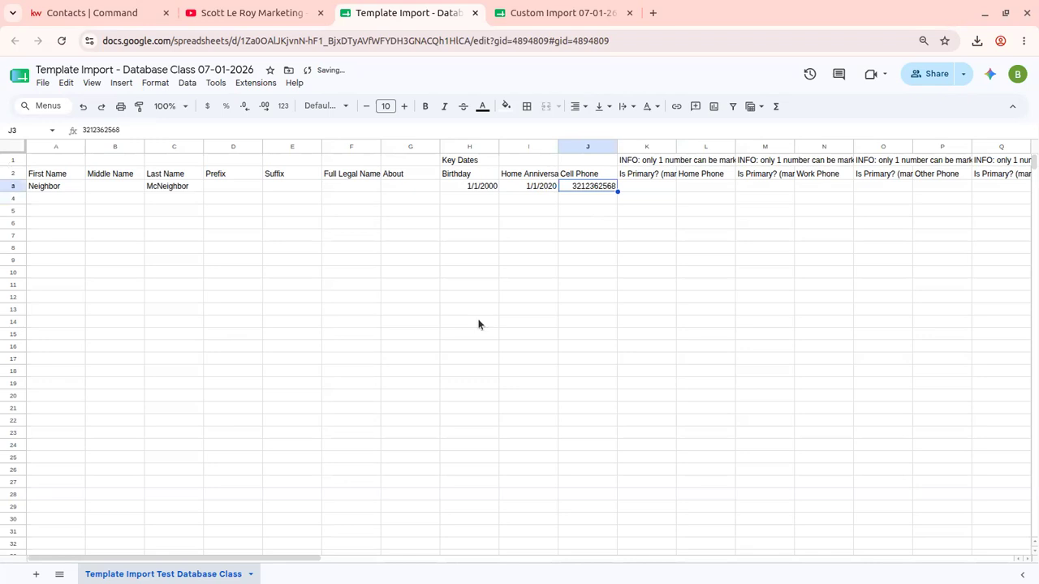
Check the Is Primary header beside Cell Phone and mark that number as primary with Y in row 3
key("Right")
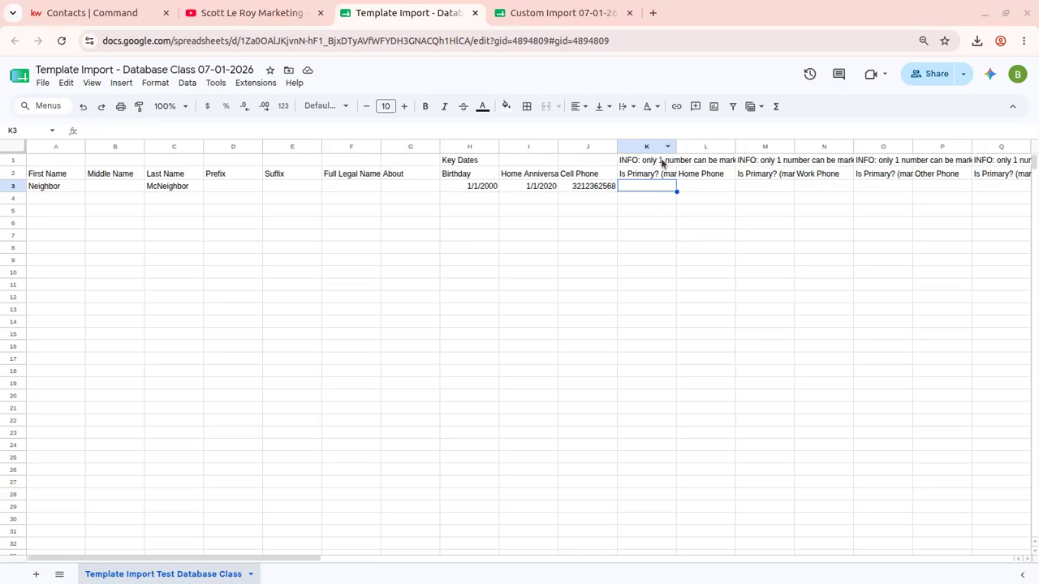
left_click(658, 178)
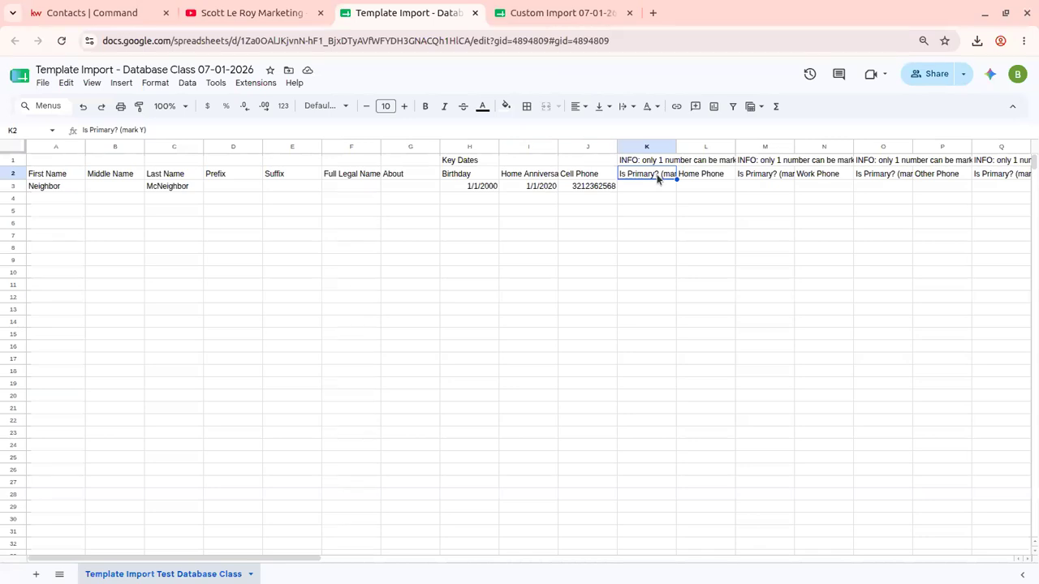
left_click(649, 185)
type("Y")
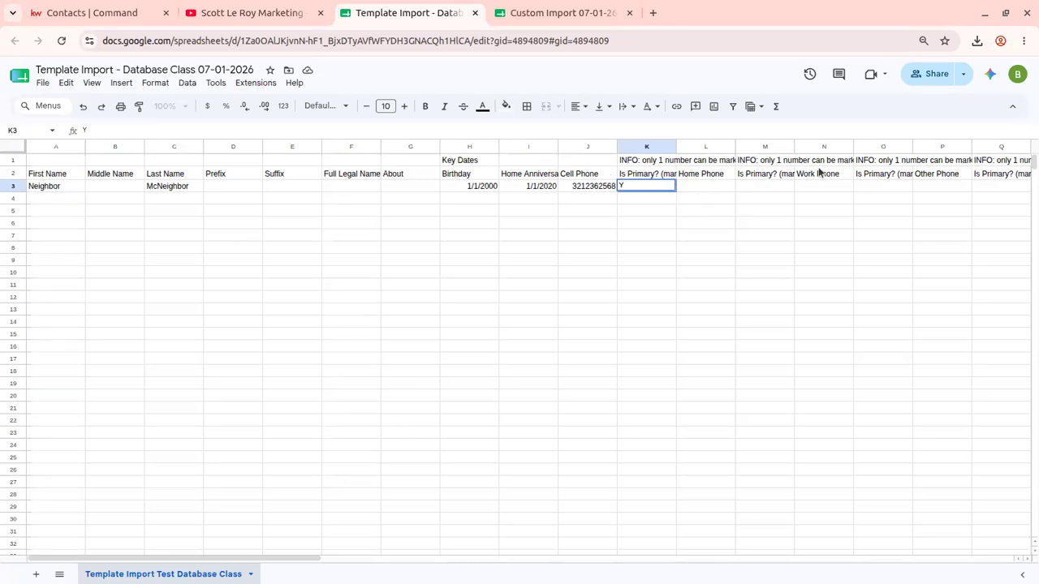
left_click(761, 192)
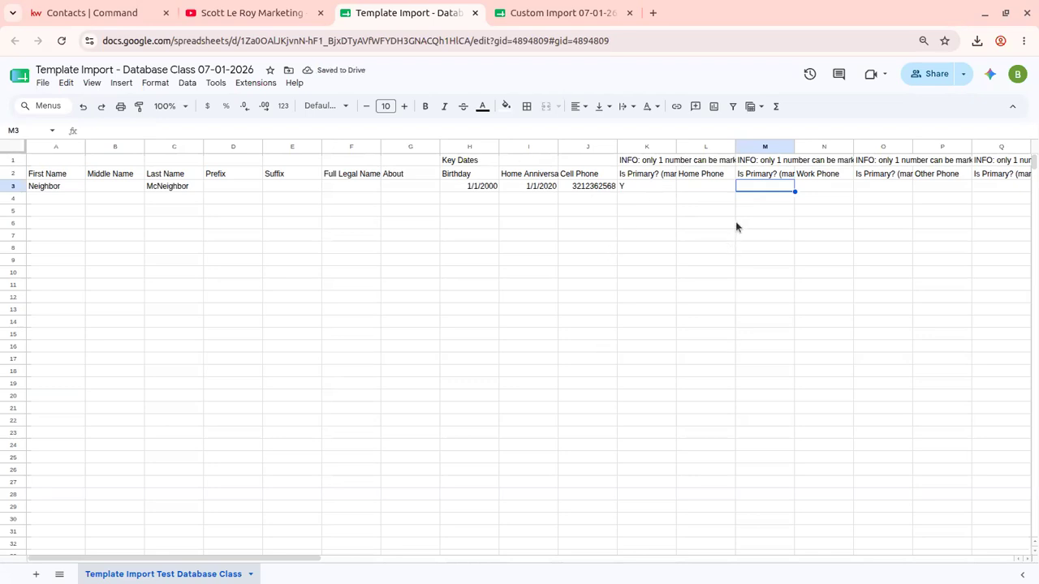
Examine the remaining phone columns and their Is Primary fields along row 3, as far as the Personal Email column
key("Left")
key("Left")
key("Left")
key("Right")
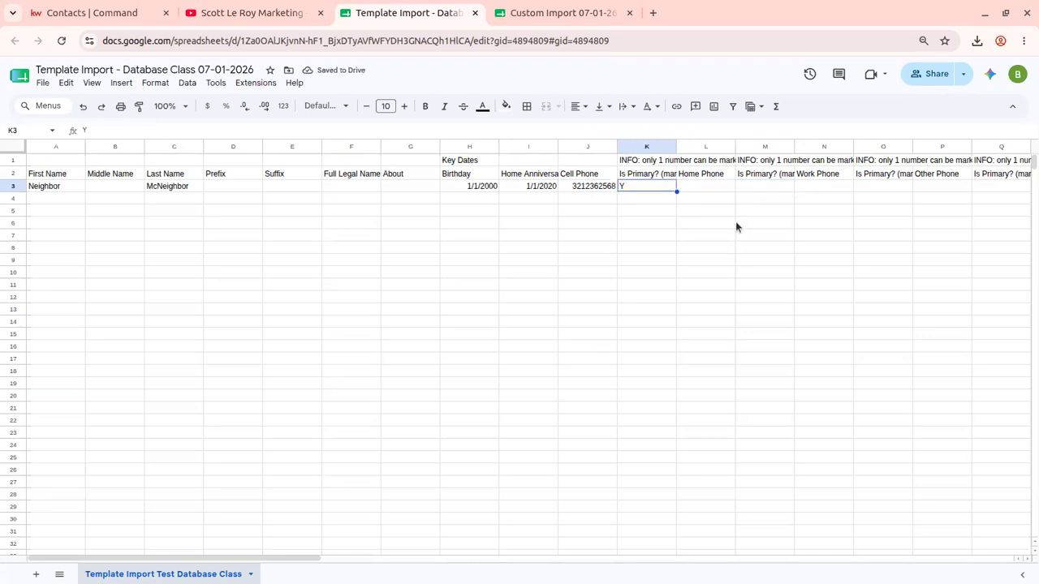
key("Right")
key("Right")
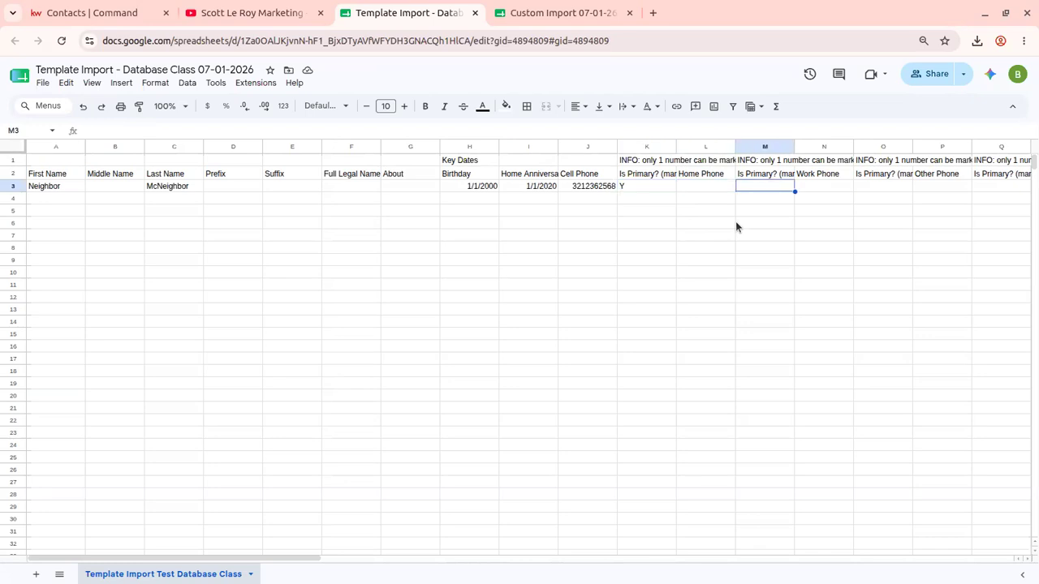
key("Right")
key("Left")
key("Left")
key("Right")
key("Right")
key("Right")
key("Right")
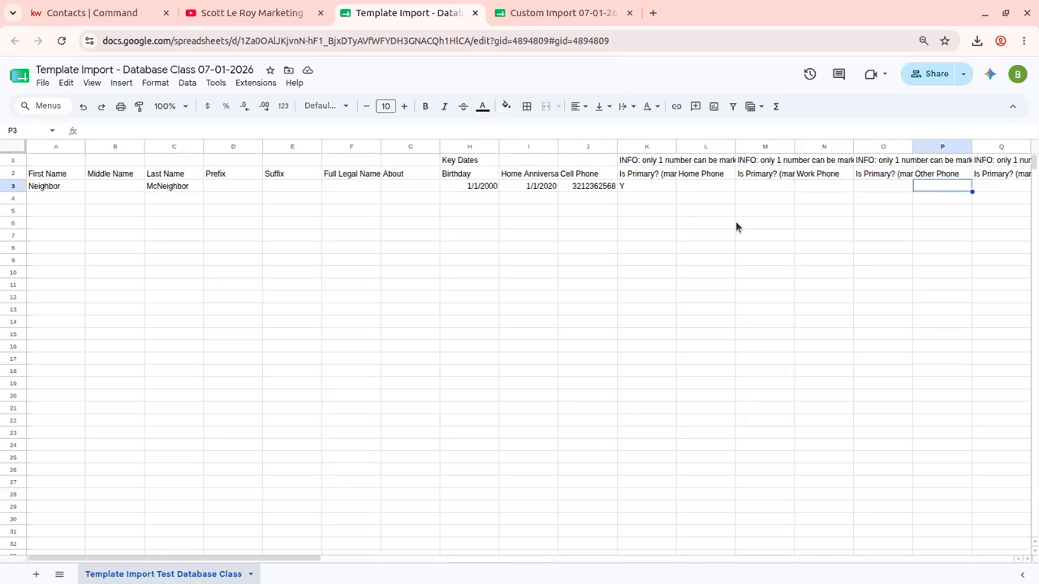
key("Right")
key("Right")
key("Left")
key("Left")
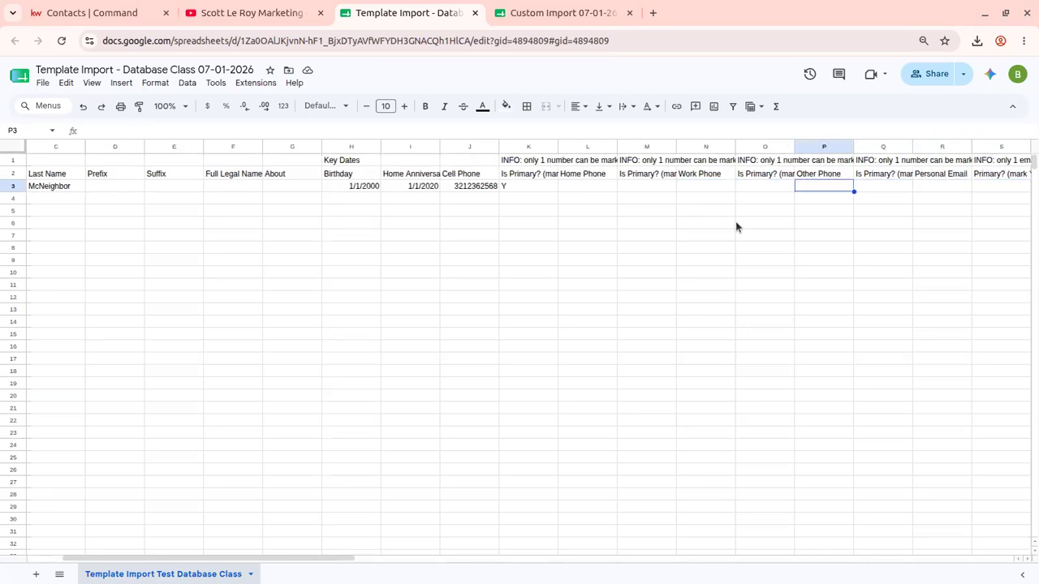
key("Right")
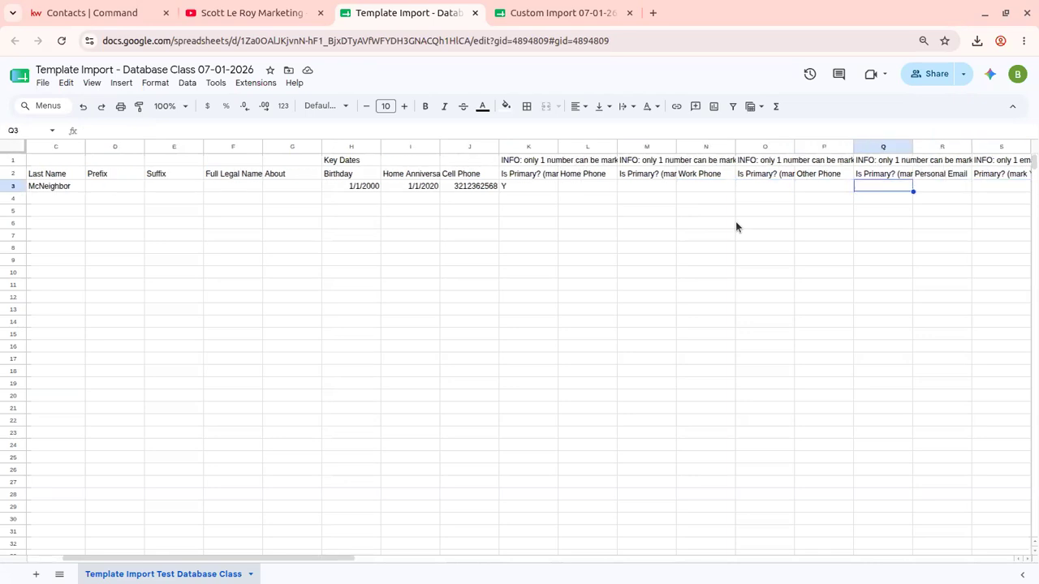
key("Right")
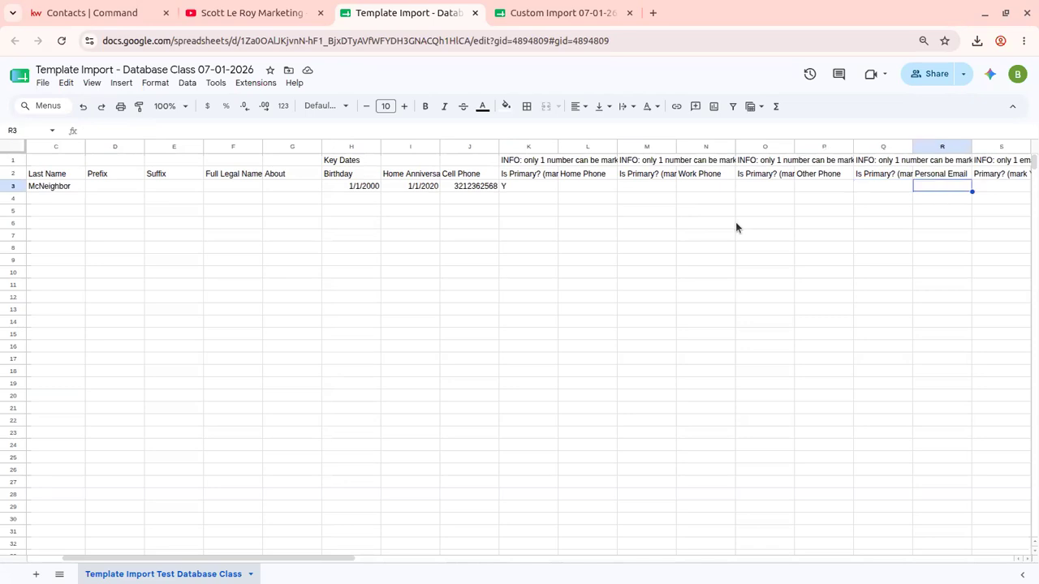
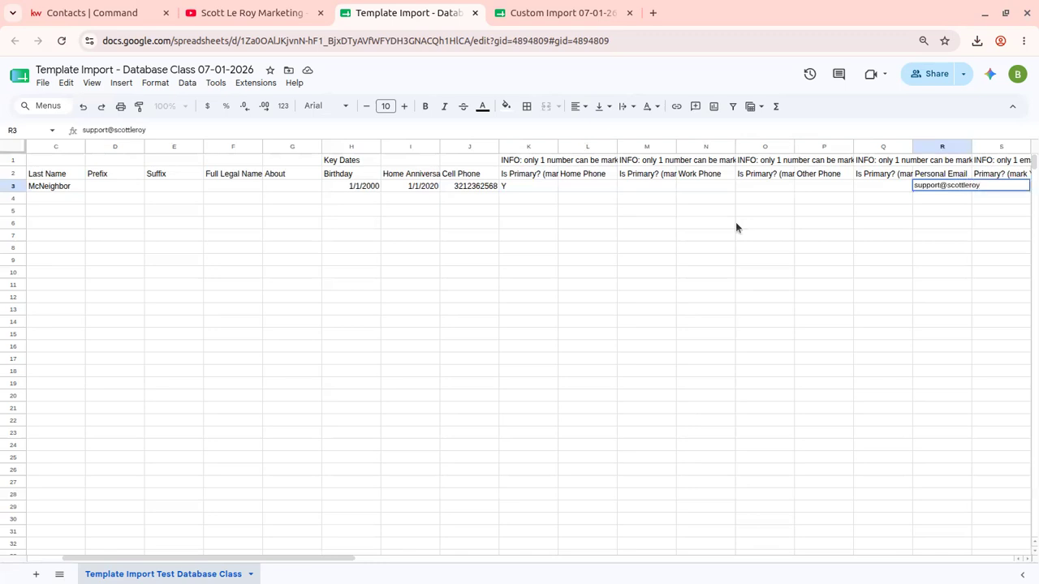
Enter the sample contact's e-mail address in the Personal Email column of row 3
type("fakeema")
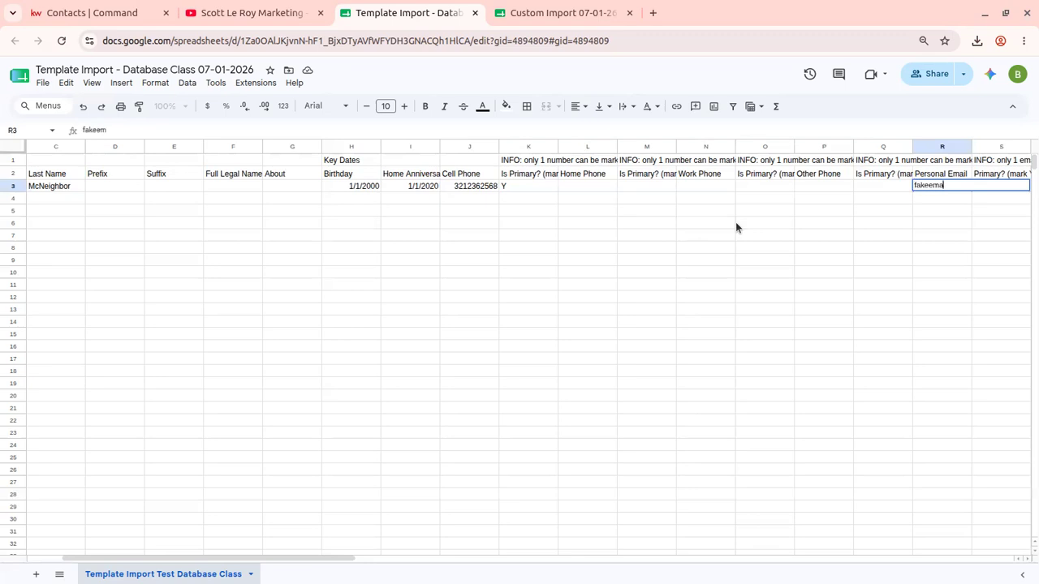
type("il12345@fake.com")
key("Tab")
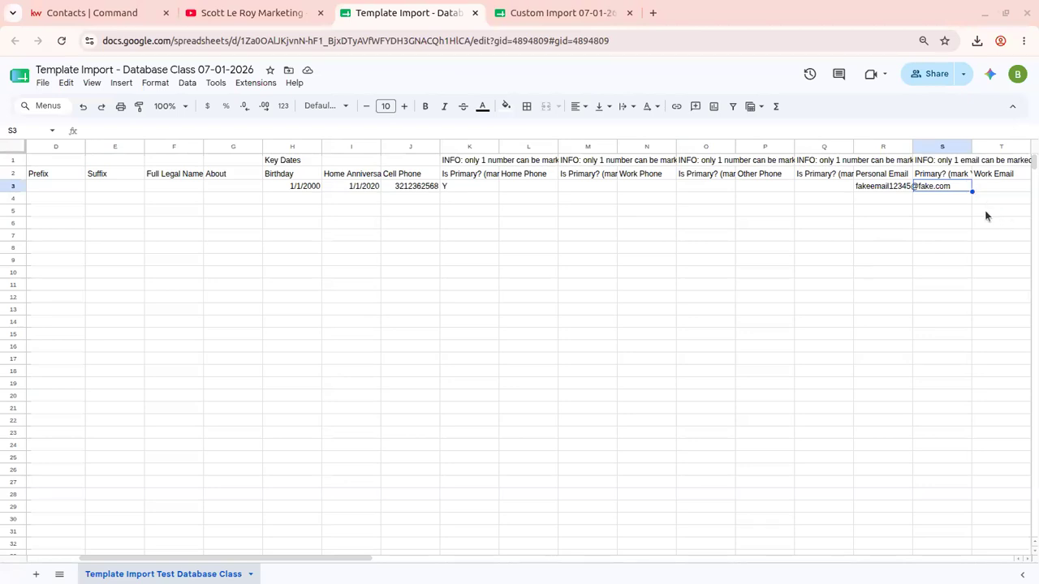
Mark the contact's personal email as primary with Y in row 3
key("Up")
left_click(941, 186)
type("Y")
left_click(887, 189)
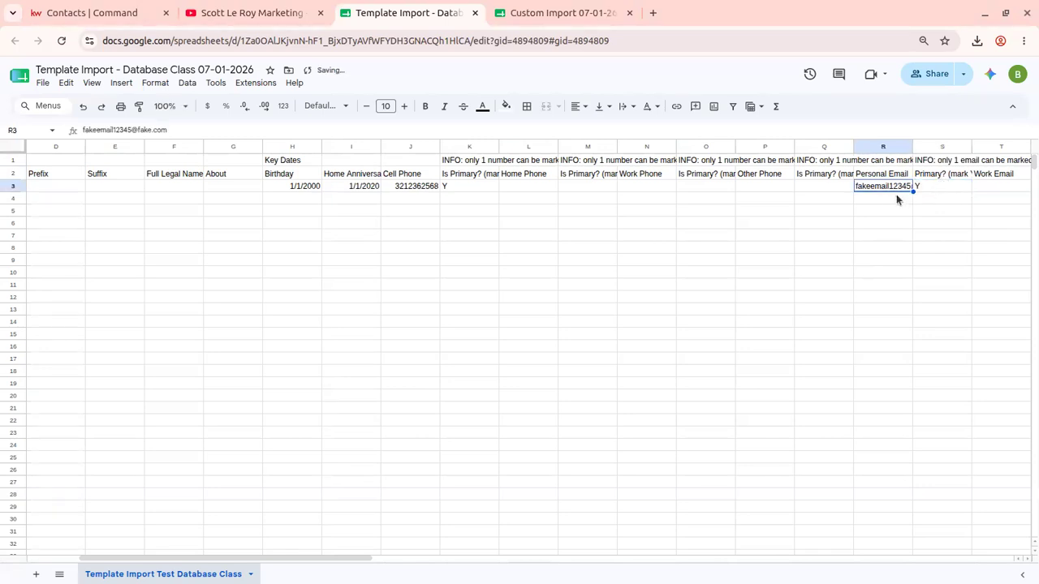
Review the Cell Phone entry in row 3 together with its primary mark and the neighbouring Home Phone fields
left_click(415, 188)
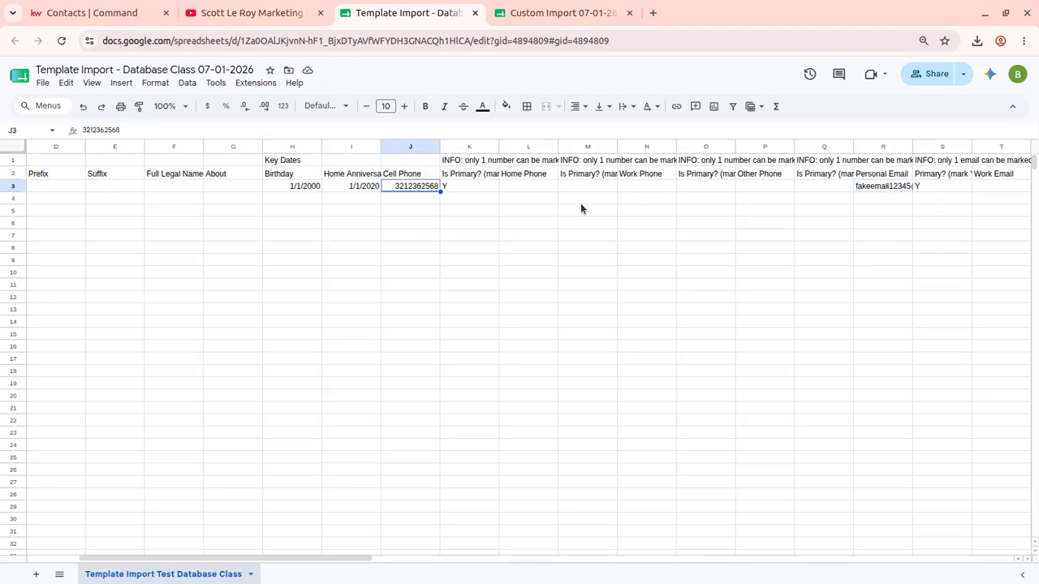
key("Right")
key("Right")
key("Right")
key("Left")
key("Left")
key("Left")
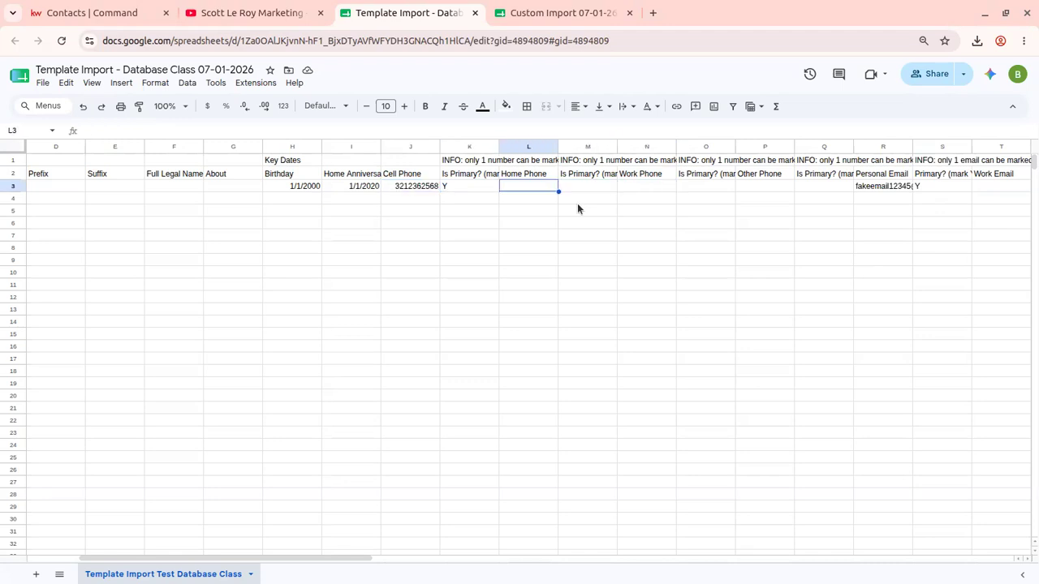
Review the remaining phone and e-mail columns with their primary fields along row 3, as far as the Primary Address columns
key("Right")
key("Right")
key("Right")
key("Right")
key("Right")
key("Right")
key("Right")
key("Right")
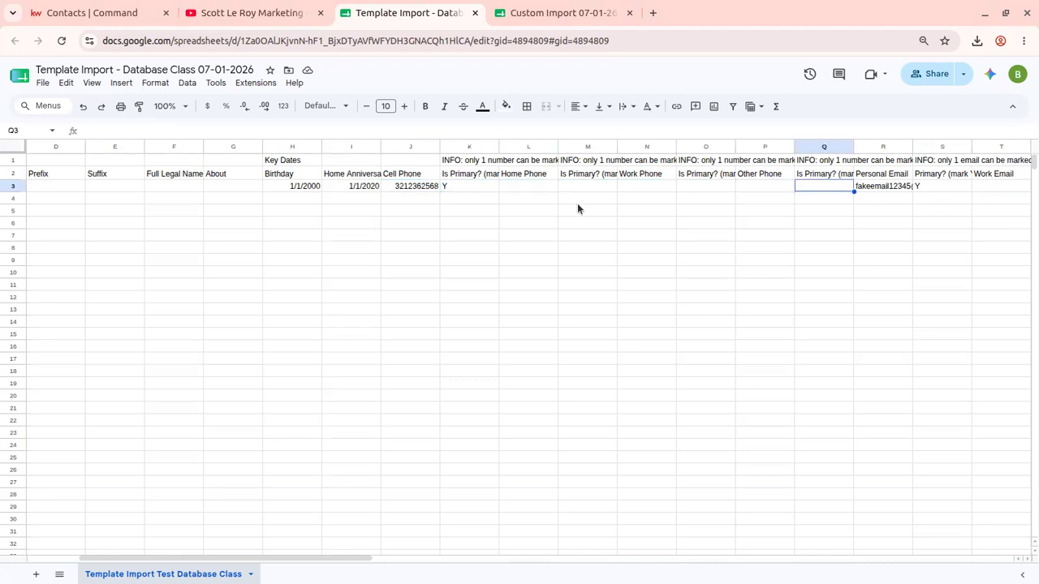
key("Right")
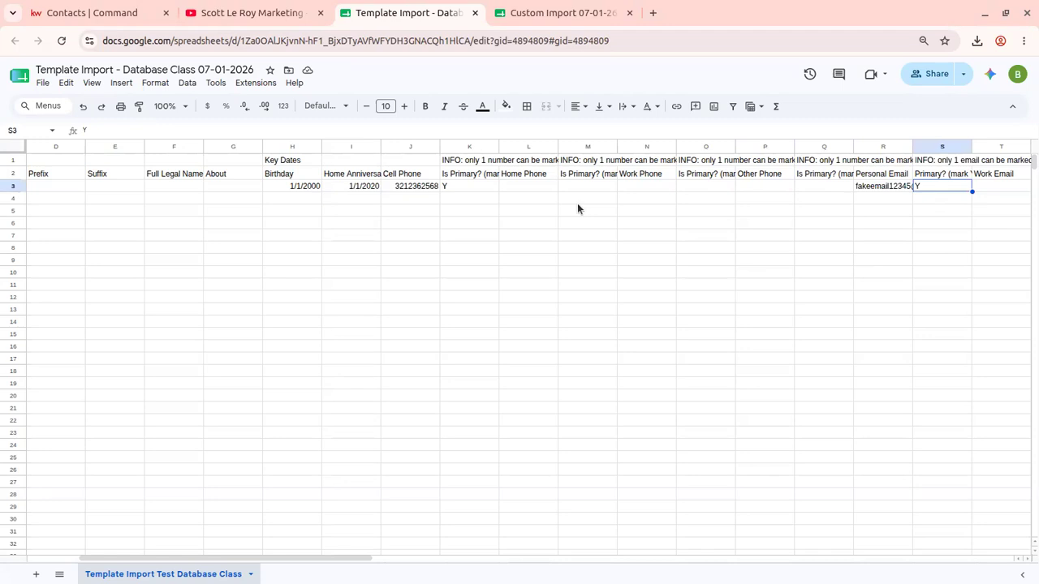
key("Right")
key("Right")
key("Left")
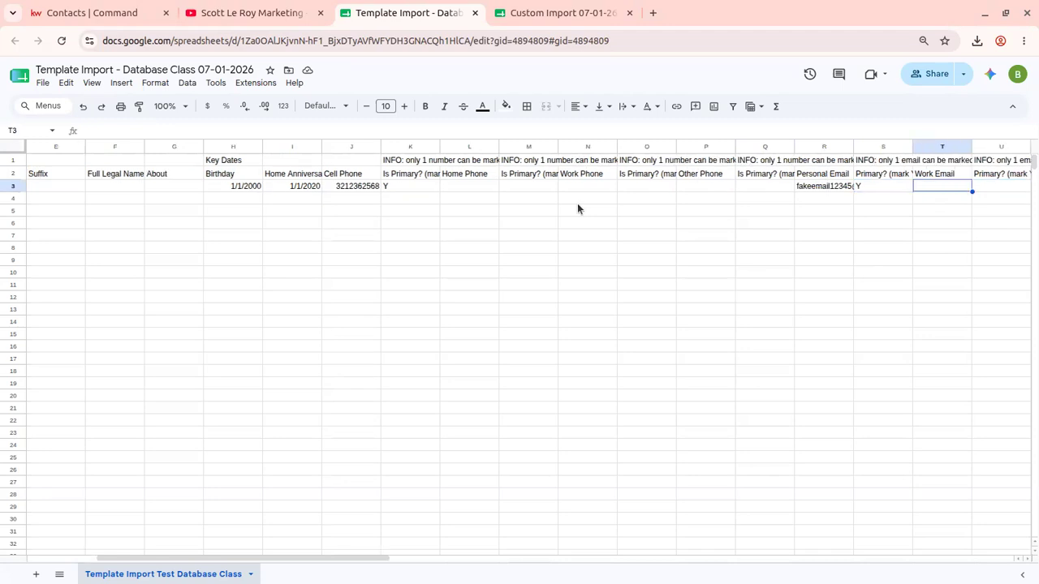
key("Right")
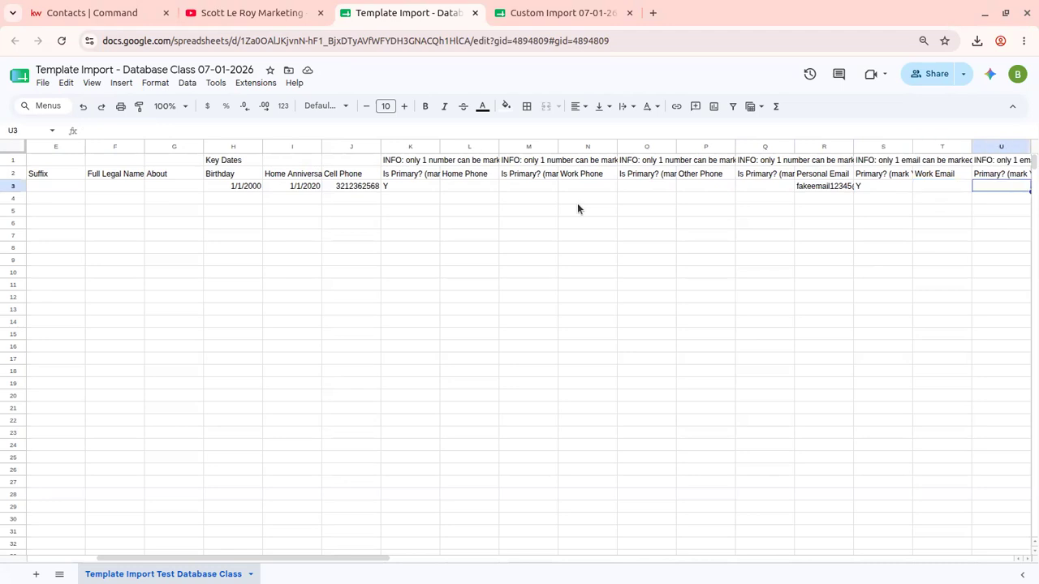
key("Right")
key("Right")
key("Right")
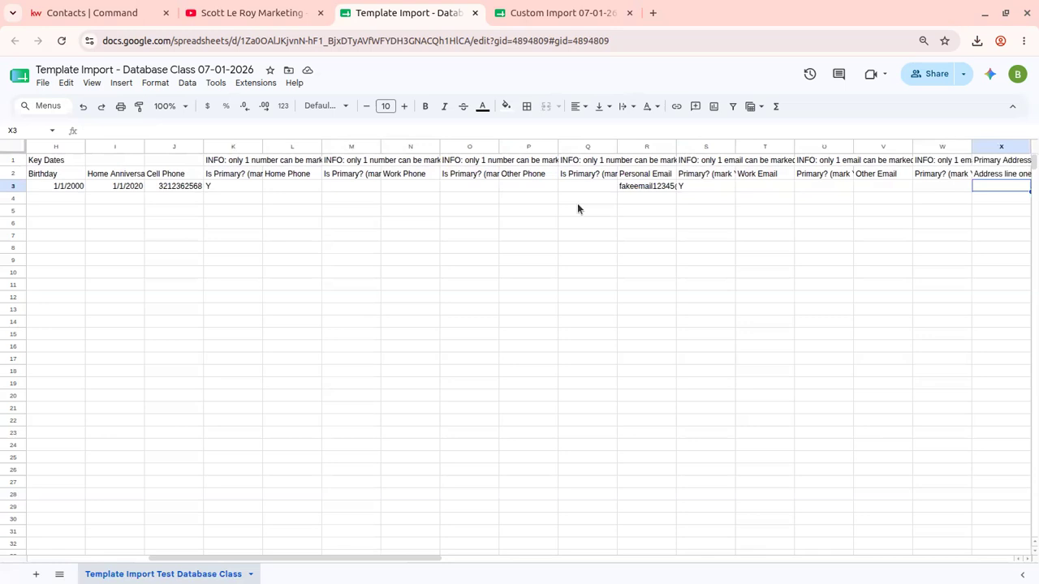
Look through the primary address columns and the first Other Addresses columns along row 3
key("Right")
key("Right")
key("Right")
key("Right")
key("Right")
key("Right")
key("Right")
key("Right")
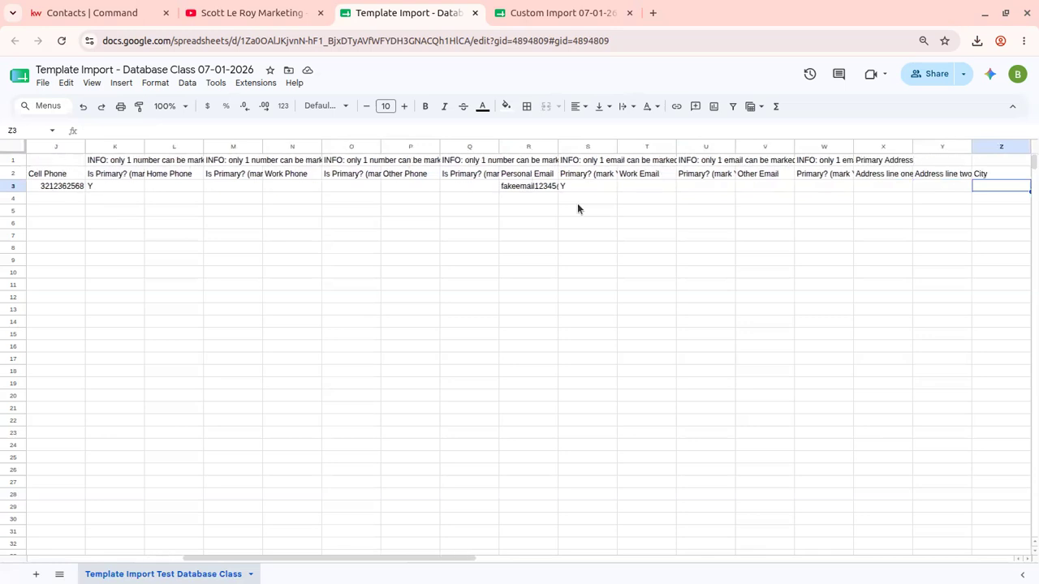
key("Right")
key("Right")
key("Right")
key("Right")
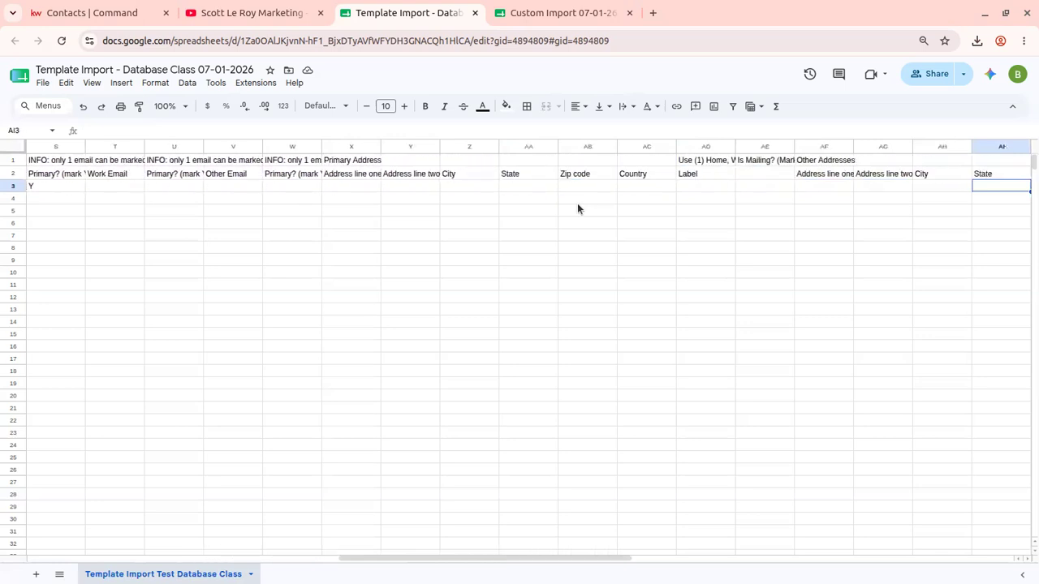
key("Left")
key("Left")
key("Left")
key("Left")
key("Left")
key("Left")
key("Left")
key("Left")
key("Left")
key("Left")
key("Left")
key("Left")
key("Left")
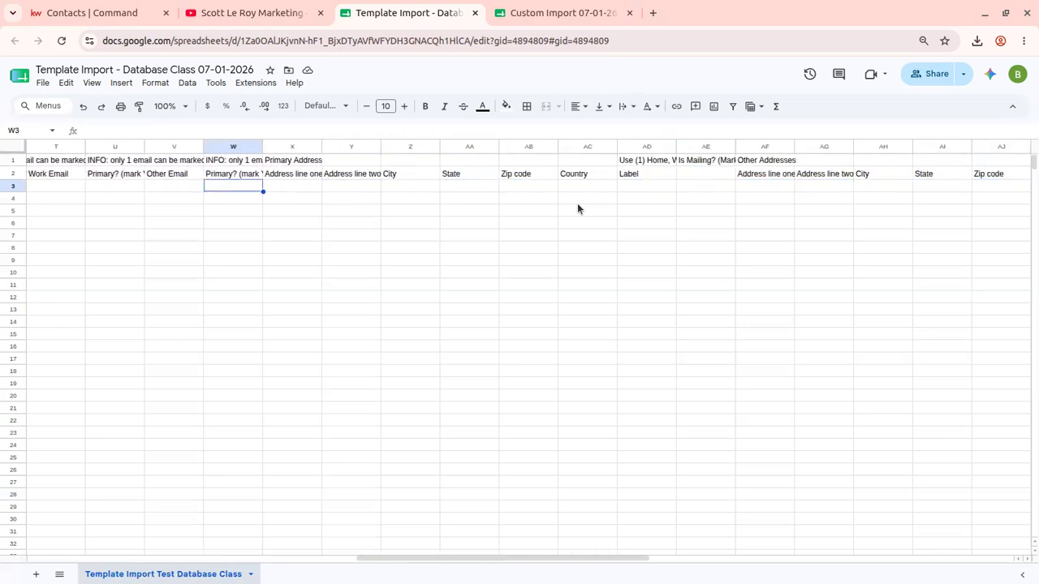
Read the row 1 header notes from Primary Address across to the Is Mailing? field
key("Right")
key("Up")
key("Up")
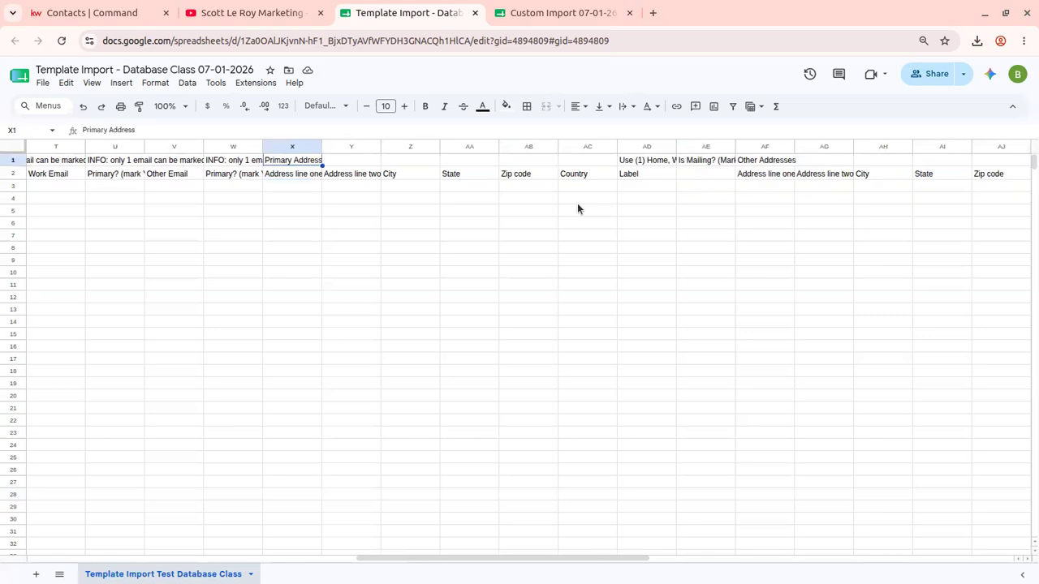
key("Right")
key("Right")
key("Right")
key("Right")
key("Right")
key("Right")
key("Right")
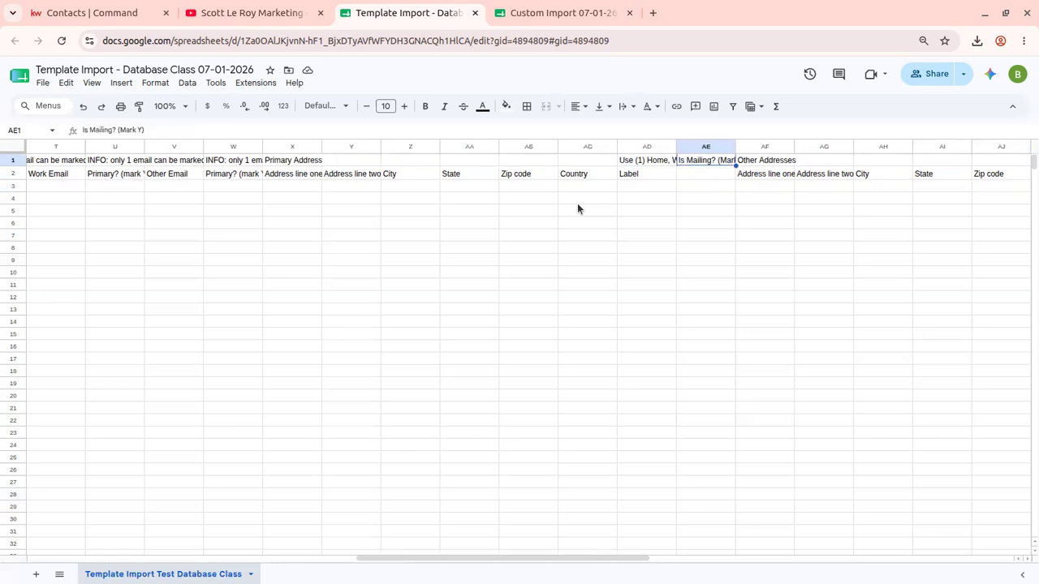
key("Down")
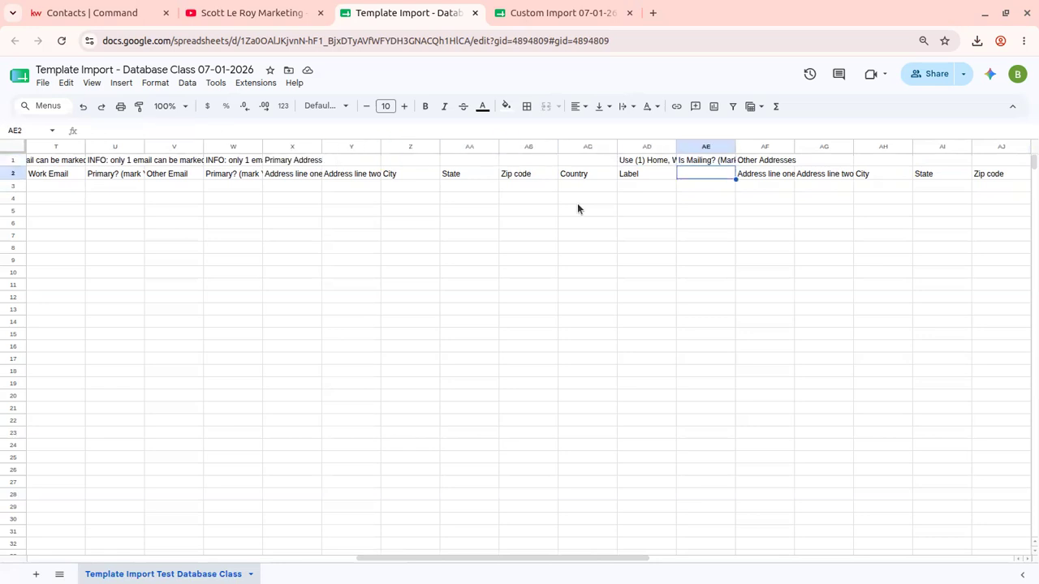
Enter the sample contact's street address in Address line one of the Primary Address group in row 3
key("Down")
key("Left")
key("Left")
key("Left")
key("Left")
key("Left")
key("Left")
key("Left")
key("Left")
key("Right")
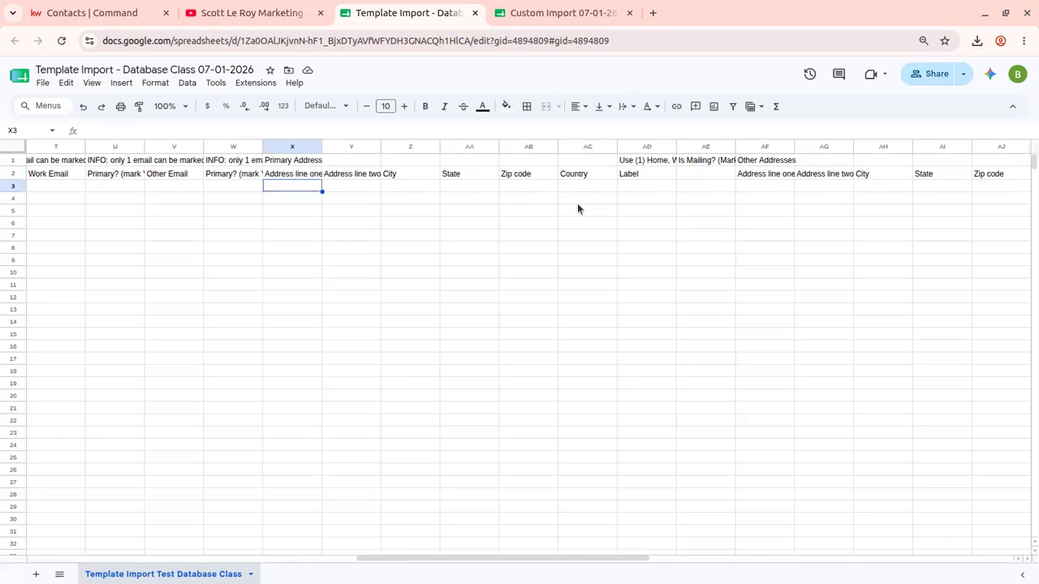
type("123 Main Street")
key("Tab")
key("Tab")
Enter the sample contact's city, state and zip code in the Primary Address columns of row 3
type("Orlando")
key("Tab")
type("L")
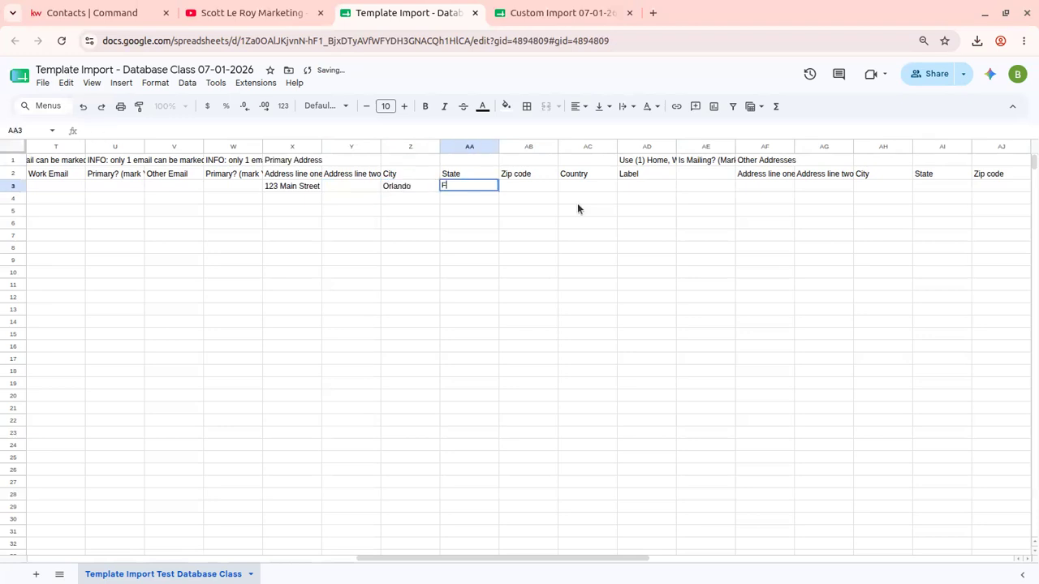
type("L")
key("Tab")
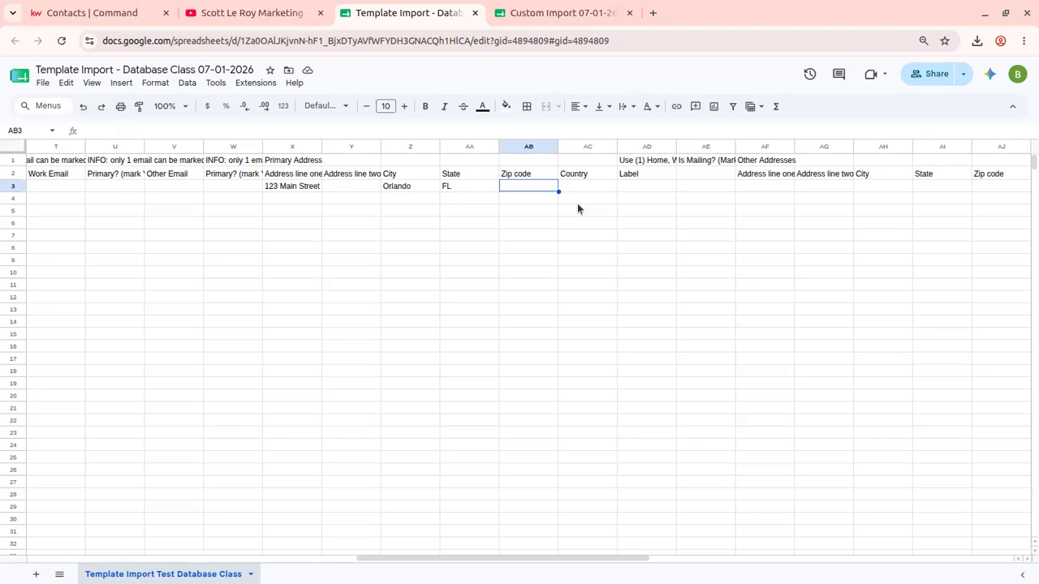
type("01232")
key("Tab")
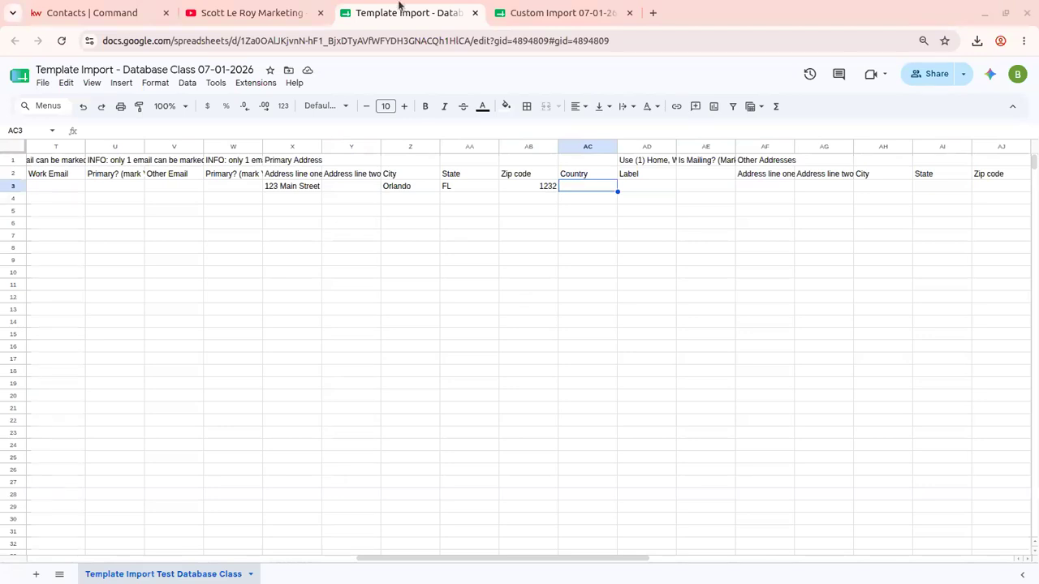
Apply the custom number format 00000 to the whole primary address Zip code column
left_click(526, 147)
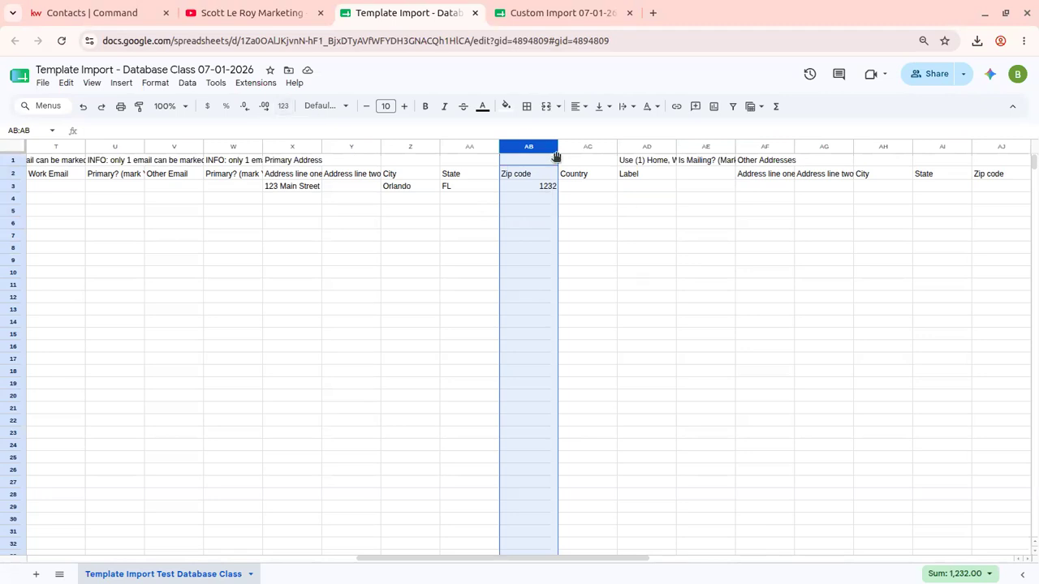
right_click(523, 150)
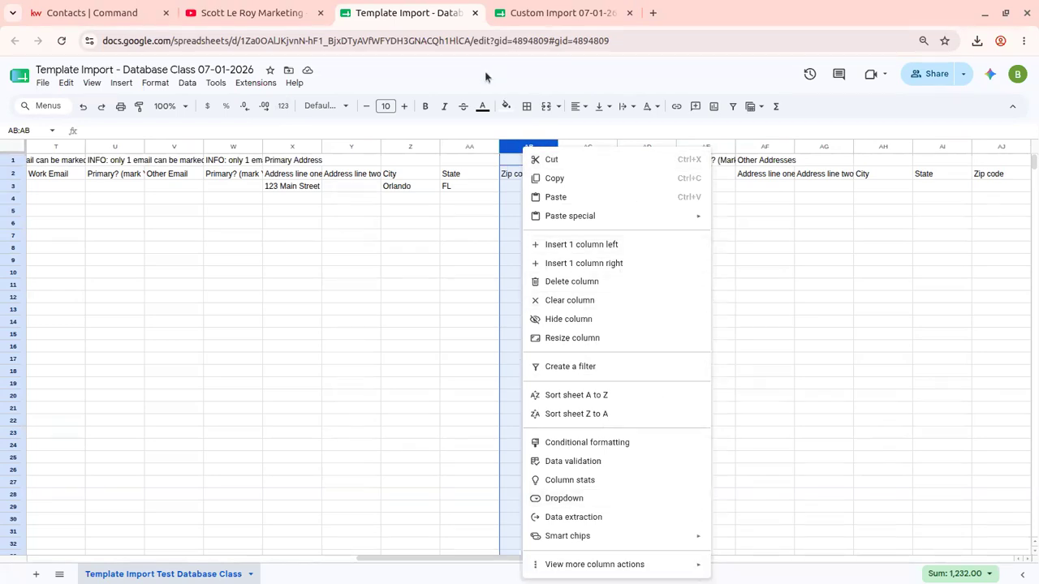
left_click(508, 81)
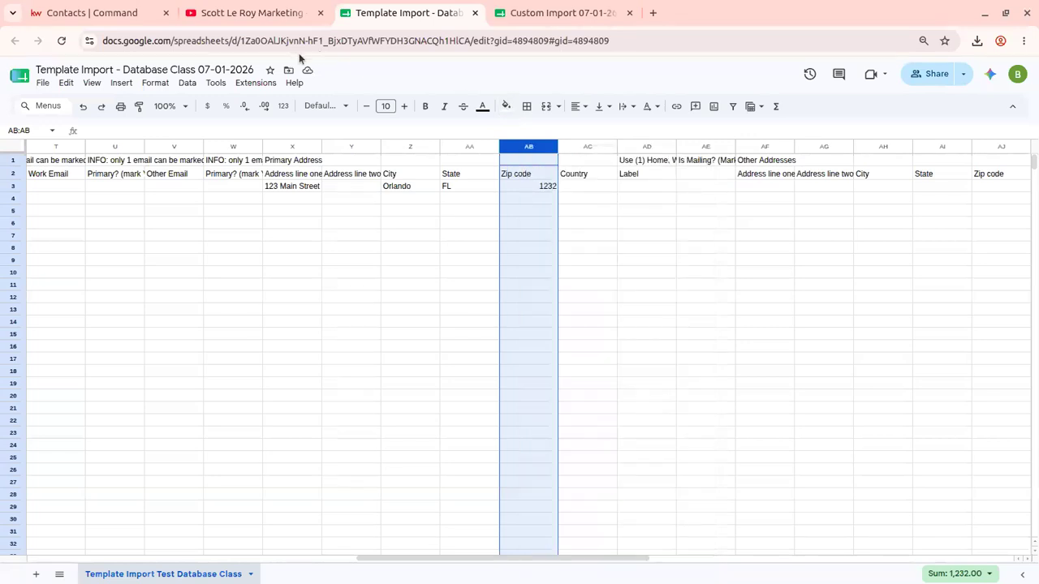
left_click(284, 107)
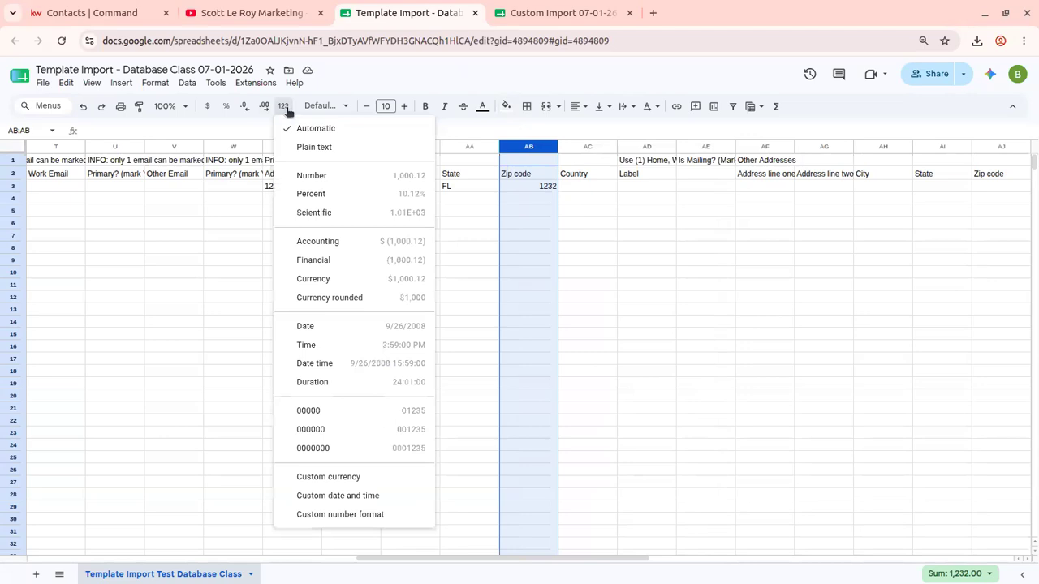
left_click(362, 514)
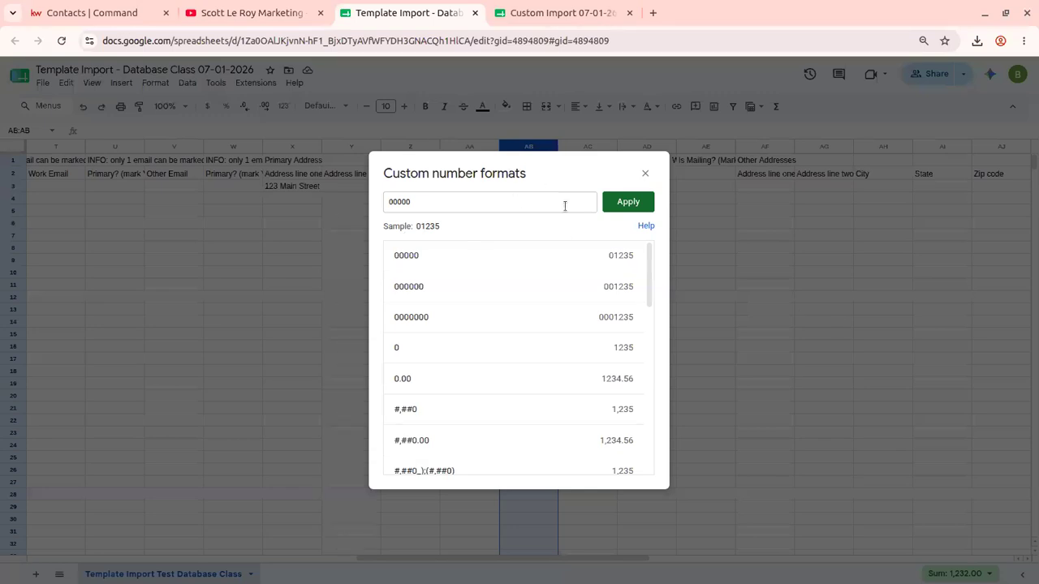
left_click(645, 201)
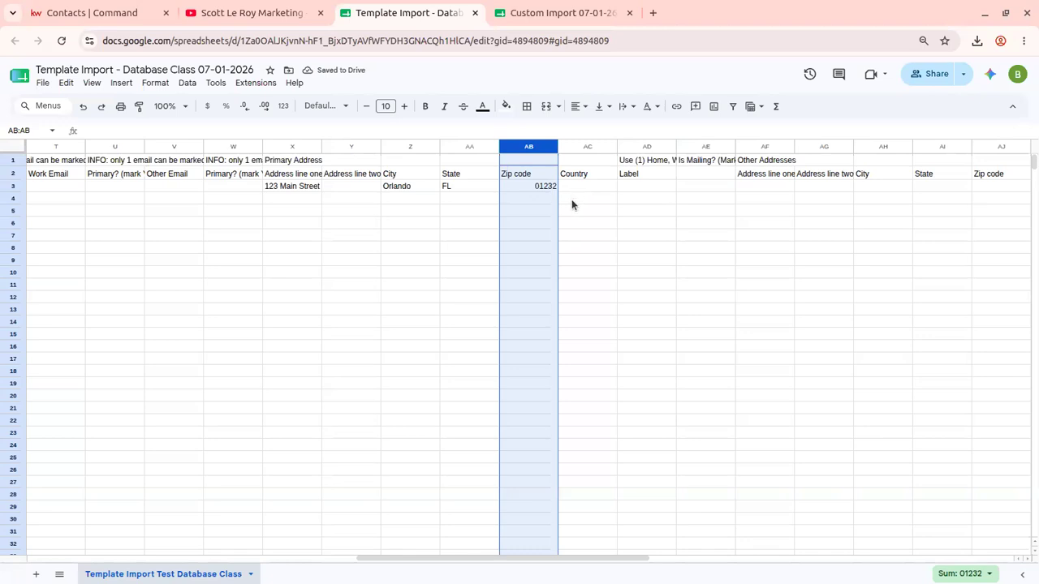
Enter the custom number format 00000 for the Zip code column again and reapply it
left_click(284, 106)
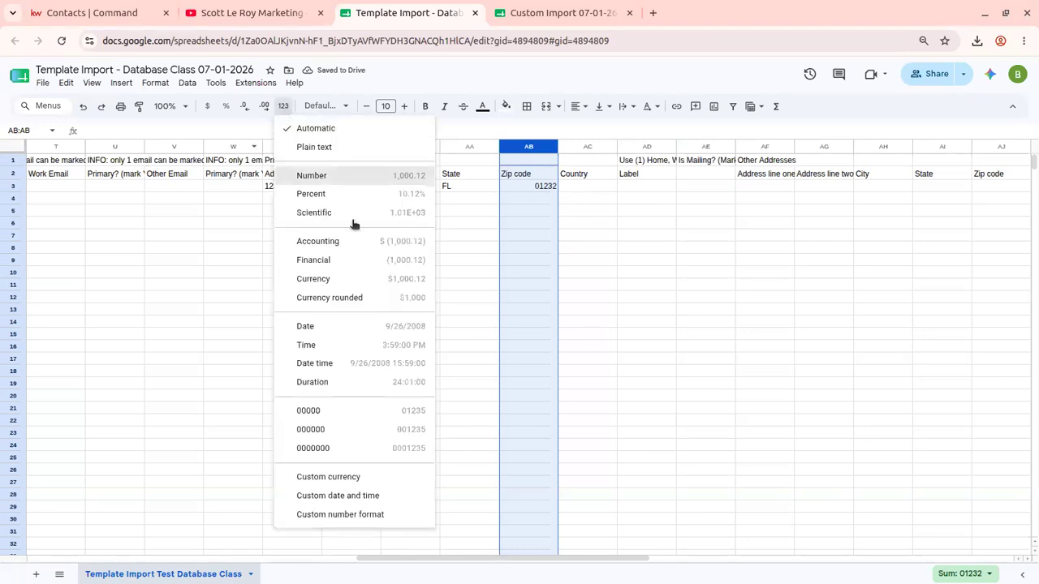
left_click(381, 515)
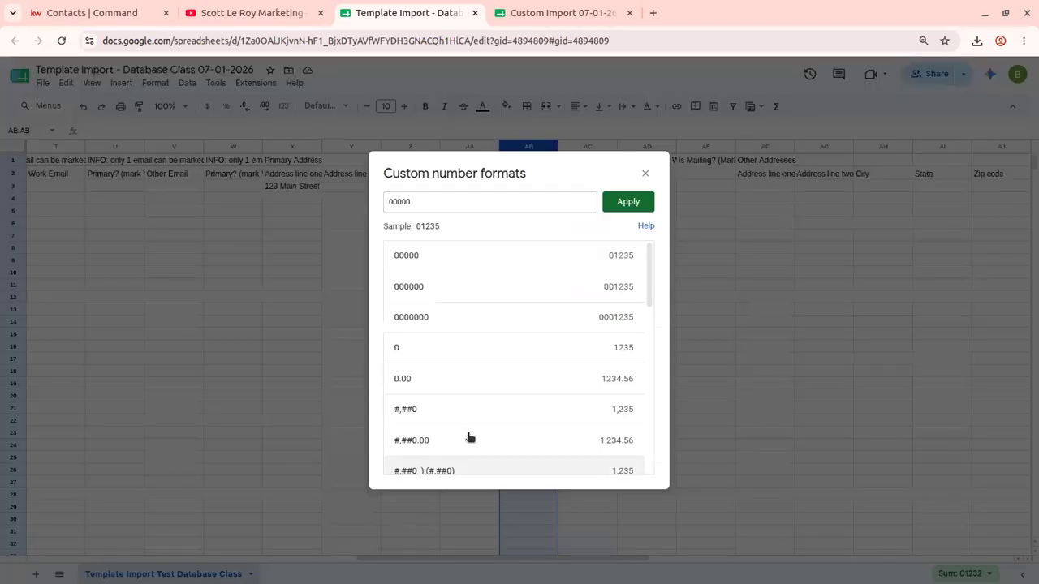
left_click(466, 201)
type("00000")
key("BackSpace")
key("BackSpace")
key("BackSpace")
key("BackSpace")
key("BackSpace")
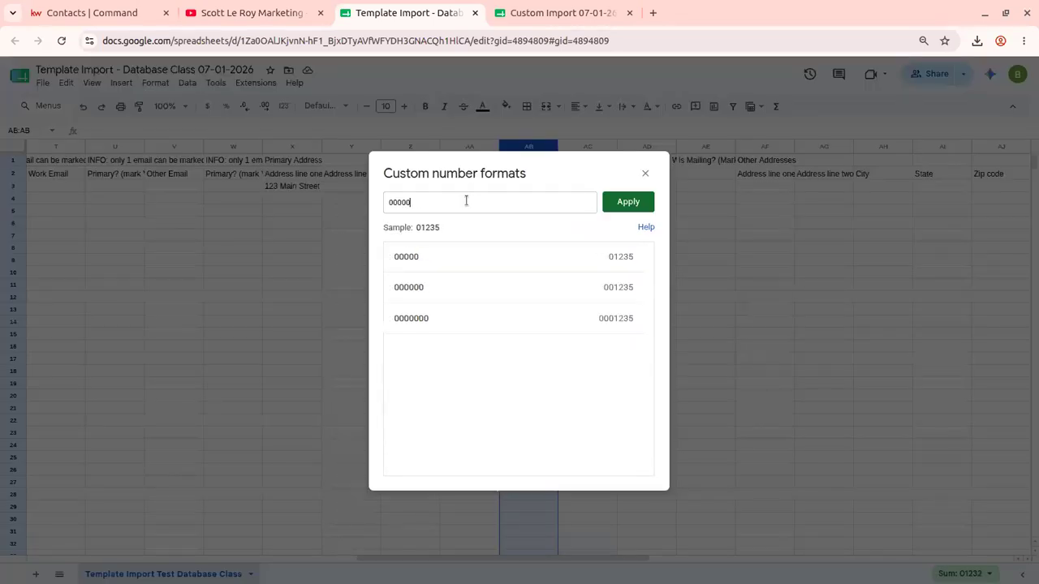
left_click(622, 207)
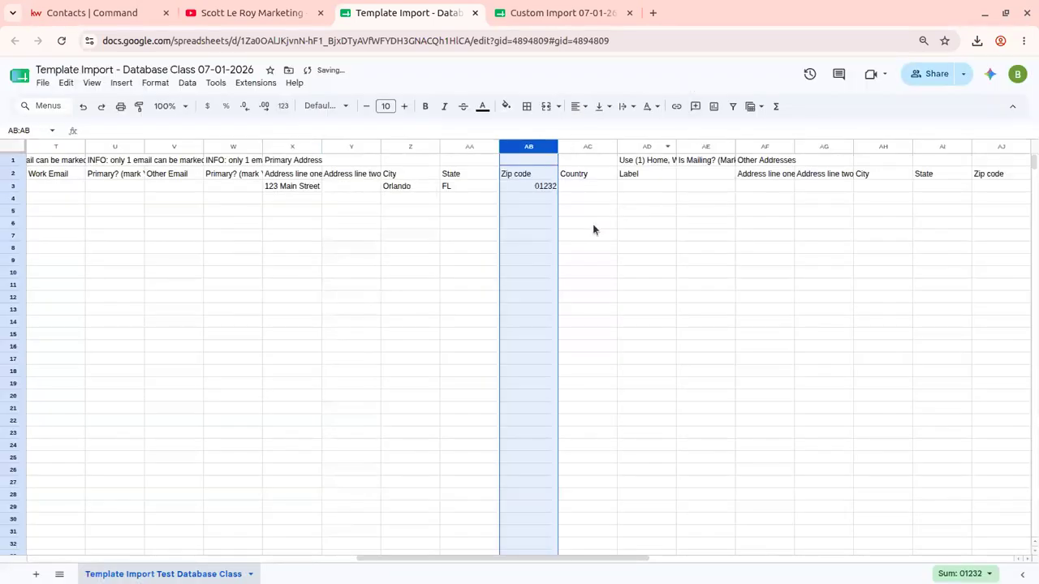
Set the country of the contact's primary address to USA in row 3
left_click(592, 188)
type("USA")
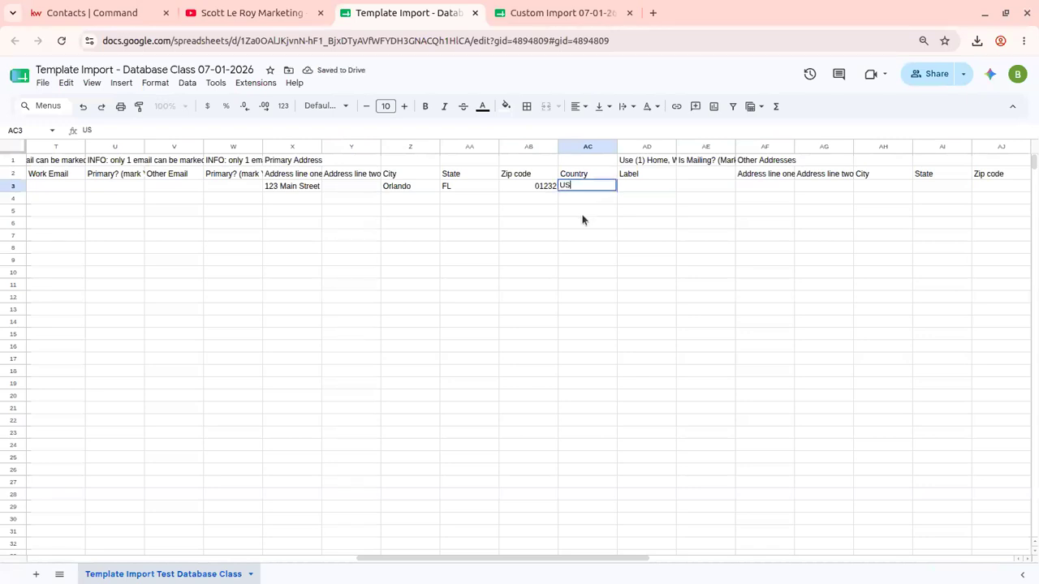
key("Tab")
Check the allowed label options, label the primary address Home and mark it as the mailing address with Y in row 3
key("Up")
key("Up")
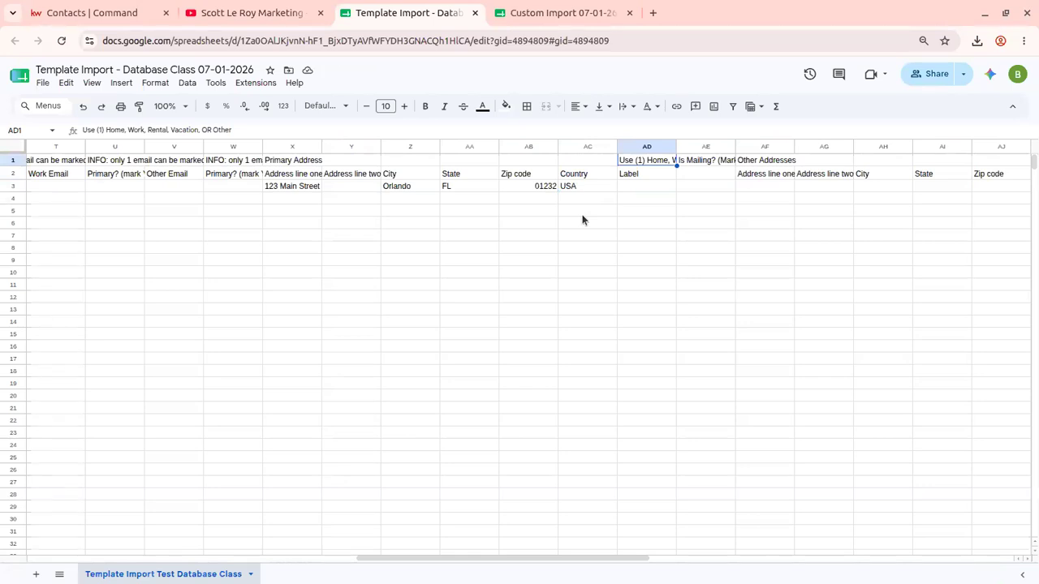
key("Down")
key("Down")
key("Right")
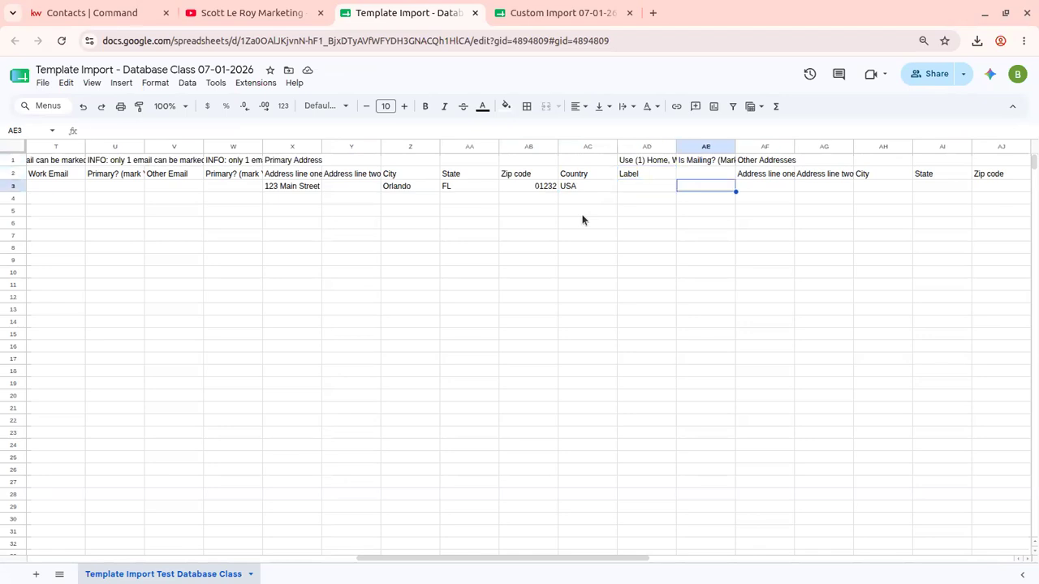
type("Y")
key("Left")
type("Home")
key("Right")
key("Right")
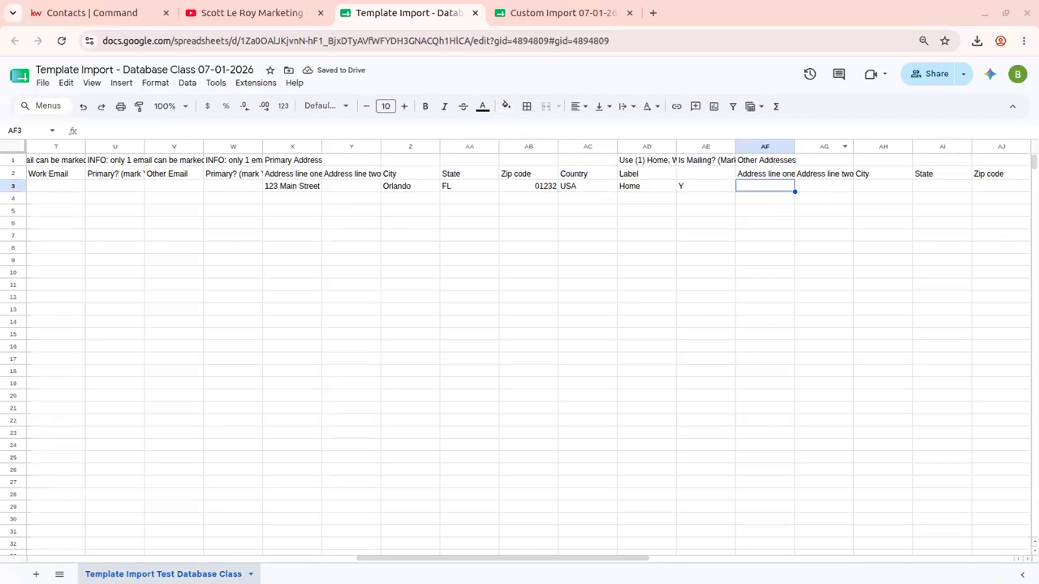
Check the separator instruction for the Tags column and enter the comma-separated tags "Class Demo, Import 07/01/2026" in row 3
left_click_drag(554, 560, 874, 281)
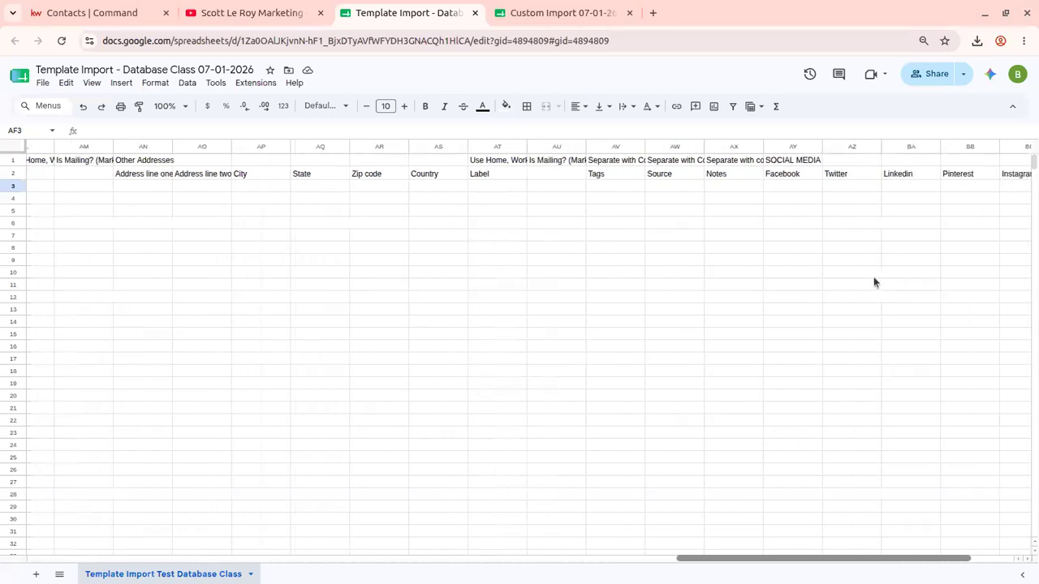
left_click(617, 173)
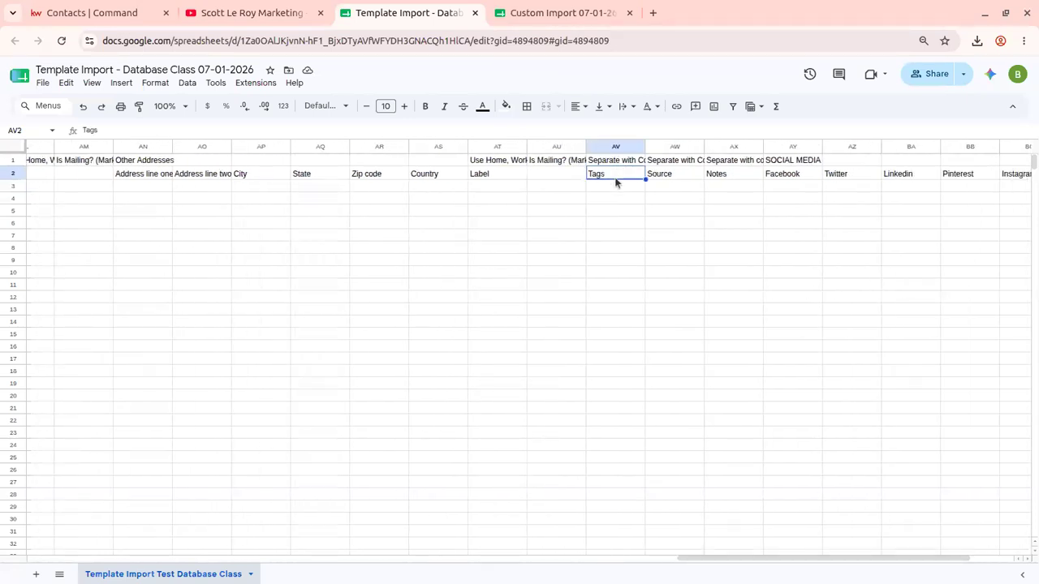
left_click(627, 160)
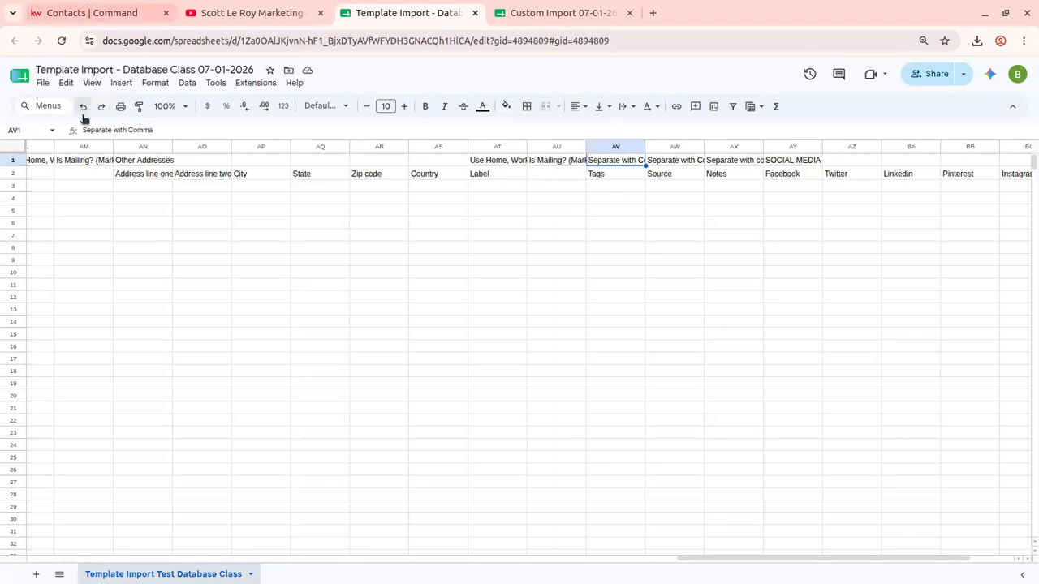
left_click(612, 188)
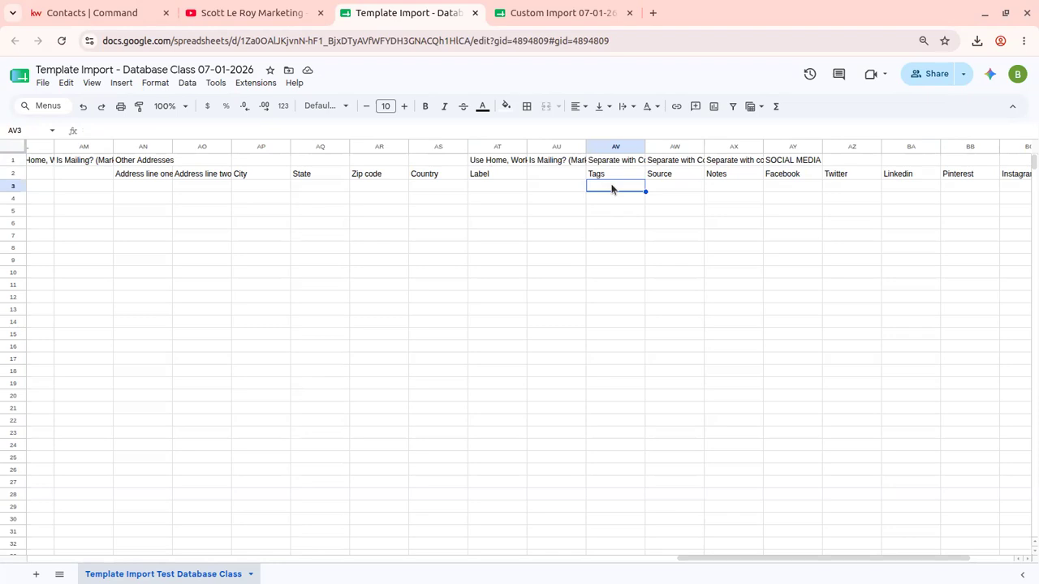
type("Class Demo,")
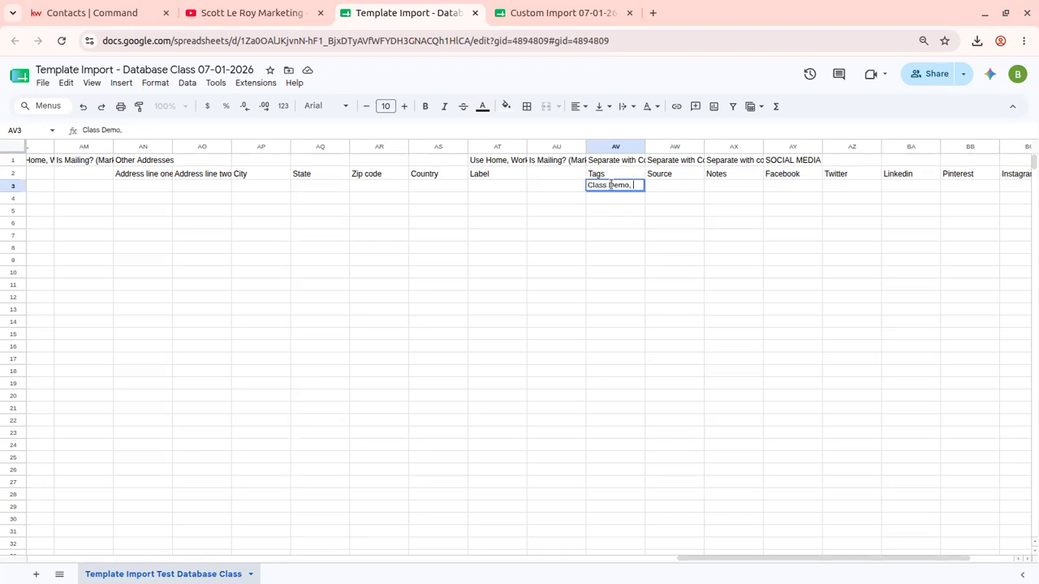
type("Import 07/01")
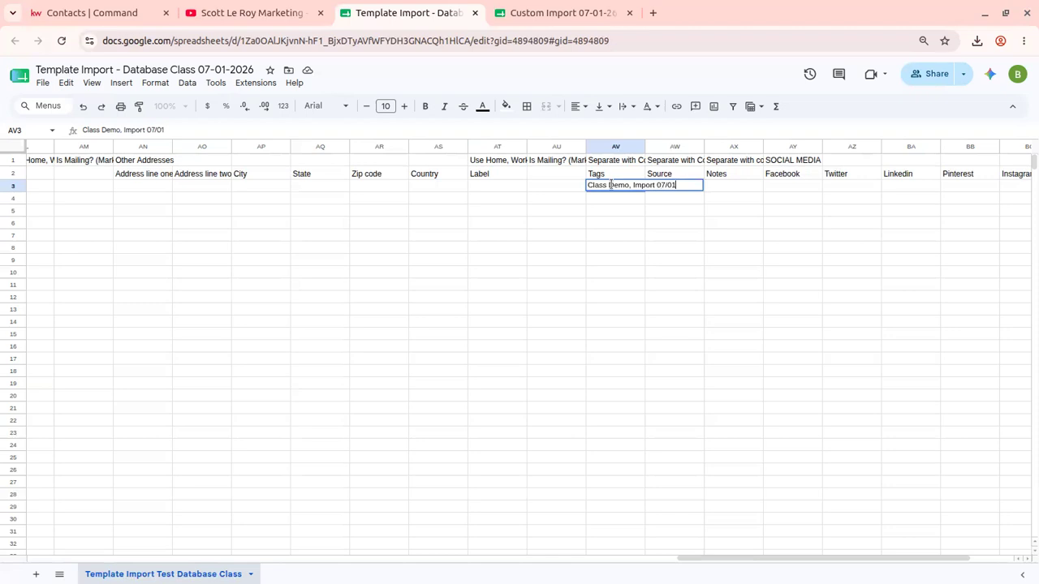
type("/2026")
left_click(719, 190)
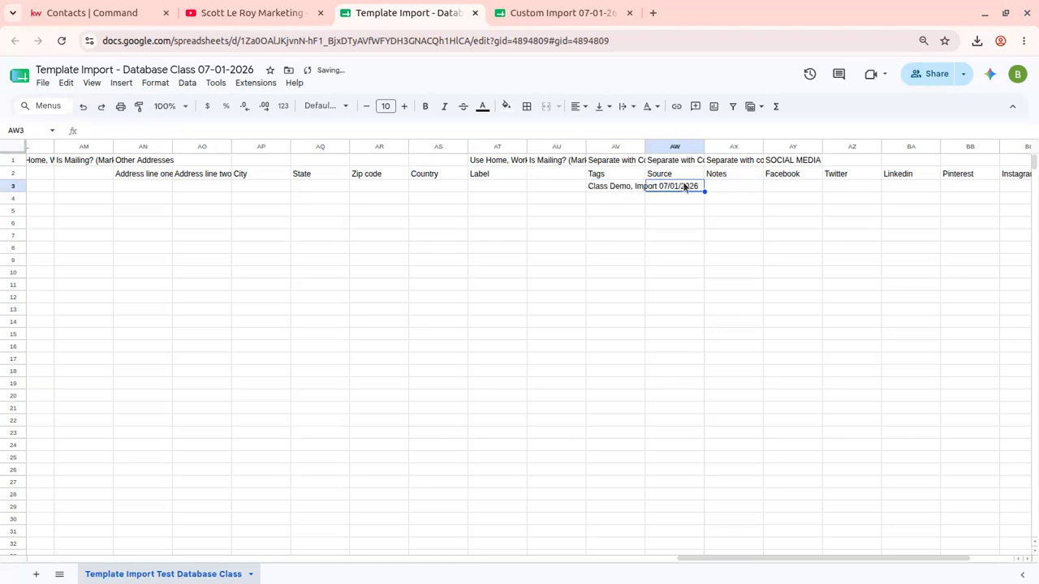
Review the tags entry in row 3 and the Source, Notes and social media columns through the end of the template
left_click(616, 187)
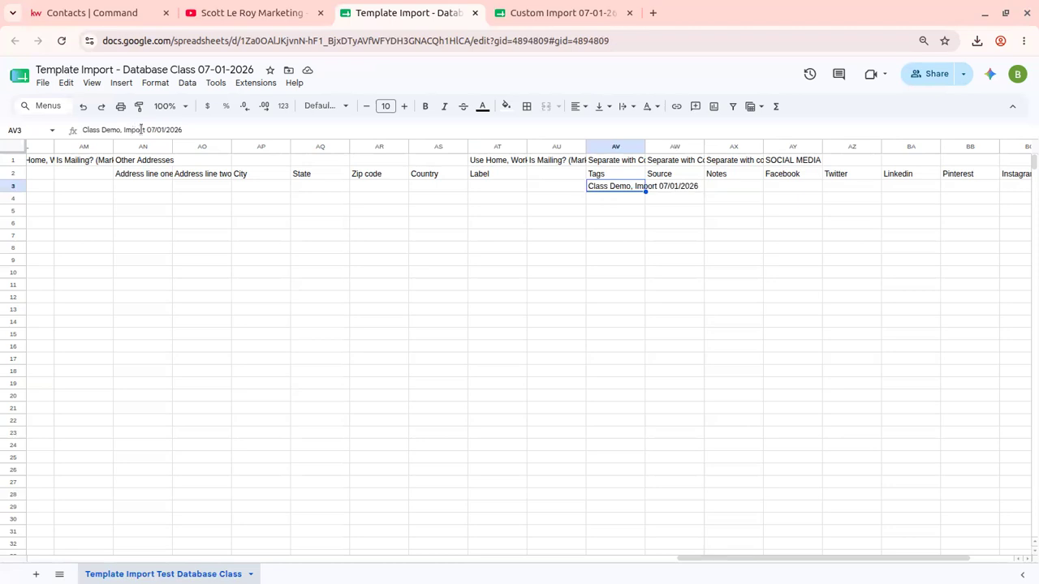
left_click(192, 130)
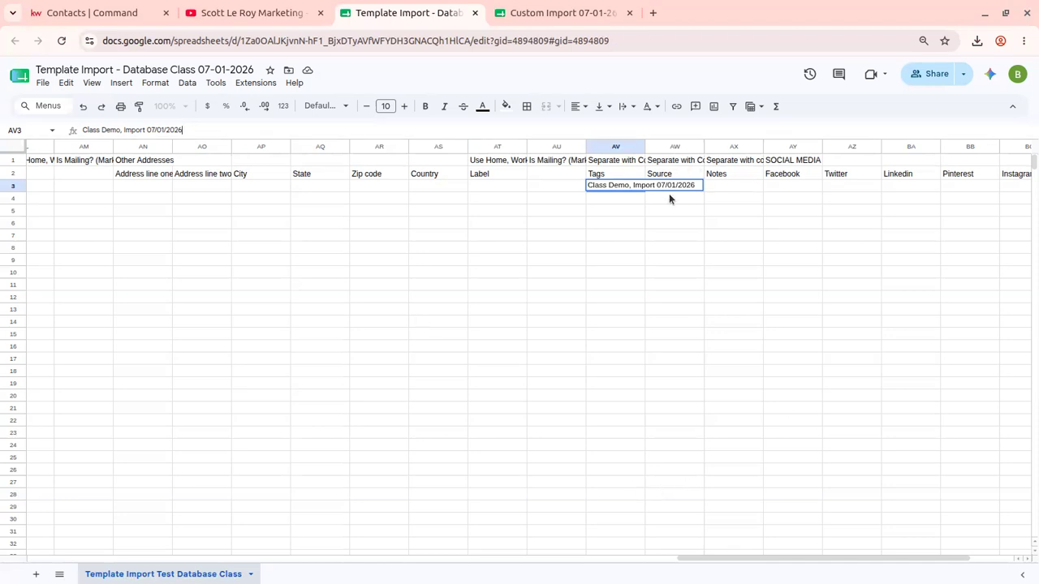
key("Tab")
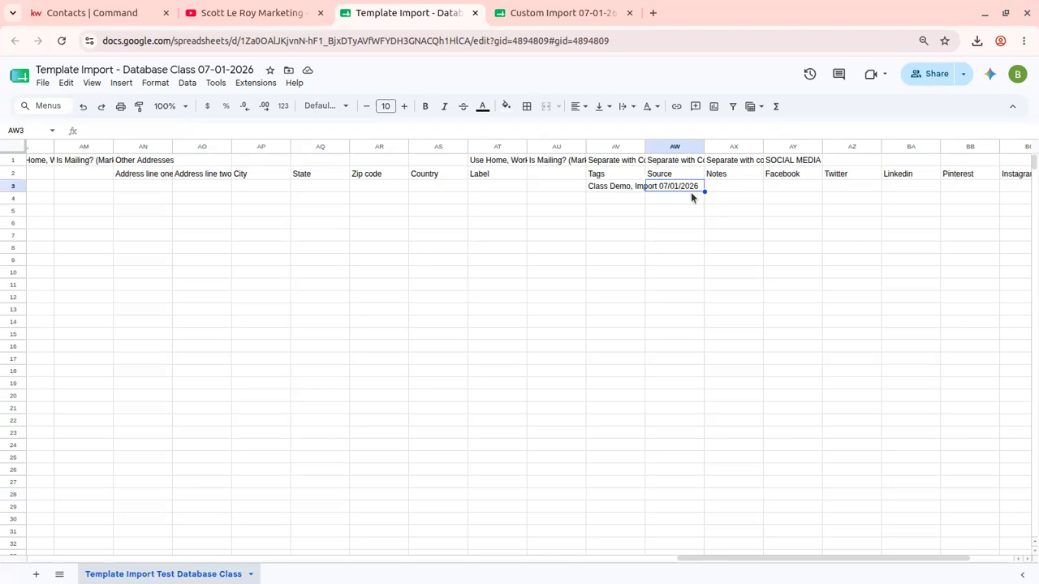
key("Left")
key("Up")
key("Down")
key("Right")
key("Right")
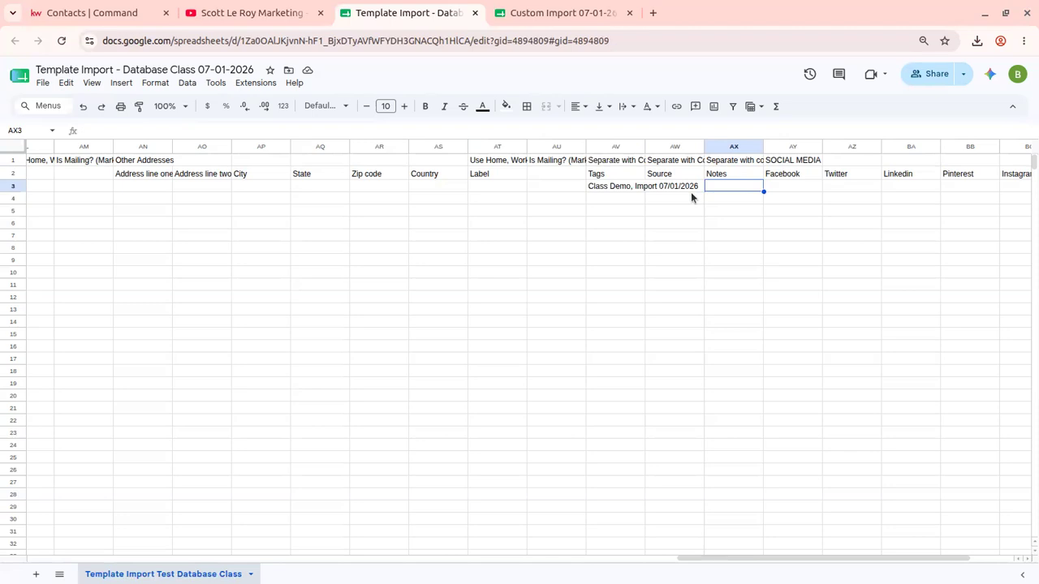
key("Left")
key("Left")
key("Right")
key("Right")
key("Tab")
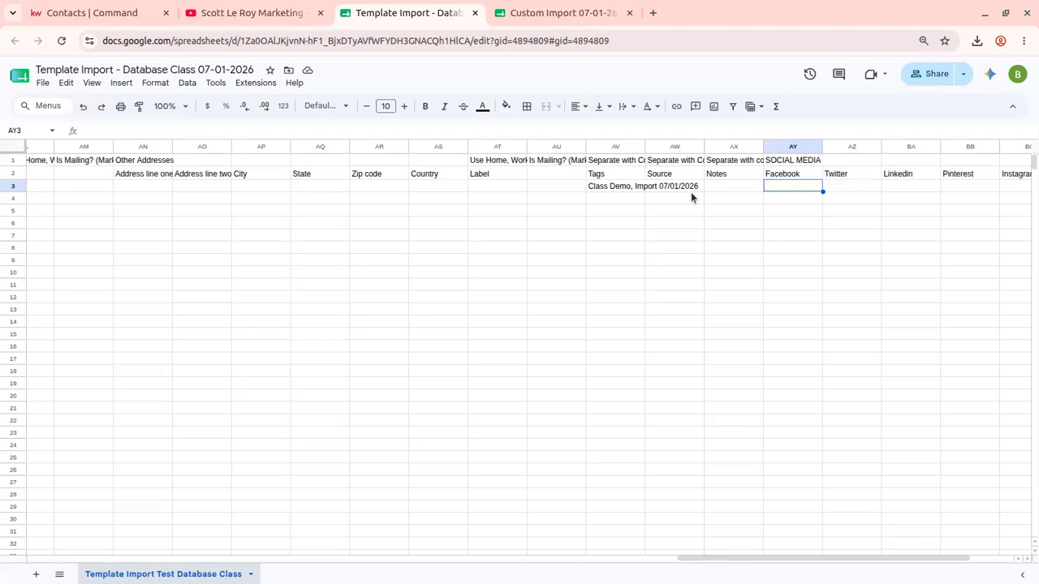
key("Tab")
key("shift+Tab")
key("Tab")
key("Tab")
key("Tab")
key("Tab")
key("Tab")
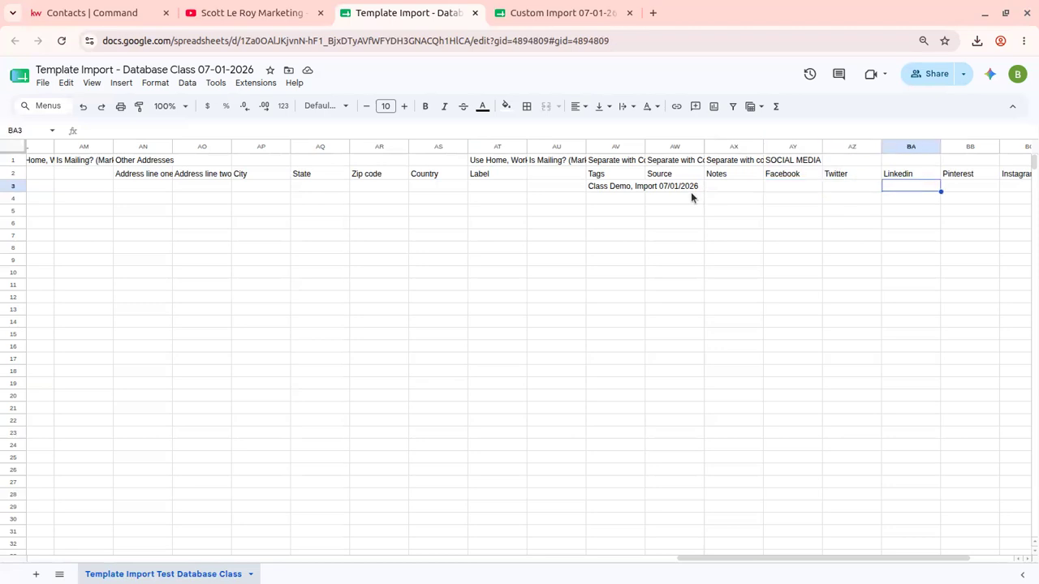
key("Tab")
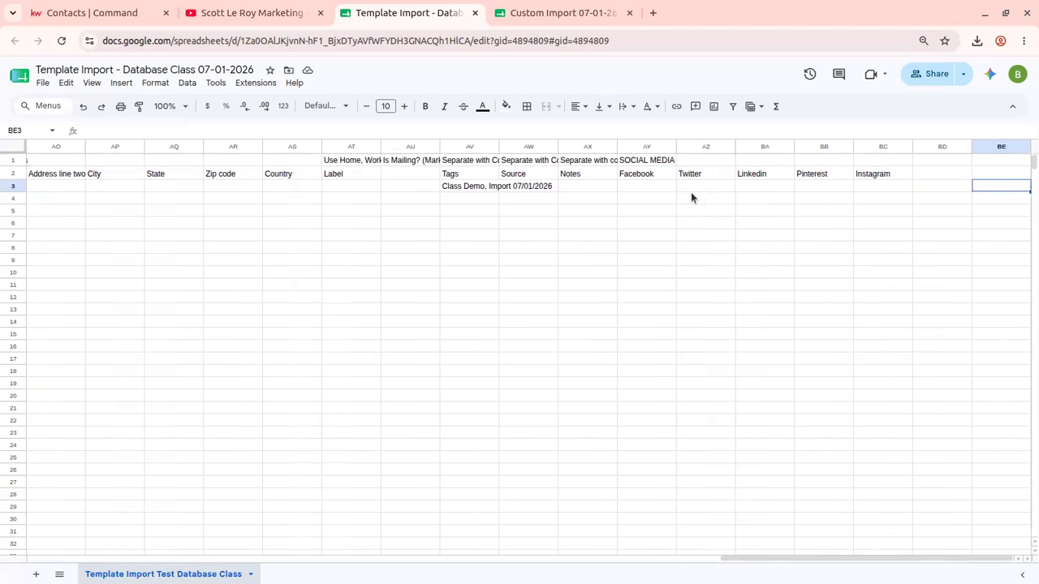
Return to the start of the template and enter a second sample contact's first and last name in row 4
key("Left")
key("Left")
key("Left")
key("Left")
key("Left")
key("Left")
key("Left")
key("Left")
key("Left")
key("Left")
key("Left")
key("Left")
key("Left")
key("Left")
key("Left")
key("Left")
key("Left")
key("Left")
key("Left")
key("Left")
key("Left")
key("Left")
key("Left")
key("Left")
key("Left")
key("Left")
key("Left")
key("Left")
key("Left")
key("Left")
key("Left")
key("Left")
key("Left")
key("Left")
key("Left")
key("Left")
key("Left")
key("Left")
key("Left")
key("Left")
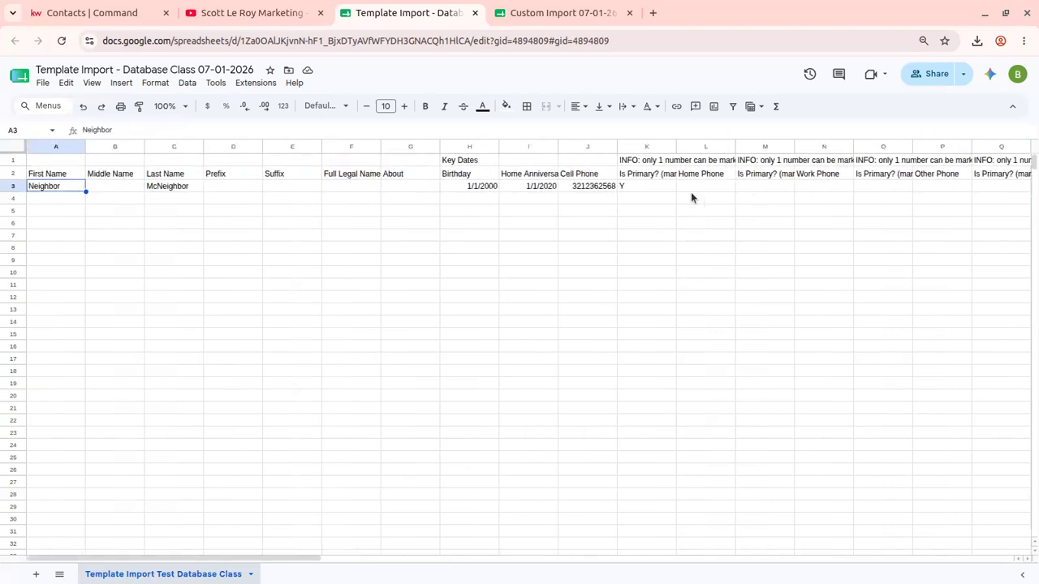
key("Down")
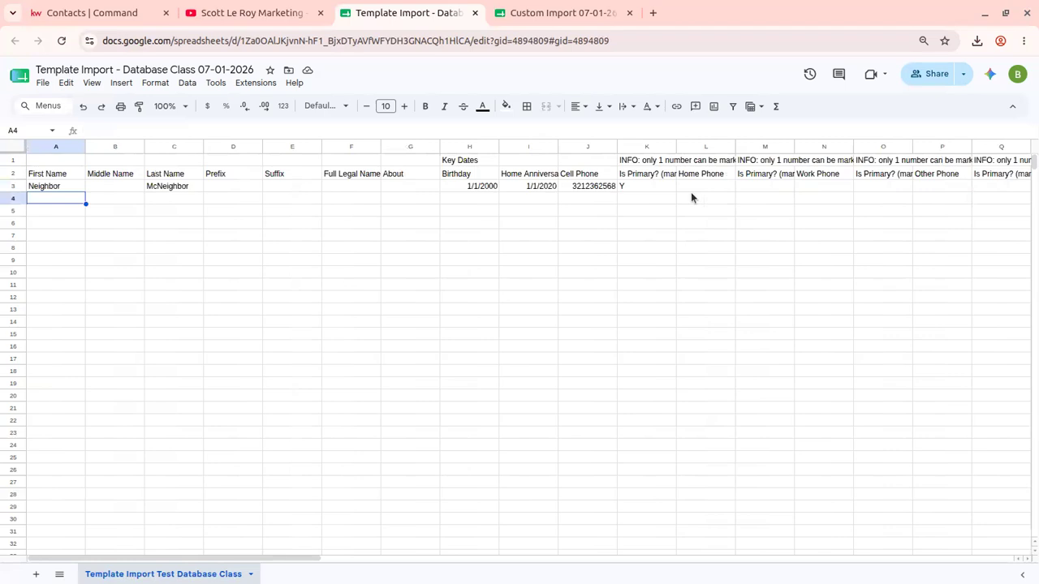
key("Return")
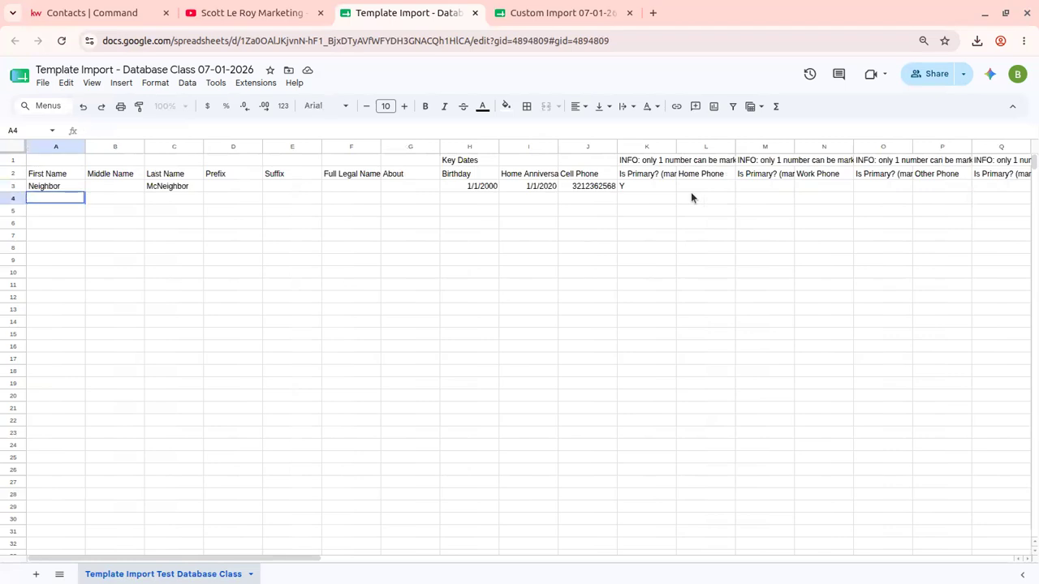
type("Fake")
key("Tab")
key("Tab")
type("Mc")
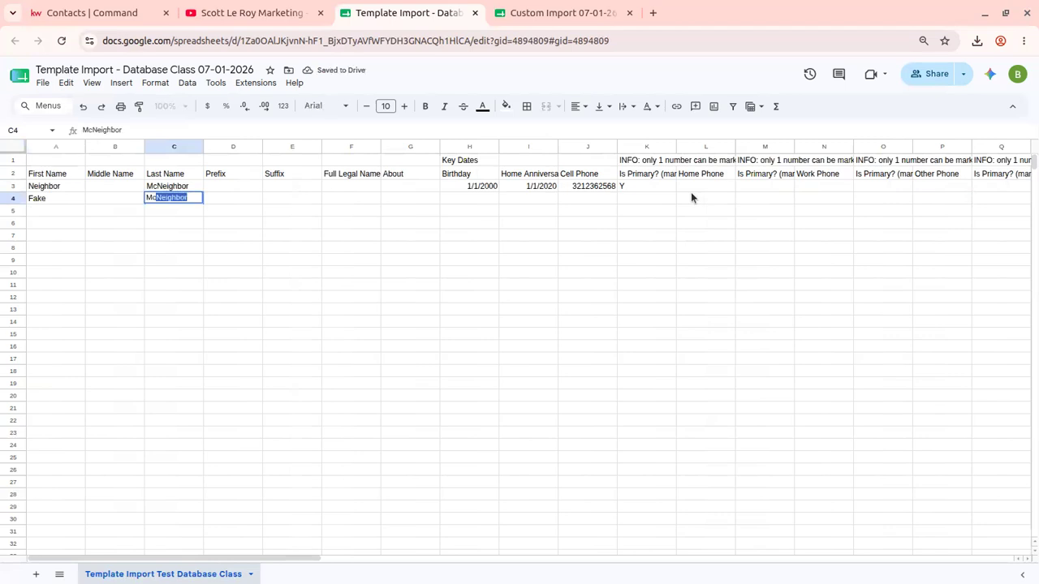
key("Tab")
key("Tab")
key("Tab")
key("Tab")
key("Tab")
key("Tab")
key("Tab")
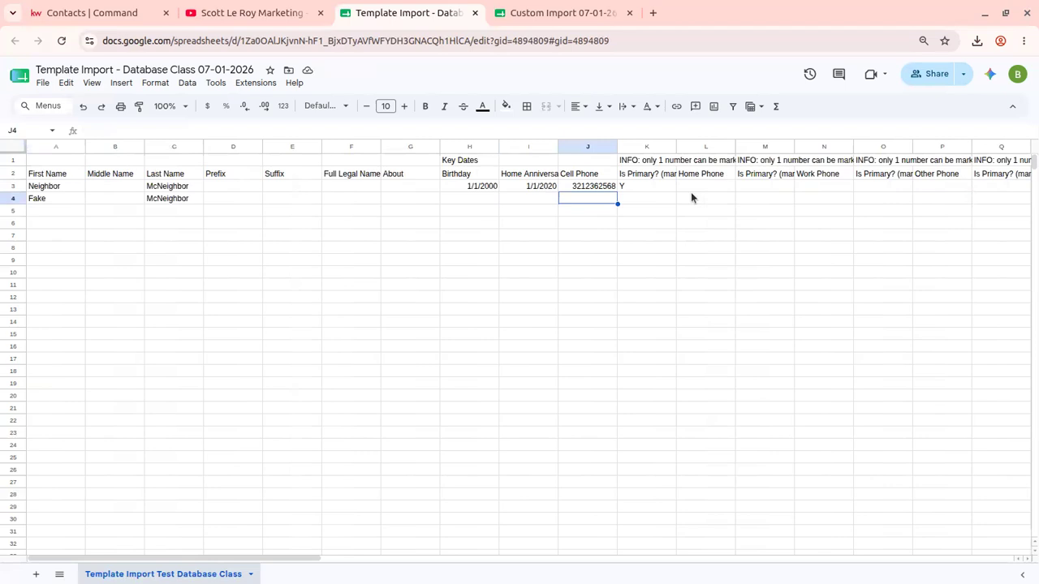
Enter the second contact's cell phone number in row 4 as ten plain digits
type("1234567890")
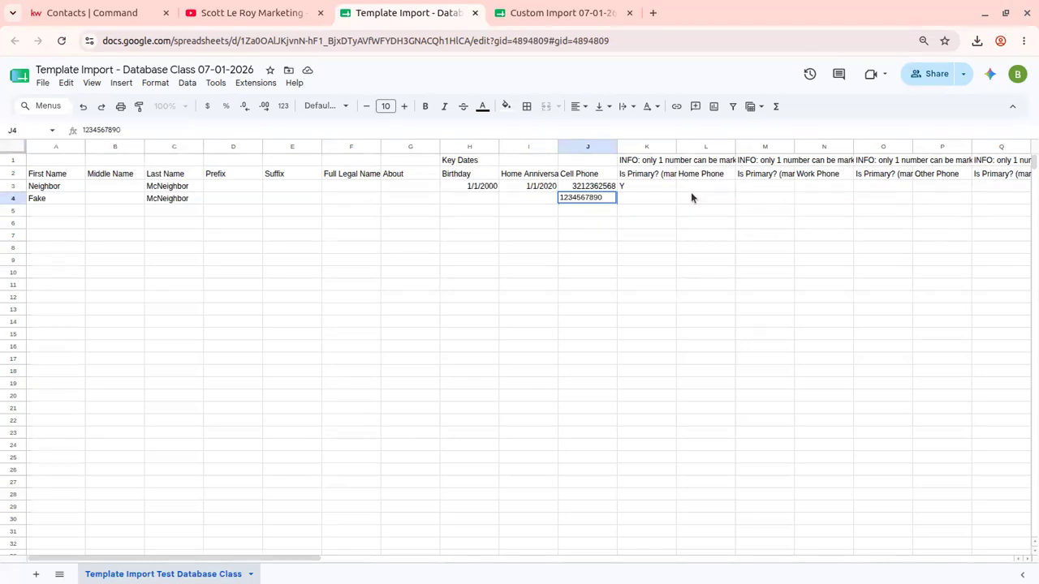
key("Tab")
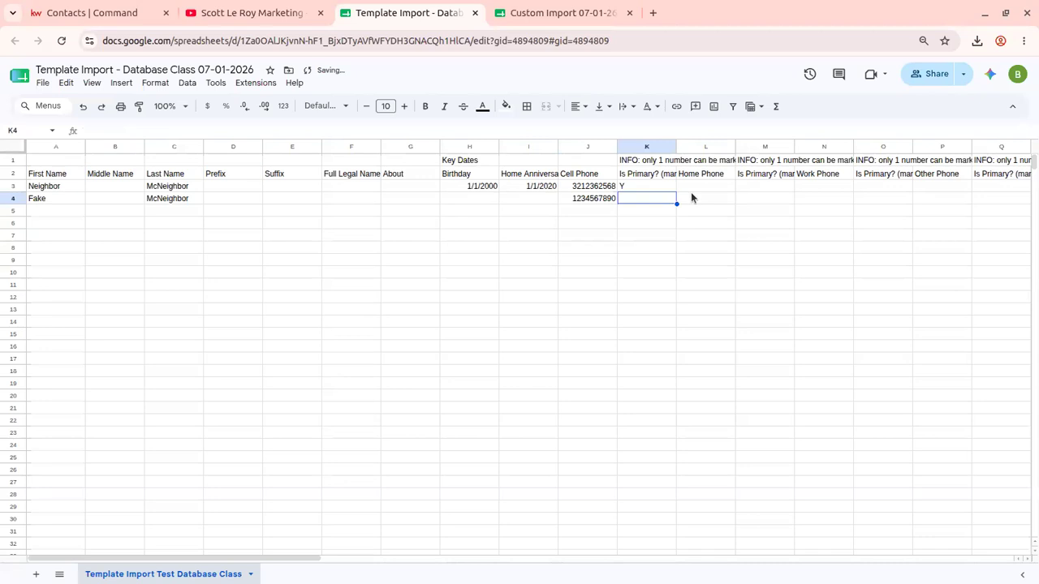
Re-enter the second contact's cell phone number with the area code in parentheses followed by a space, and a hyphen before the last four digits
double_click(578, 198)
double_click(575, 197)
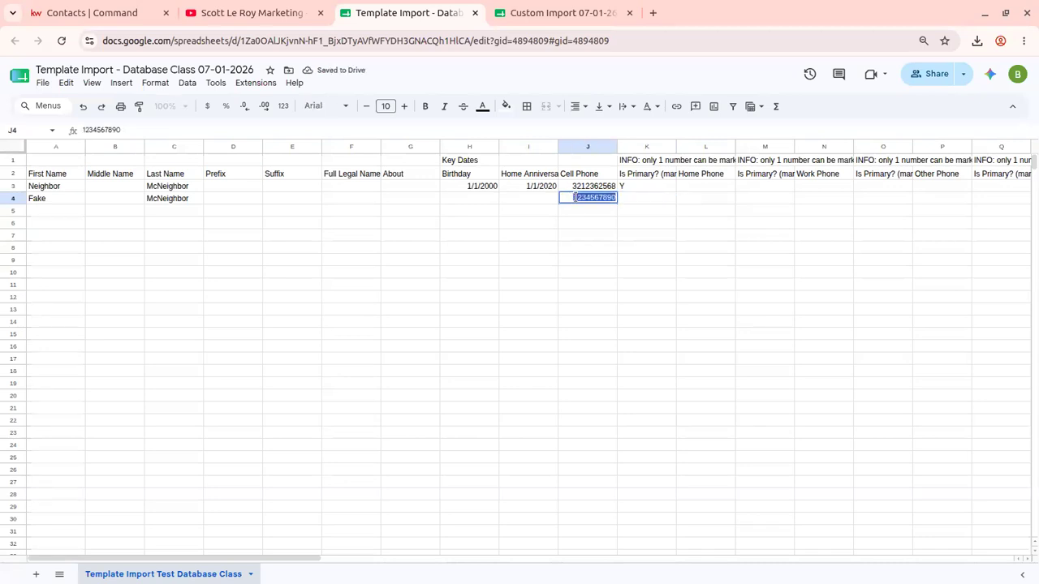
key("BackSpace")
type("(123)456")
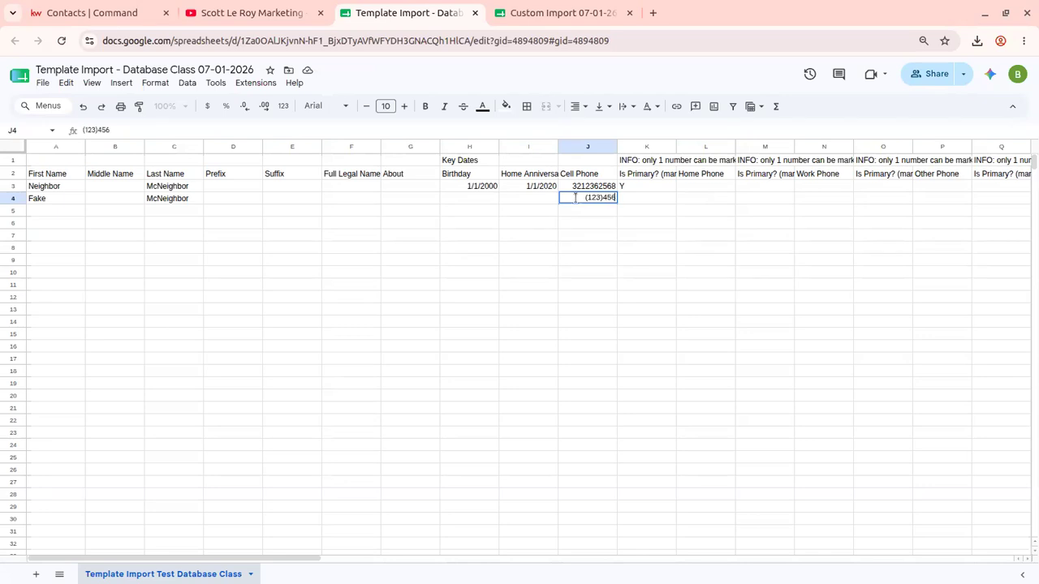
type("-7890")
key("Left")
key("Left")
key("Left")
key("Left")
key("Left")
key("Left")
key("Left")
key("Left")
left_click(664, 196)
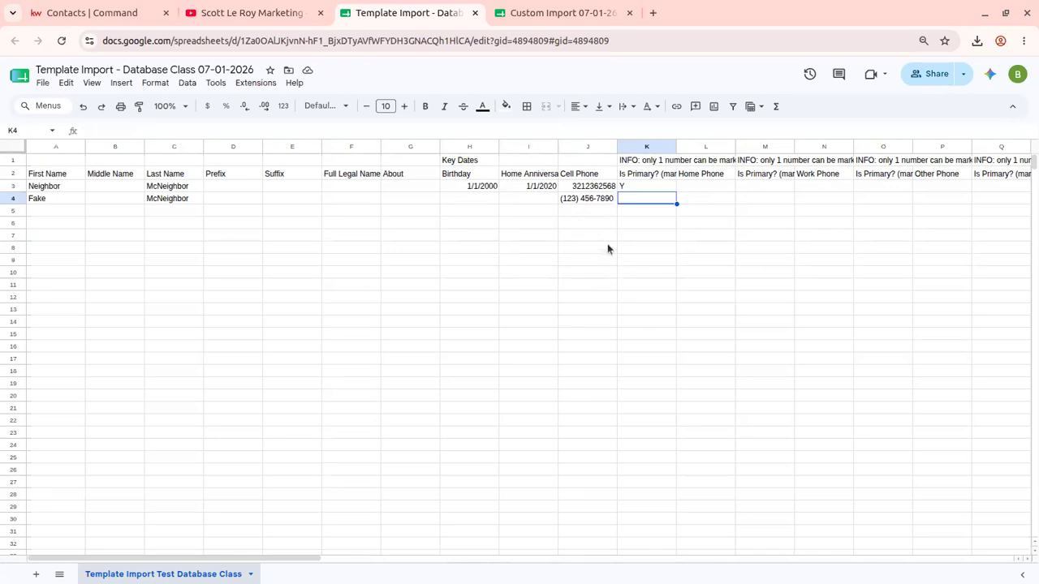
Mark the second contact's cell phone number as primary with Y in row 4
left_click(579, 203)
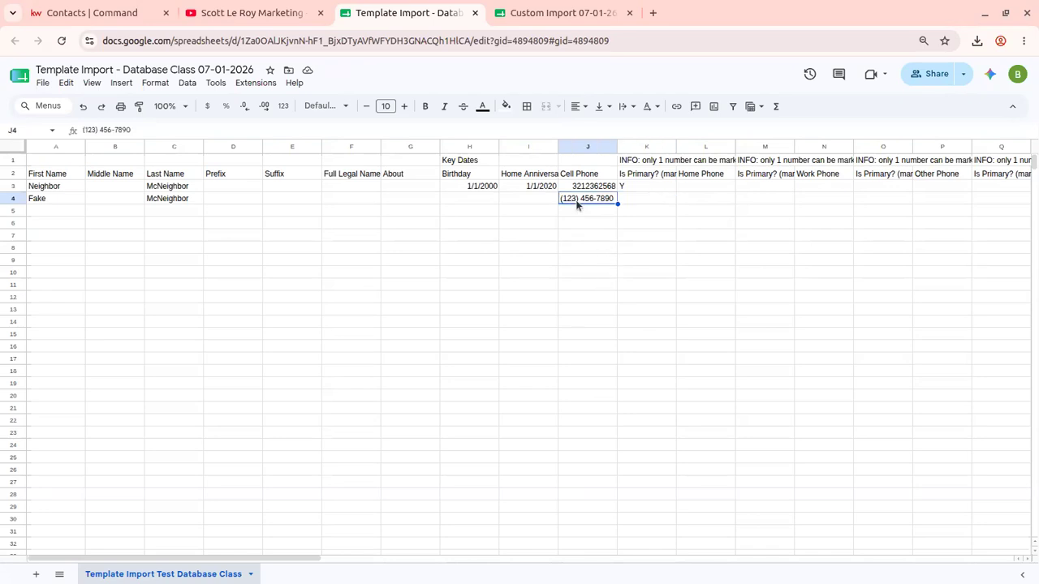
left_click(631, 198)
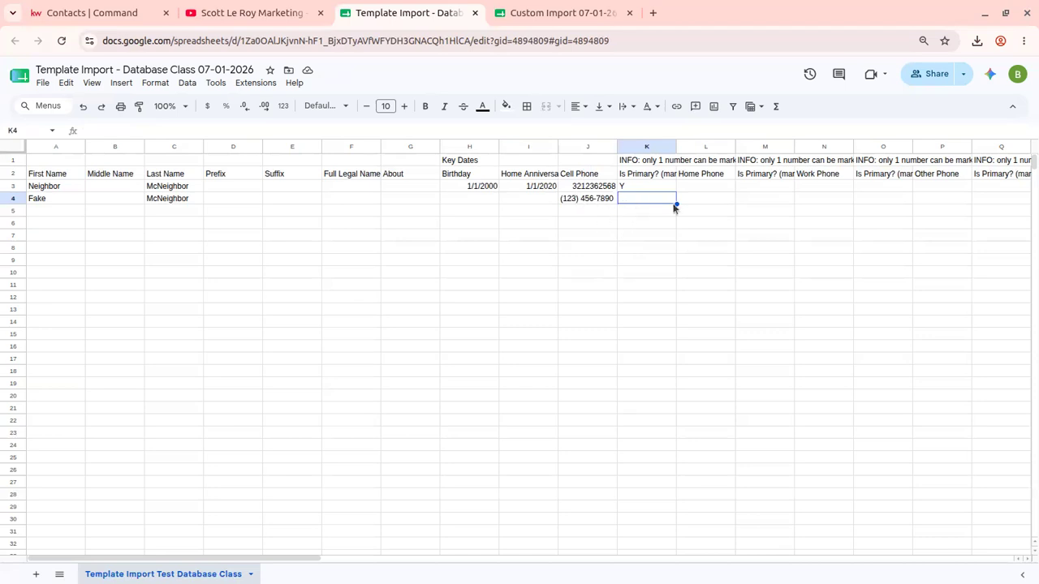
key("Left")
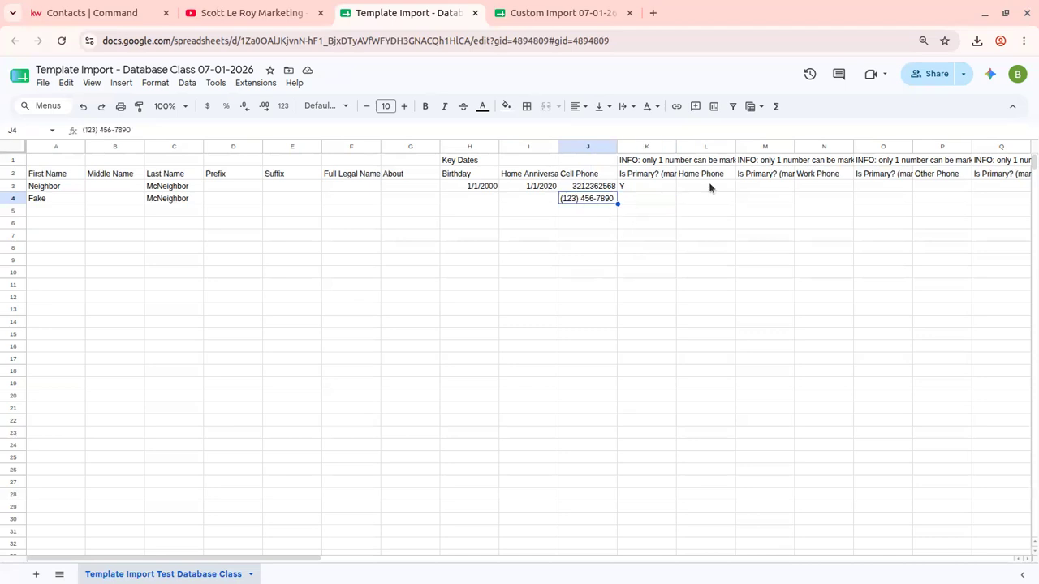
left_click(658, 195)
type("Y")
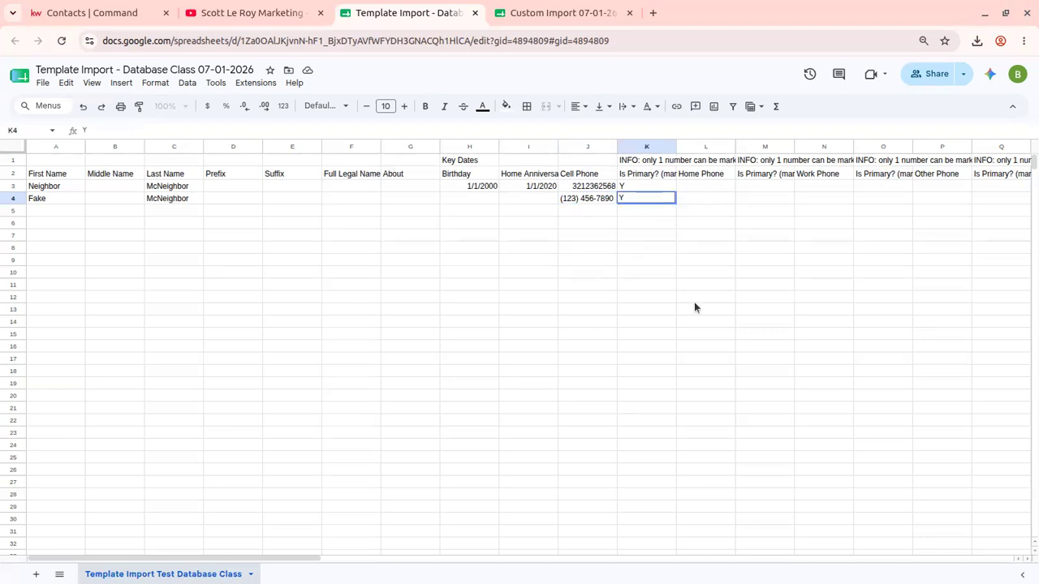
left_click_drag(220, 560, 156, 491)
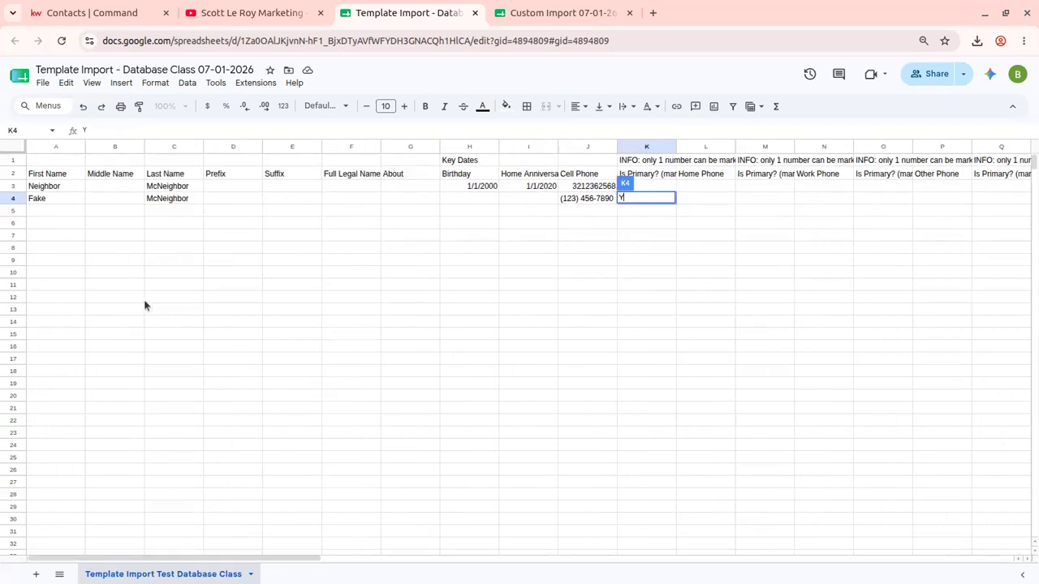
left_click(139, 213)
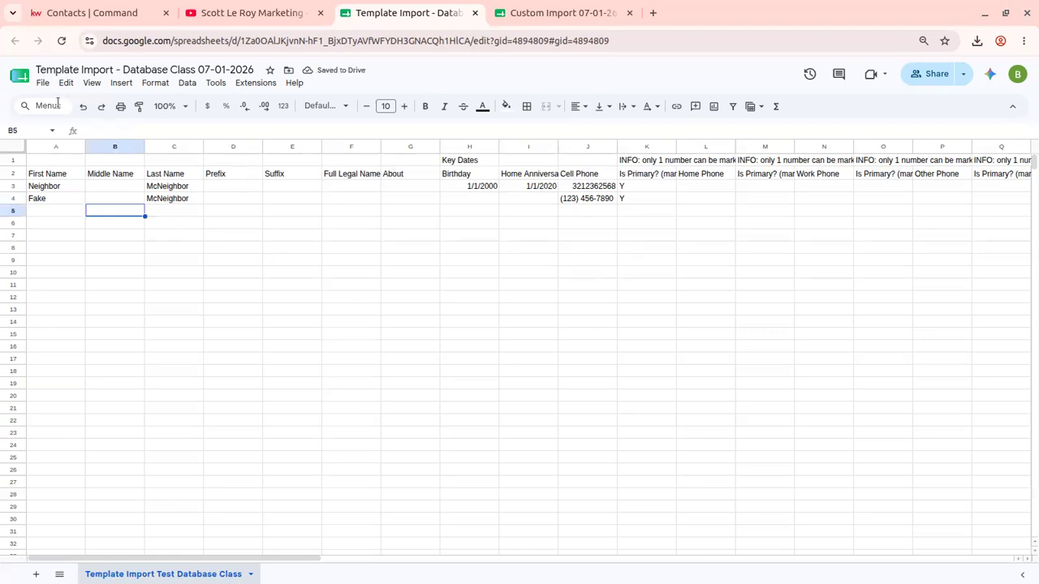
Download the completed template sheet as a Comma Separated Values (.csv) file
left_click(318, 275)
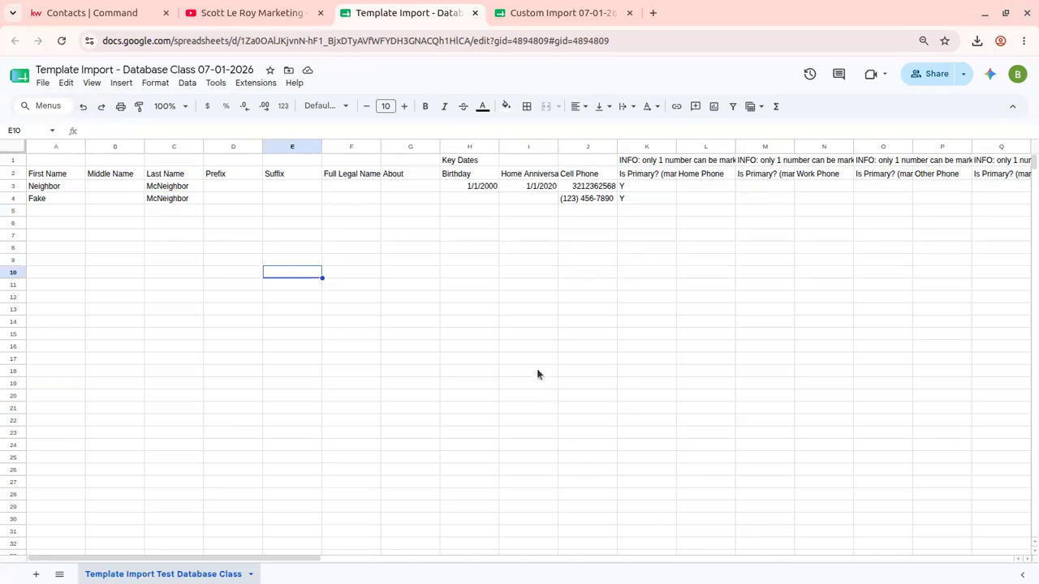
left_click(43, 83)
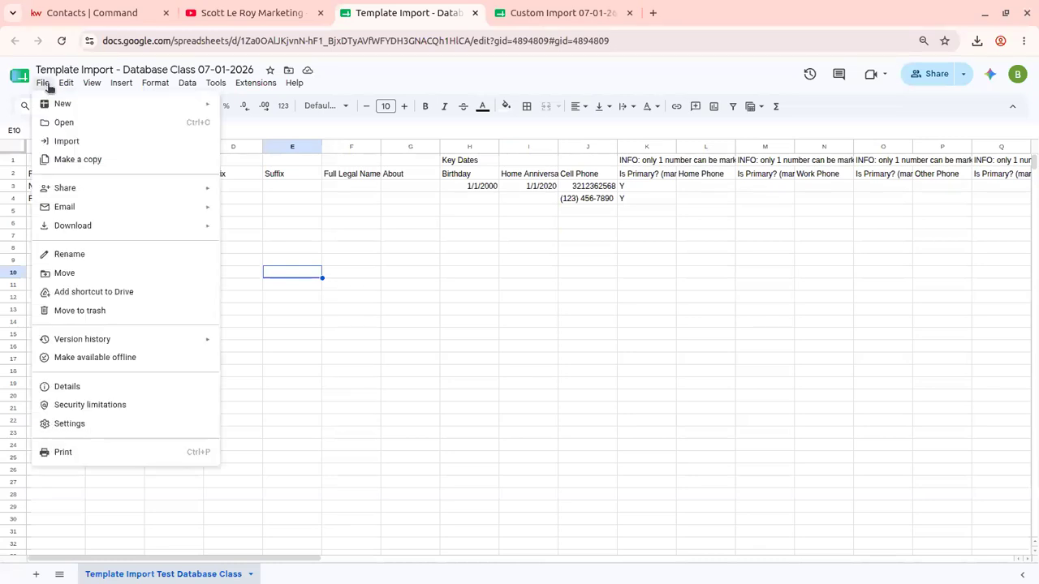
left_click(102, 225)
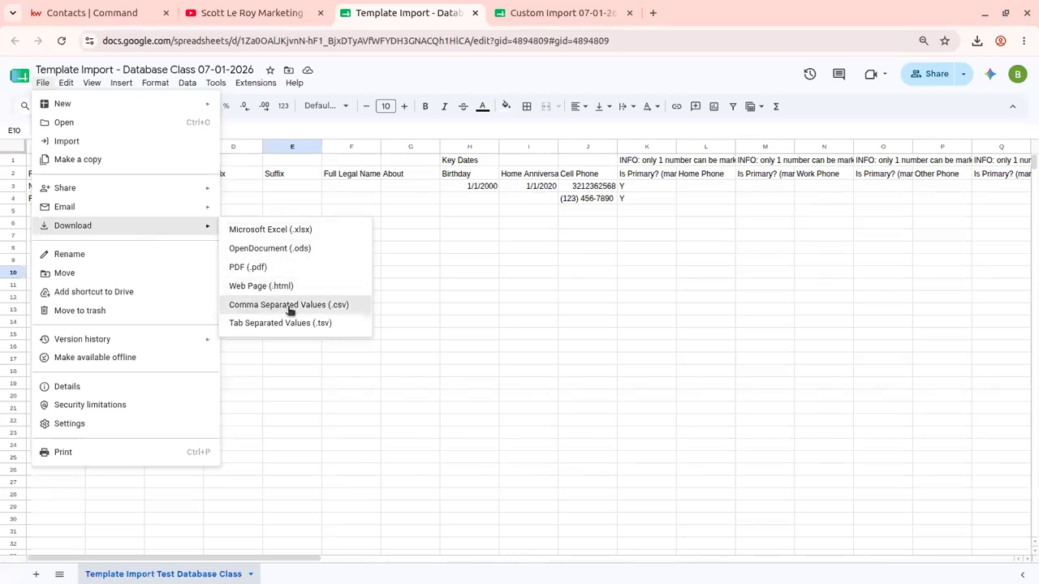
left_click(341, 308)
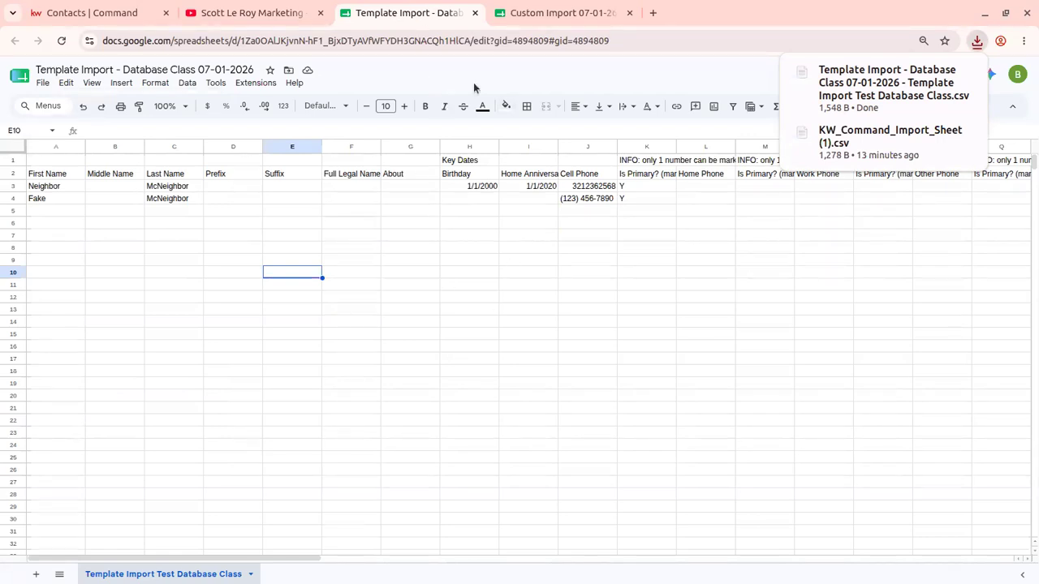
In the Custom Import 07-01-26 sheet, enter the headers First Name in A1 and Last Name in B1
left_click(564, 13)
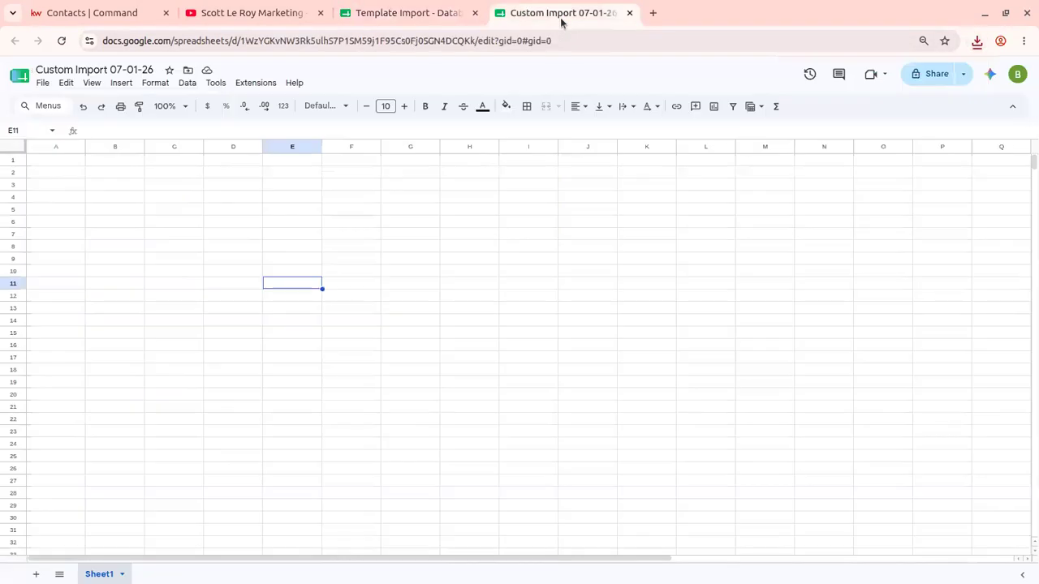
left_click(46, 160)
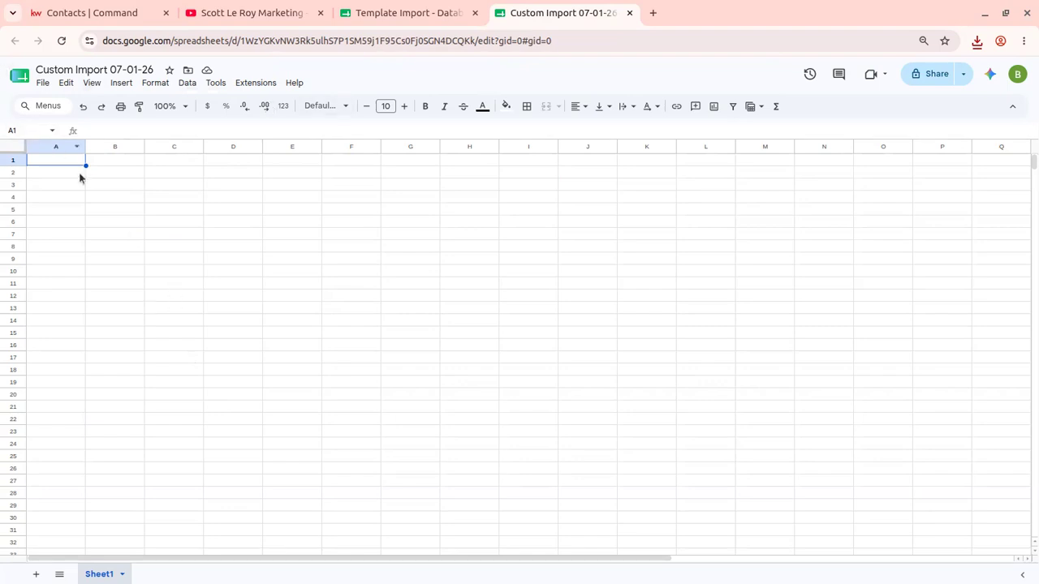
type("First Name")
key("Tab")
type("Last Name")
key("Tab")
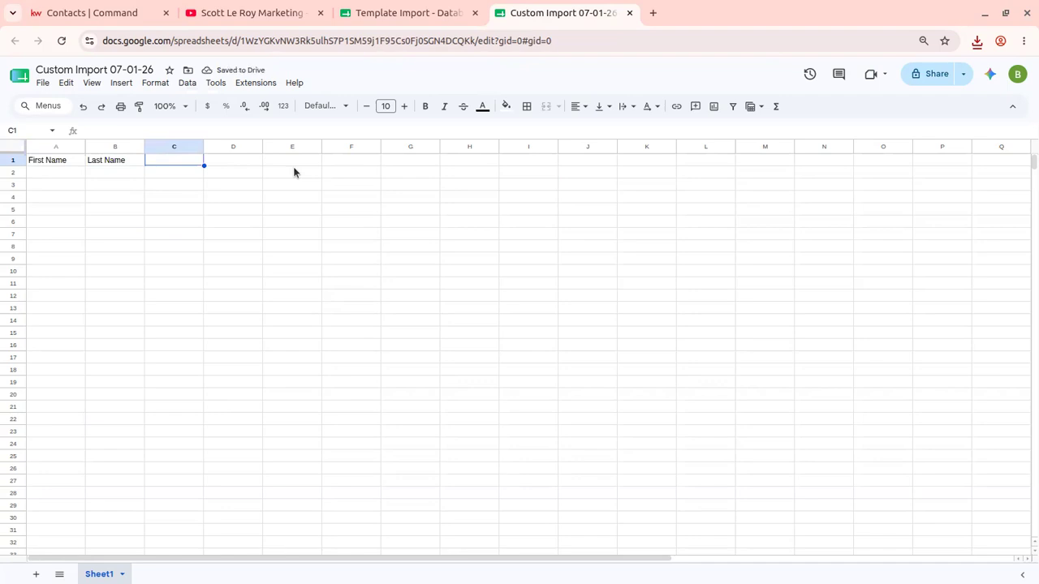
Add the column headers Tags, Phone Number and Email in cells C1 through E1
type("Tags")
key("Tab")
type("Phone Number")
key("Tab")
type("E")
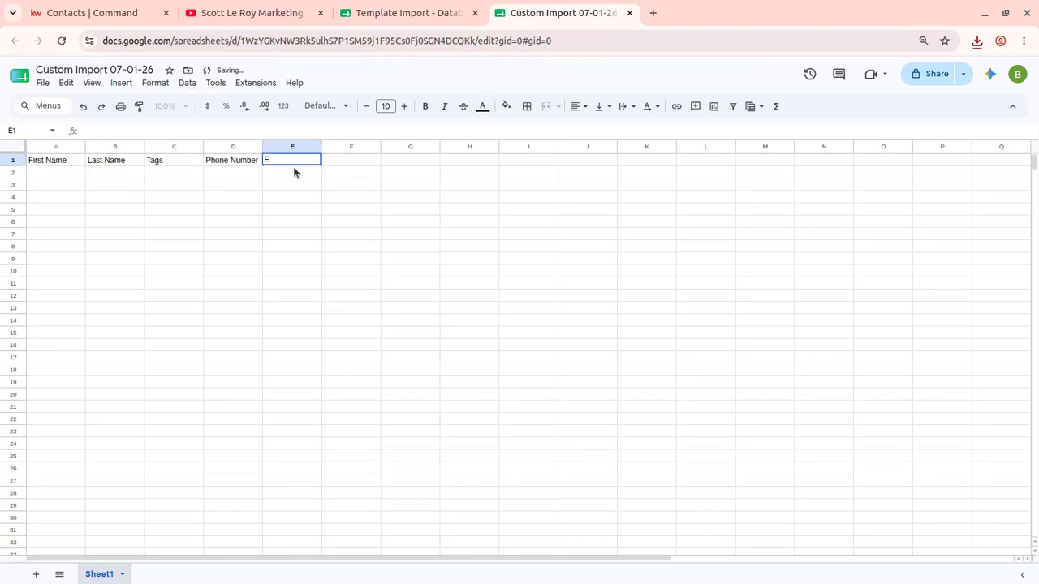
type("mail")
key("Tab")
Enter the first contact's first and last name in row 2
left_click(293, 171)
key("Left")
key("Left")
key("Left")
key("Left")
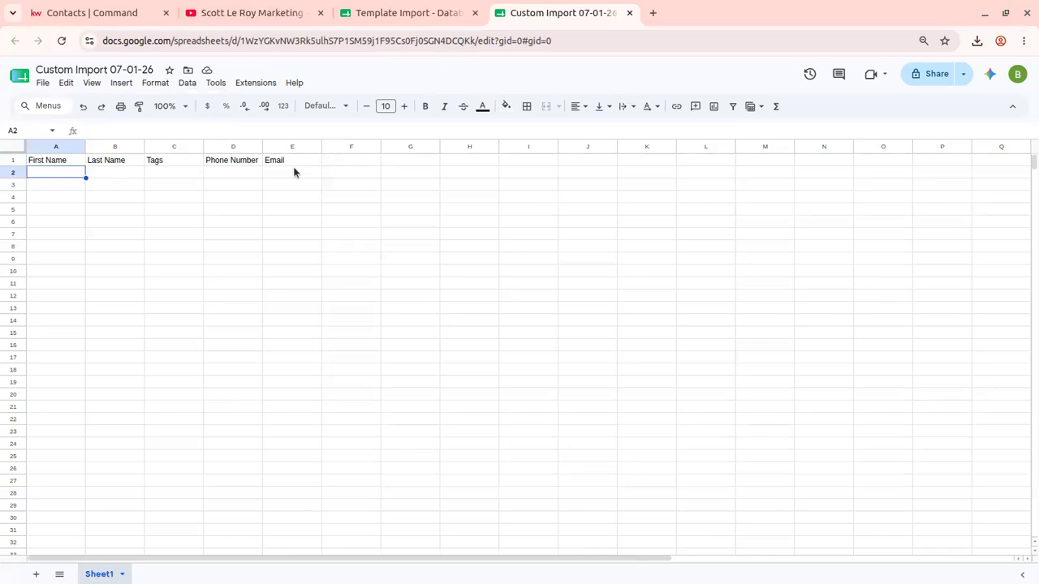
type("F")
key("BackSpace")
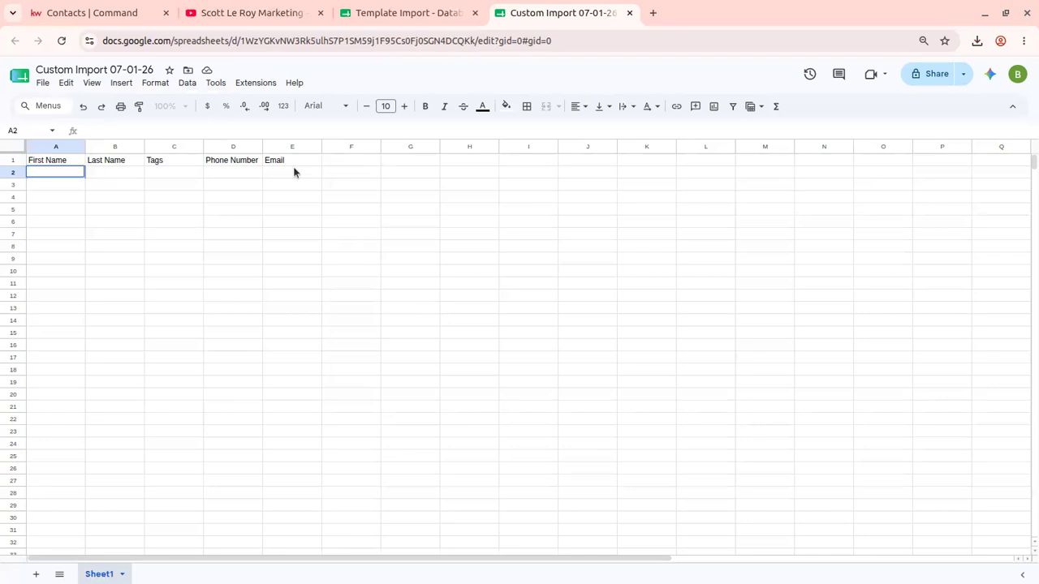
type("Neighbor")
key("Tab")
type("Contact")
key("Tab")
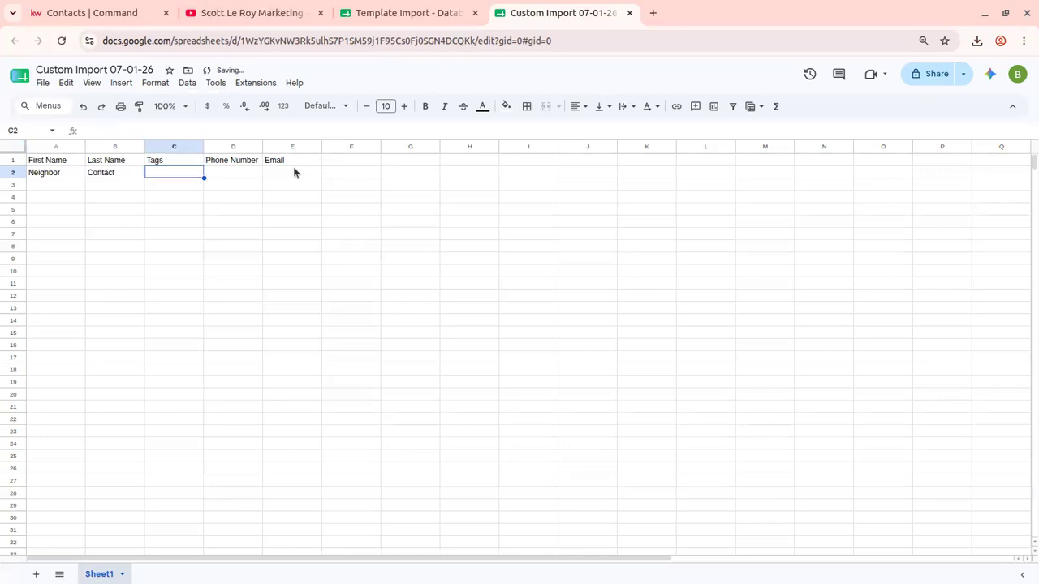
Enter the tags "Class Demo, Import 07/01/2026" for the first contact in C2
type("Class ")
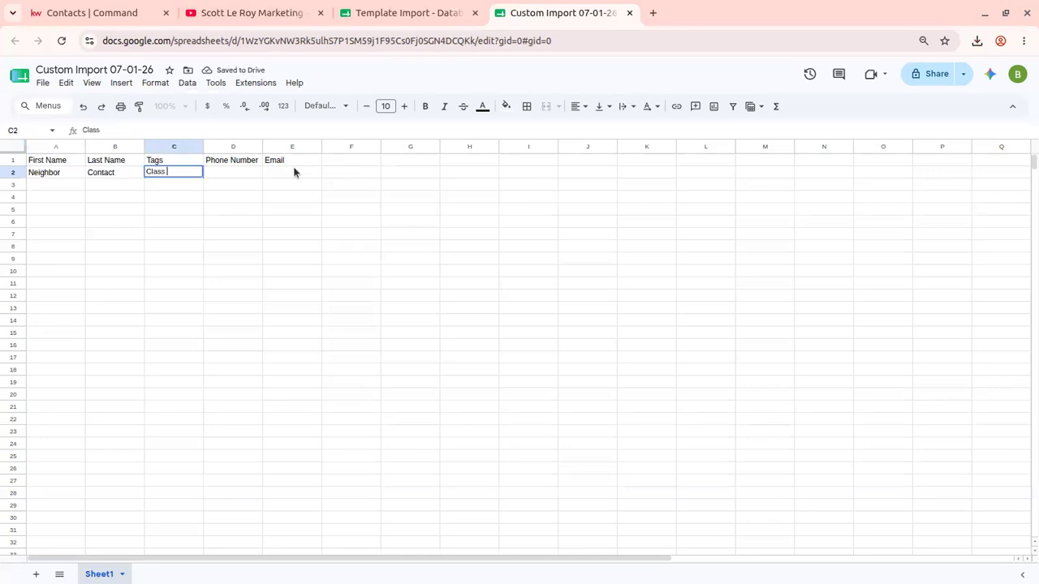
type("Demo, Import")
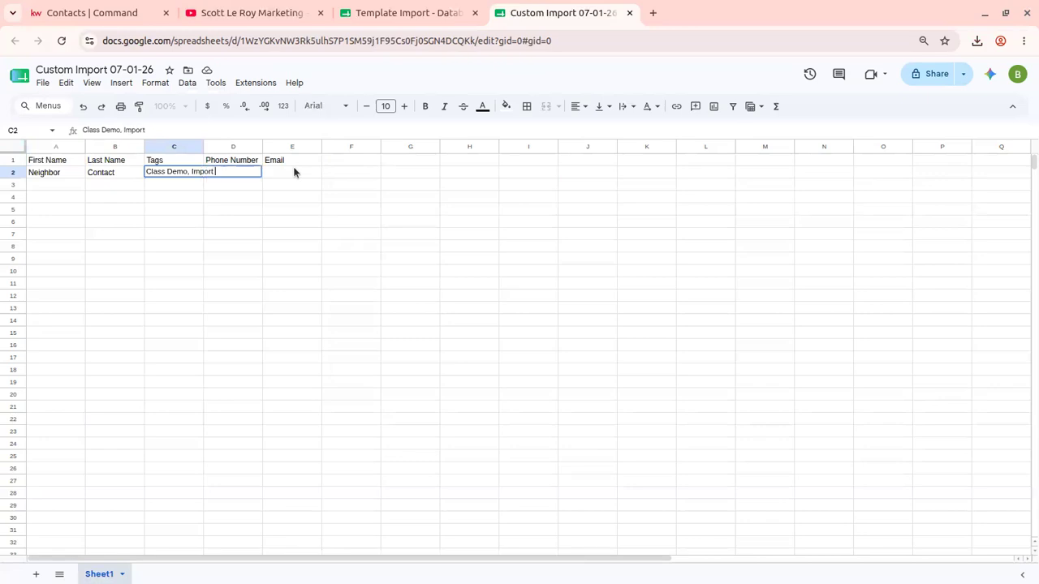
type(" 07/01/2026")
key("Tab")
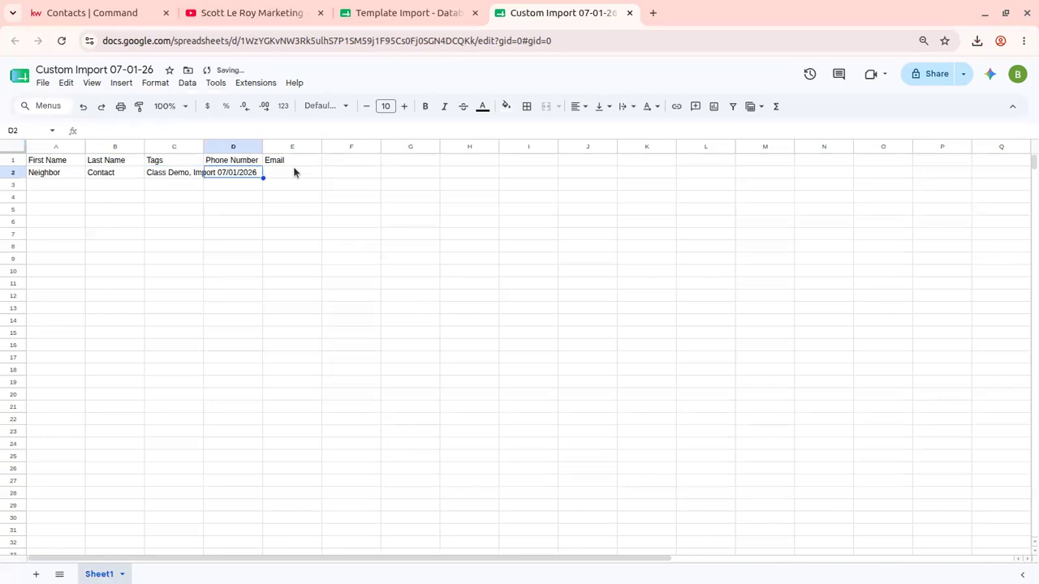
Enter the first contact's phone number in D2, with hyphens between the digit groups
type("3")
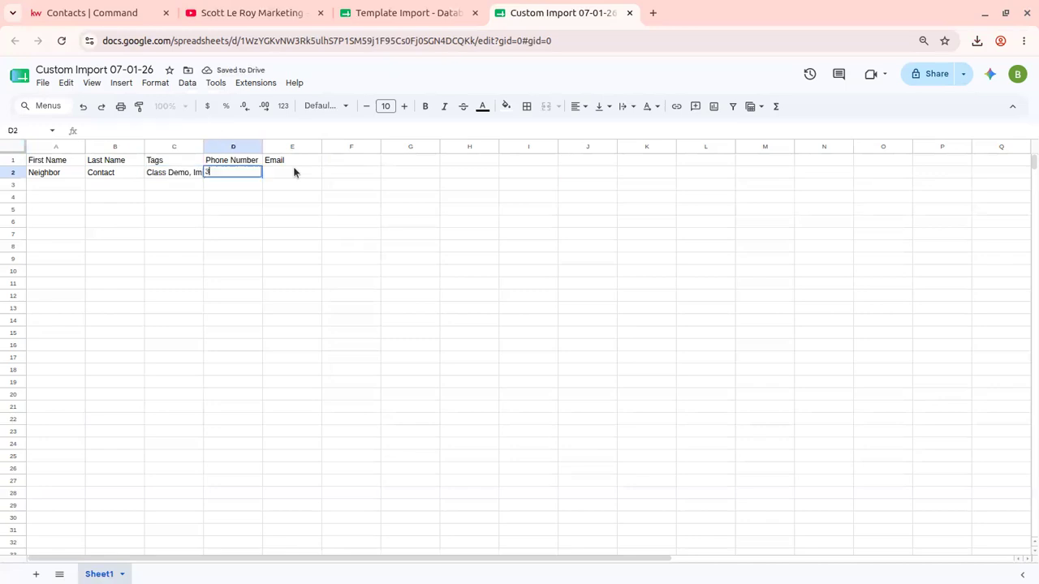
key("BackSpace")
key("Tab")
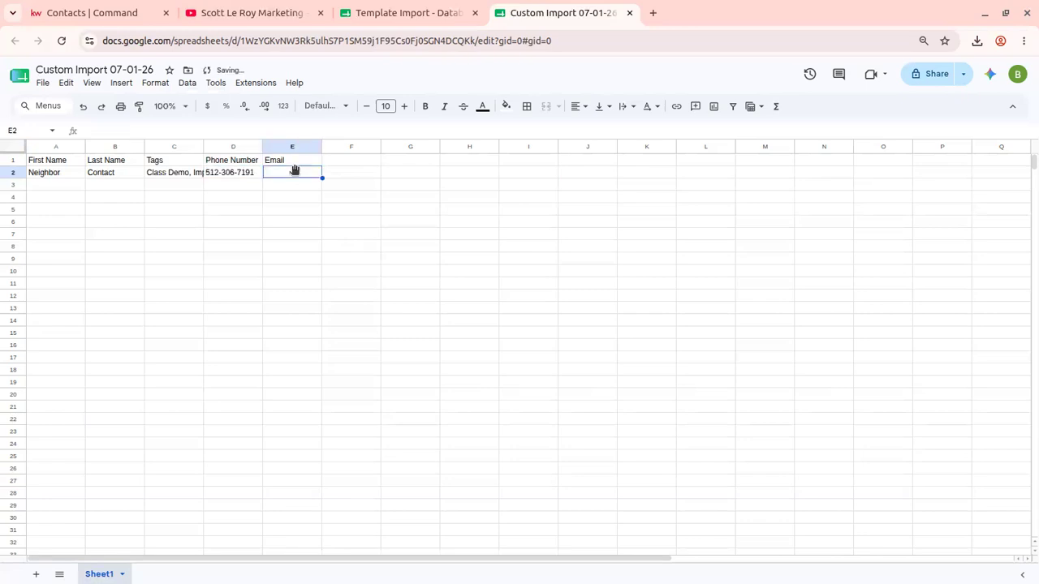
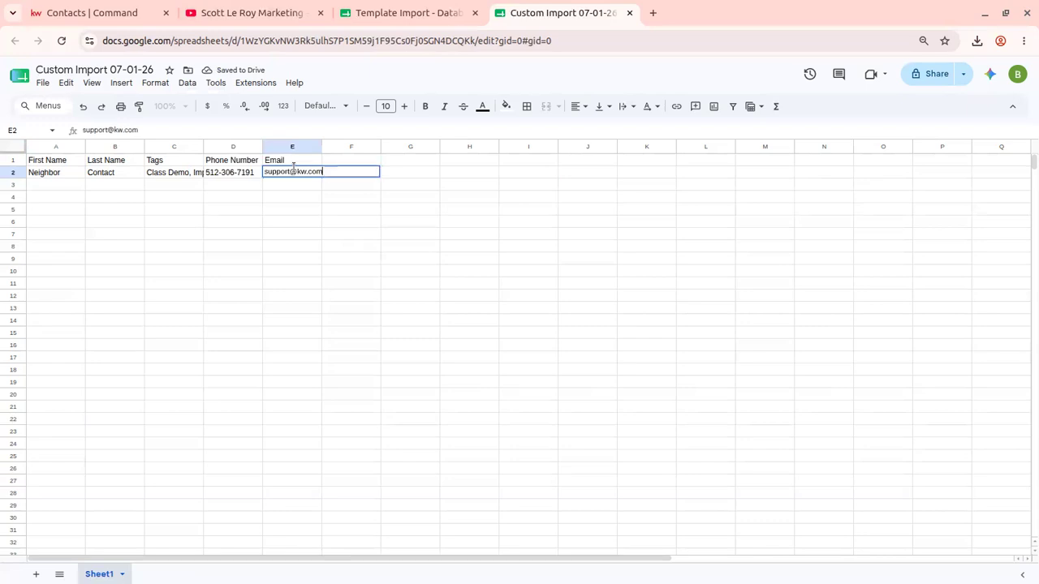
key("Tab")
left_click(293, 170)
key("Delete")
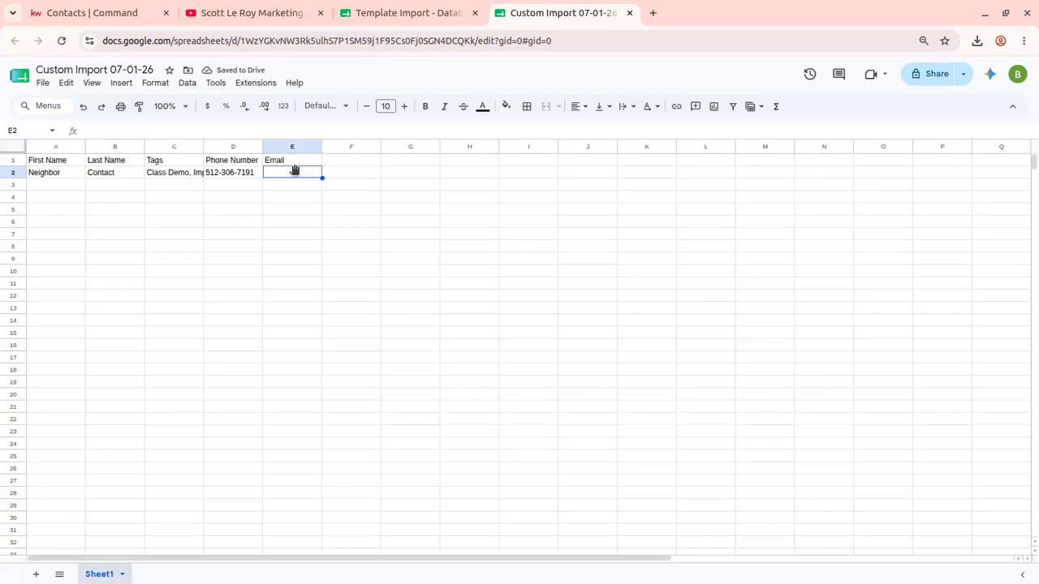
Enter a made-up email address for the first contact in E2
type("fakestemailever@fakes.com")
key("Tab")
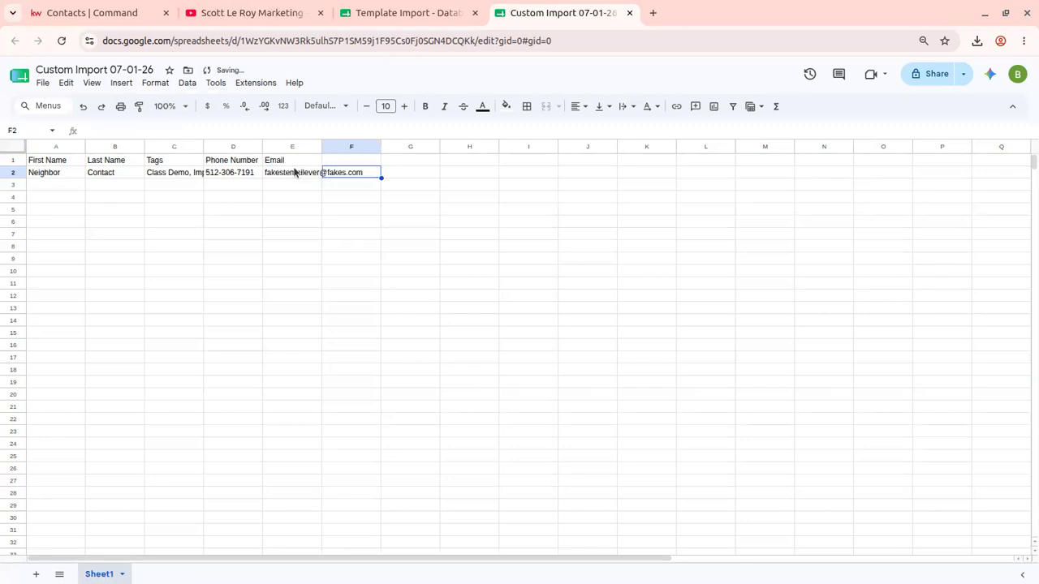
Enter the second contact's first and last name in row 3, putting the last name in the plural
left_click(191, 188)
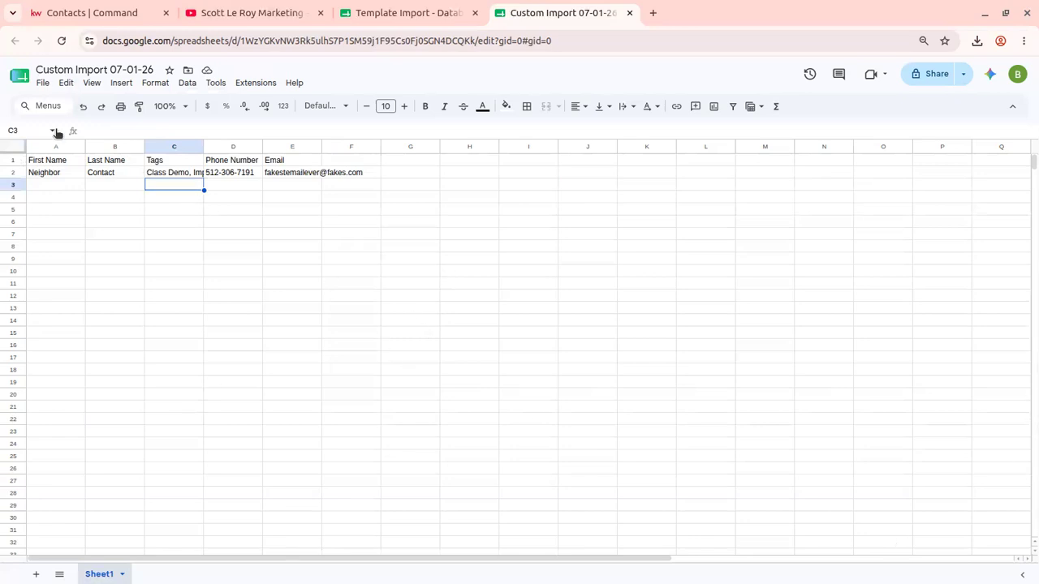
left_click(54, 188)
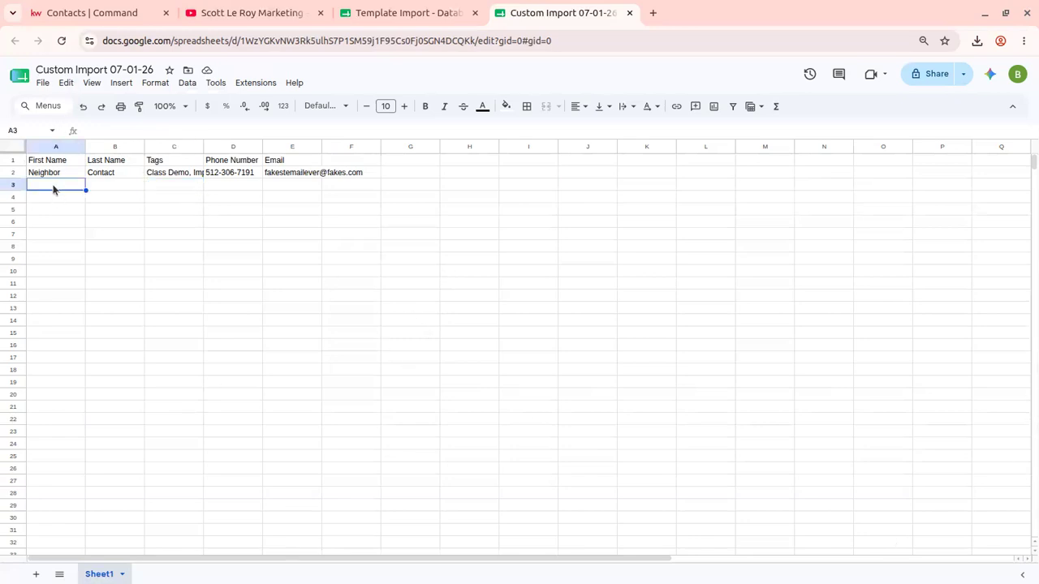
type("Contact")
key("Tab")
type("Contact")
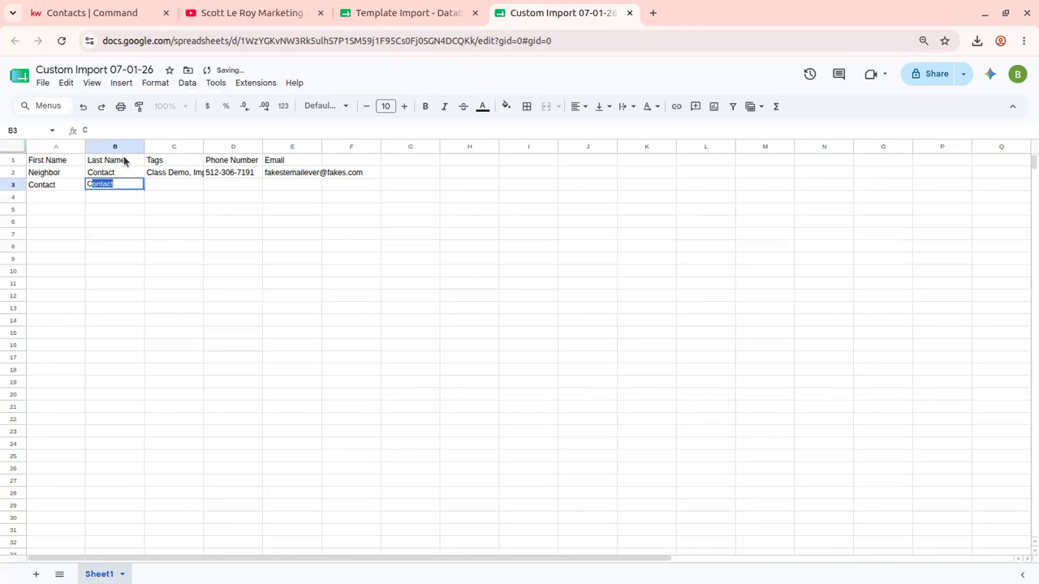
key("Tab")
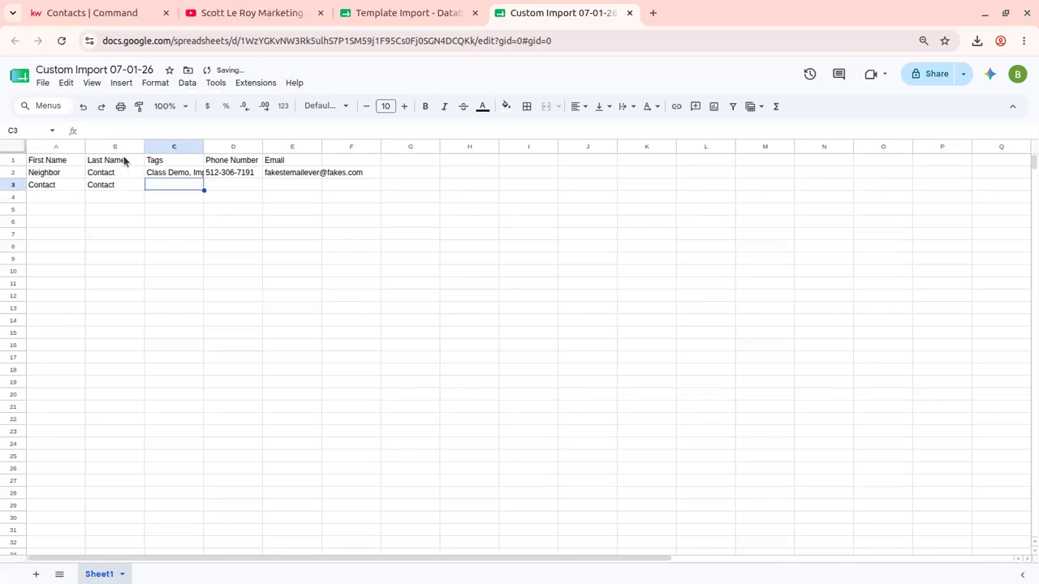
double_click(130, 185)
type("s")
Copy the first contact's tags from C2 into C3 for the second contact
left_click(180, 176)
left_click(176, 186)
left_click(174, 173)
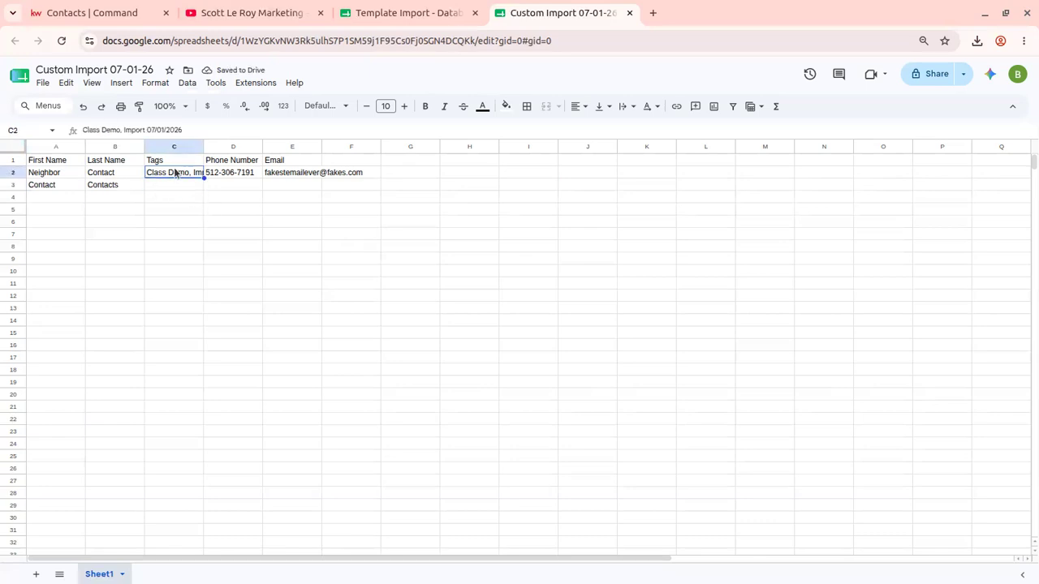
left_click(167, 187)
type("Class Demo, Import 07/01/2026")
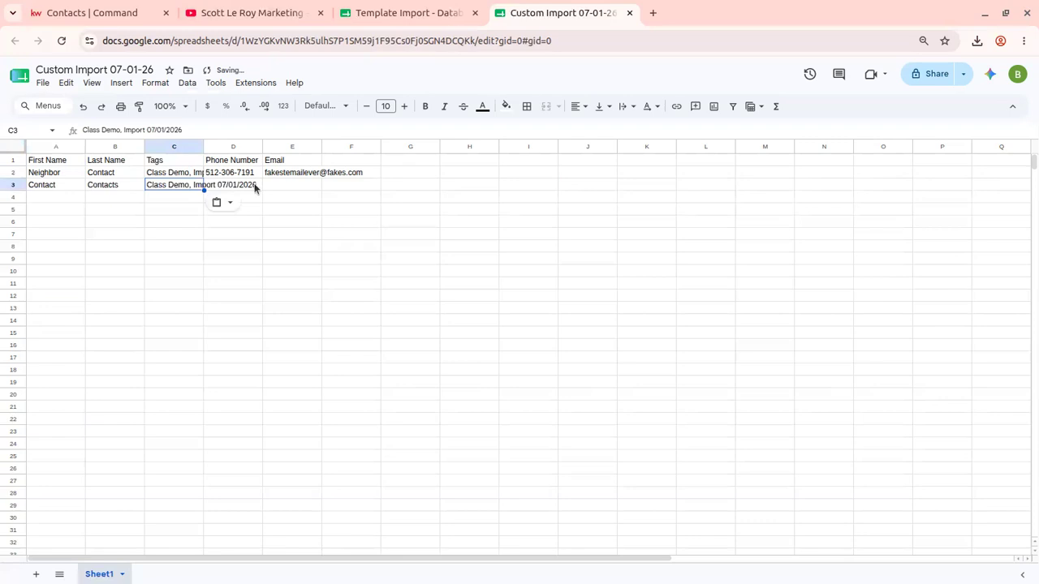
left_click(254, 186)
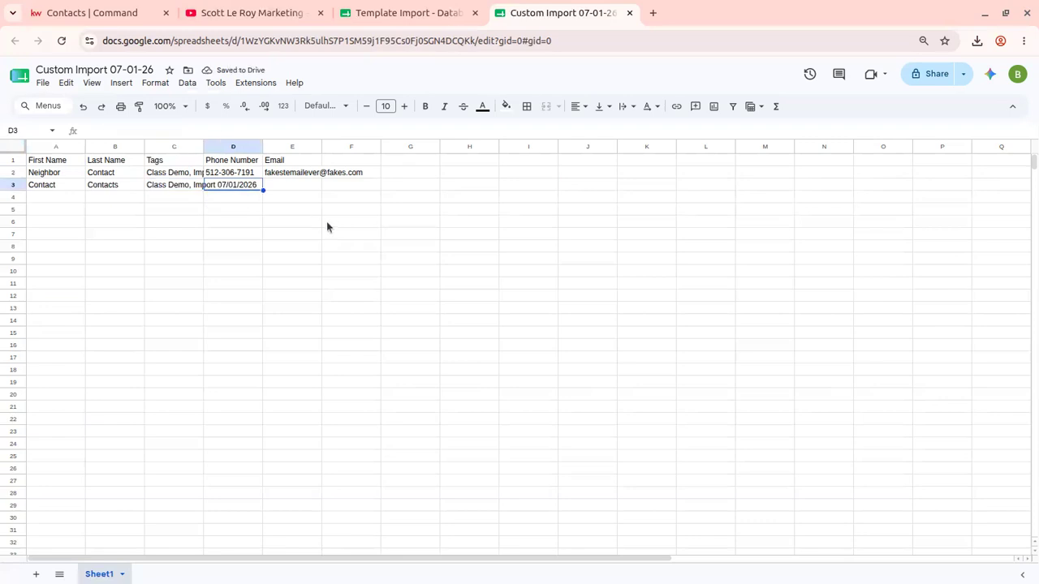
left_click(265, 185)
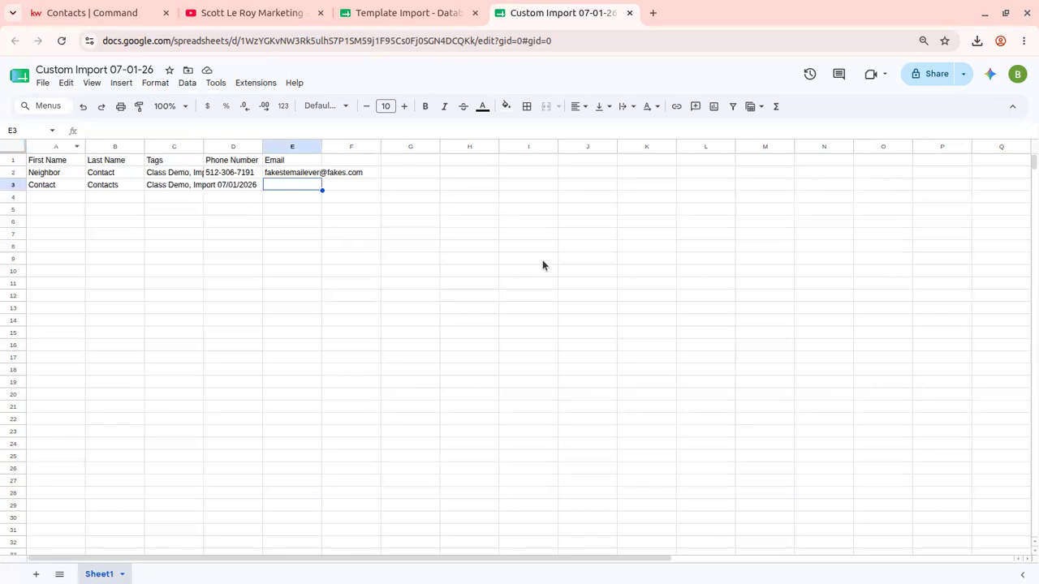
Download the custom import sheet as a Comma Separated Values (.csv) file
left_click(41, 83)
left_click(42, 83)
mouse_move(168, 229)
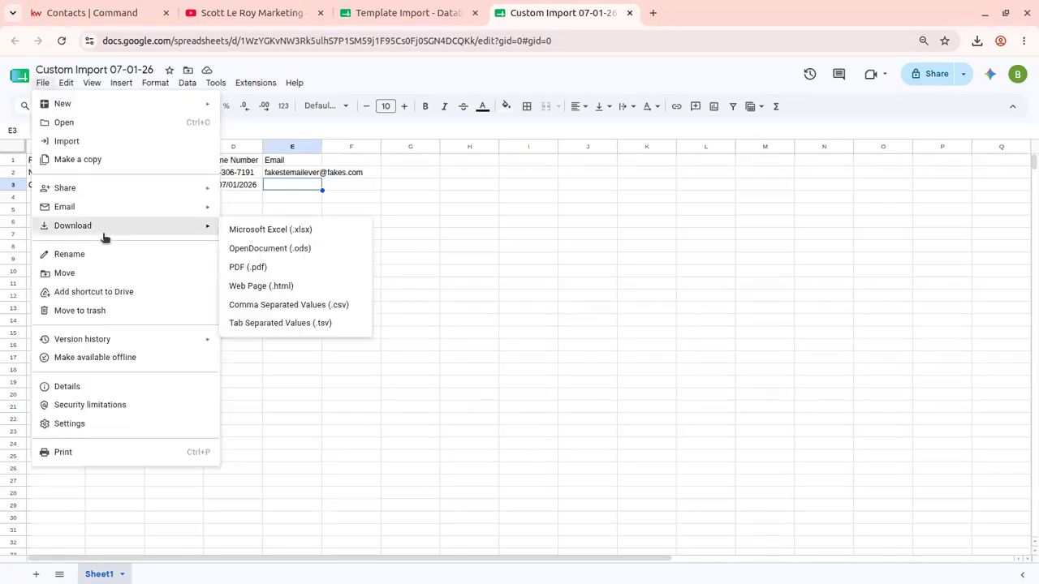
left_click(273, 303)
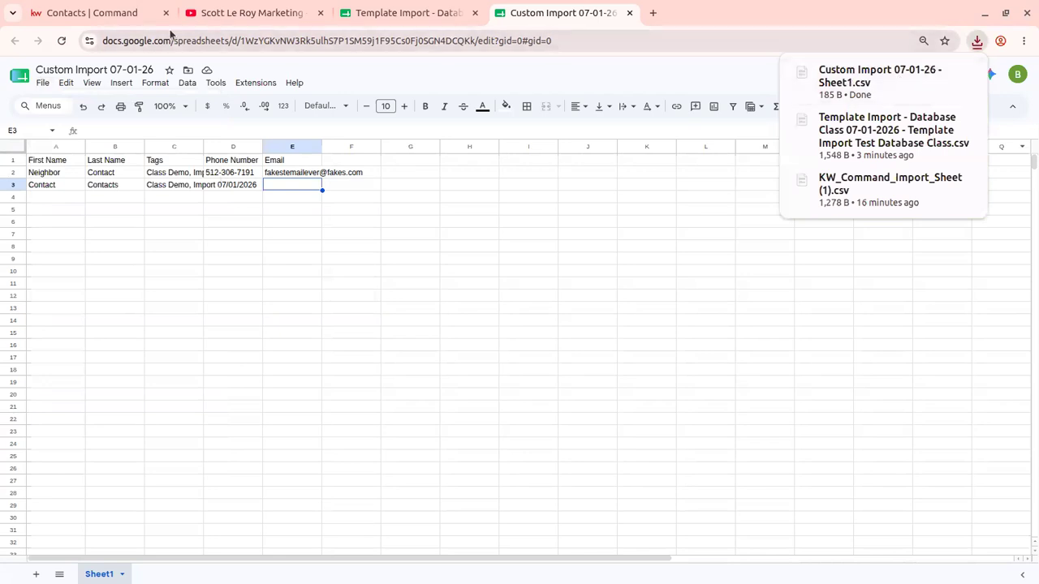
Switch to the KW Command Contacts page and try to upload the downloaded Template Import CSV file to the contact import
left_click(113, 15)
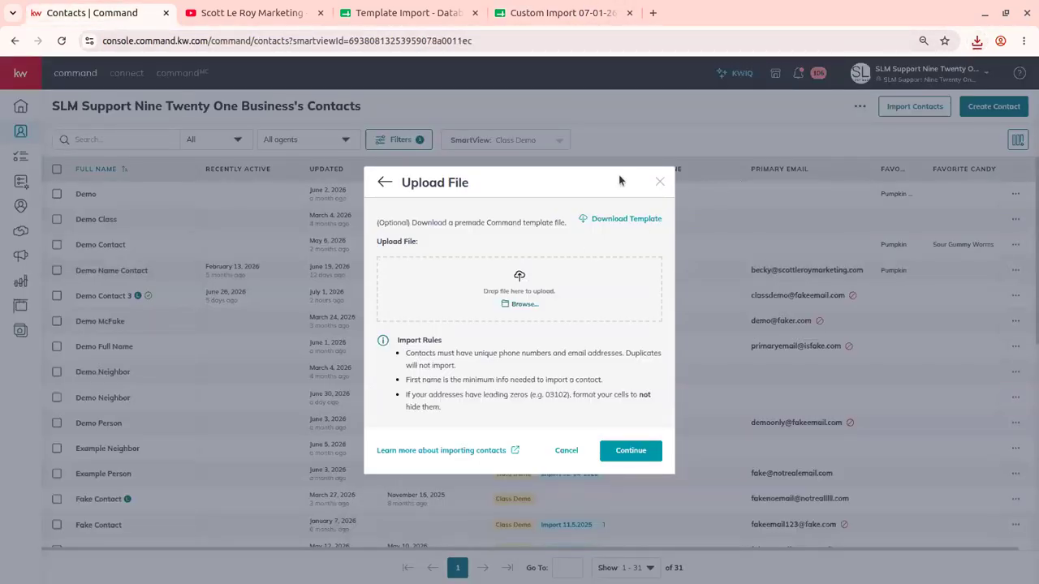
left_click(976, 40)
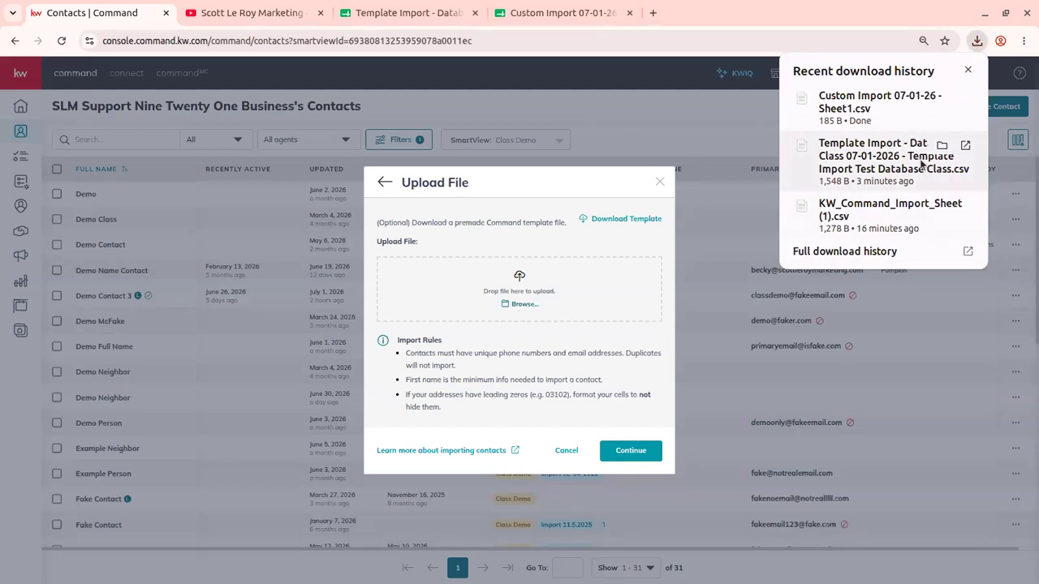
left_click(867, 149)
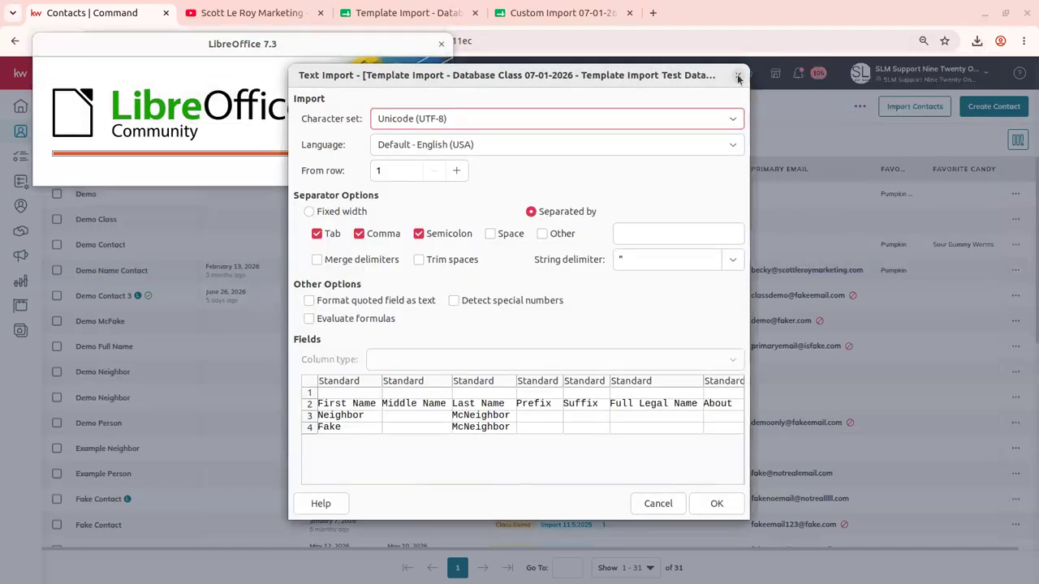
left_click(738, 78)
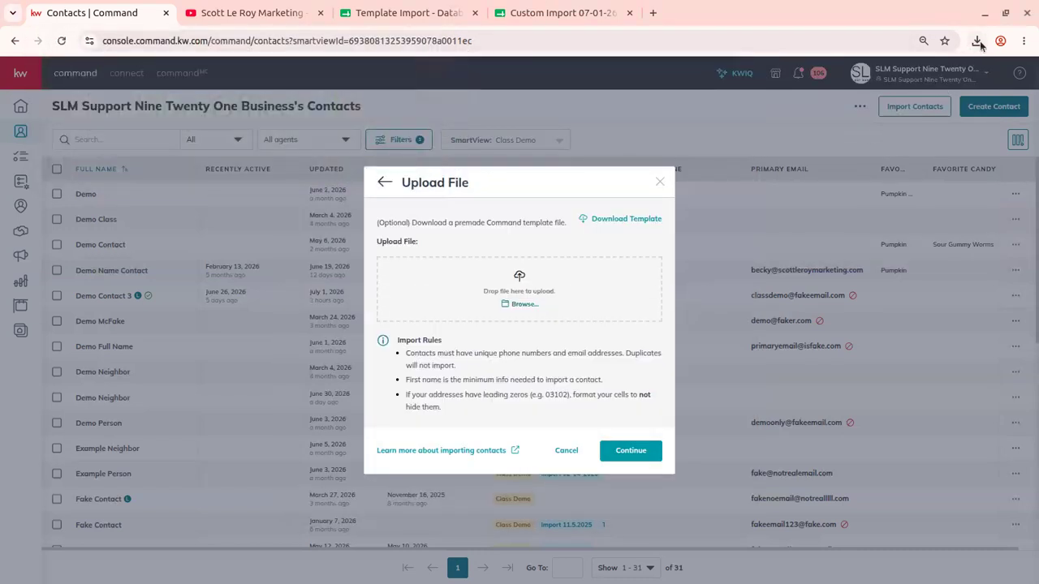
left_click(978, 41)
left_click_drag(885, 156, 514, 291)
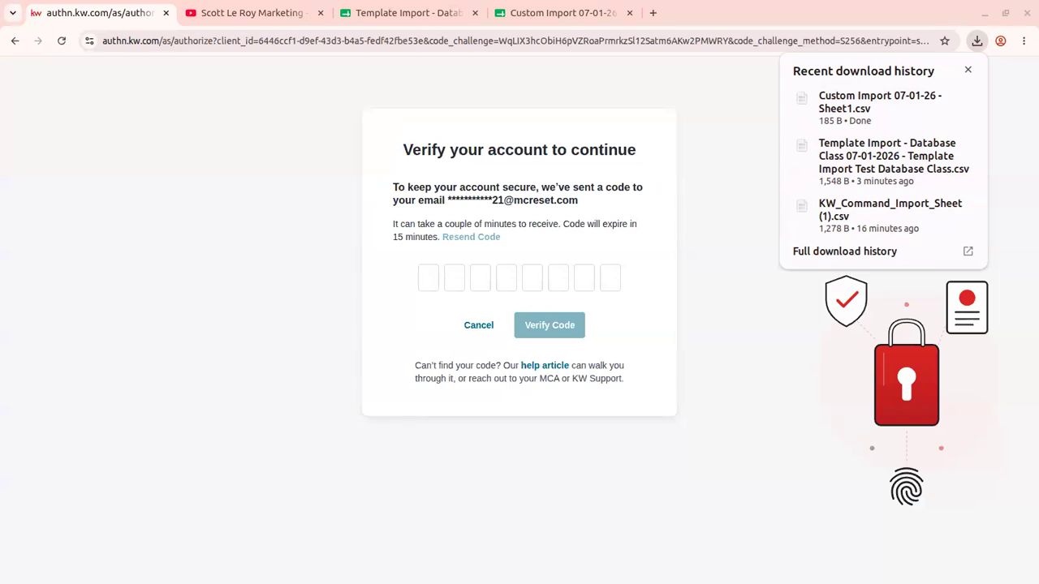
Enter the emailed account verification code and submit it to return to the Contacts page
left_click(428, 278)
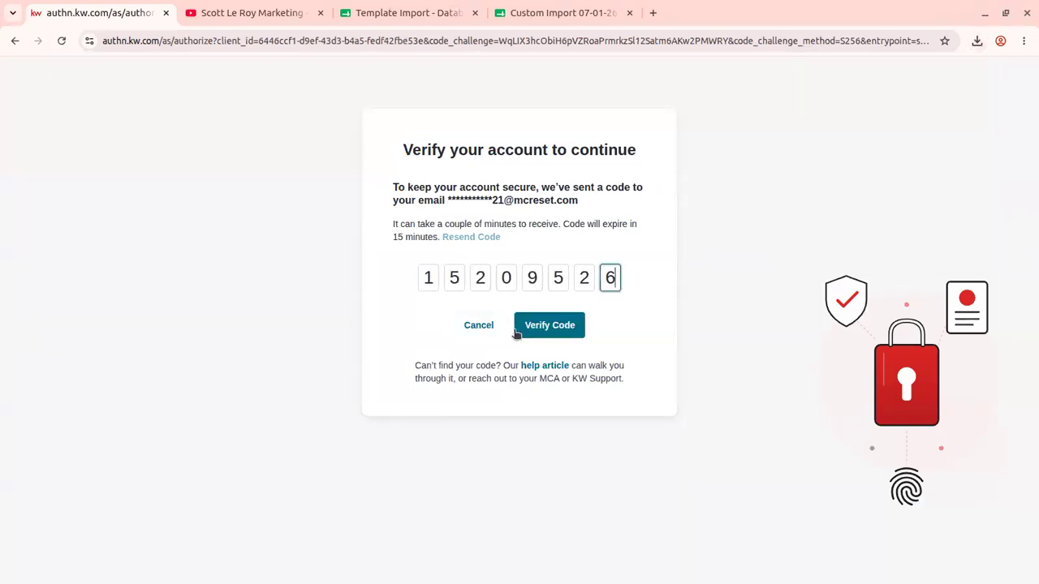
left_click(545, 329)
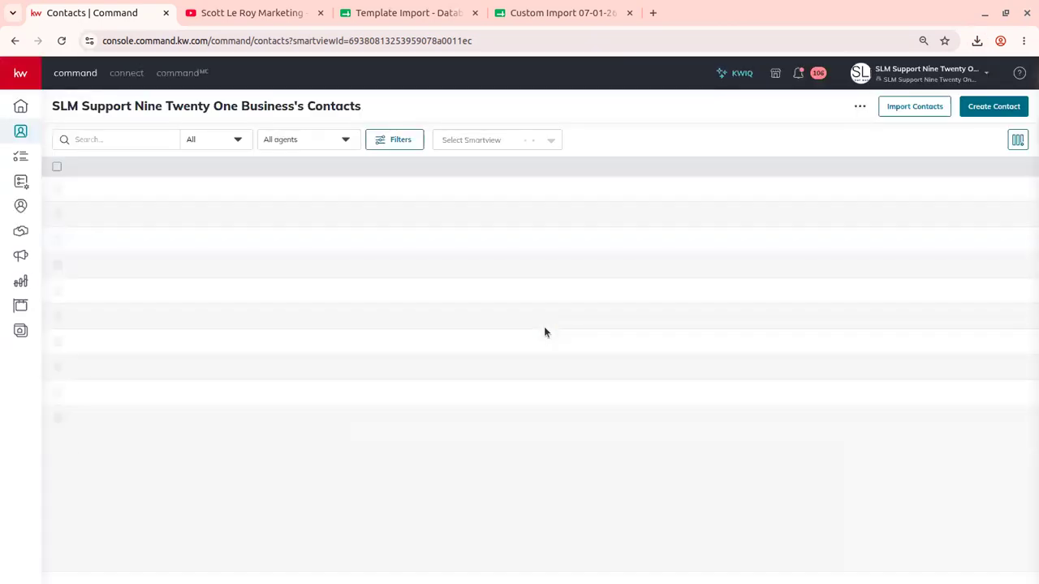
Start a contact import, keeping SLM Support Nine Twenty One Business as contact owner and SLM Support Nine Twenty One as primary assignee
left_click(902, 106)
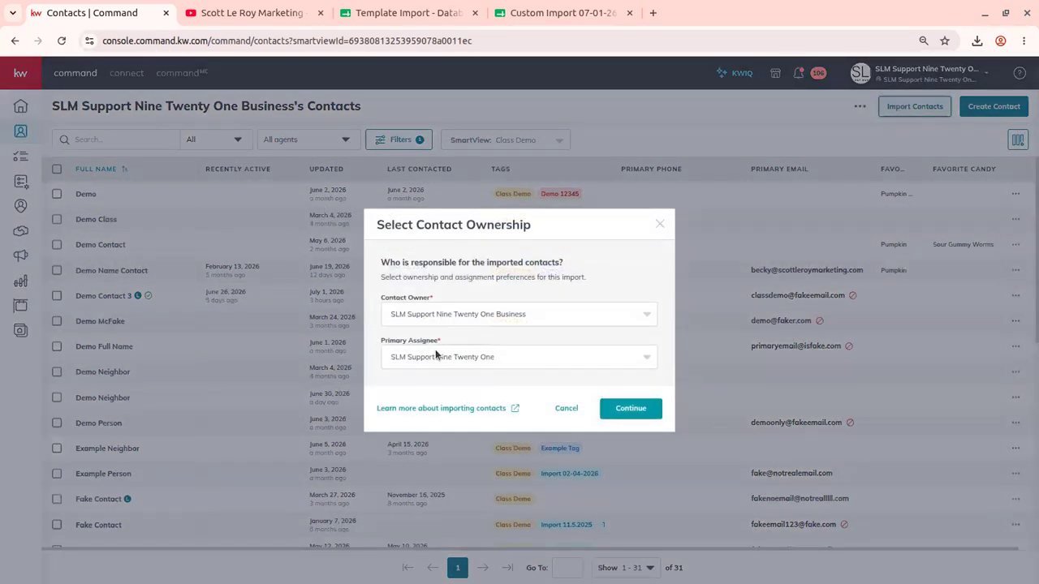
left_click(524, 316)
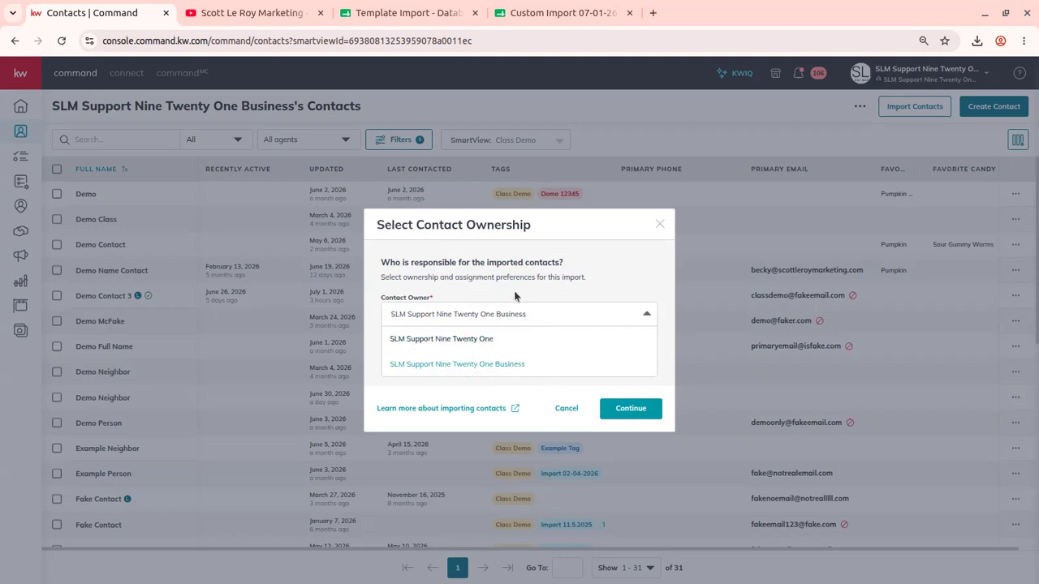
left_click(532, 279)
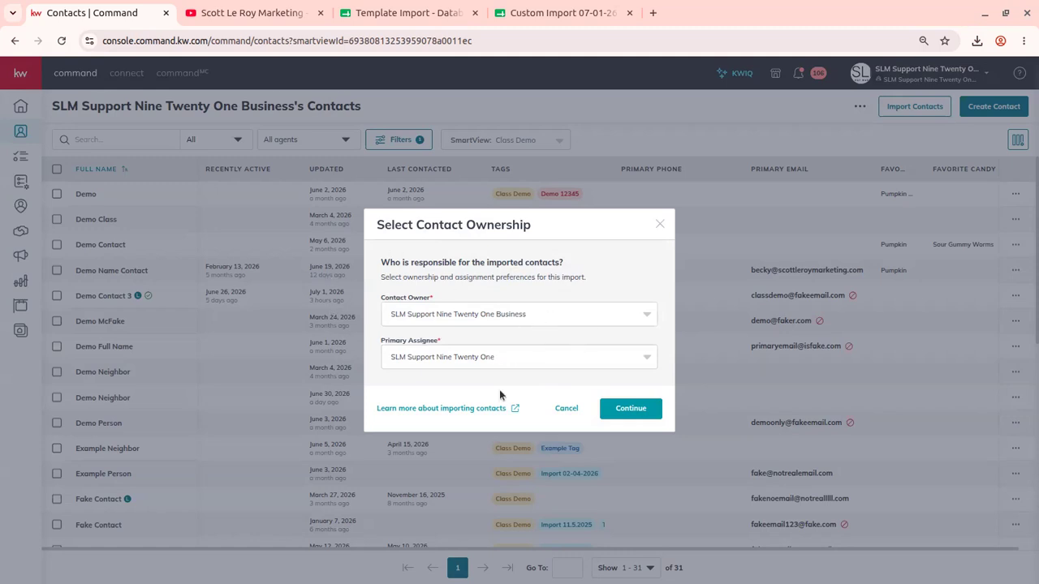
left_click(535, 319)
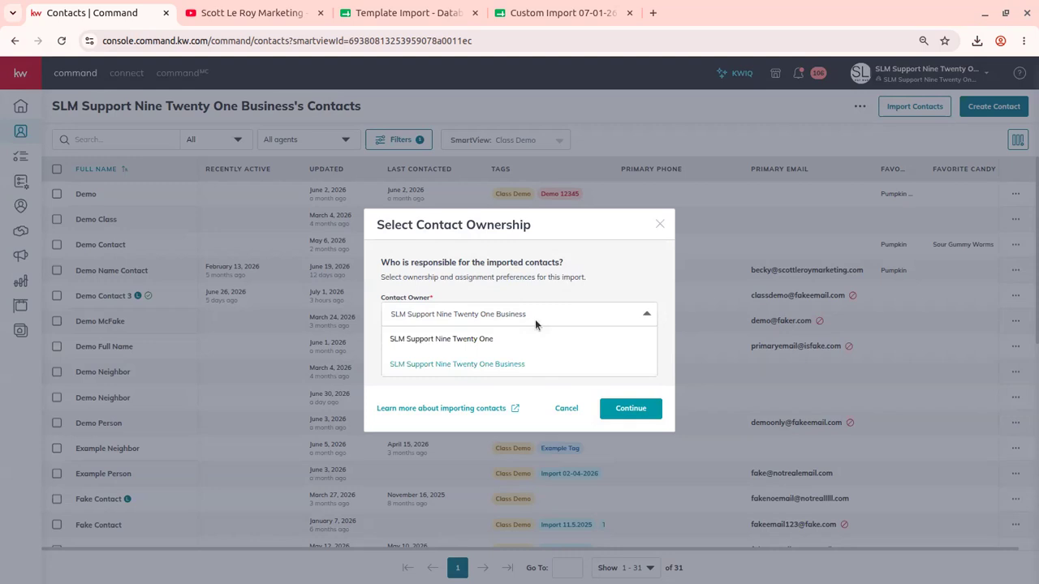
left_click(578, 278)
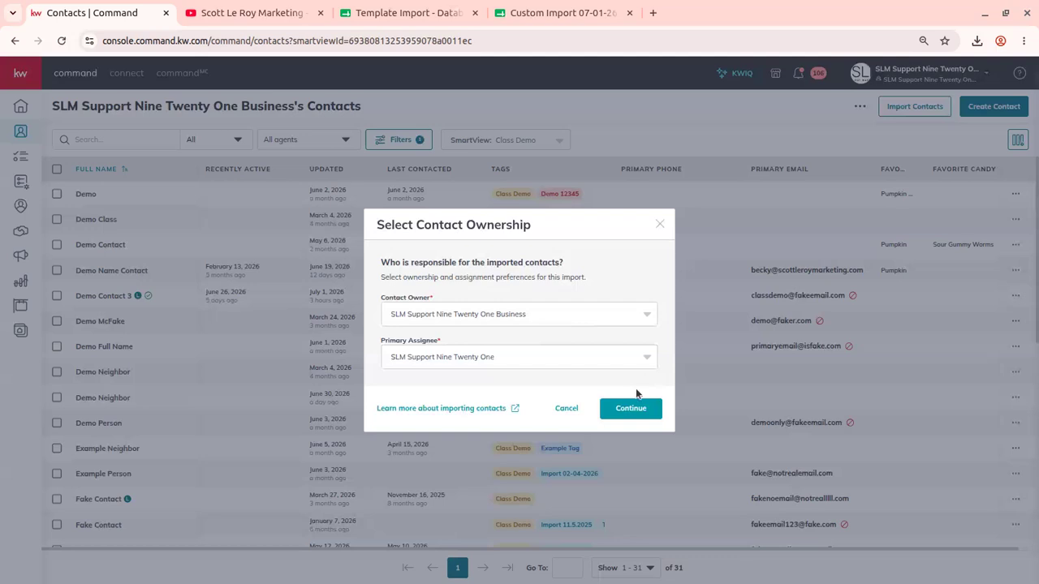
left_click(632, 410)
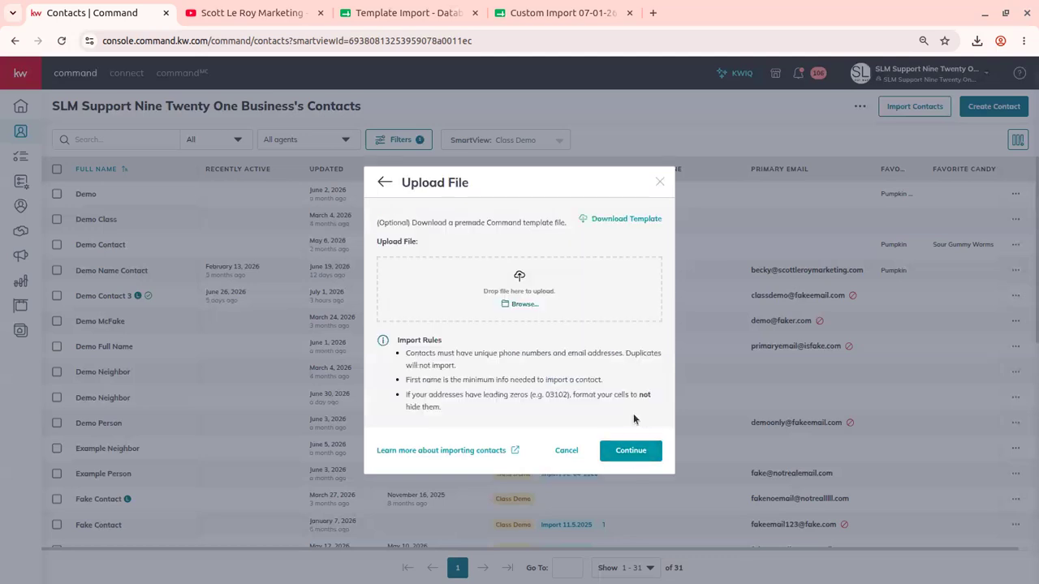
Upload the downloaded Template Import - Database Class 07-01-2026 CSV file and continue to the import review
left_click(976, 42)
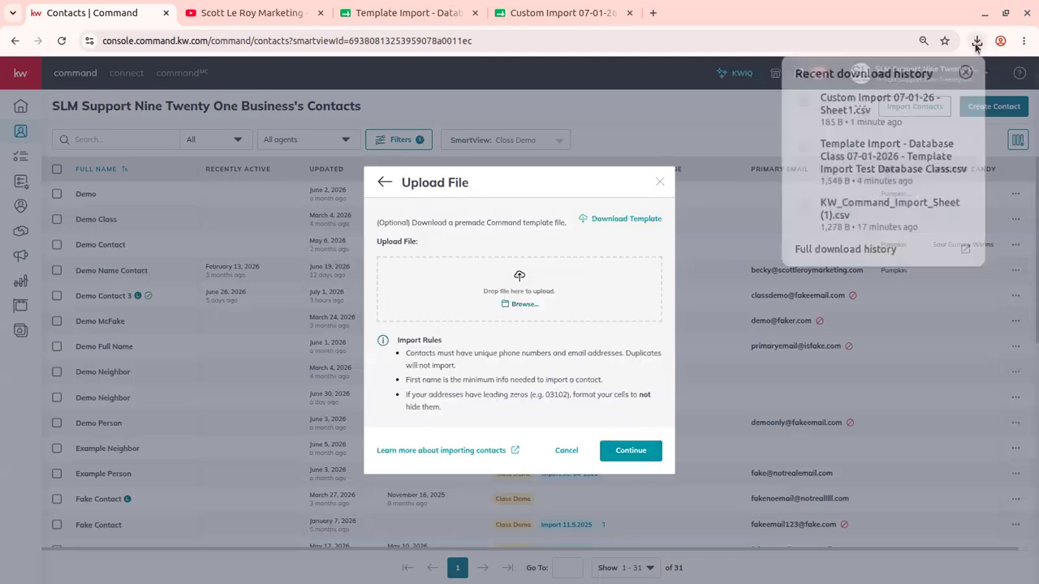
left_click_drag(892, 158, 519, 276)
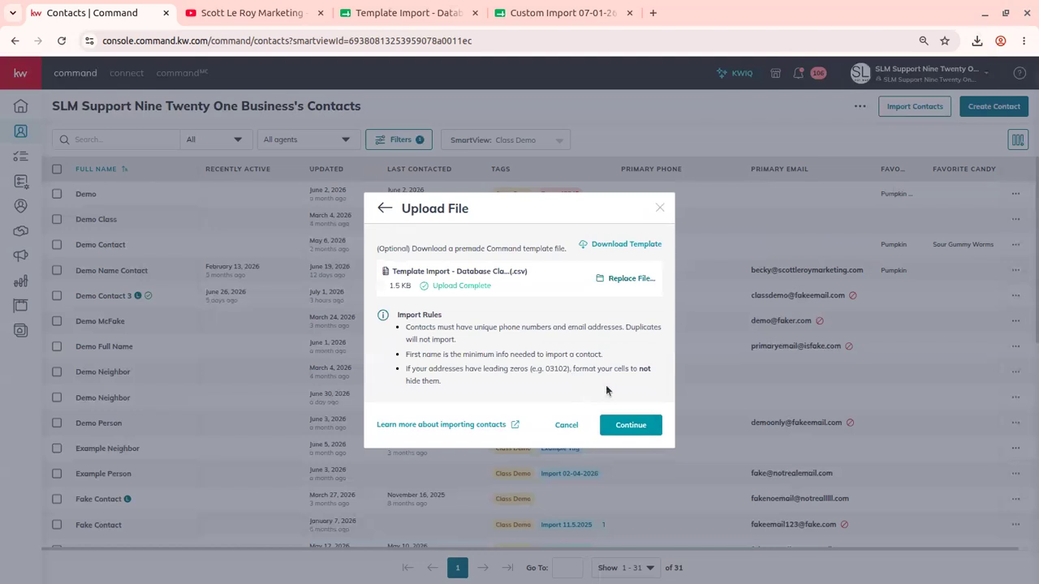
left_click(630, 424)
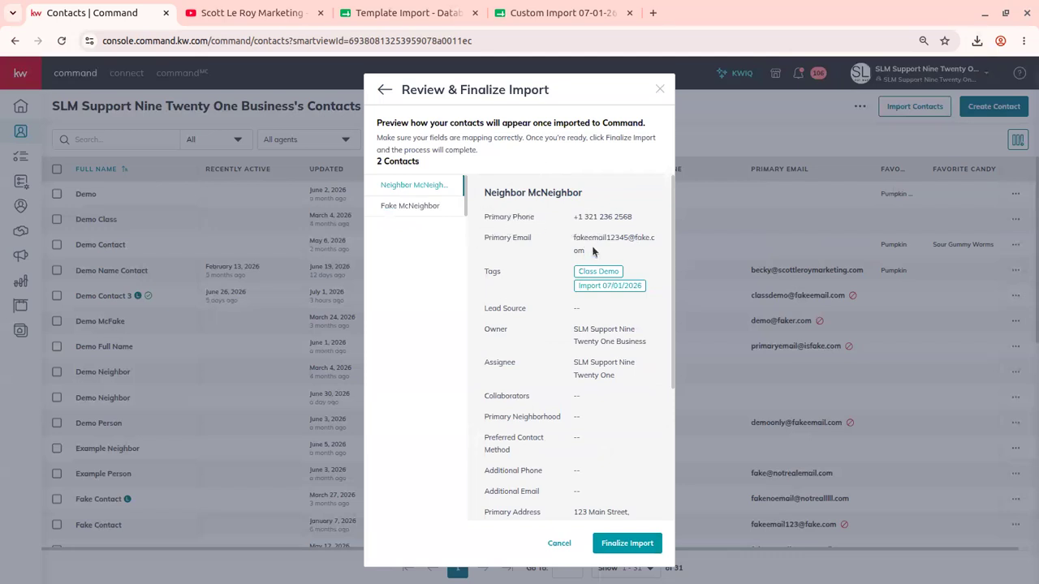
Check the previewed details of both template contacts, finalize the import and return to the contacts list
scroll(547, 414, "down", 3)
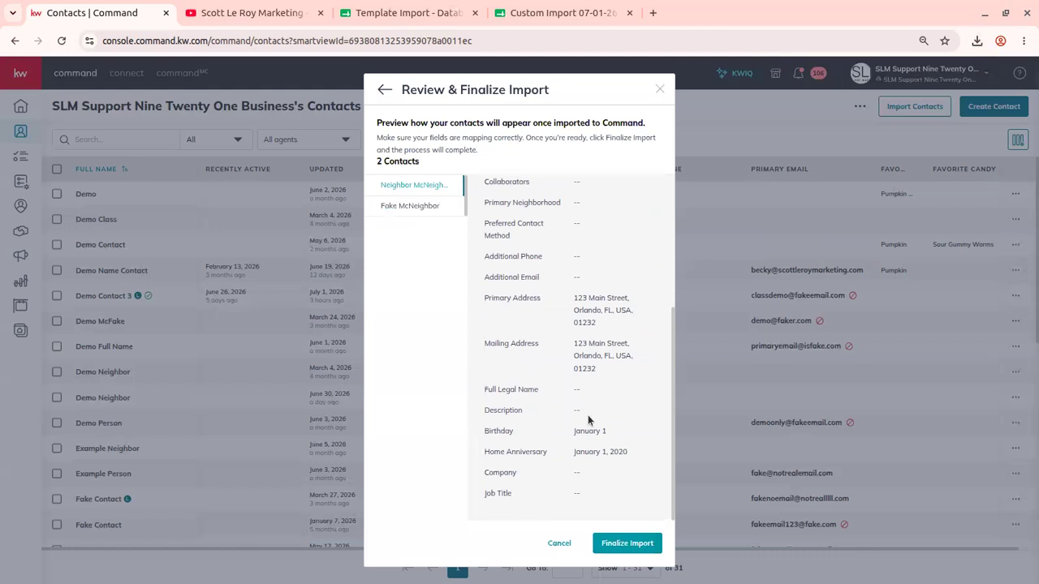
scroll(587, 420, "up", 3)
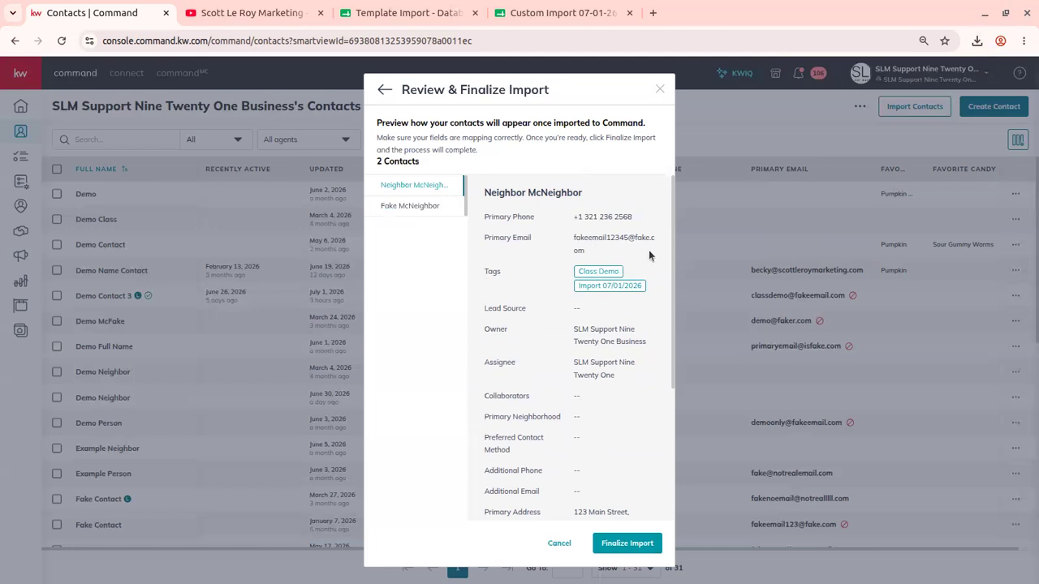
scroll(609, 341, "down", 3)
scroll(605, 324, "up", 3)
left_click(429, 209)
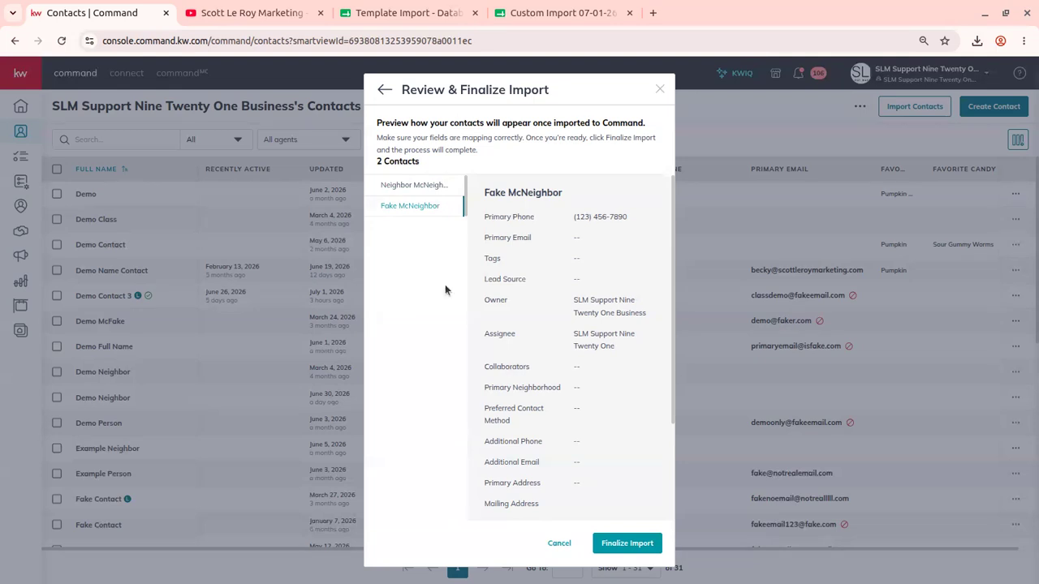
left_click(629, 543)
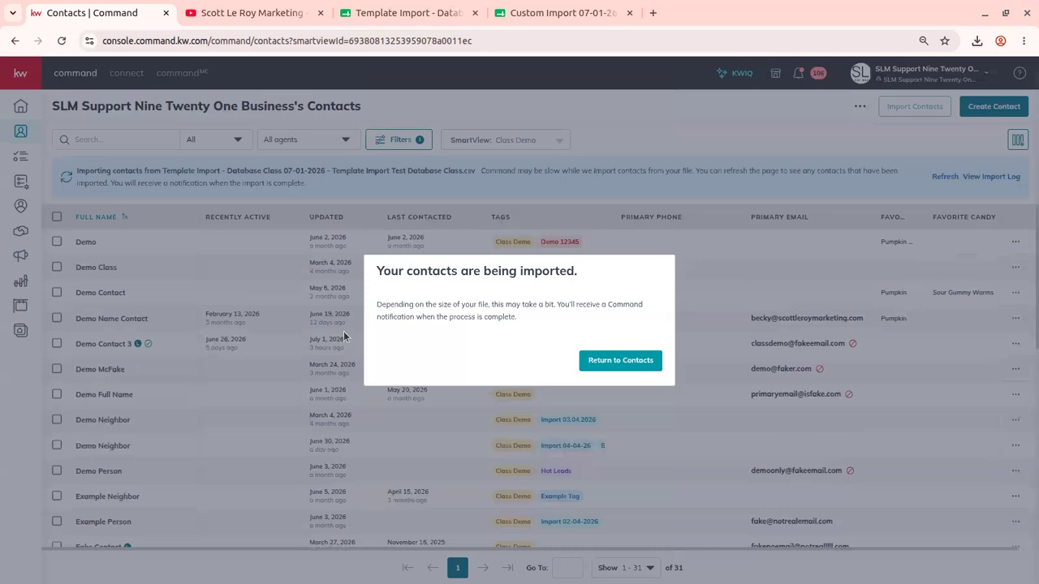
left_click(621, 360)
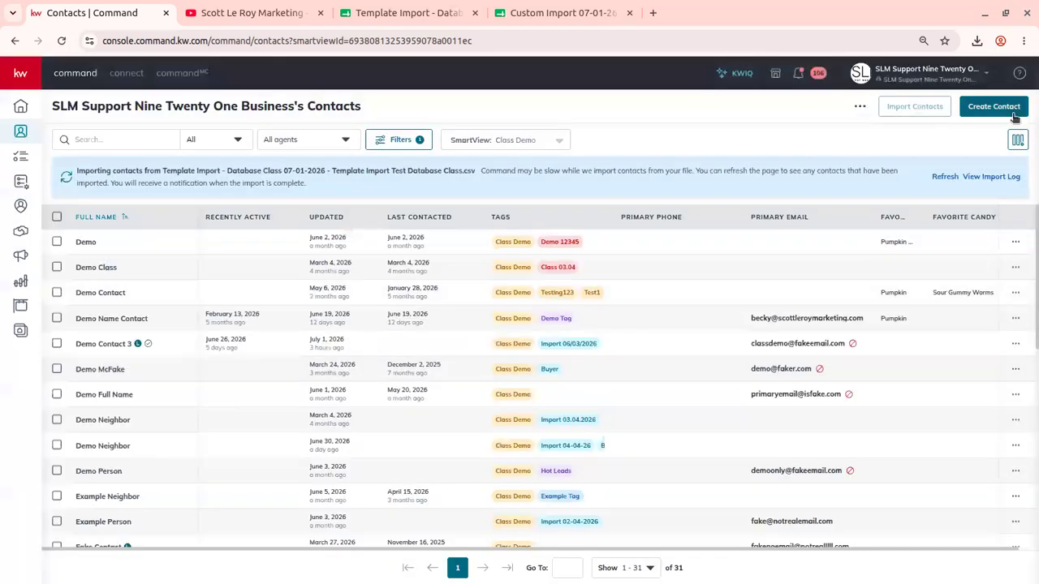
Refresh the contacts list and check the notifications for the contact import's status
left_click(59, 44)
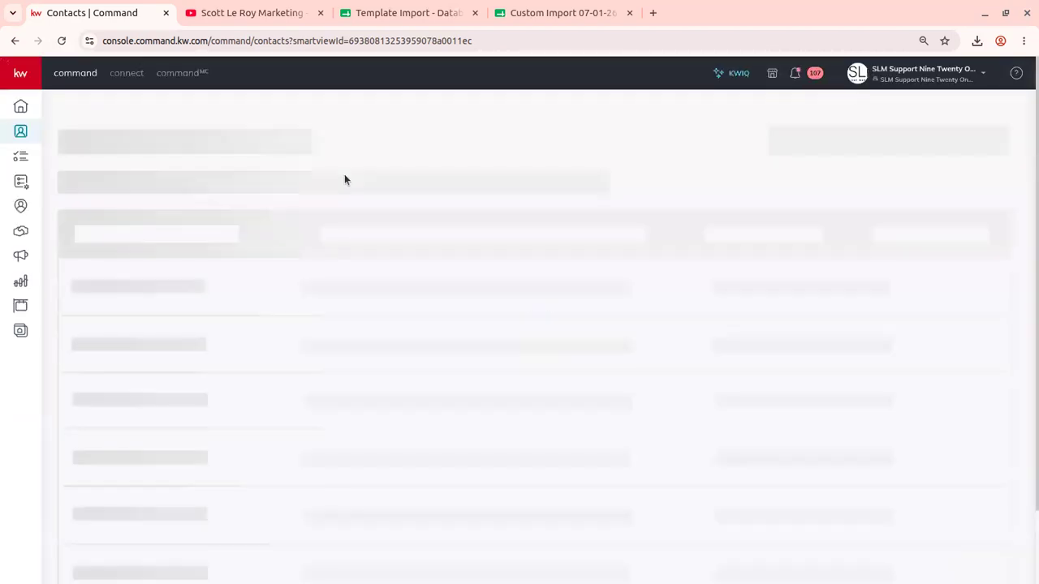
right_click(344, 176)
left_click(408, 99)
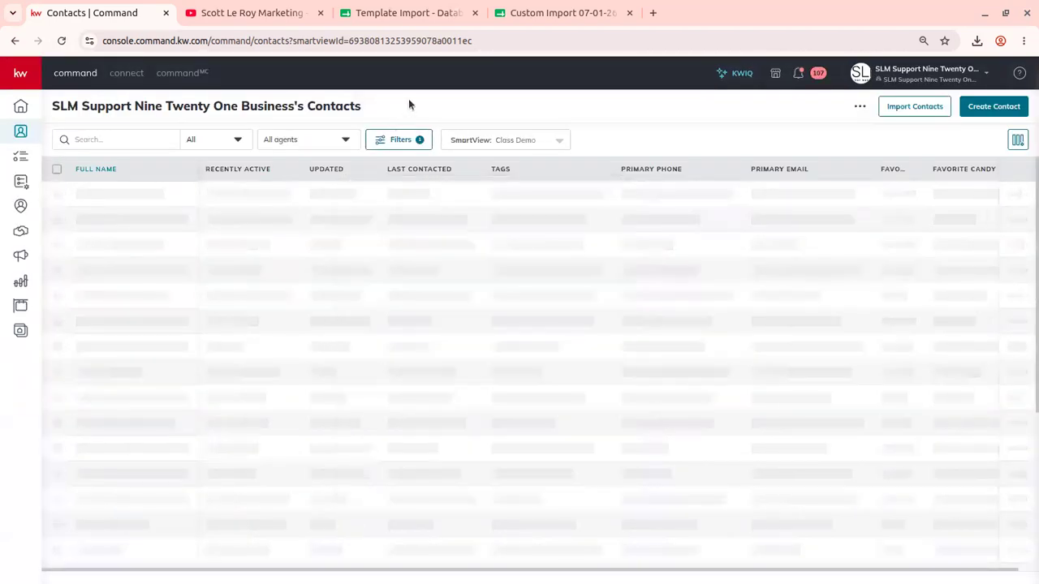
left_click(798, 73)
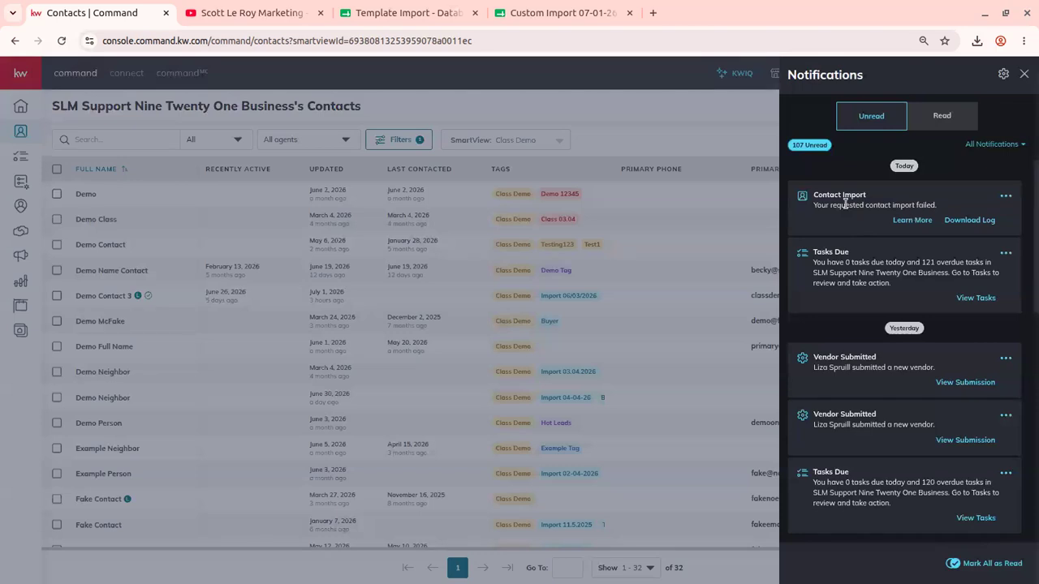
left_click(661, 99)
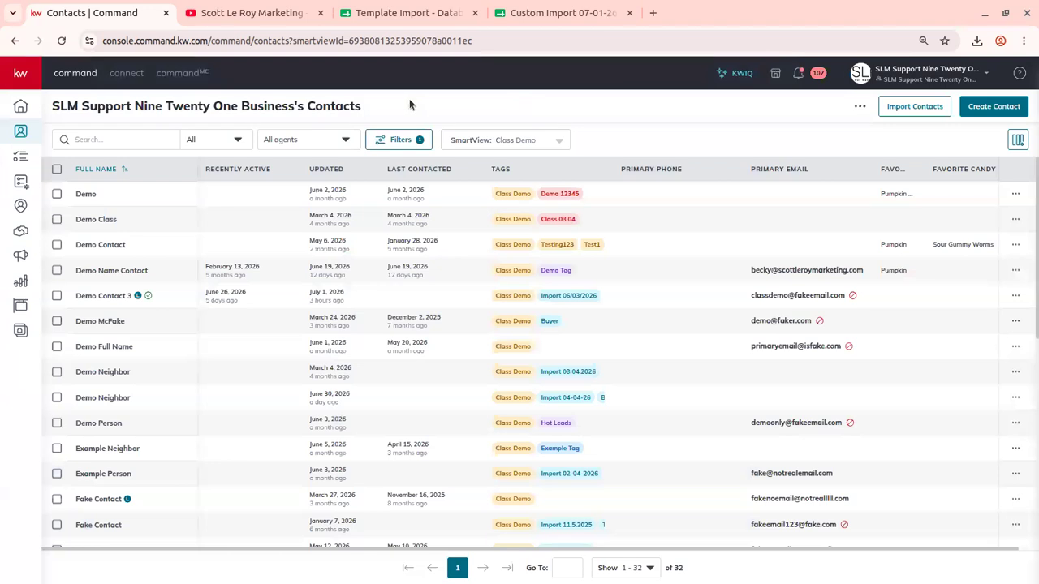
Start another contact import with the same ownership, upload Custom Import 07-01-26 - Sheet1.csv and continue to field matching
left_click(930, 110)
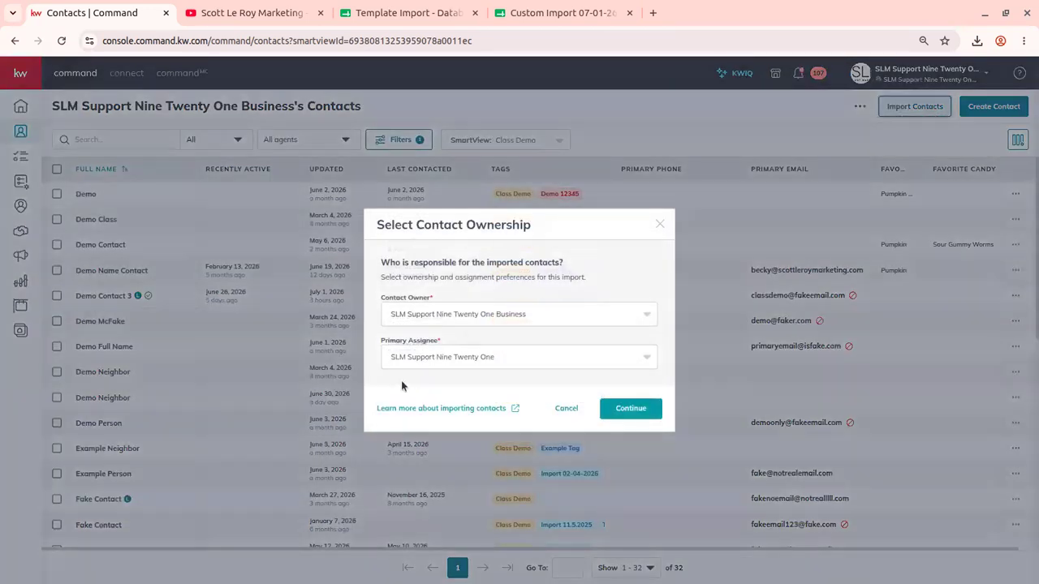
left_click(632, 409)
left_click(977, 41)
left_click_drag(860, 113, 580, 308)
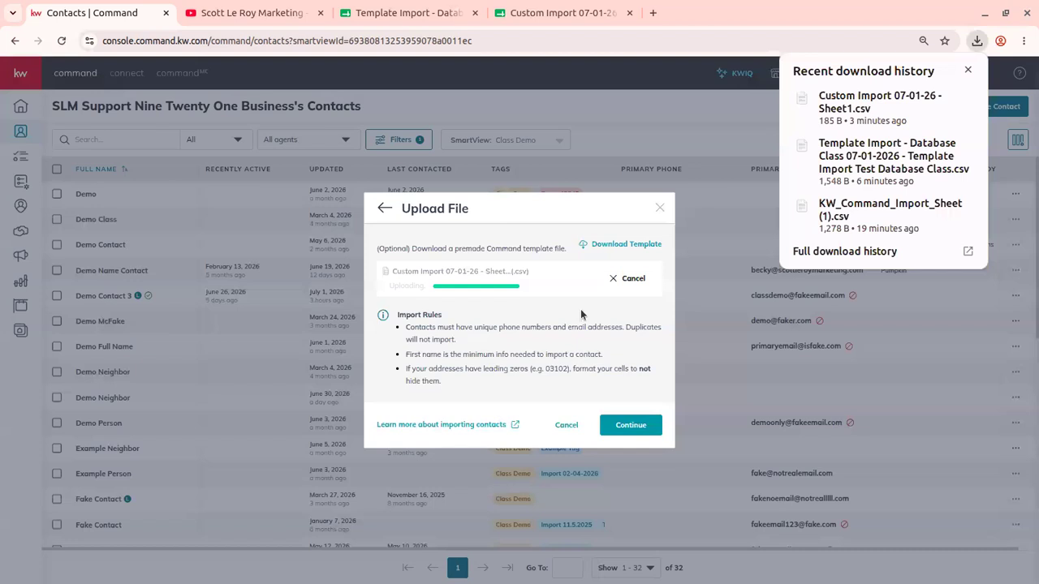
left_click(643, 426)
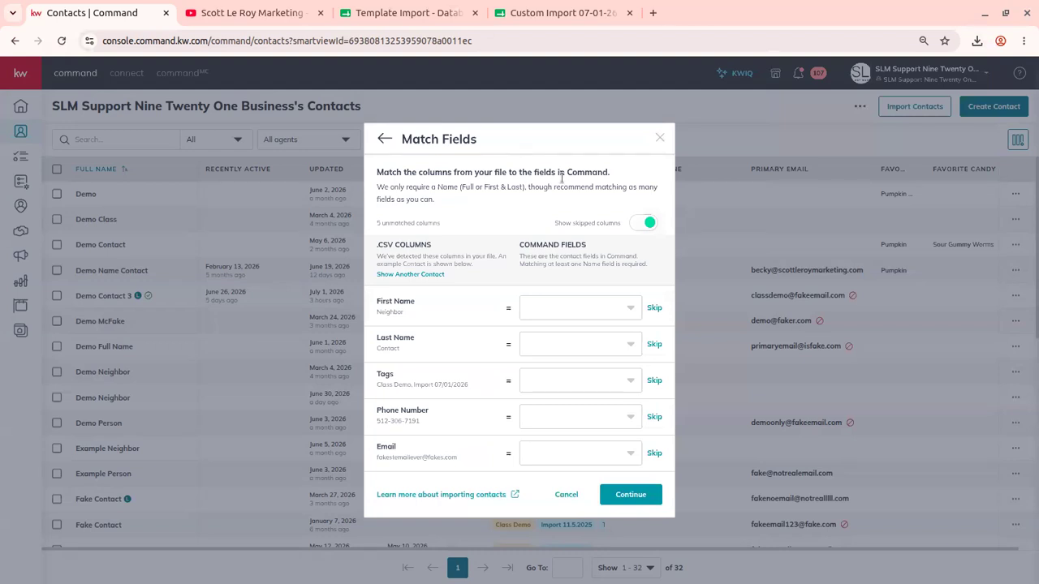
Match the CSV's First Name, Last Name and Tags columns to the Command fields of the same names
left_click(590, 311)
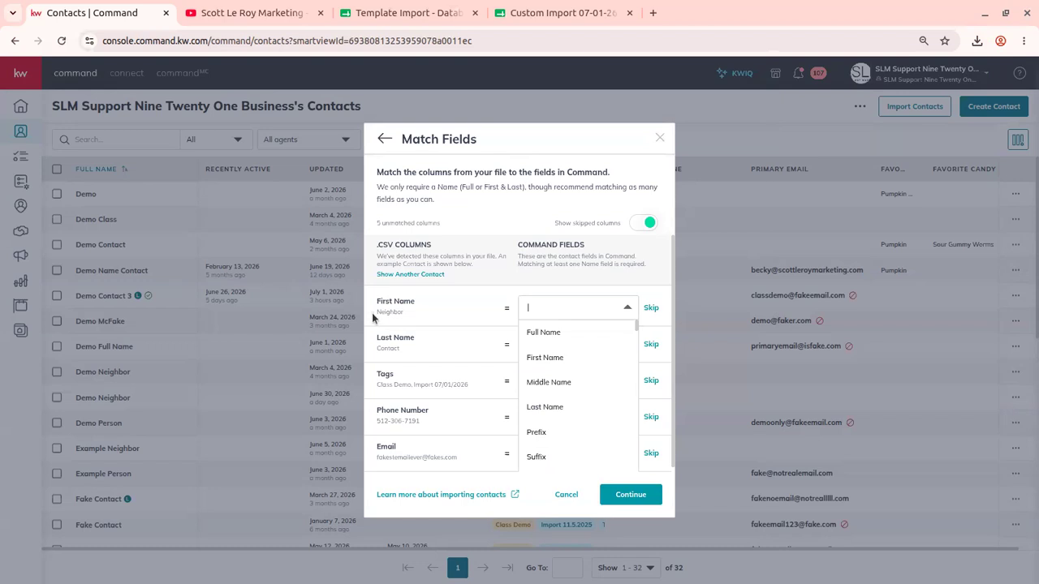
left_click(554, 357)
left_click(617, 348)
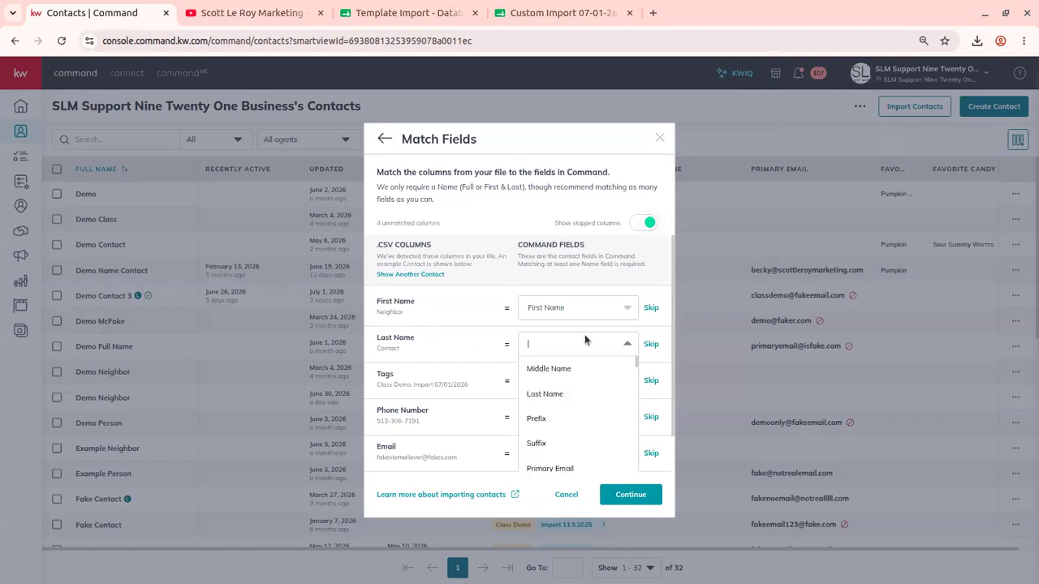
left_click(565, 393)
left_click(576, 380)
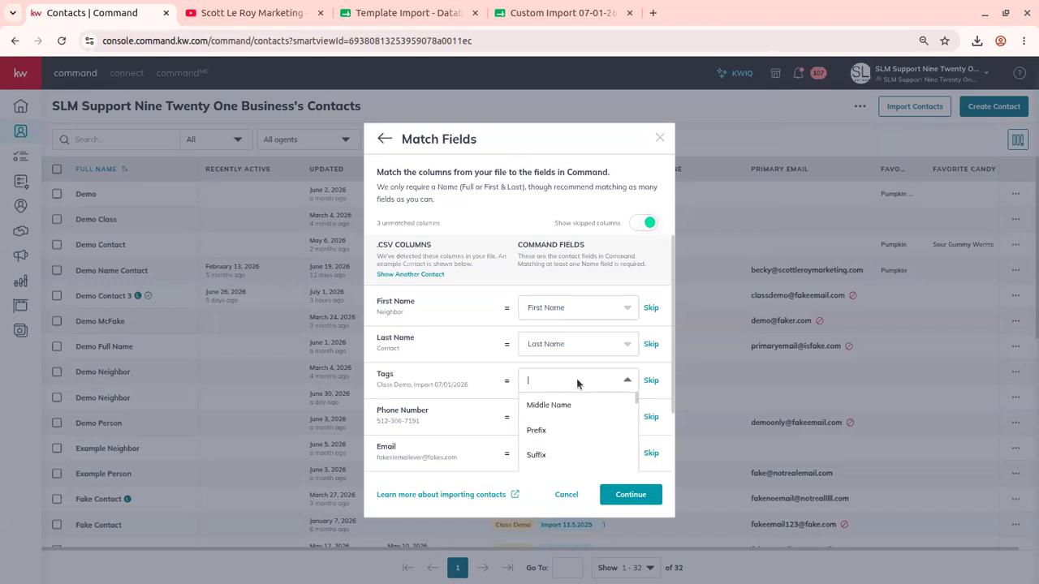
type("tags")
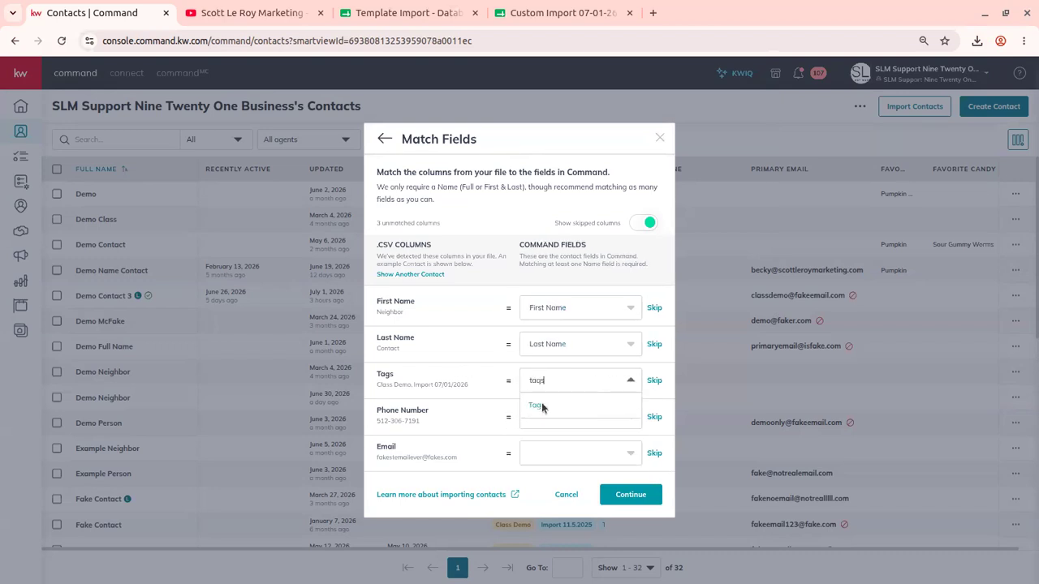
left_click(541, 402)
Match the Phone Number column to Primary Phone and the Email column to Primary Email, and continue to the import review
left_click(567, 415)
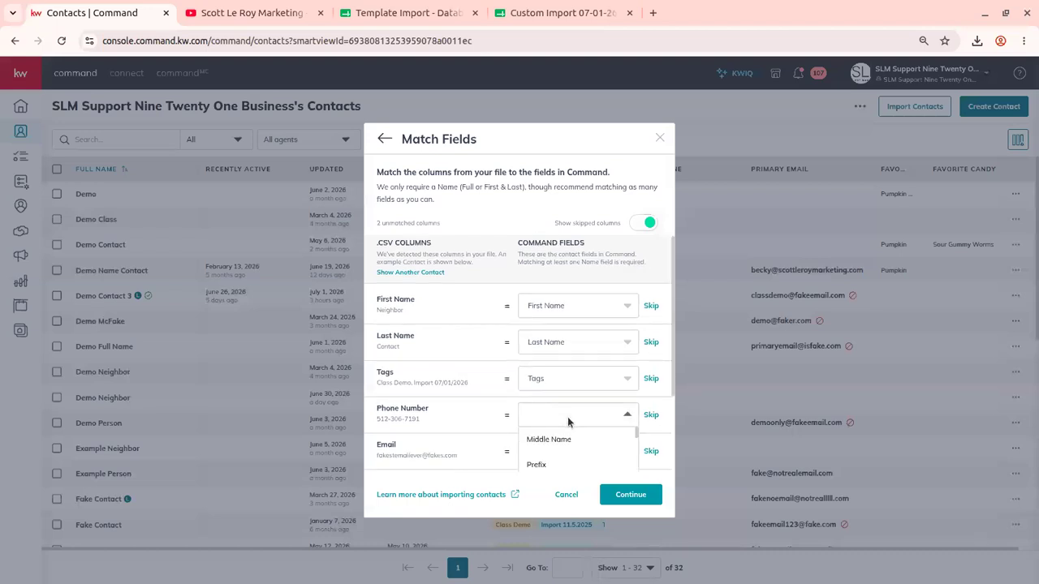
type("phone")
left_click(557, 439)
left_click(554, 453)
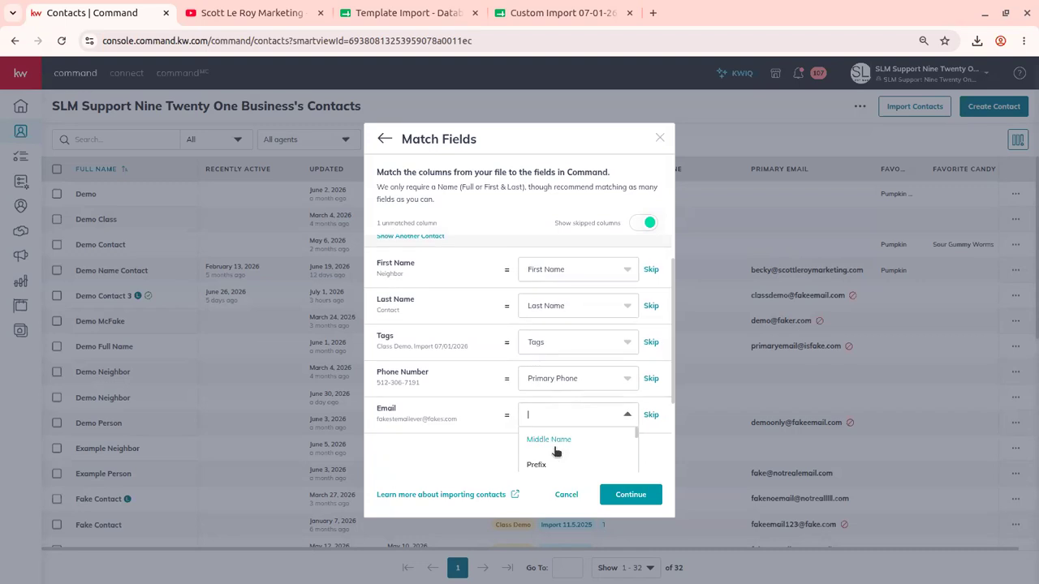
type("email")
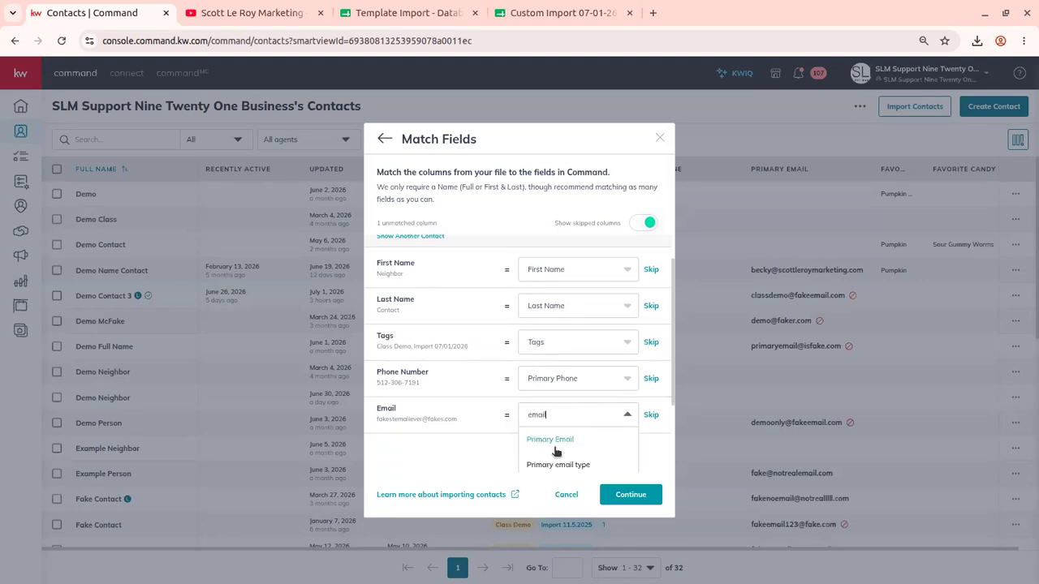
left_click(564, 440)
left_click(647, 495)
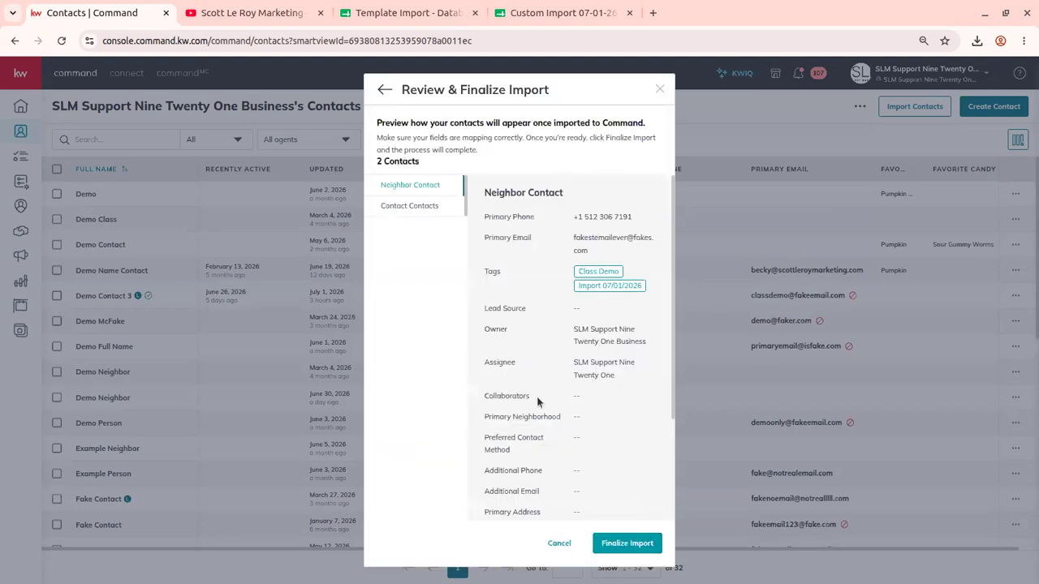
Review the previewed details of both custom import contacts, including their phone, email, tags and ownership
scroll(622, 308, "down", 3)
scroll(622, 325, "up", 3)
left_click(409, 207)
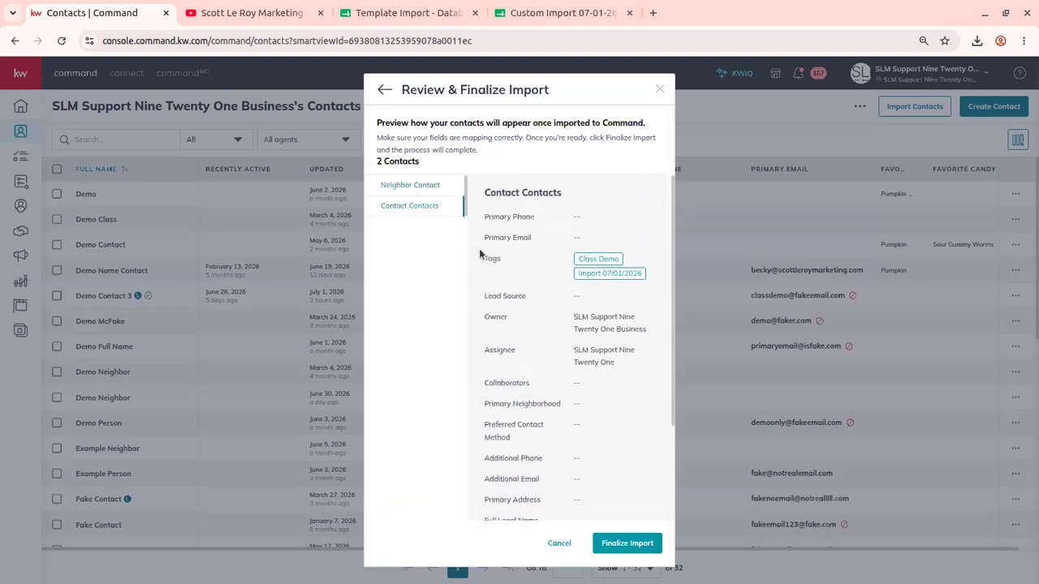
left_click(419, 187)
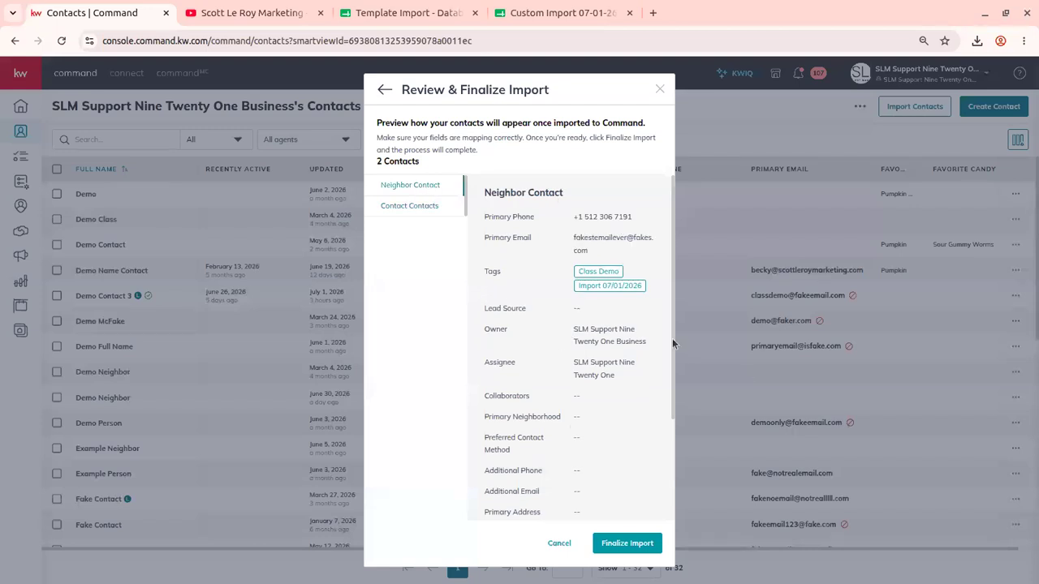
scroll(568, 284, "down", 3)
scroll(539, 226, "up", 3)
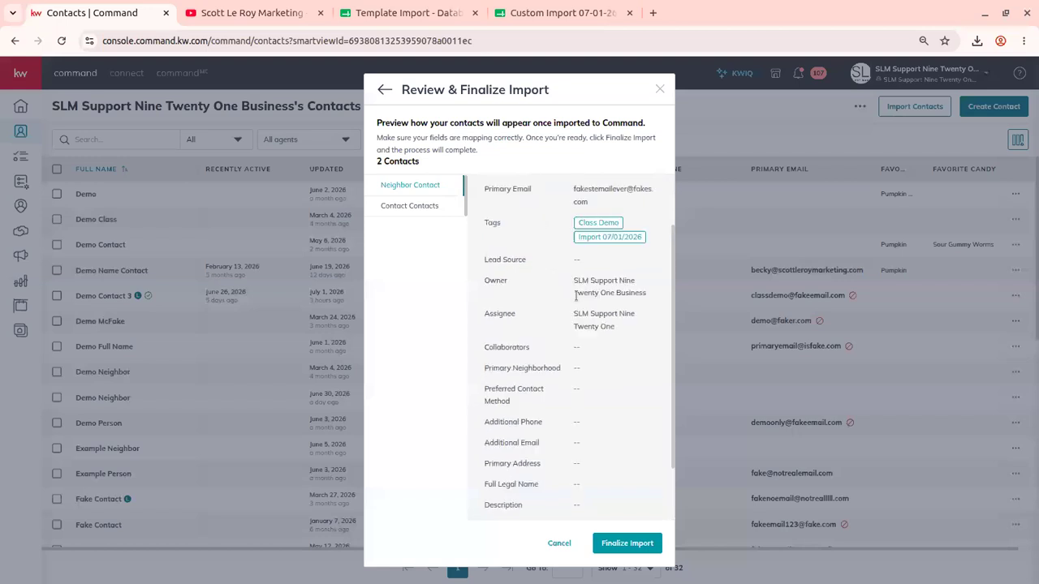
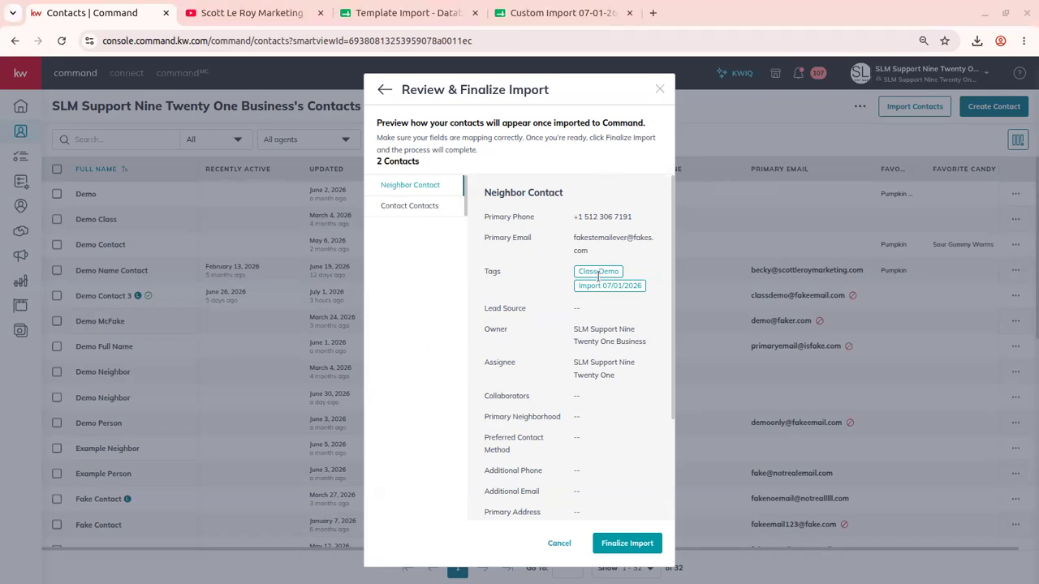
Finalize the import of the two custom contacts, return to the contacts list and refresh it
scroll(585, 278, "down", 3)
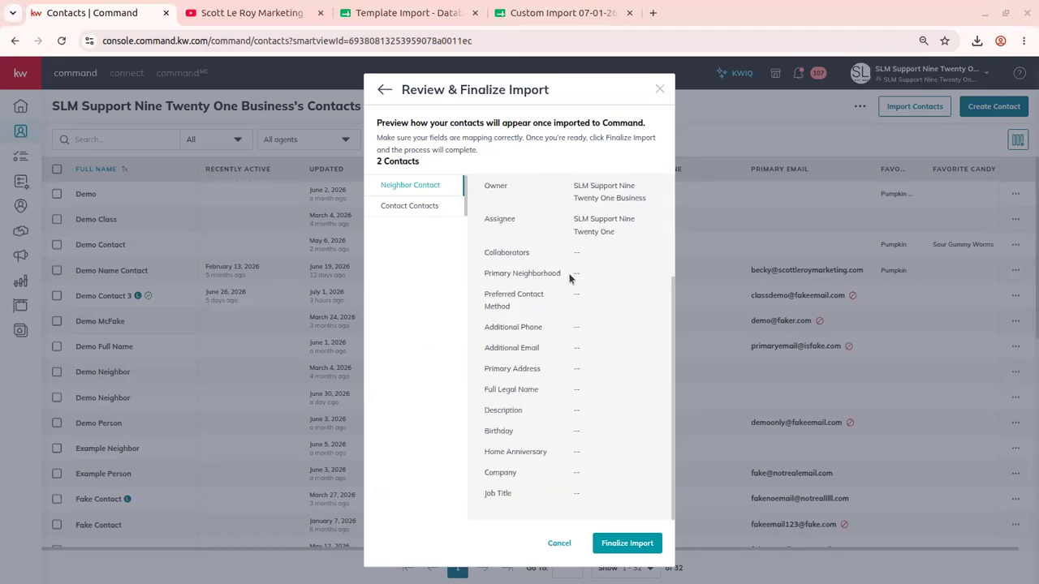
scroll(570, 279, "up", 3)
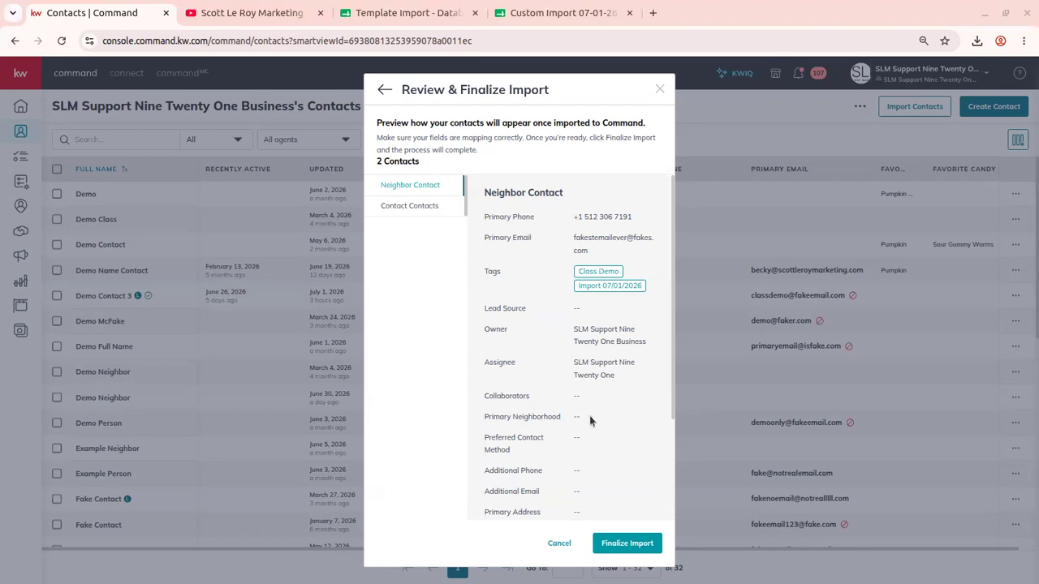
left_click(615, 549)
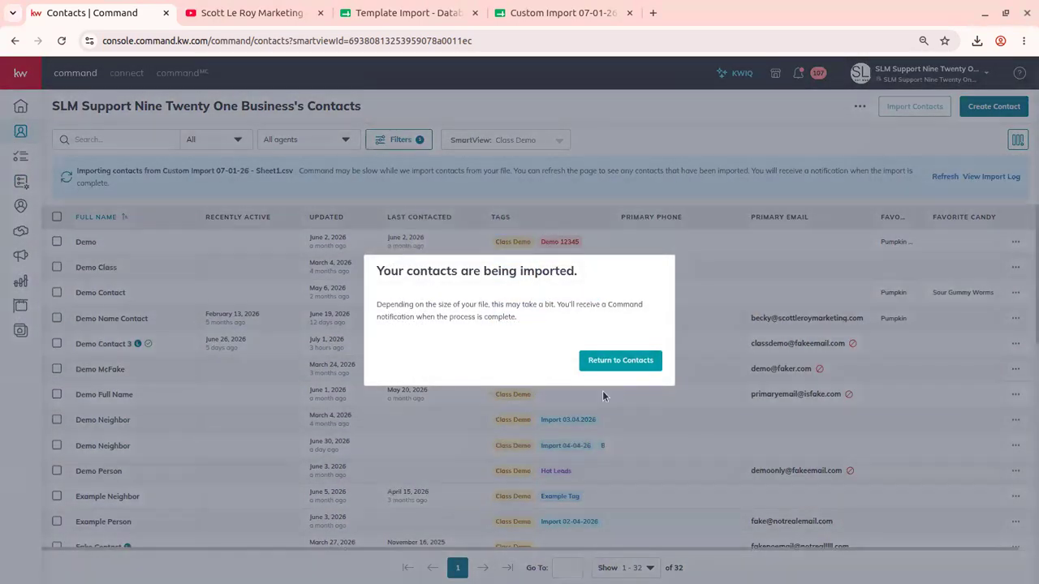
left_click(622, 360)
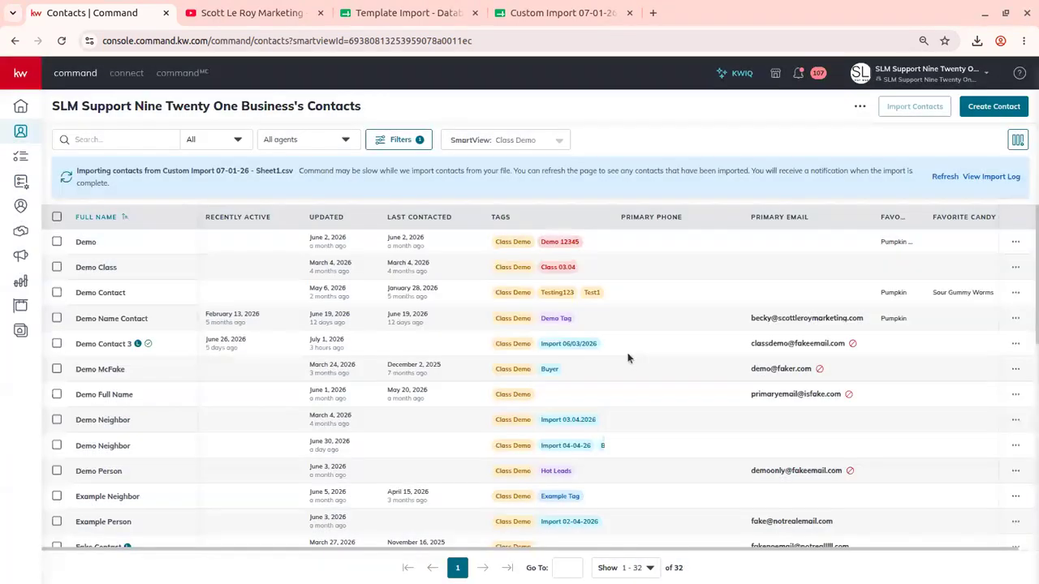
left_click(946, 177)
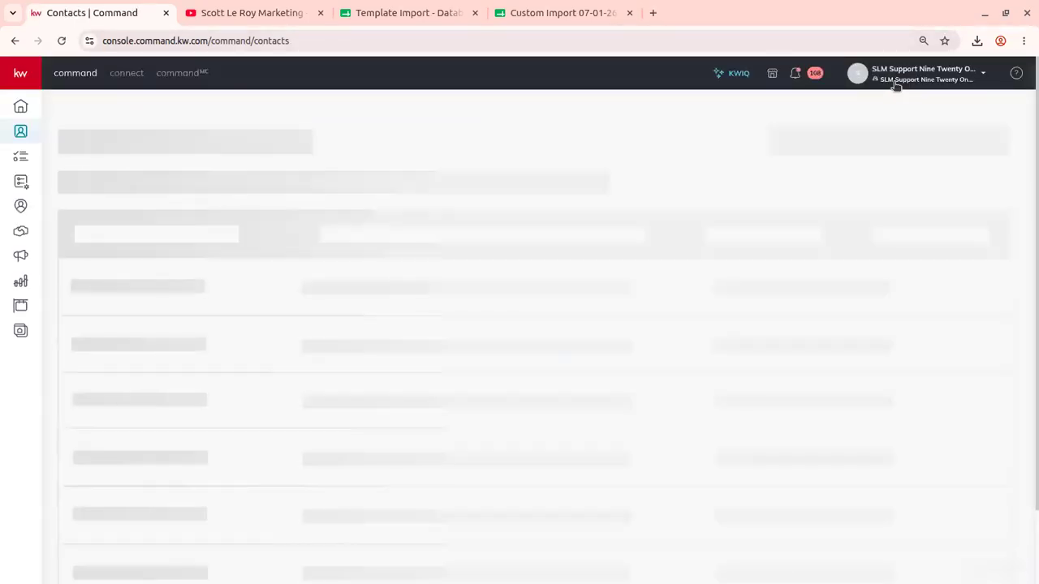
Download the failed contact import's log from the notifications and preview the CSV in LibreOffice without importing it
left_click(798, 76)
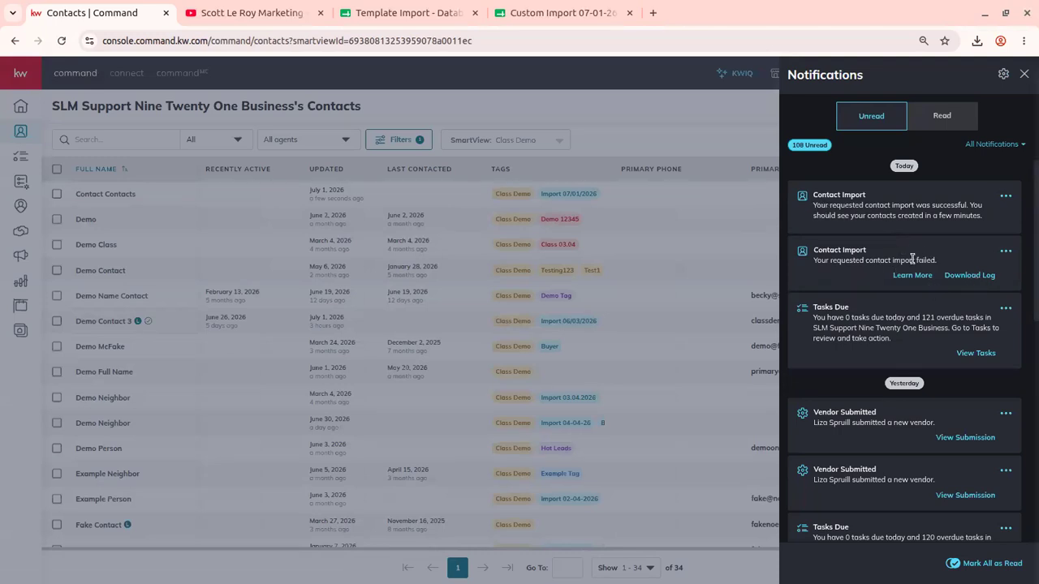
left_click(977, 276)
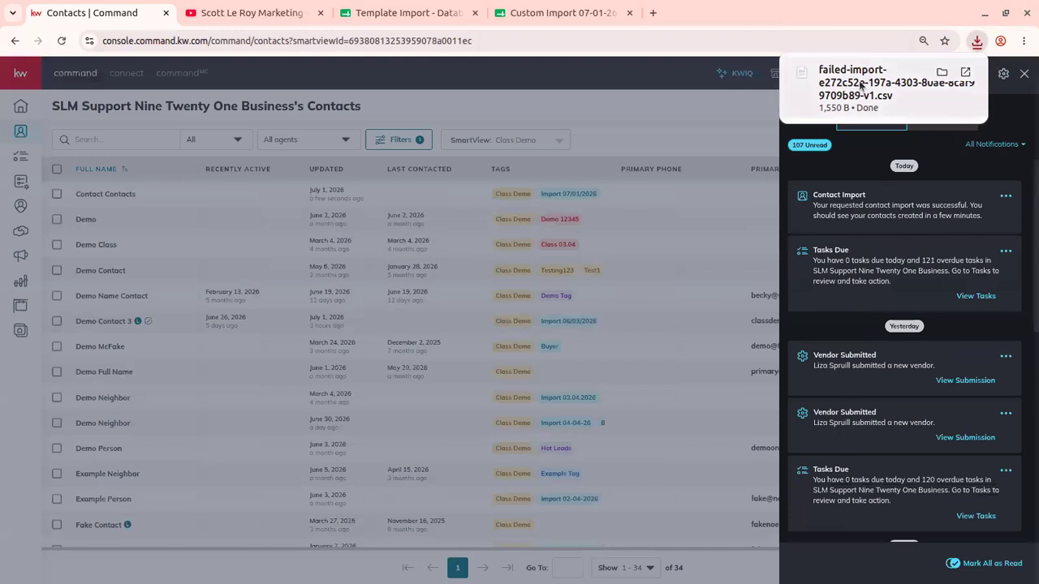
left_click(861, 86)
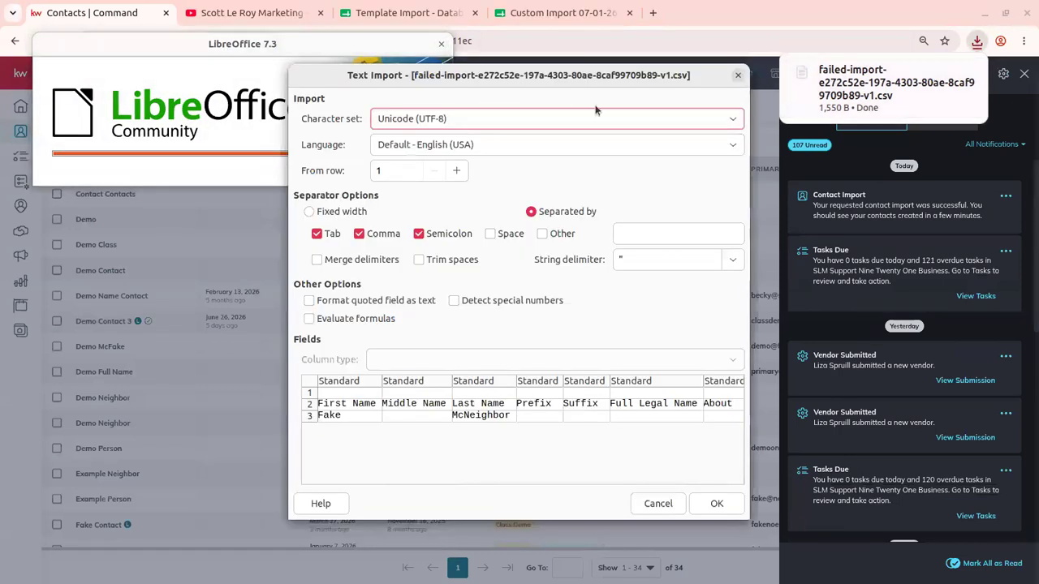
left_click(738, 75)
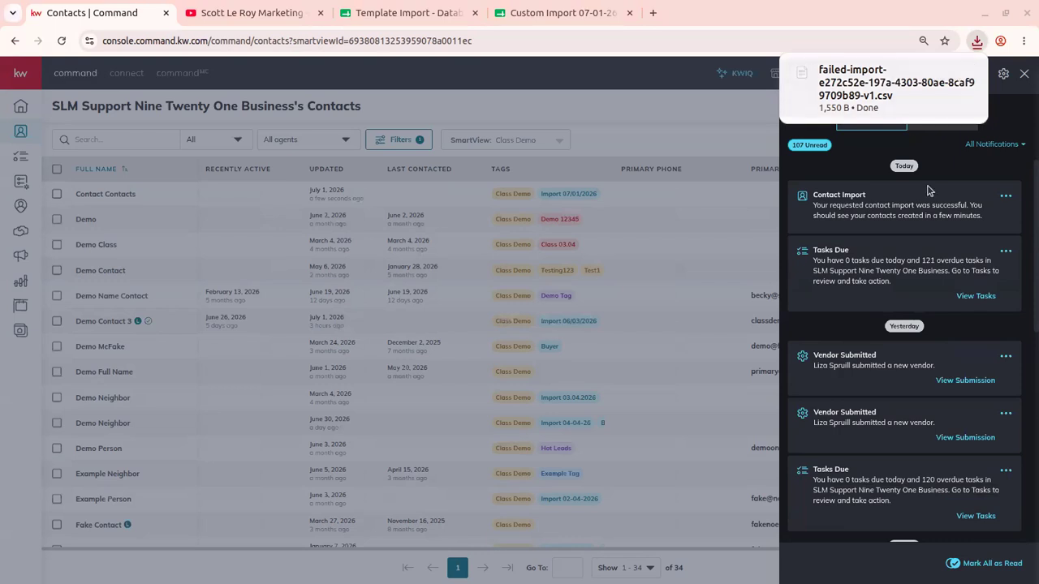
left_click(1025, 74)
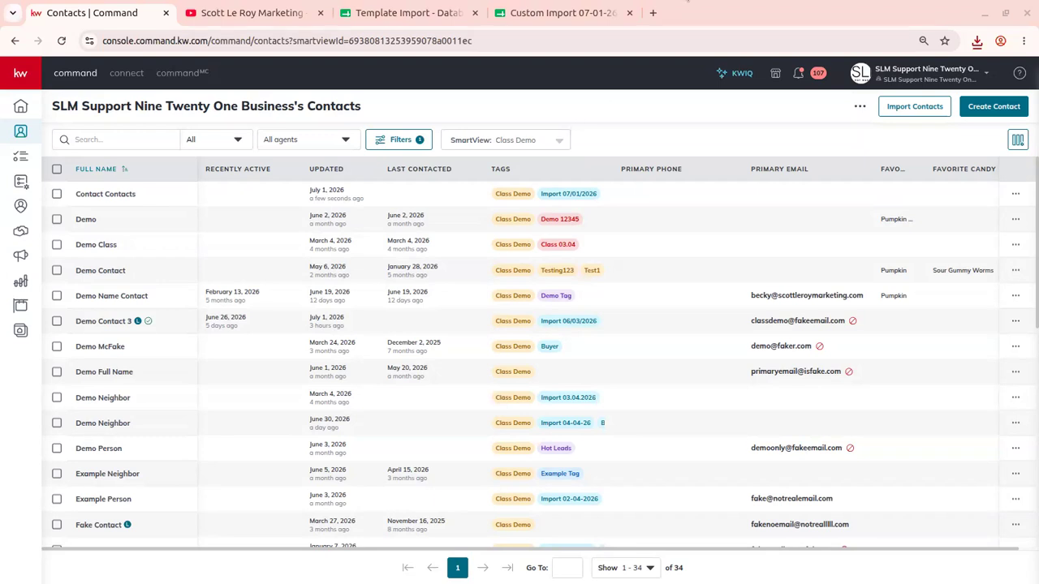
Open the failed-import log in Google Sheets in a new browser tab and add 1000 more rows below its data
left_click(652, 13)
key("ctrl+v")
key("Return")
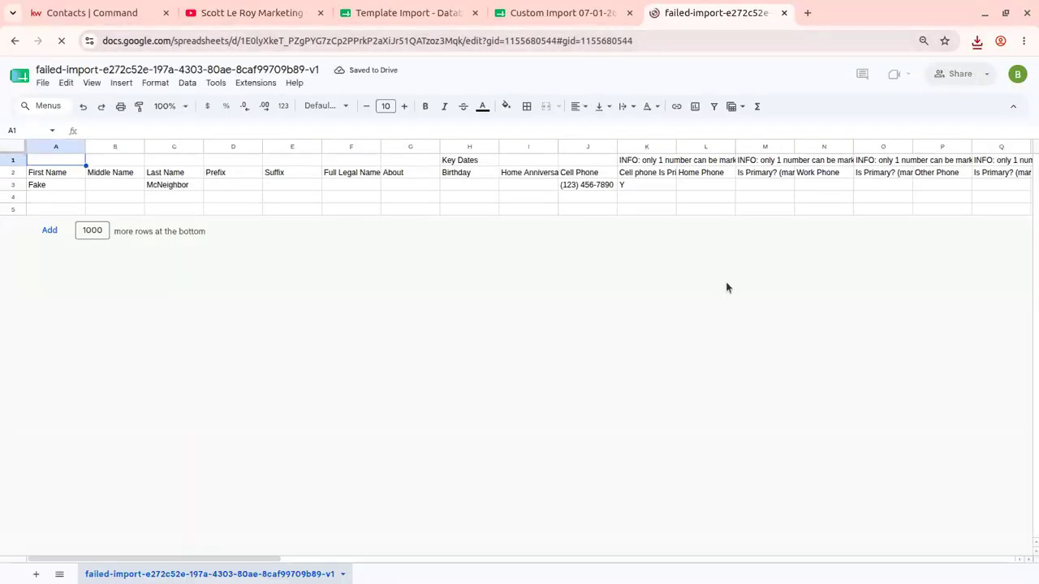
left_click(49, 230)
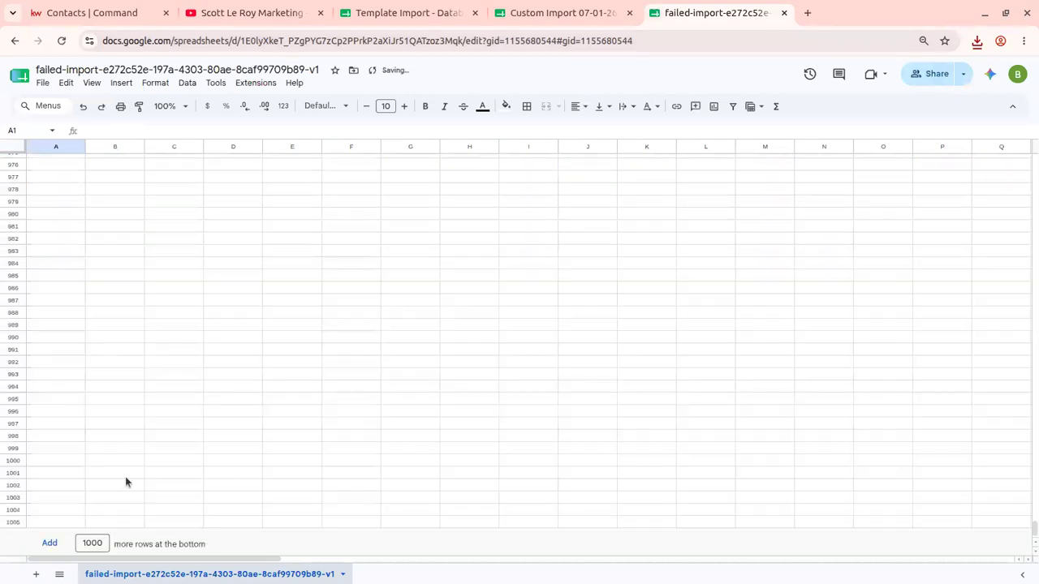
scroll(112, 440, "up", 20)
scroll(112, 441, "up", 15)
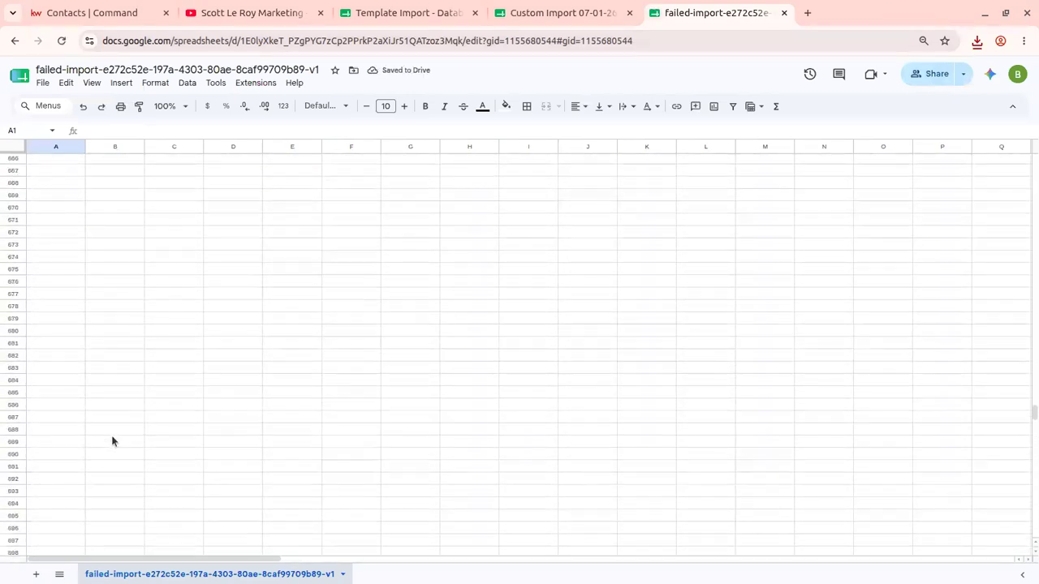
left_click_drag(1034, 399, 1024, 73)
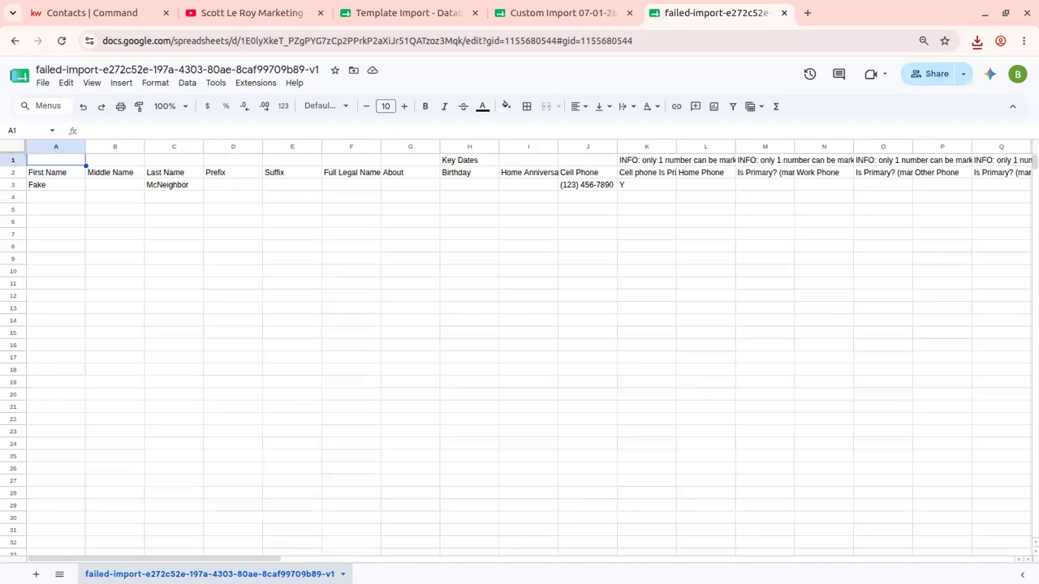
Examine row 3 of the failed-import log across the error columns from Tag errors to SocialMedia errors, including its Validation Error entry
left_click(12, 185)
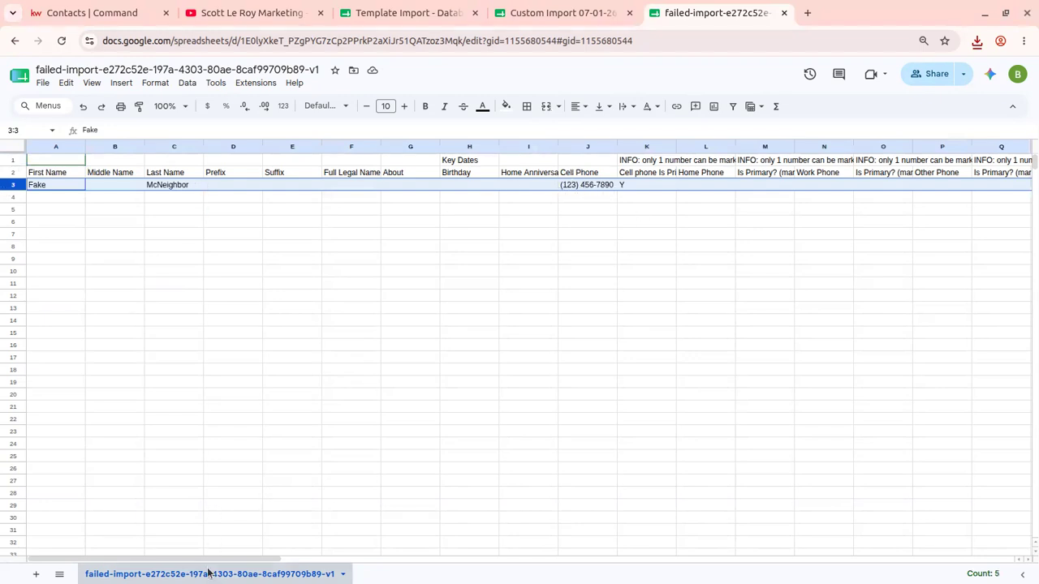
left_click_drag(218, 559, 964, 197)
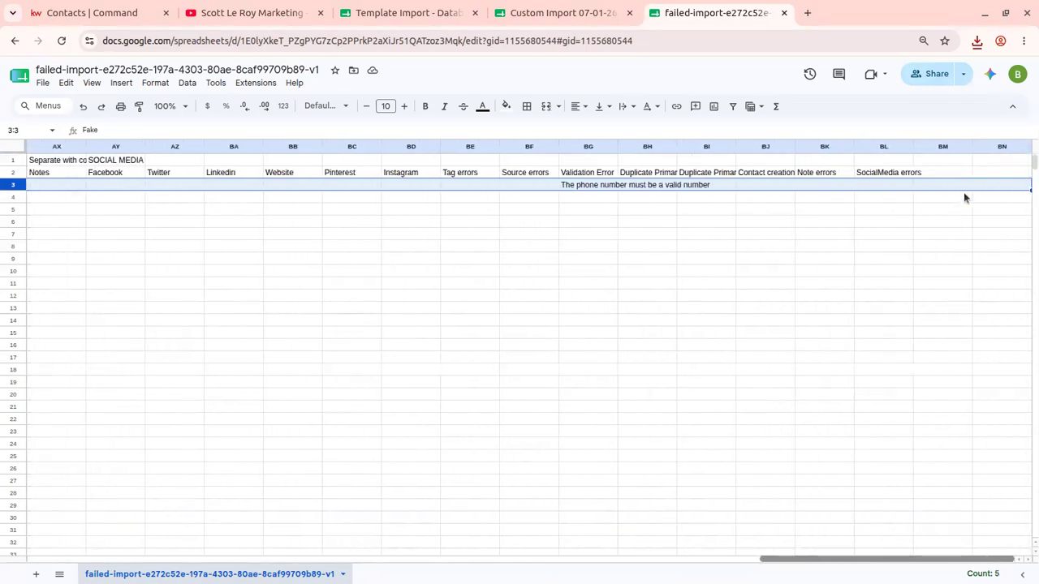
left_click(579, 175)
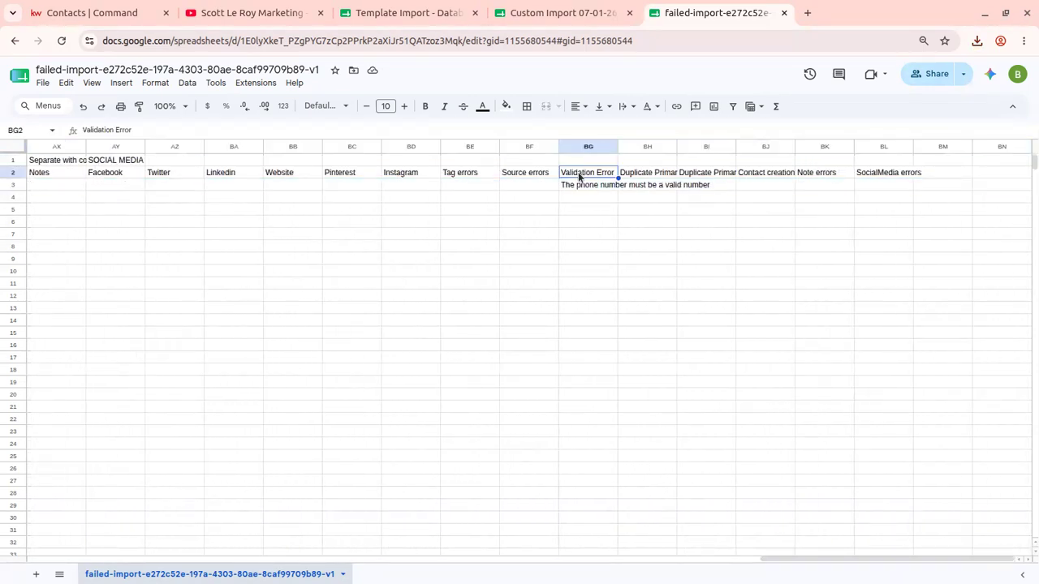
left_click(464, 174)
left_click(533, 177)
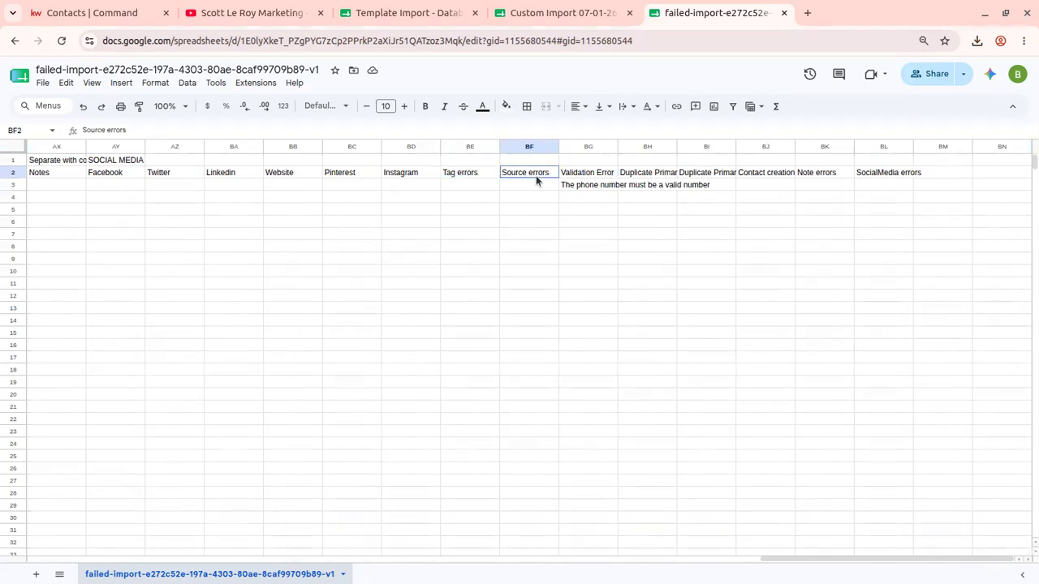
left_click(653, 175)
left_click(706, 174)
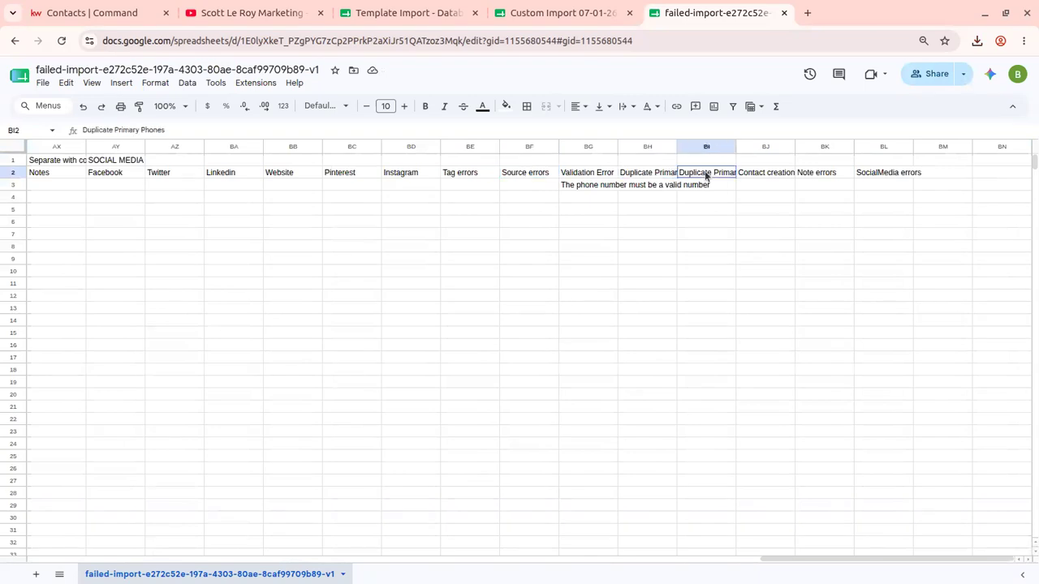
left_click(598, 176)
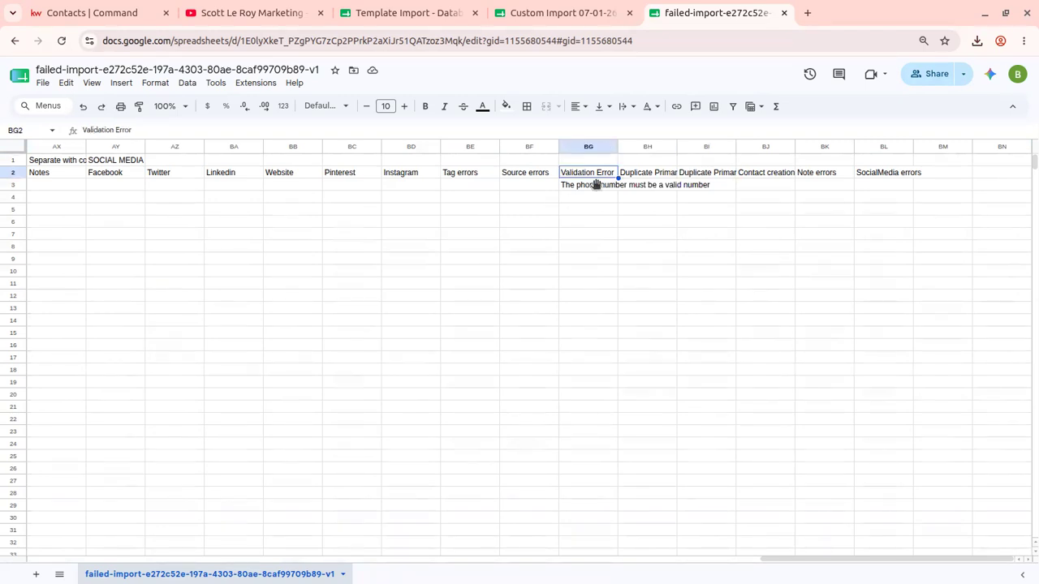
left_click(602, 189)
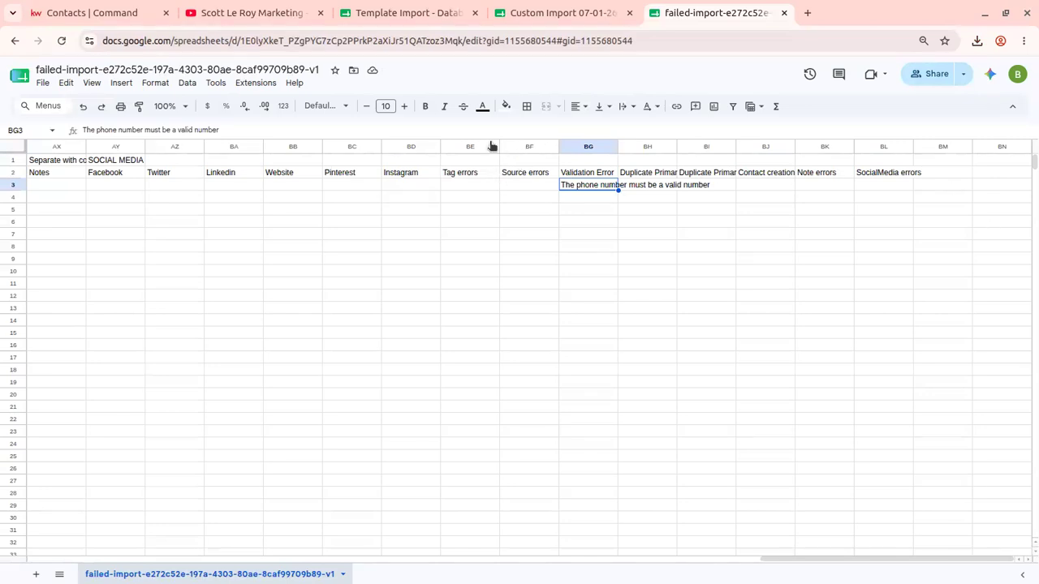
left_click_drag(469, 147, 876, 216)
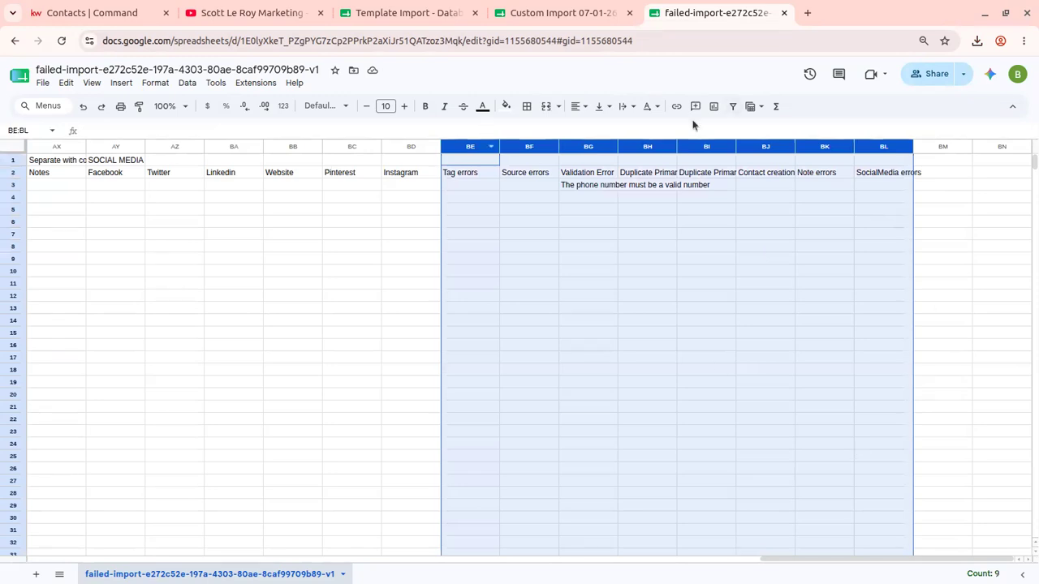
left_click(467, 189)
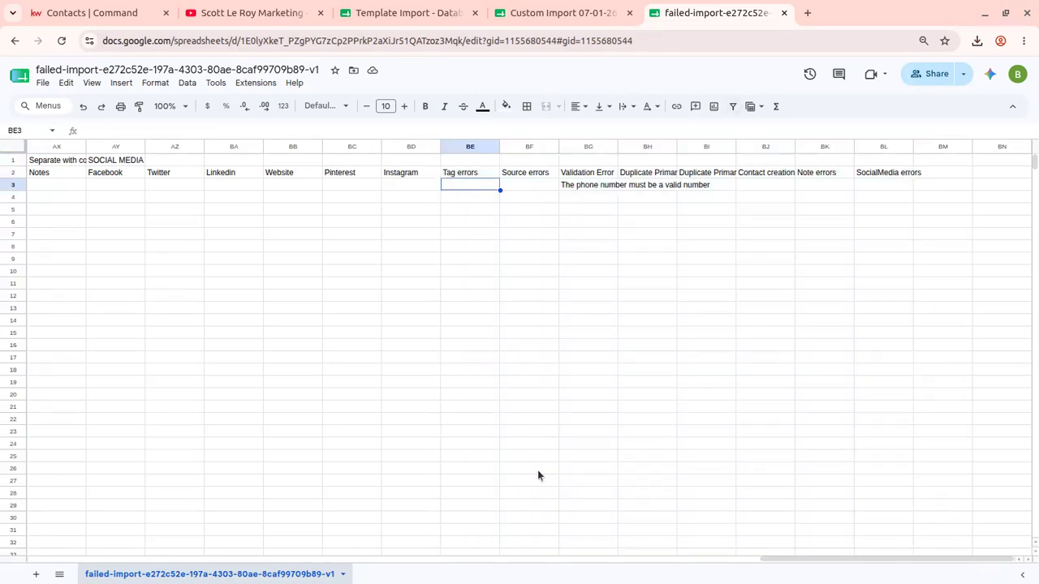
Check the failed contact's Cell Phone entry in the log and close the spreadsheet to return to Command
left_click_drag(922, 558, 19, 411)
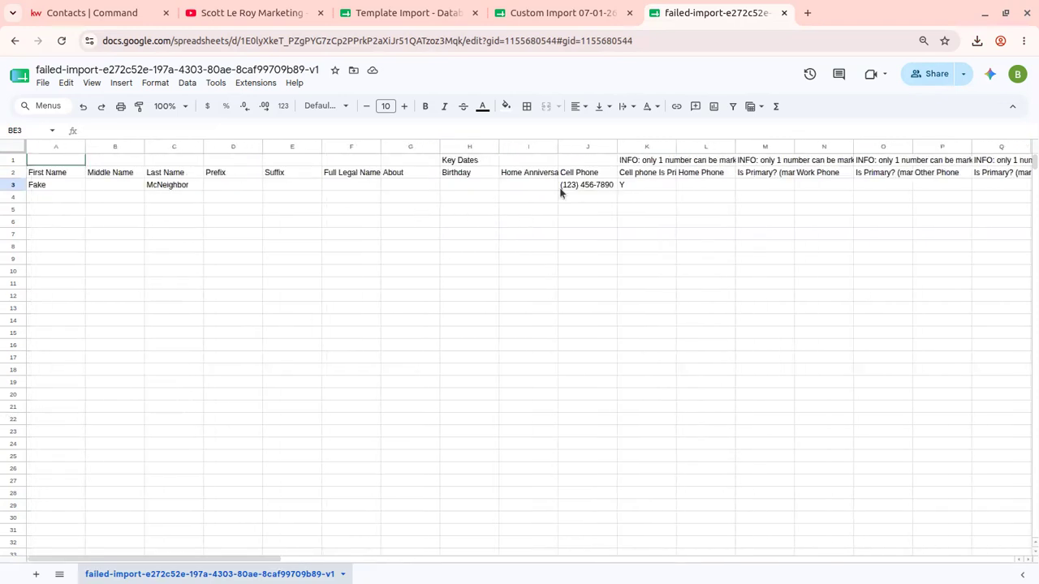
left_click(607, 185)
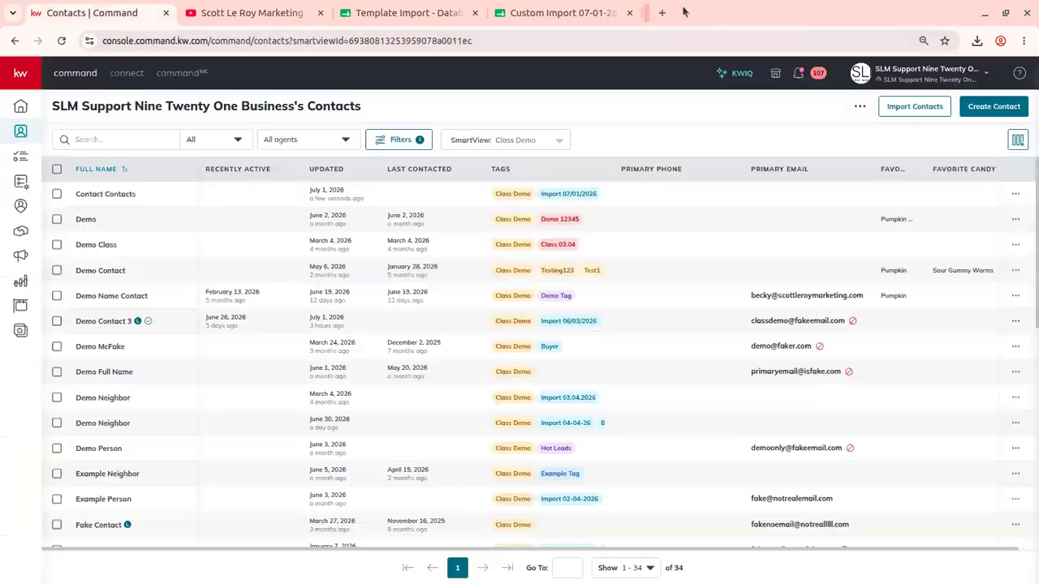
left_click(784, 13)
Start creating a contact, enter the contact's full name and add a relationship to the existing contact with the same last name
left_click(996, 112)
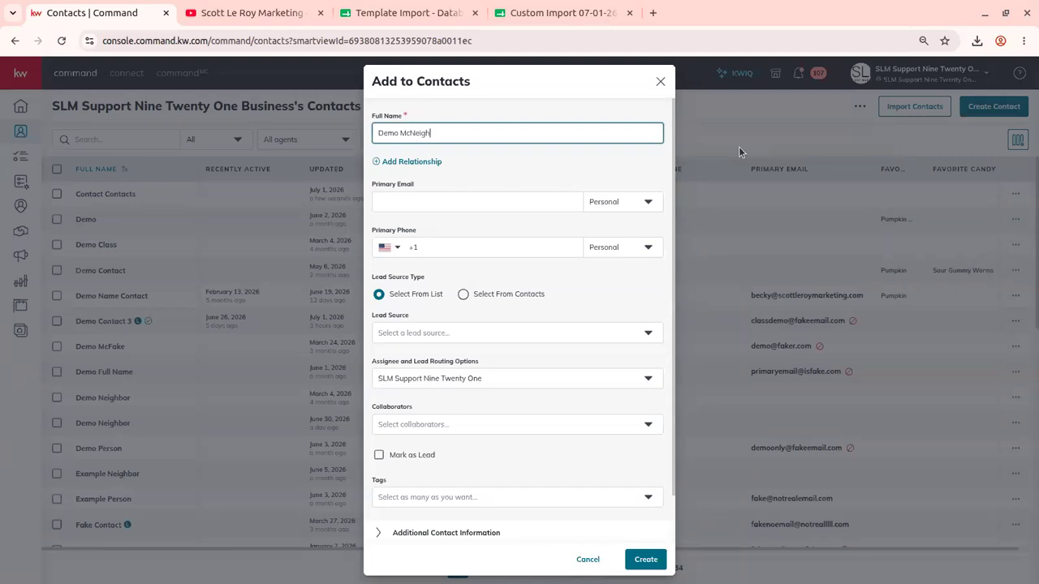
left_click(412, 162)
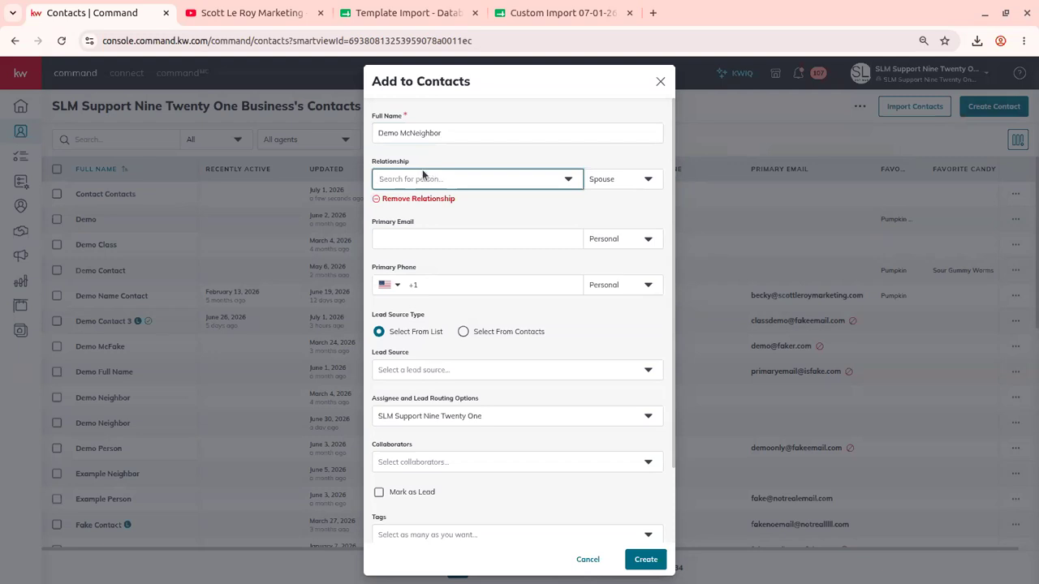
type("mcneighbo")
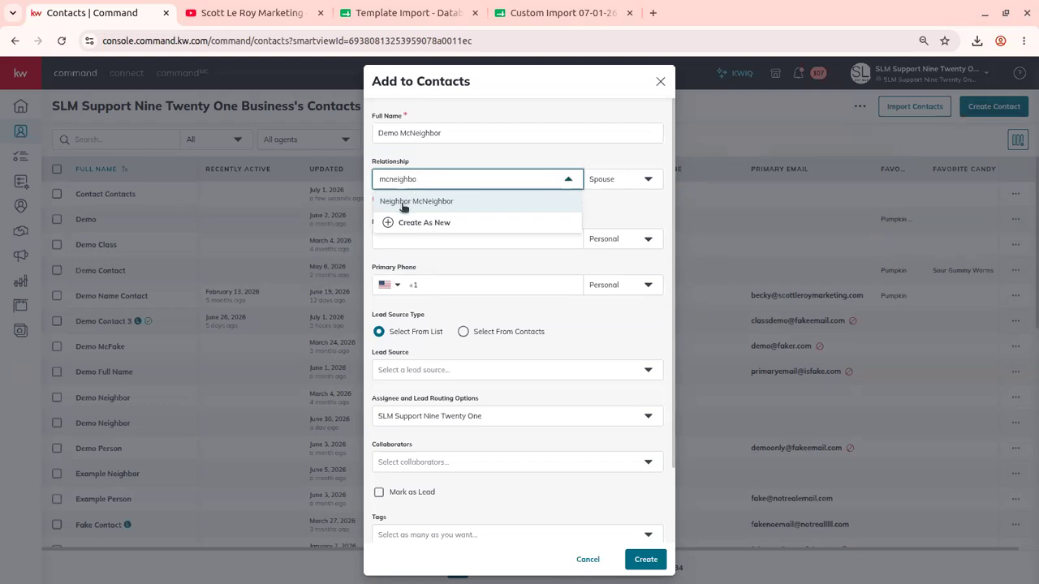
left_click(403, 205)
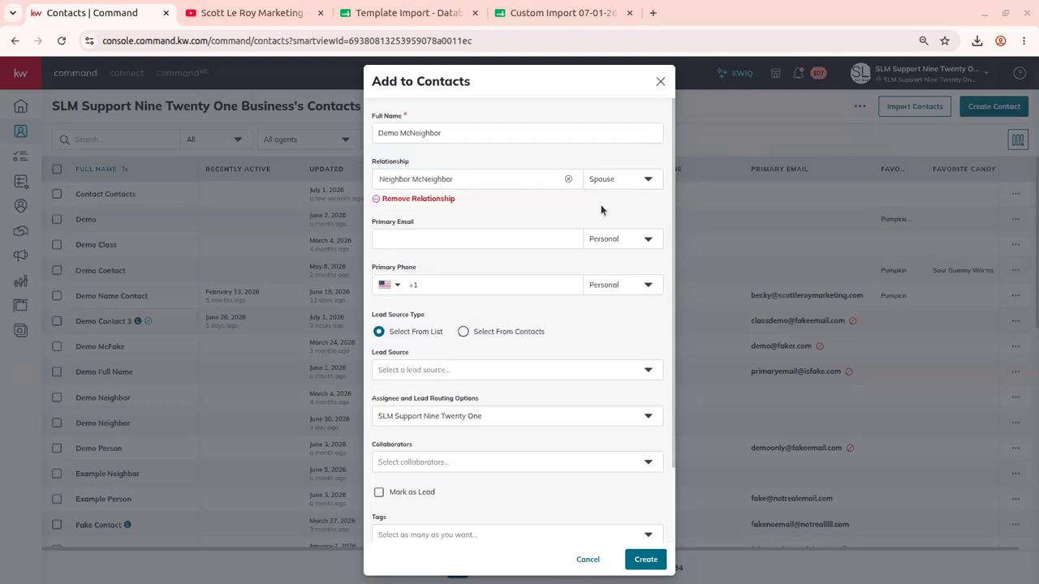
Set the new contact's relationship type to Sibling
left_click(609, 177)
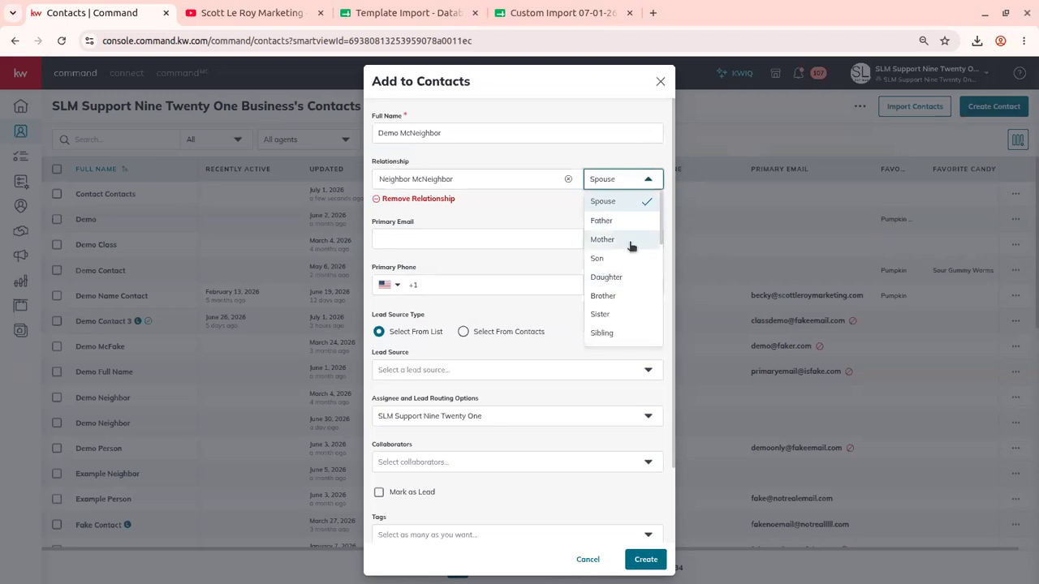
scroll(625, 317, "down", 1)
scroll(627, 284, "down", 3)
scroll(629, 300, "up", 5)
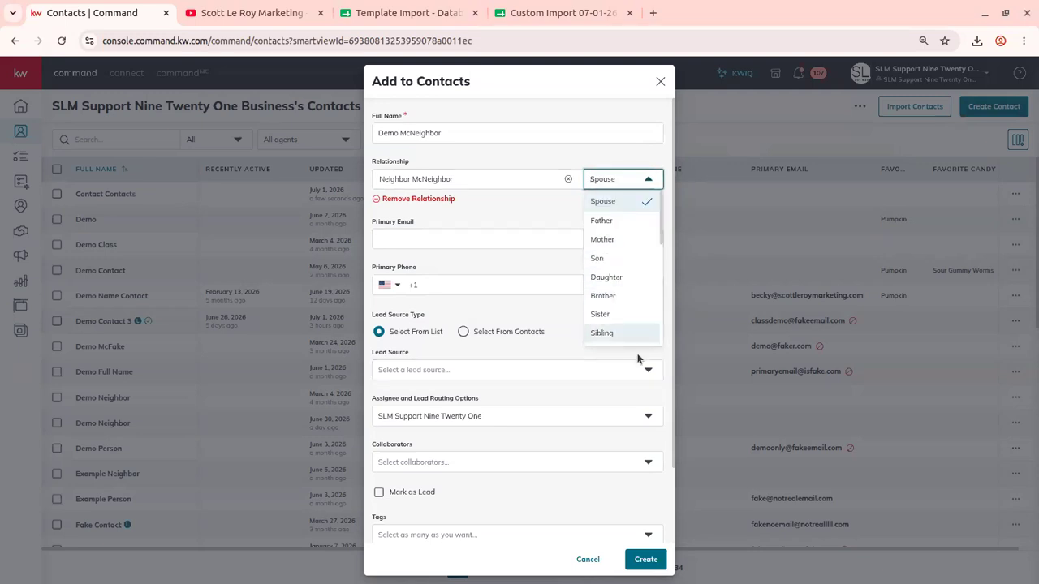
left_click(621, 340)
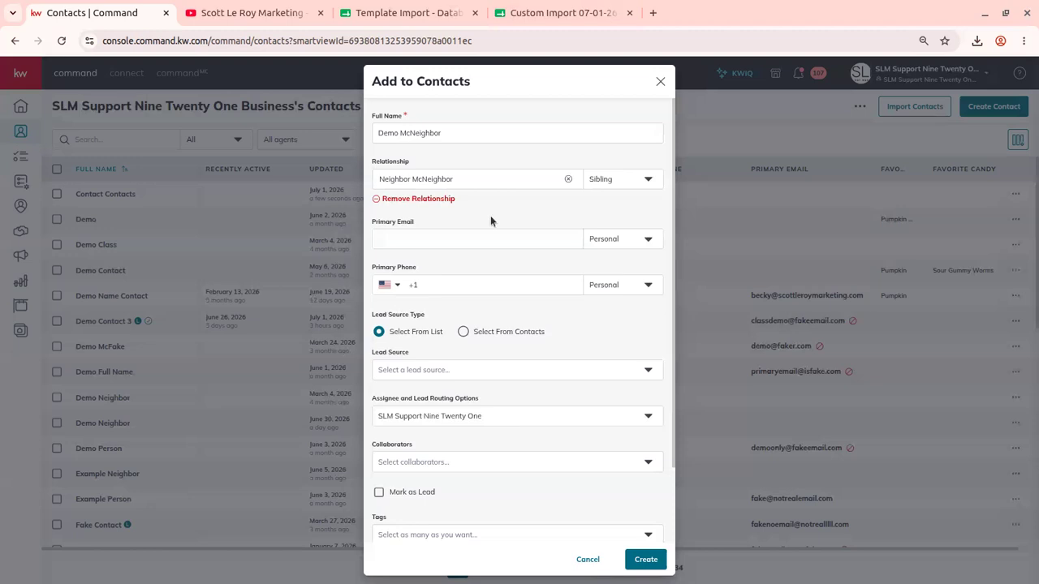
Examine the options offered in the new contact's Lead Source list
scroll(498, 209, "down", 2)
scroll(498, 209, "up", 2)
left_click(398, 238)
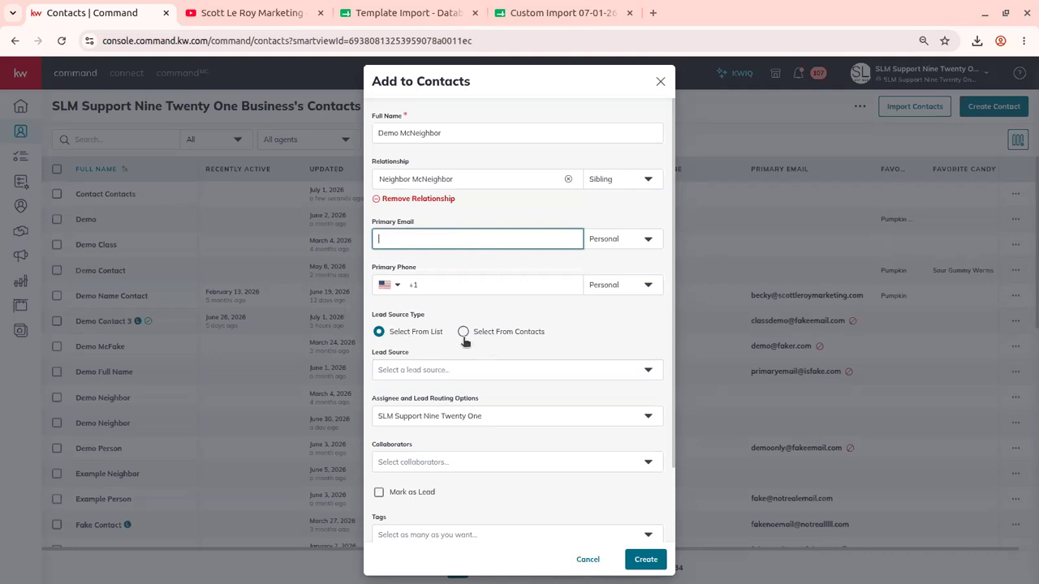
left_click(442, 372)
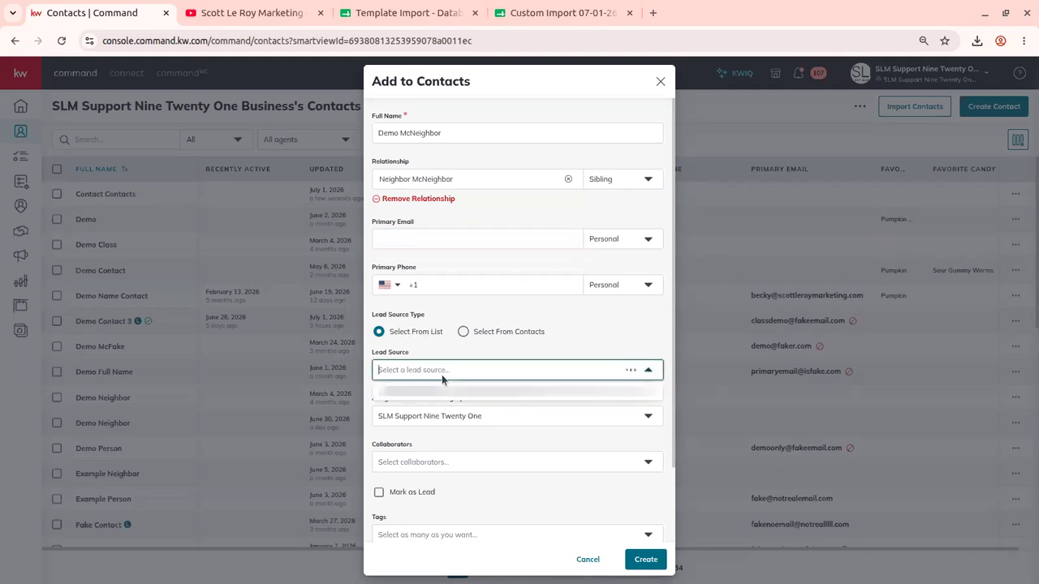
scroll(442, 376, "down", 1)
scroll(446, 398, "up", 1)
scroll(433, 461, "down", 3)
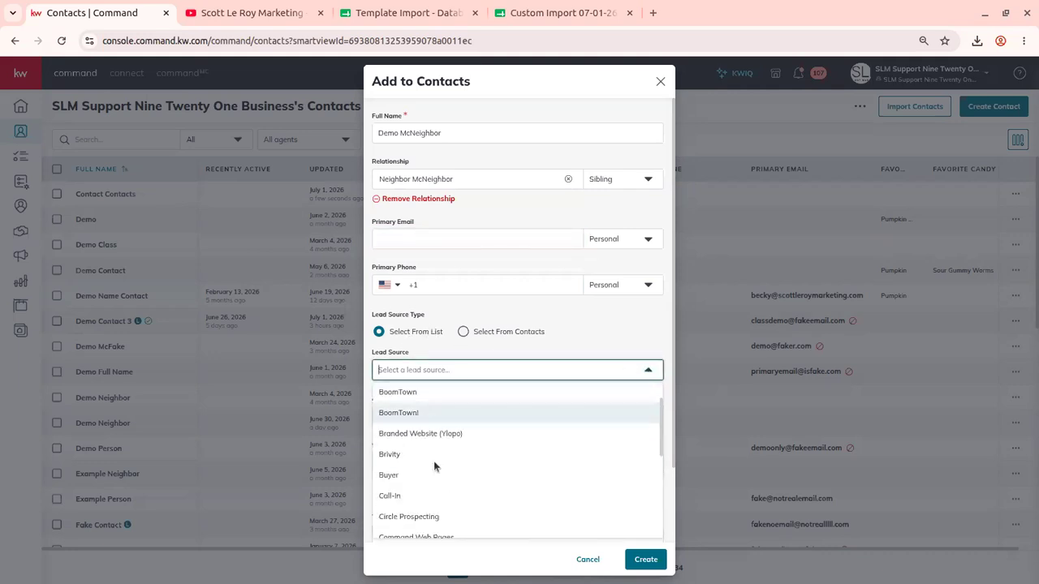
scroll(443, 447, "up", 1)
scroll(447, 441, "down", 3)
scroll(447, 440, "up", 5)
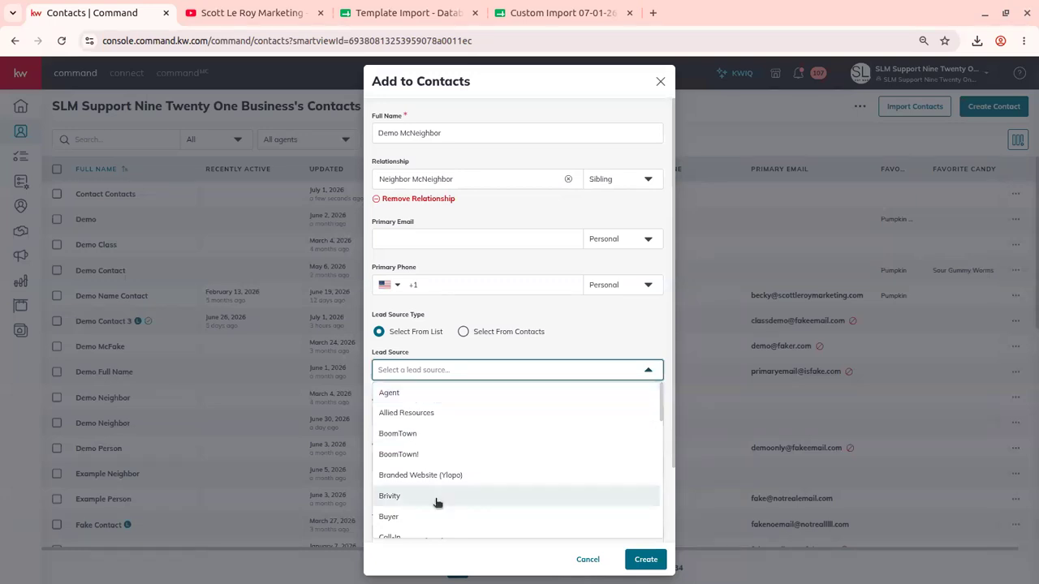
scroll(438, 487, "down", 1)
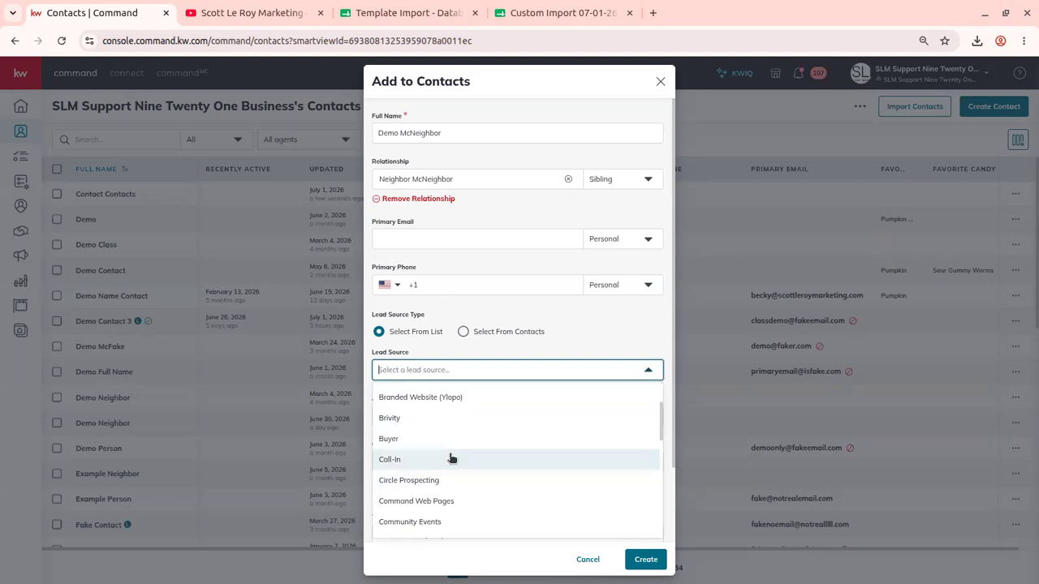
scroll(410, 467, "down", 1)
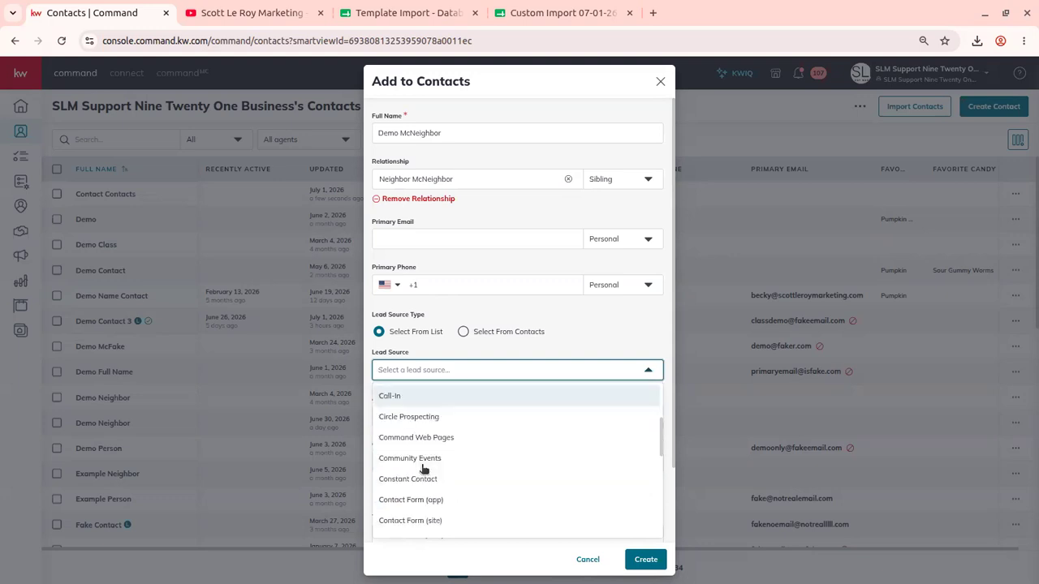
scroll(424, 451, "down", 1)
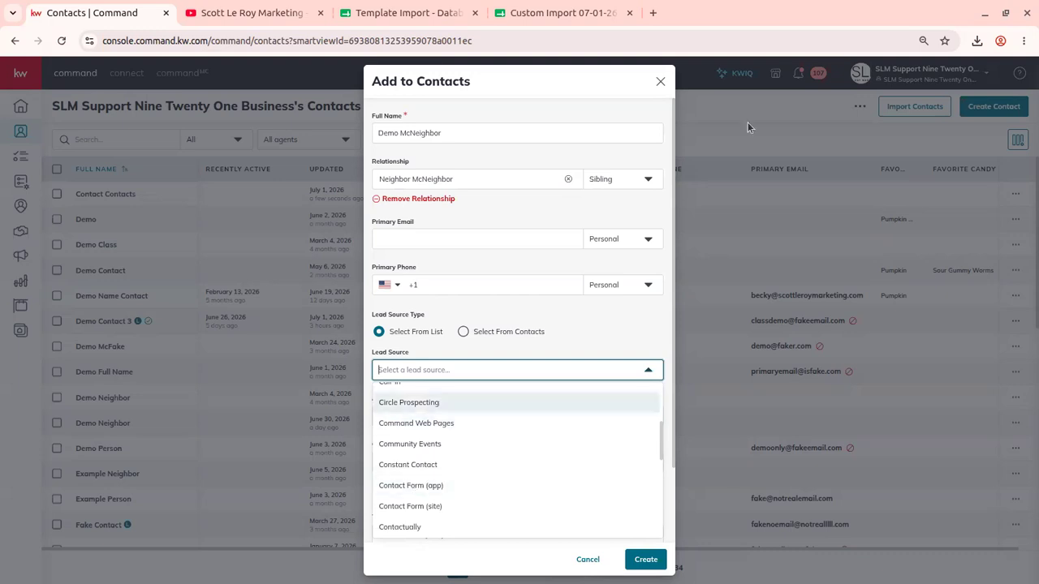
left_click(647, 370)
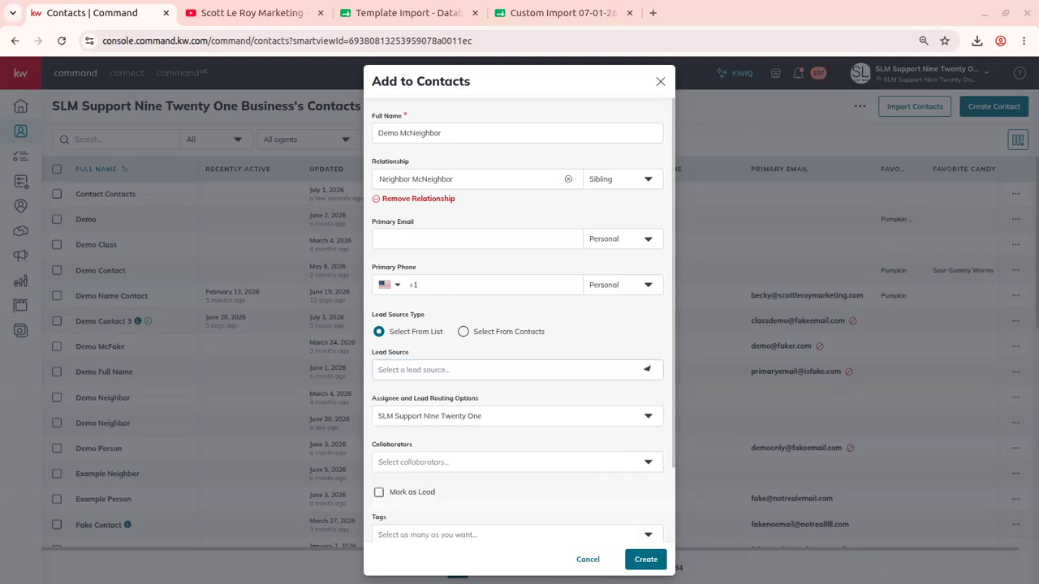
scroll(456, 382, "down", 1)
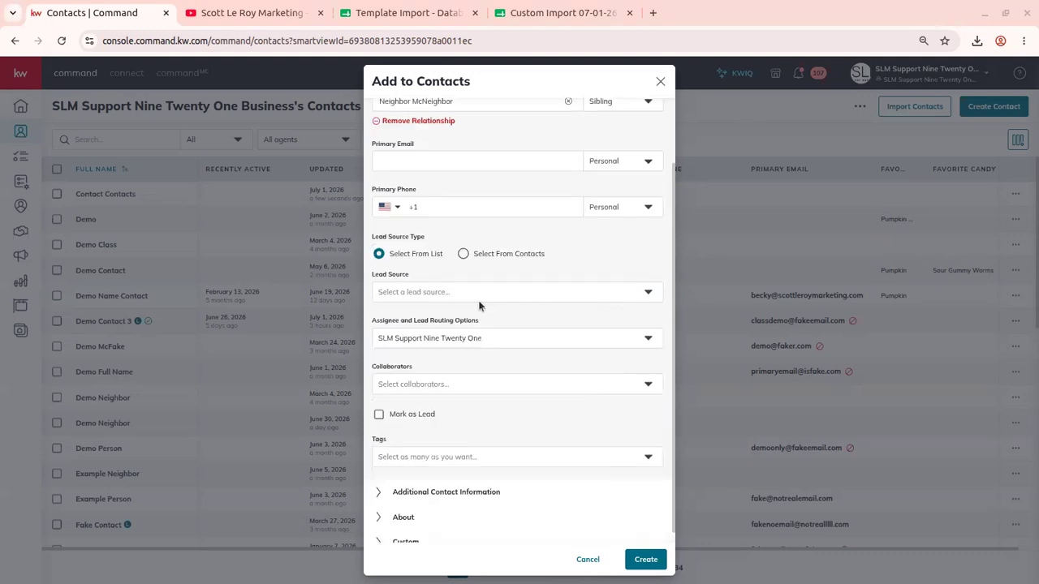
Set the lead source type to Select From Contacts and choose the related contact with the same last name as the lead contact
left_click(465, 283)
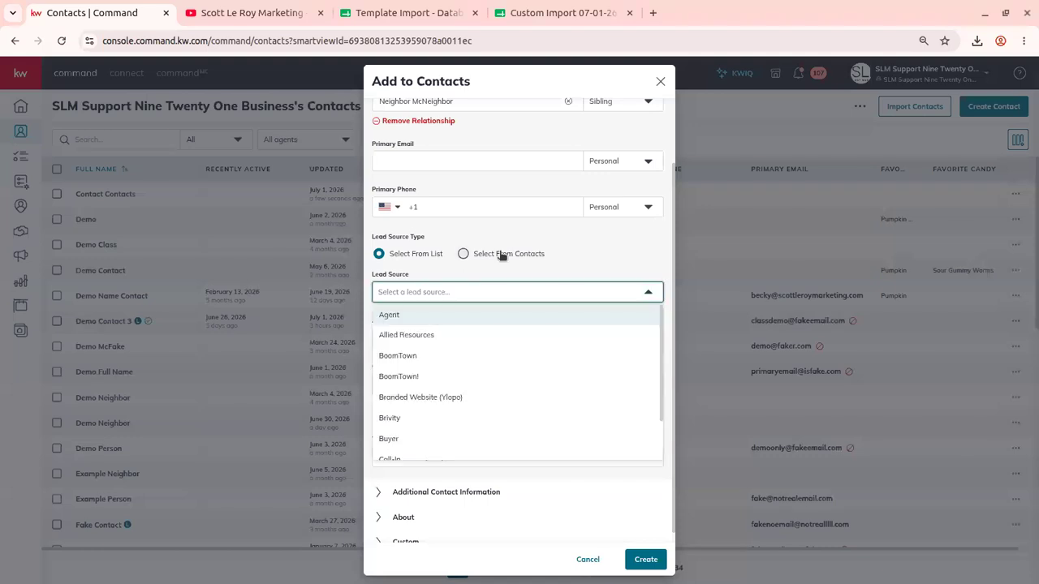
left_click(502, 254)
left_click(437, 293)
type("neighbor")
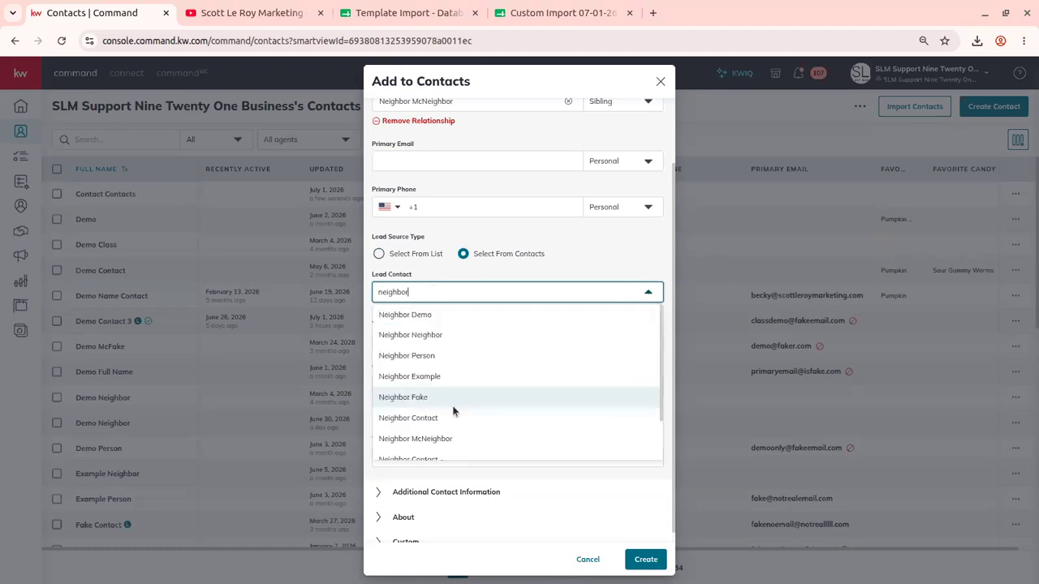
left_click(454, 438)
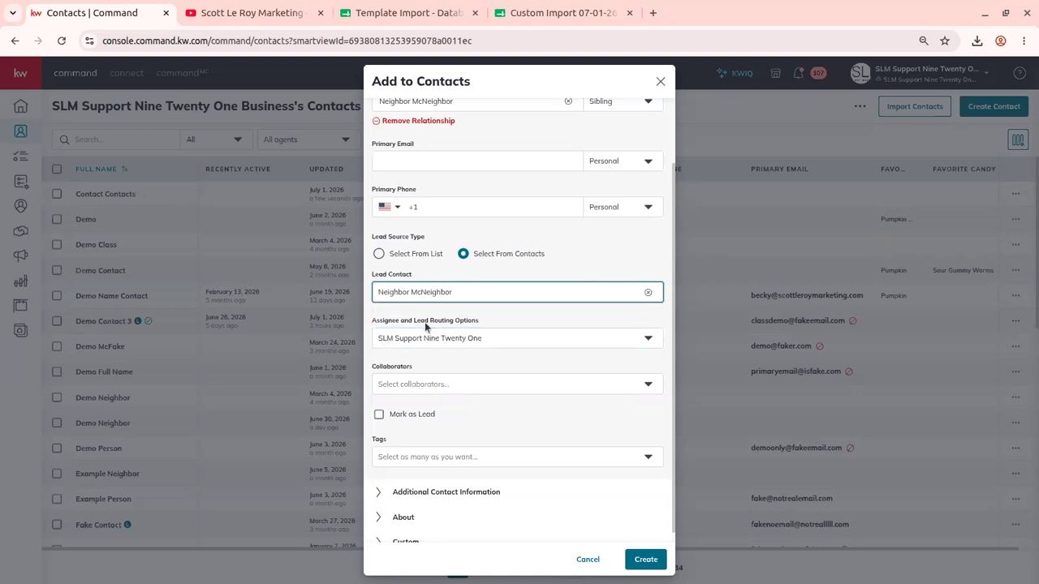
Check the assignee and lead routing options, and add SLM Demo as a collaborator on the new contact
left_click(469, 337)
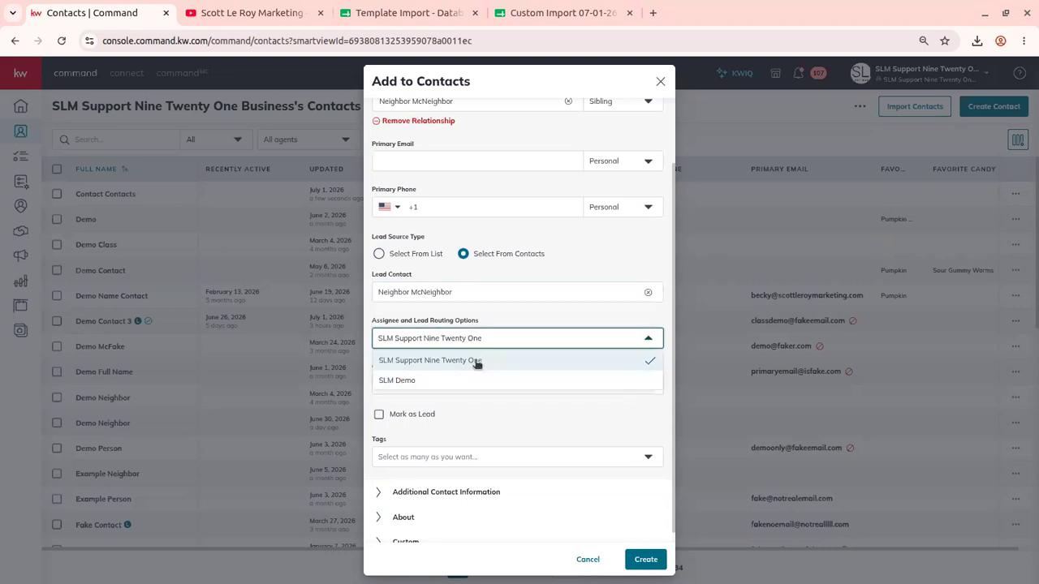
left_click(462, 383)
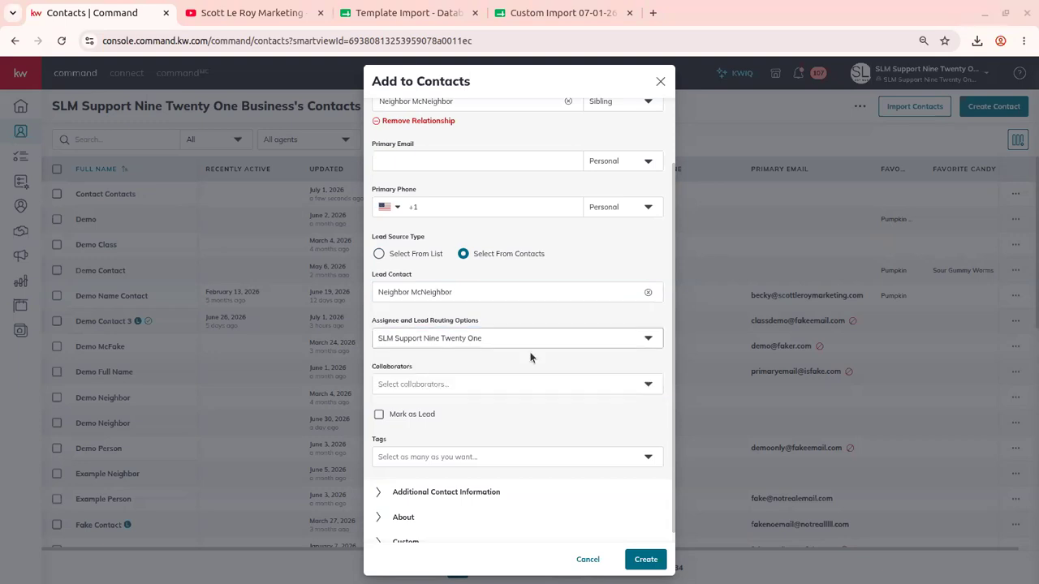
left_click(456, 381)
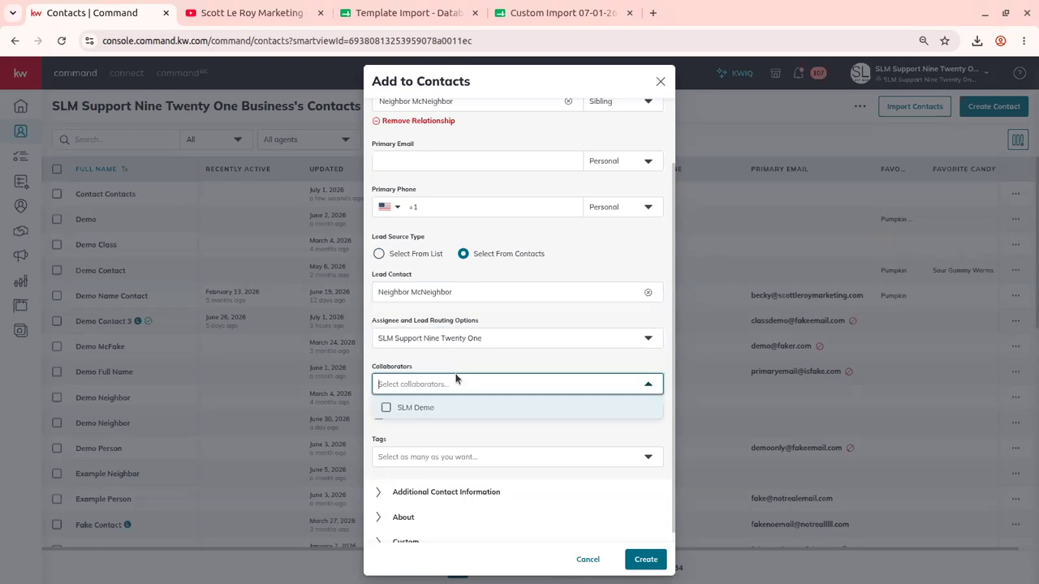
key("Return")
left_click(527, 367)
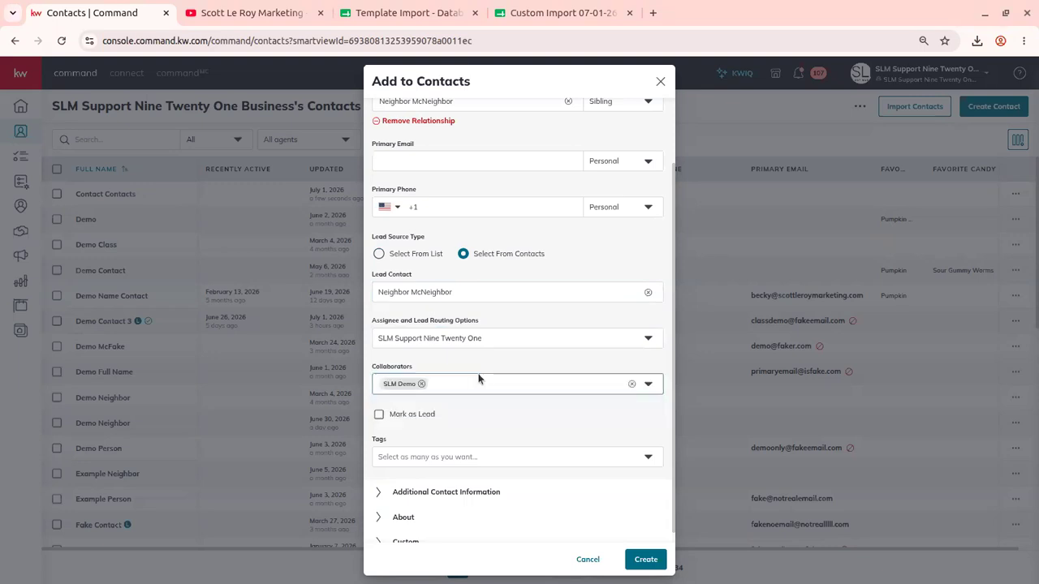
Mark the new contact as a lead
left_click(377, 414)
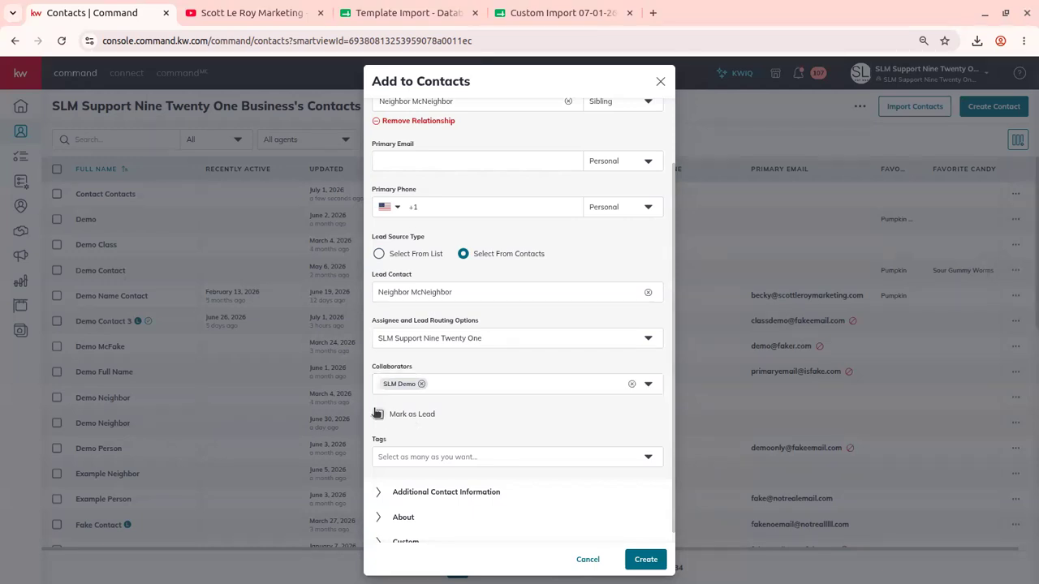
left_click(419, 423)
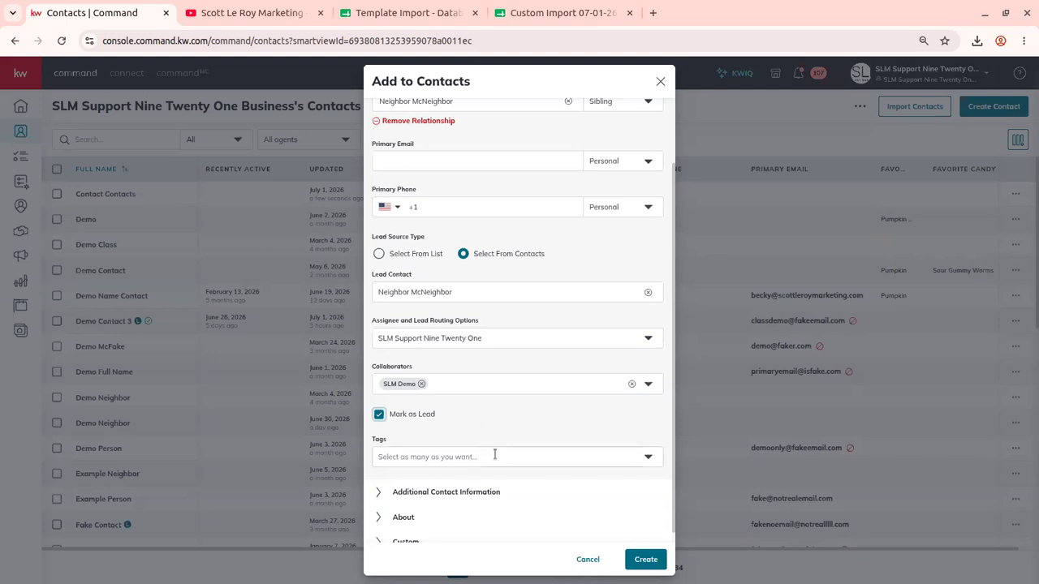
left_click(529, 404)
Search the tags for "class" and assign the existing Class Demo tag to the new contact
scroll(520, 415, "down", 1)
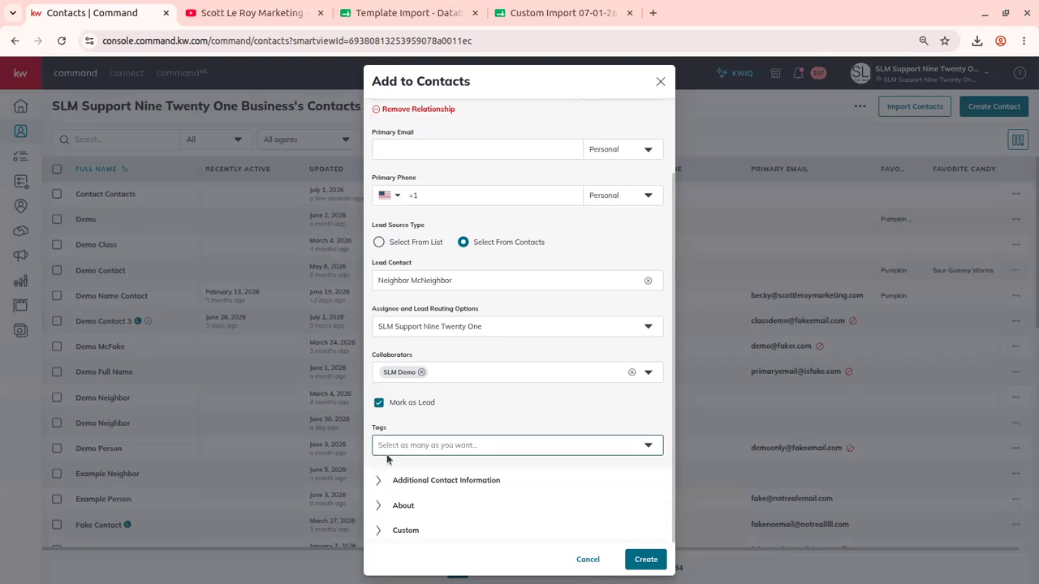
left_click(434, 446)
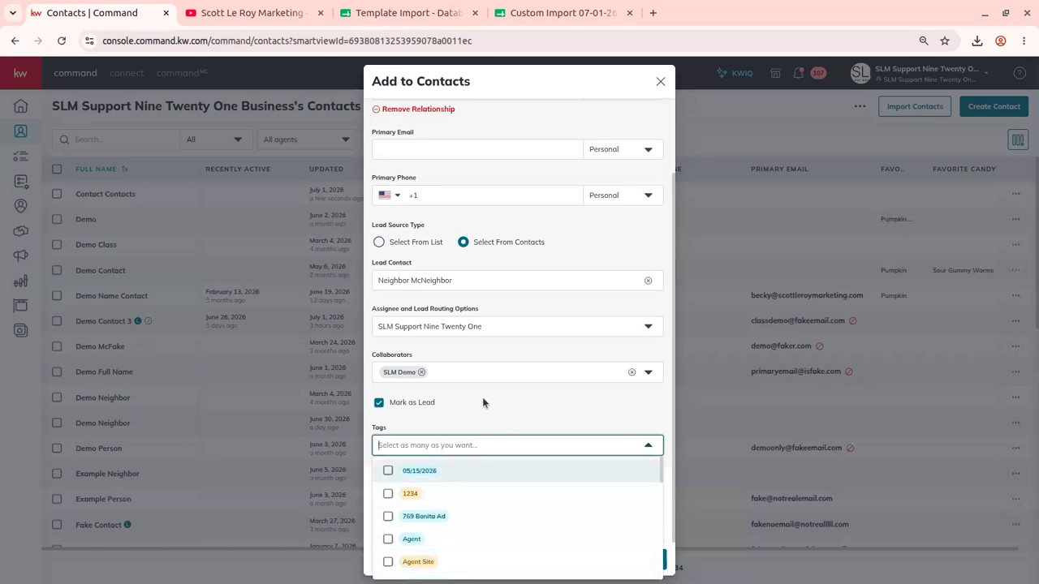
type("class")
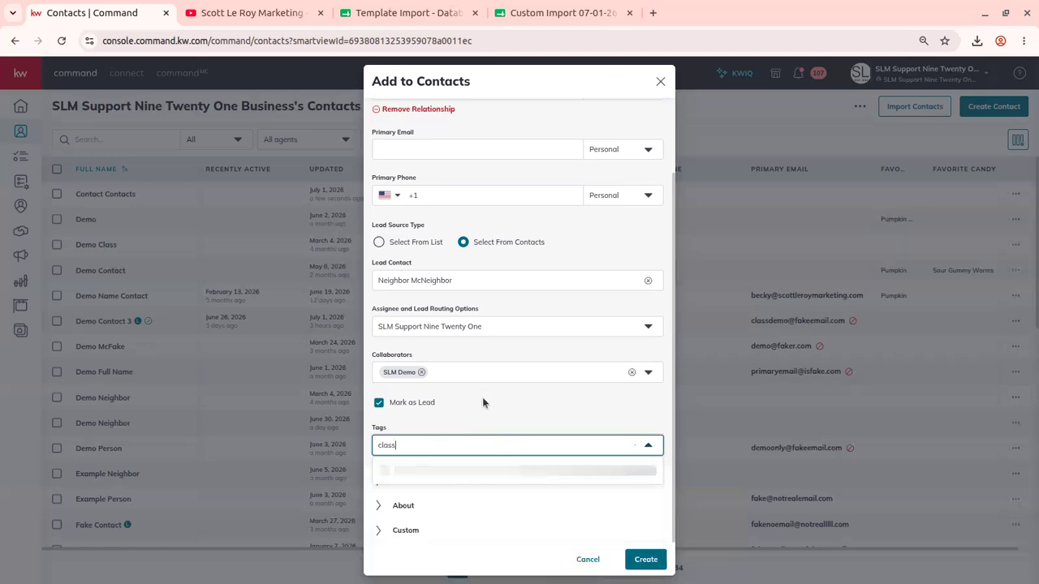
left_click(439, 539)
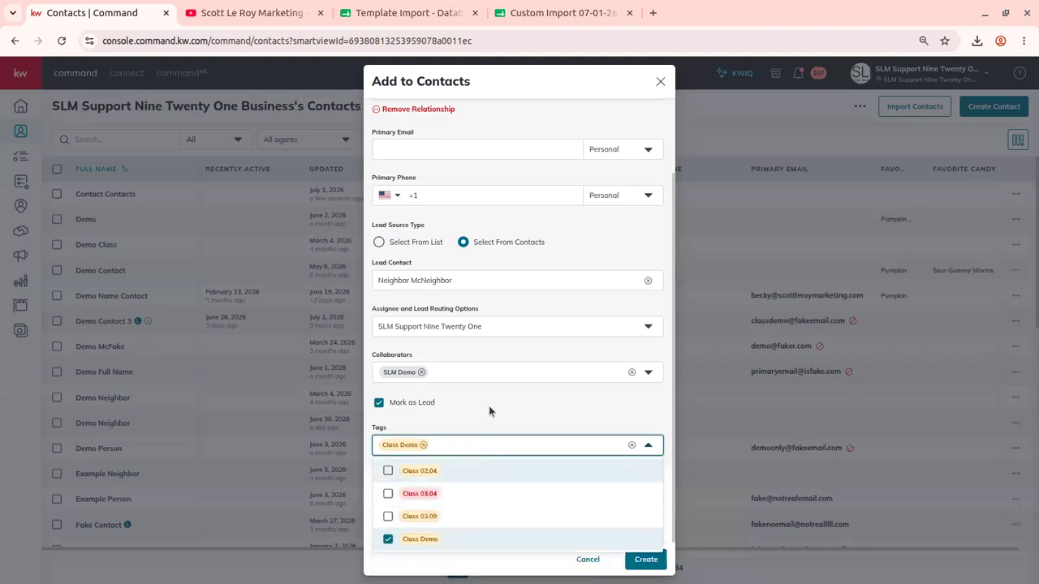
Create a purple tag named Class 07-01 and add it to the new contact
type("C")
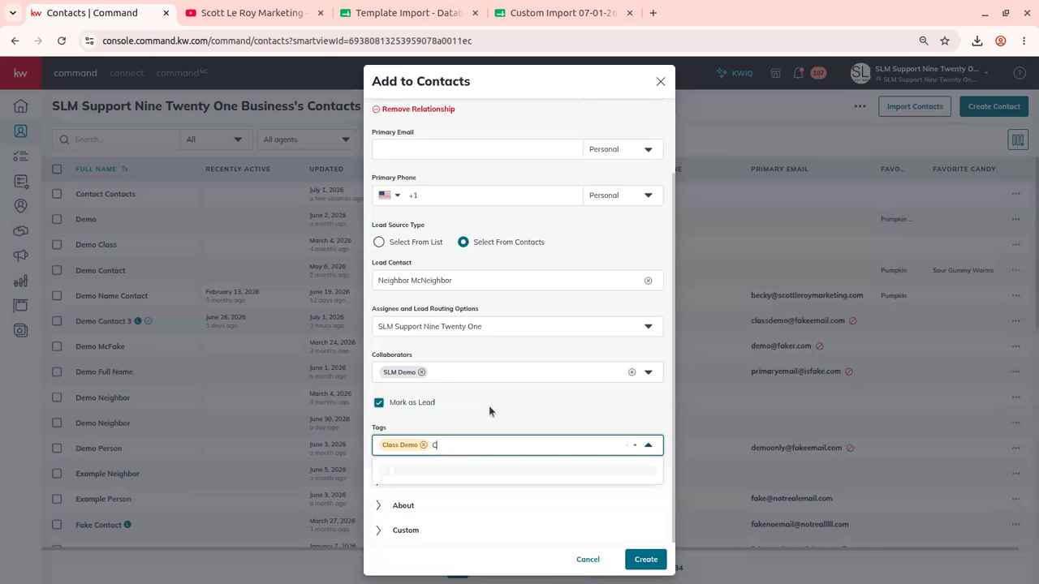
type("lass 07")
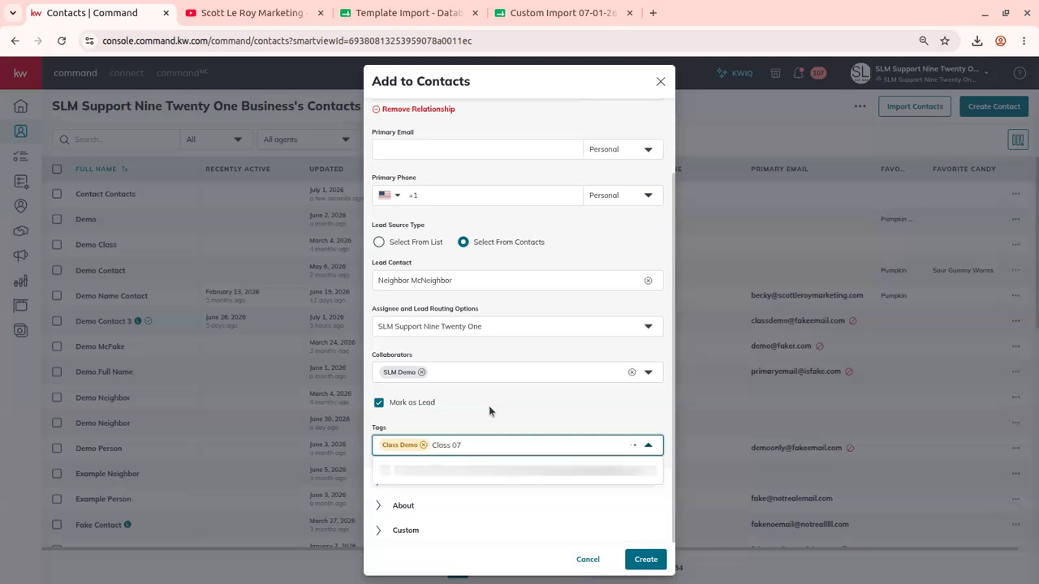
type("-01")
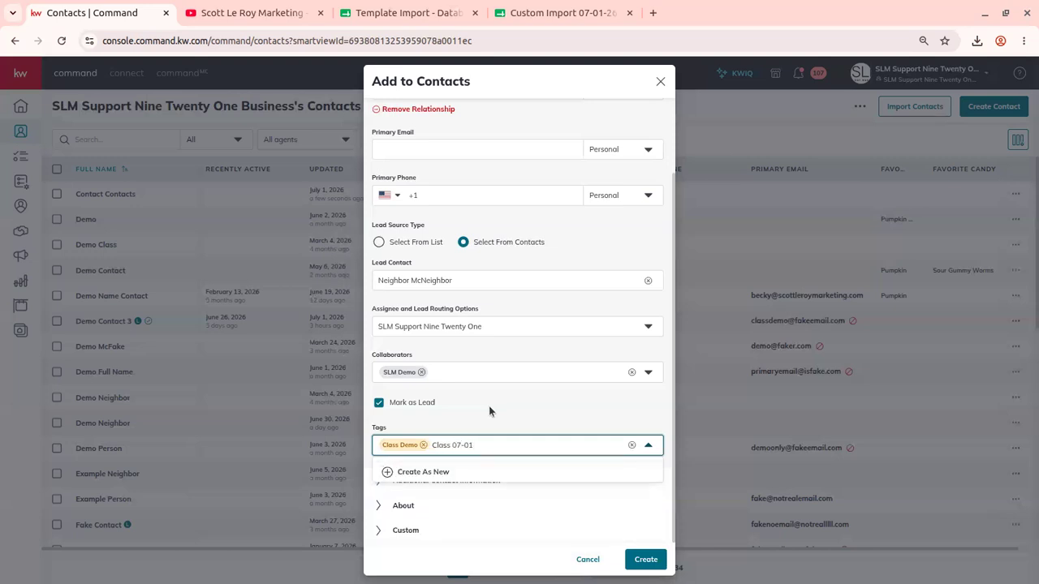
left_click(408, 473)
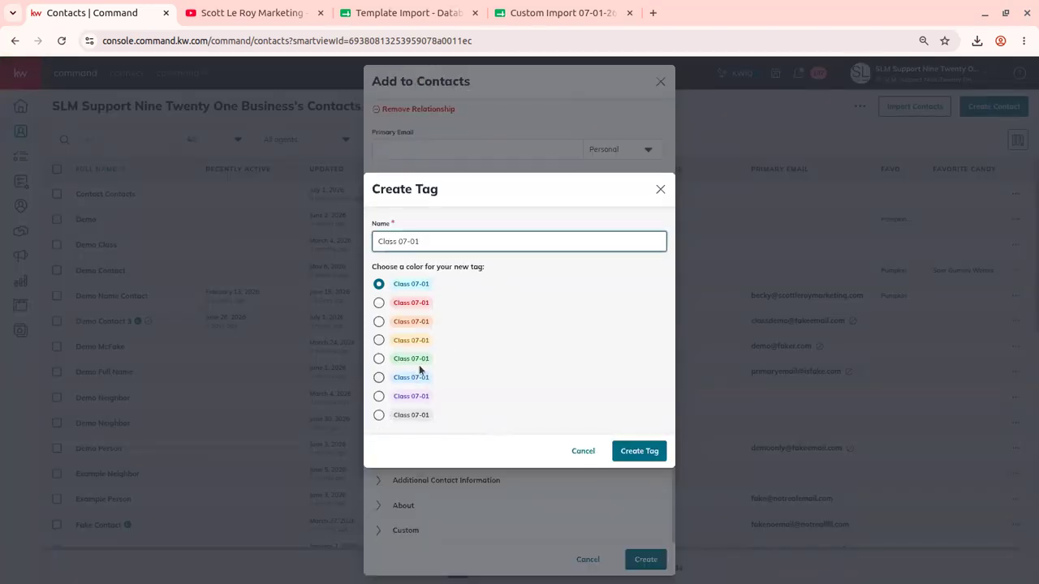
left_click(378, 396)
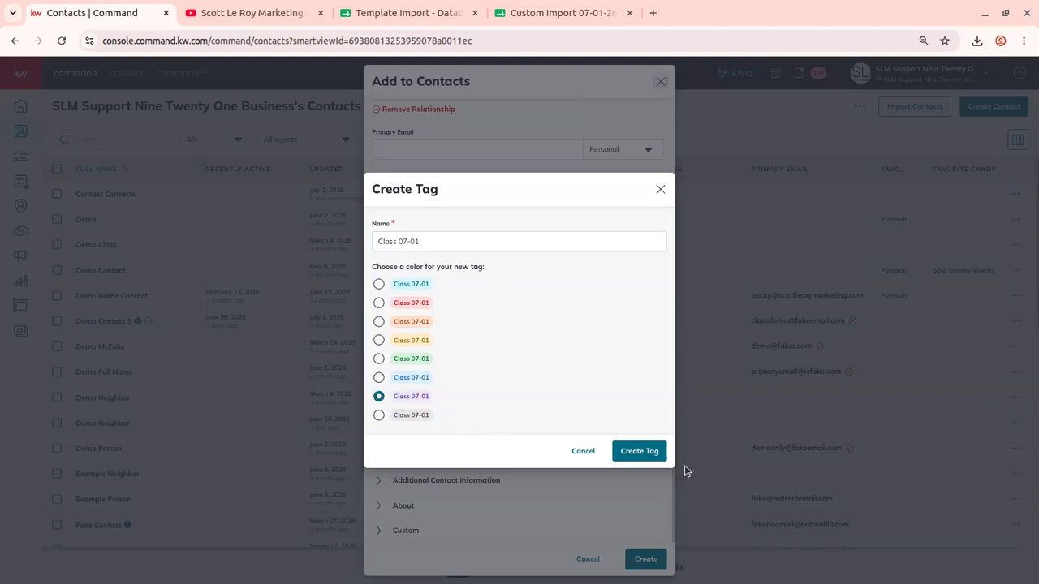
left_click(636, 449)
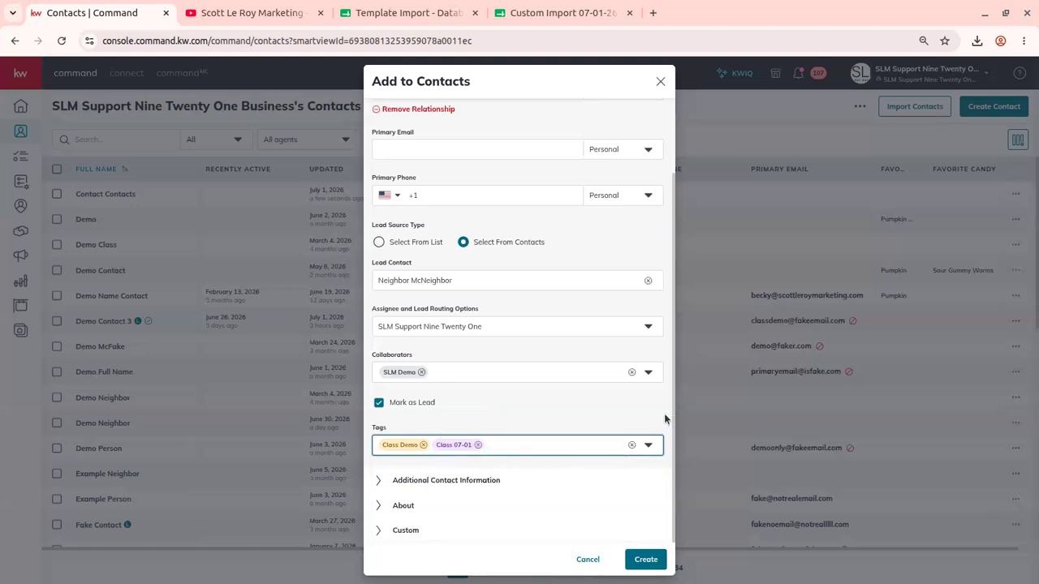
left_click(574, 445)
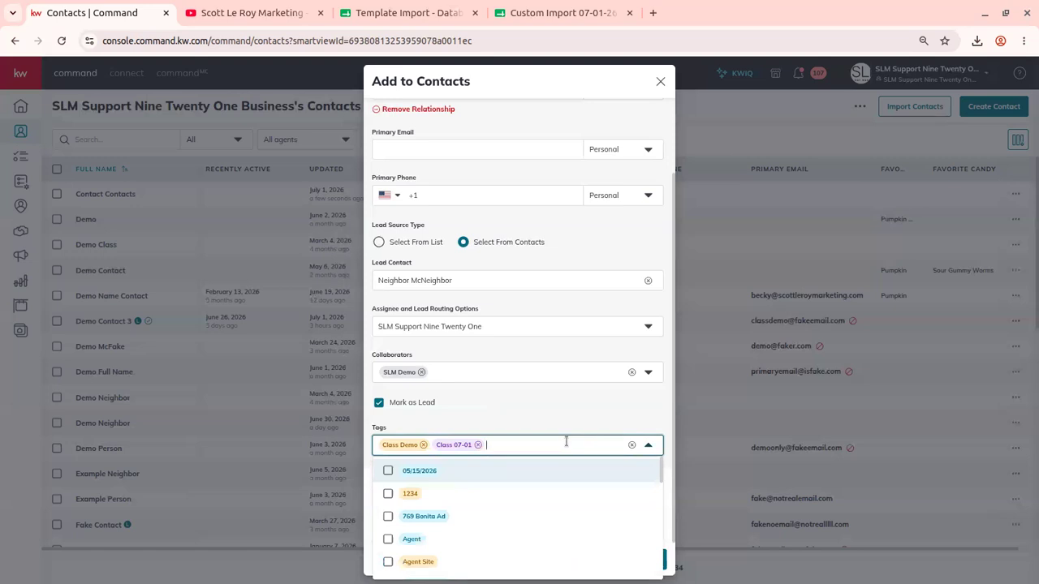
left_click(537, 418)
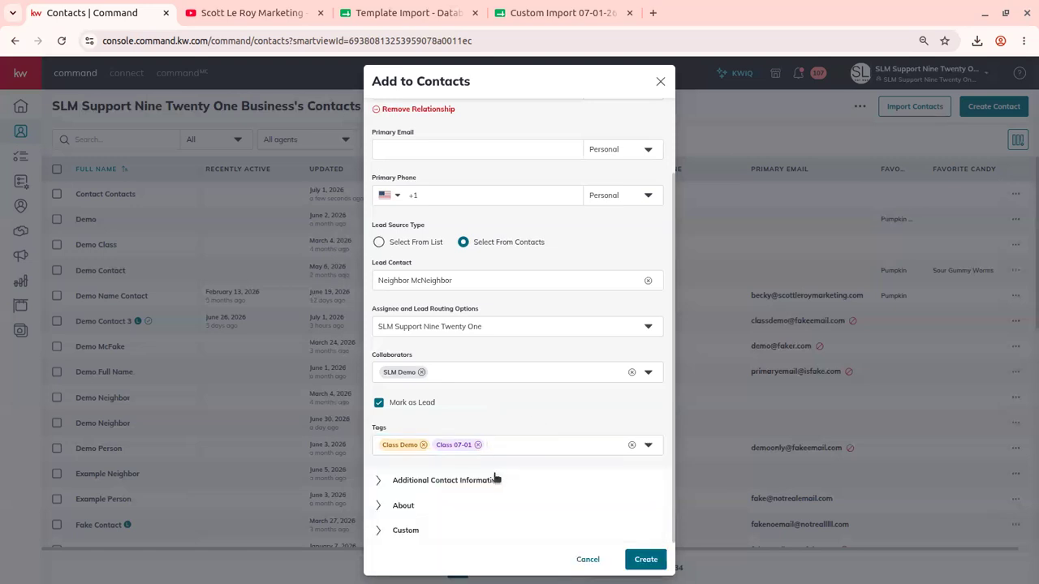
Expand the Additional Contact Information section and review its fields from preferred contact method to social profiles
left_click(420, 482)
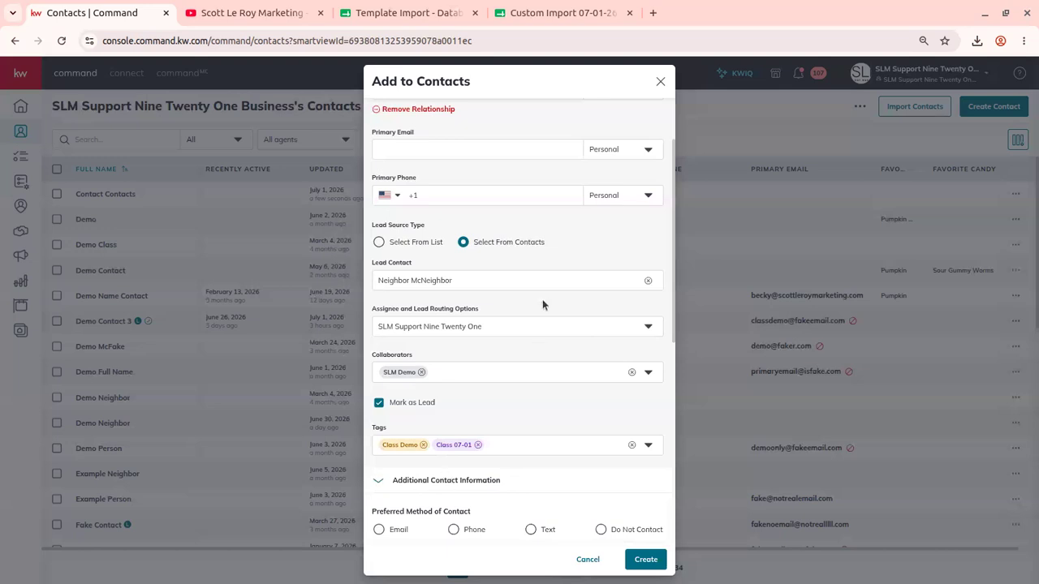
scroll(542, 300, "down", 2)
scroll(539, 303, "down", 1)
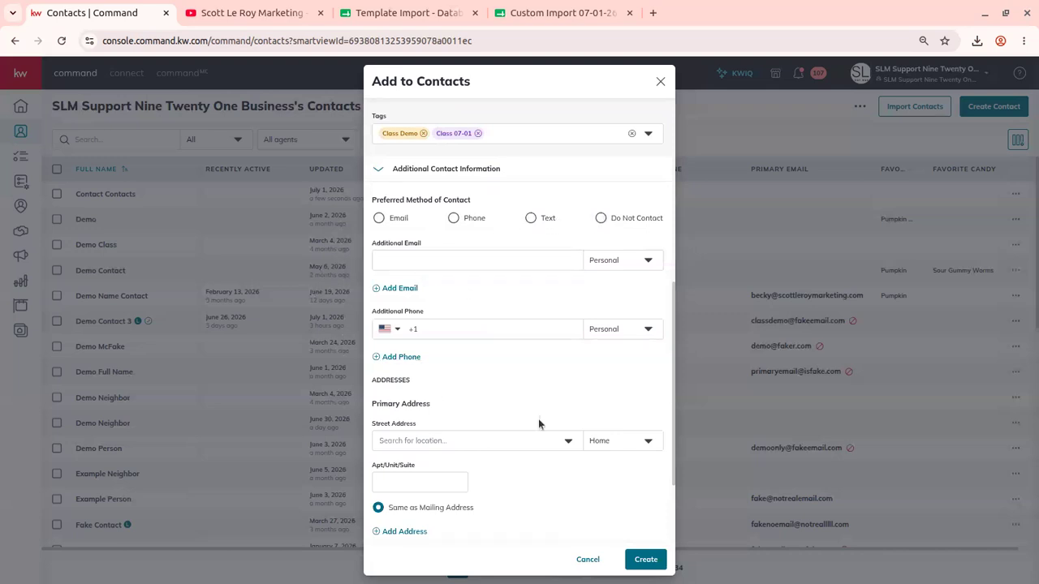
scroll(398, 349, "down", 3)
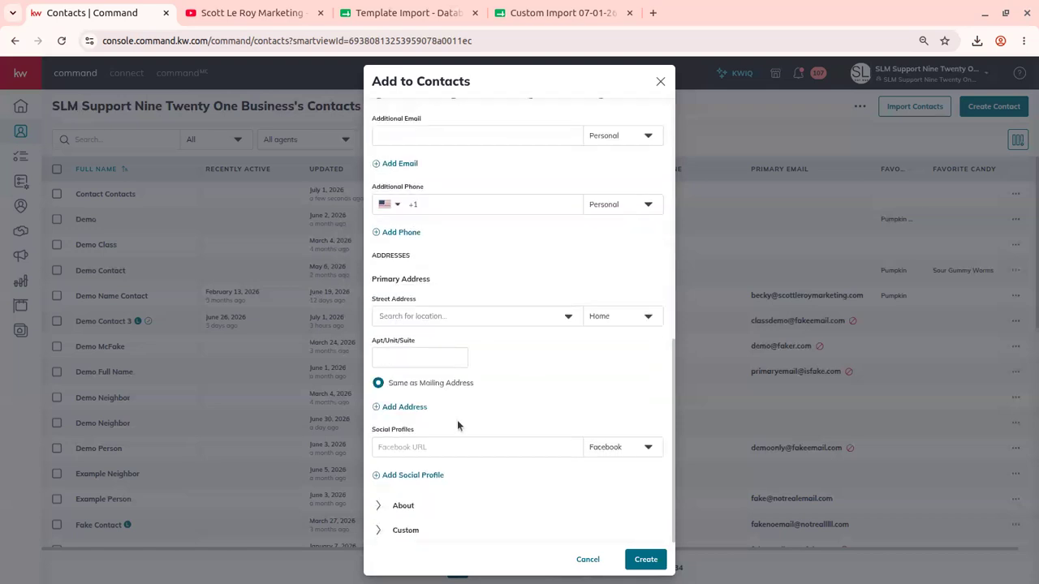
Expand the About section and fill in the contact's birthday month and day
left_click(428, 503)
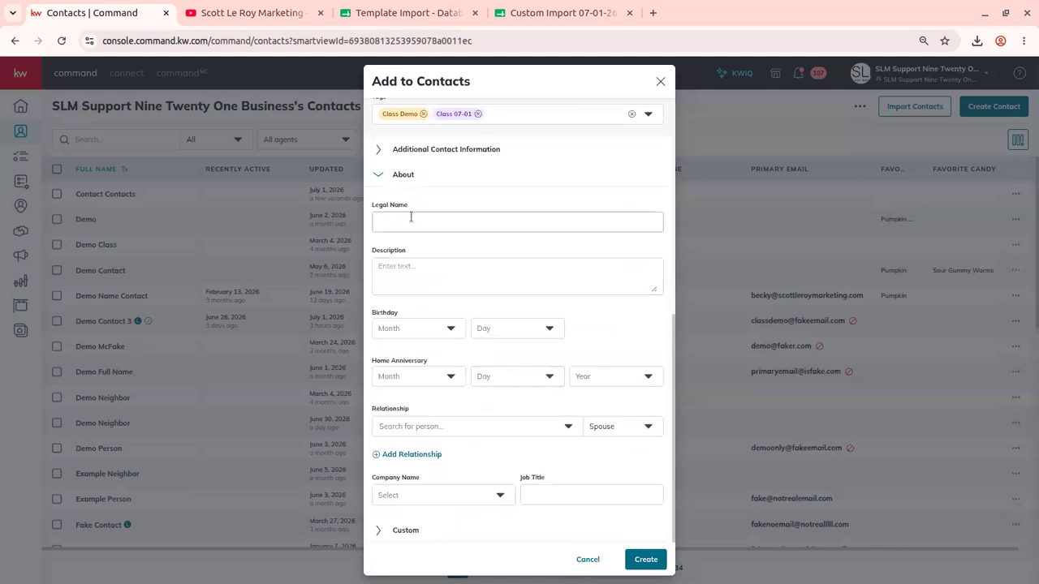
left_click(413, 330)
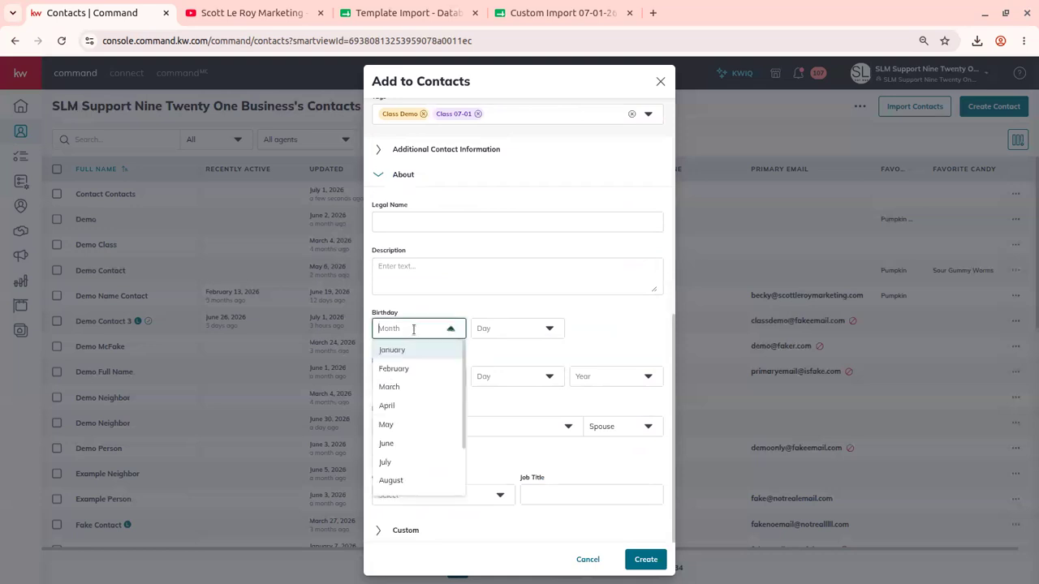
left_click(425, 369)
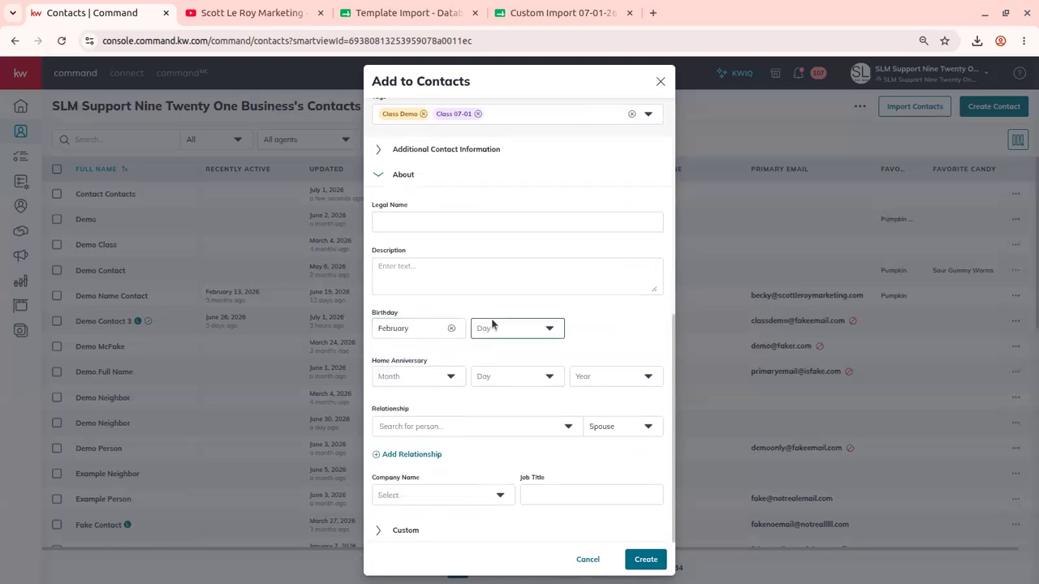
left_click(542, 327)
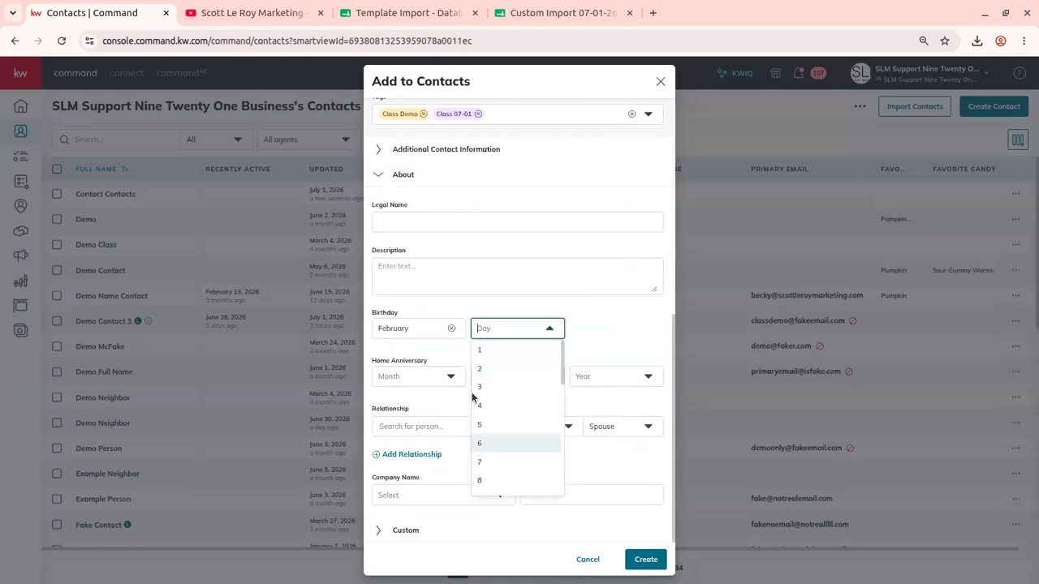
left_click(515, 370)
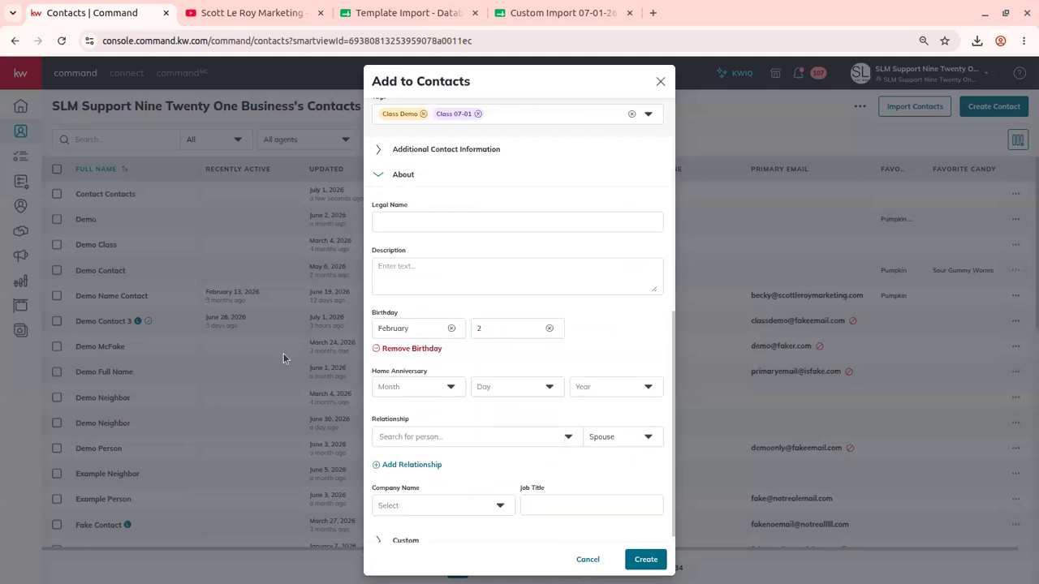
Set the contact's home anniversary to July 1, 2025
left_click(427, 387)
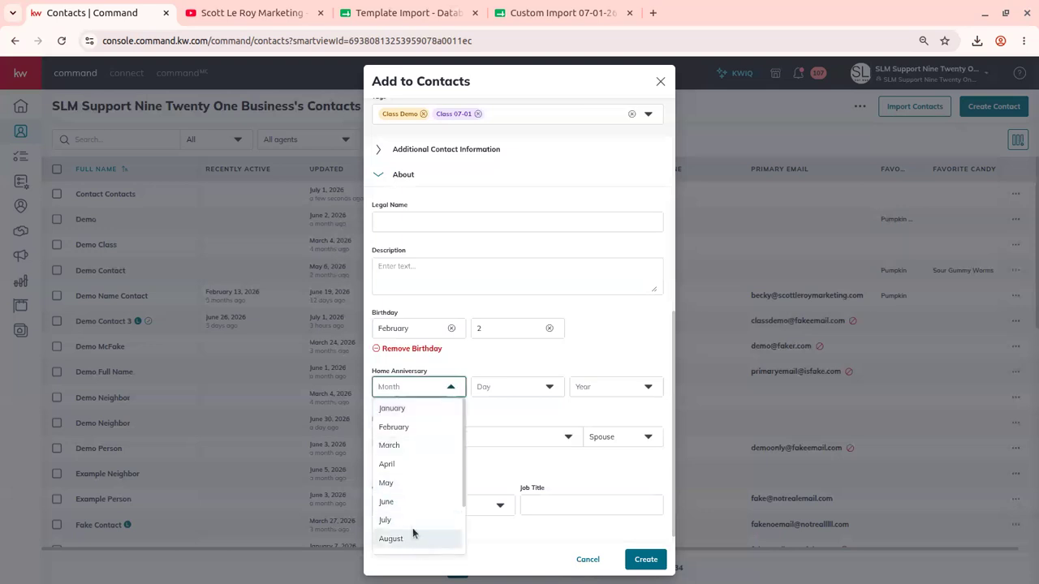
left_click(411, 520)
left_click(493, 387)
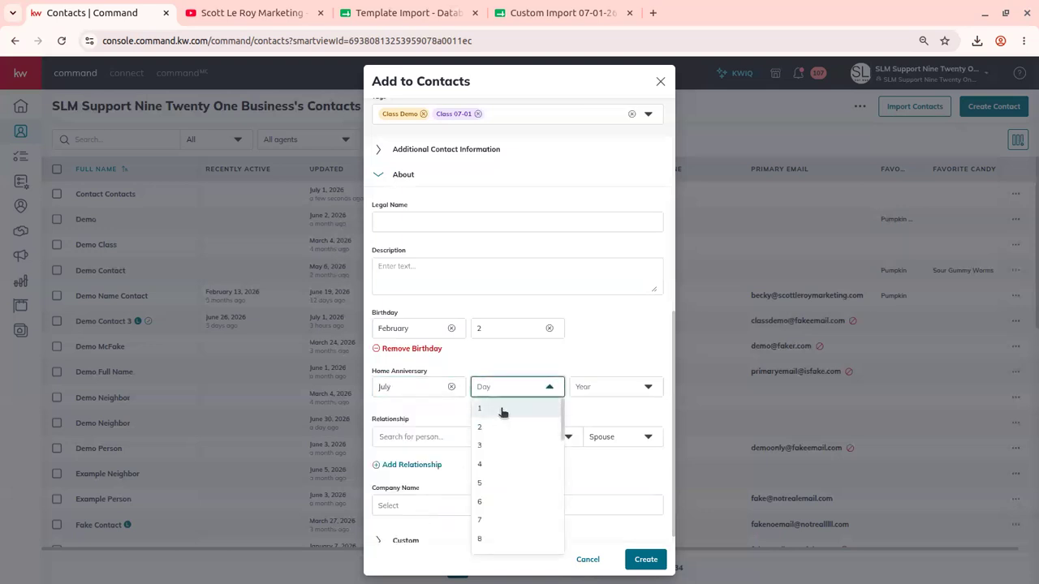
left_click(502, 412)
left_click(578, 387)
scroll(600, 447, "up", 12)
scroll(599, 447, "down", 10)
scroll(598, 440, "down", 5)
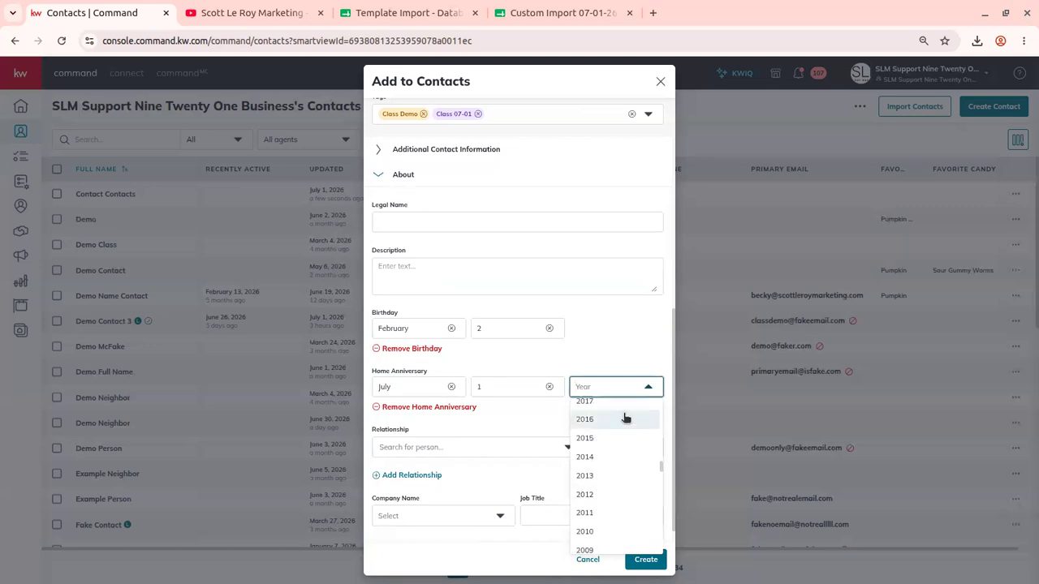
scroll(625, 418, "up", 2)
left_click(609, 432)
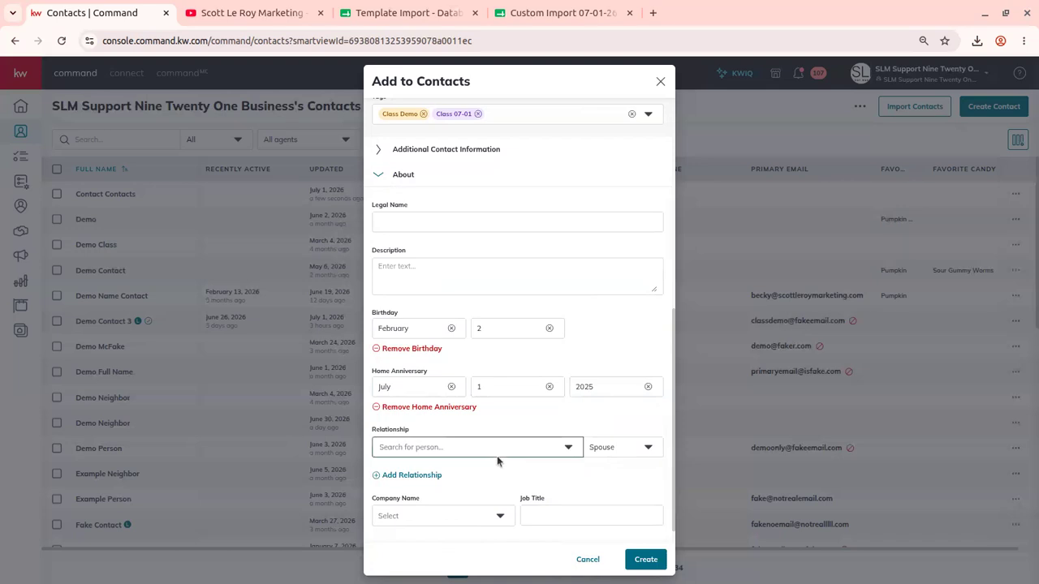
Review the people available for the contact's relationship in the About section without choosing one
left_click(419, 442)
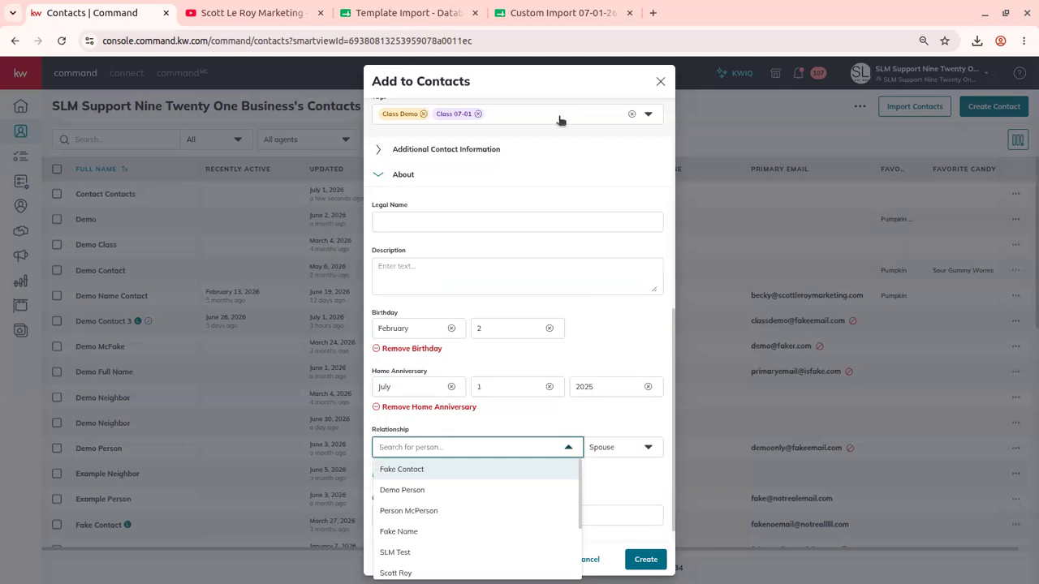
scroll(530, 198, "up", 5)
scroll(530, 198, "down", 5)
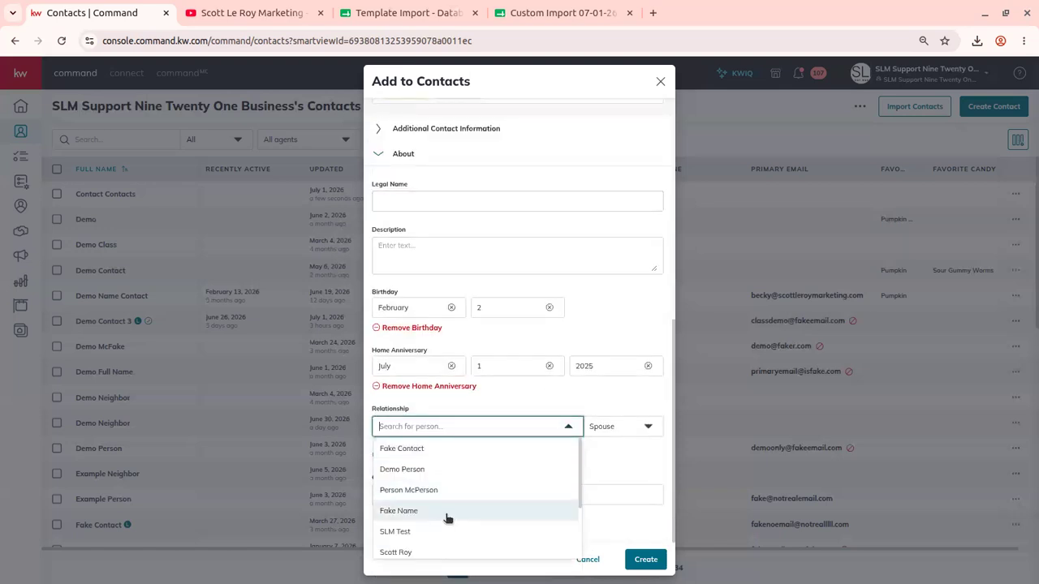
scroll(506, 486, "down", 2)
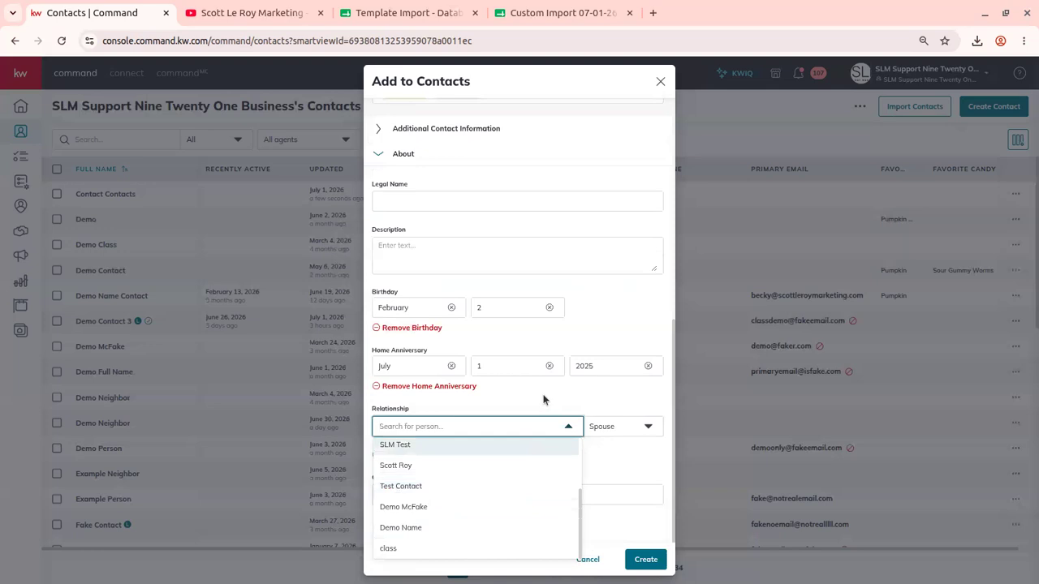
left_click(301, 439)
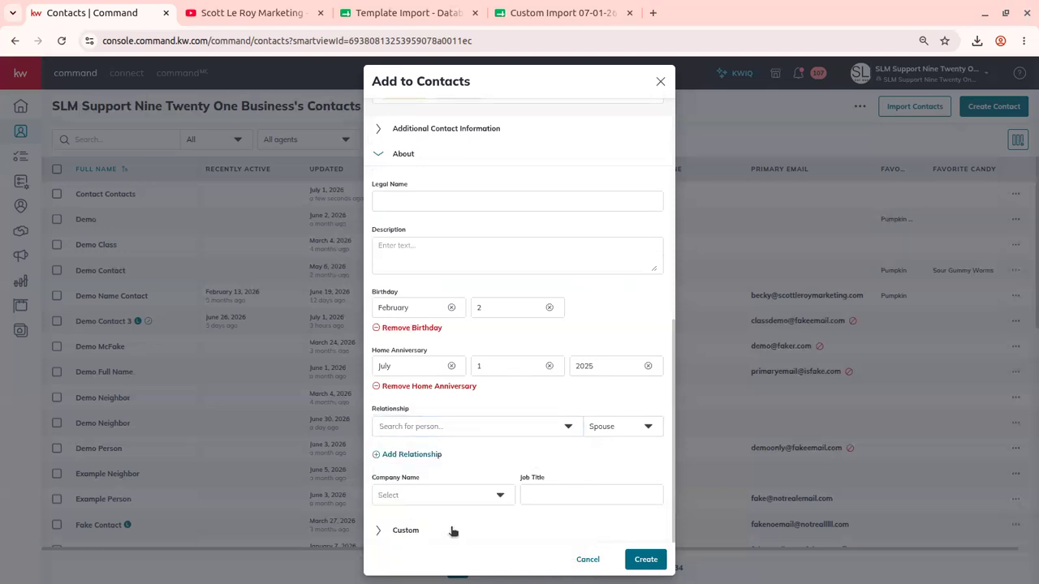
left_click(524, 495)
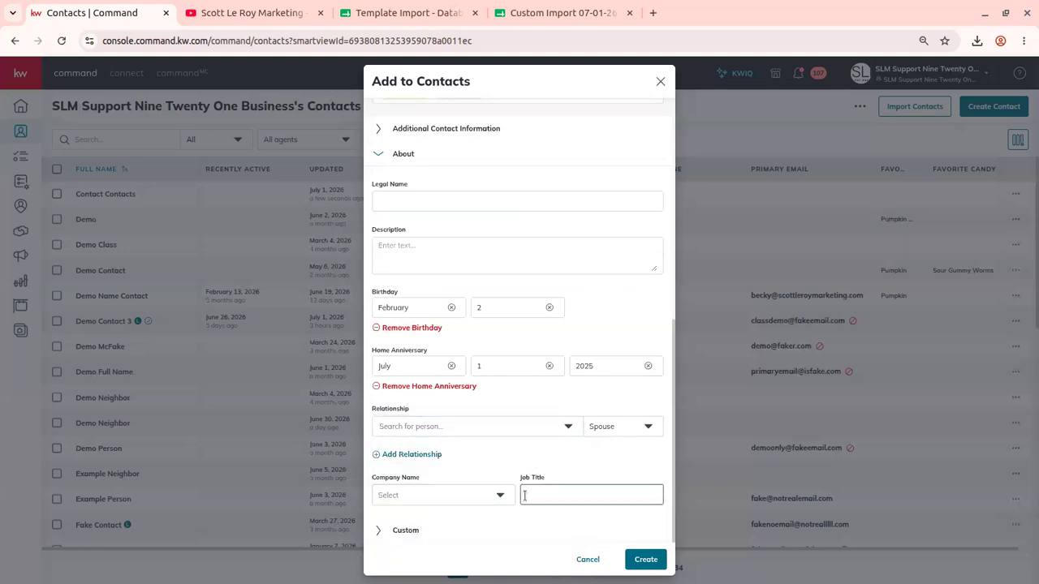
Expand the Custom section and enter Pecan as the contact's Favorite Pie
left_click(378, 530)
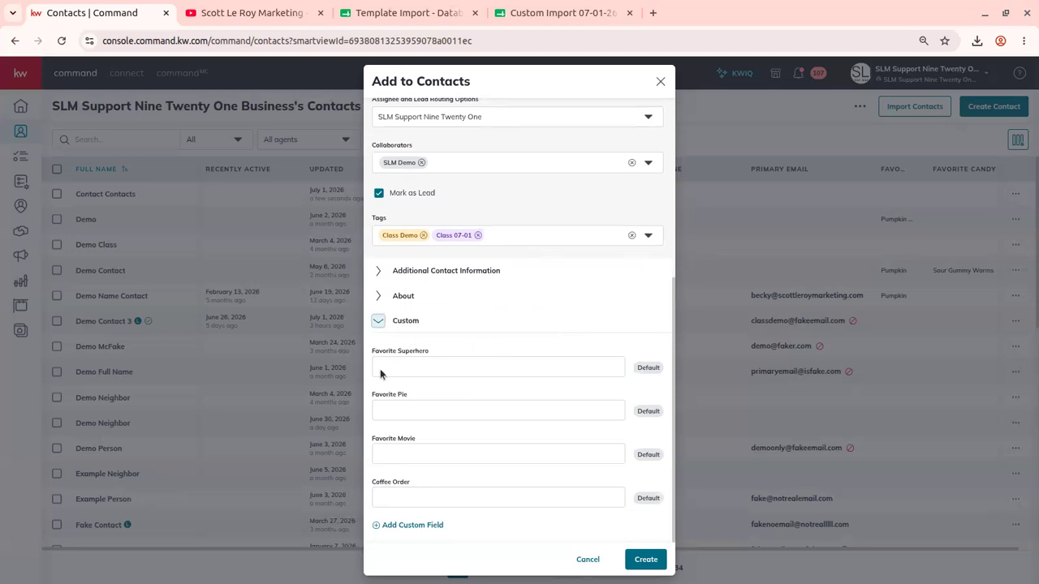
left_click(529, 367)
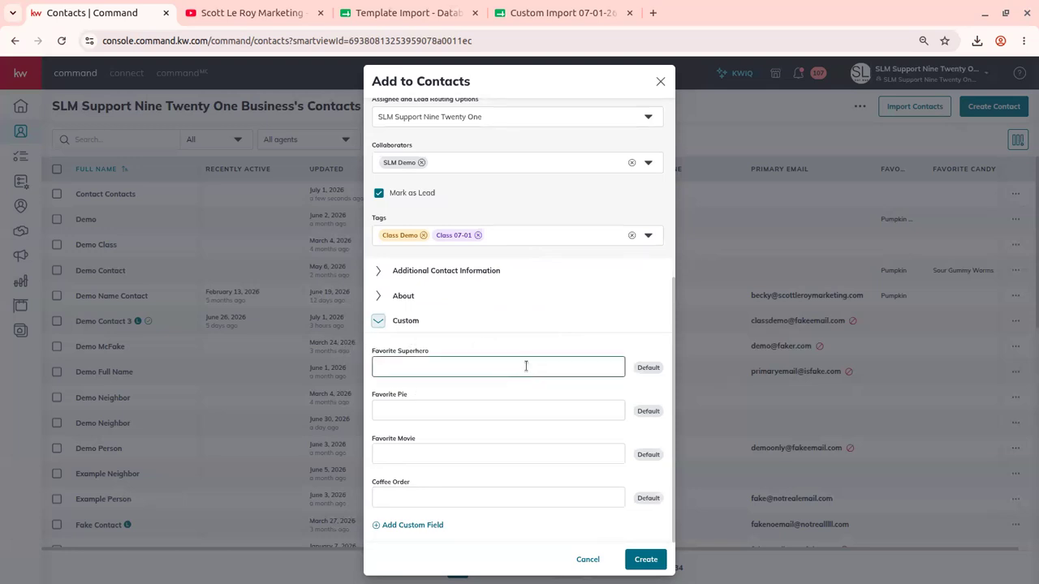
left_click(400, 409)
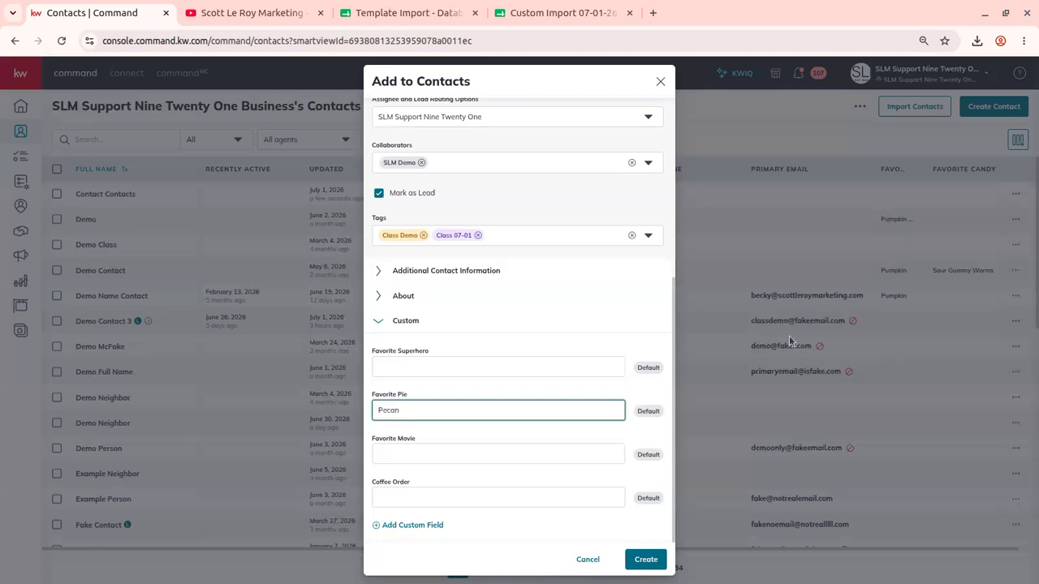
left_click(554, 437)
left_click(427, 459)
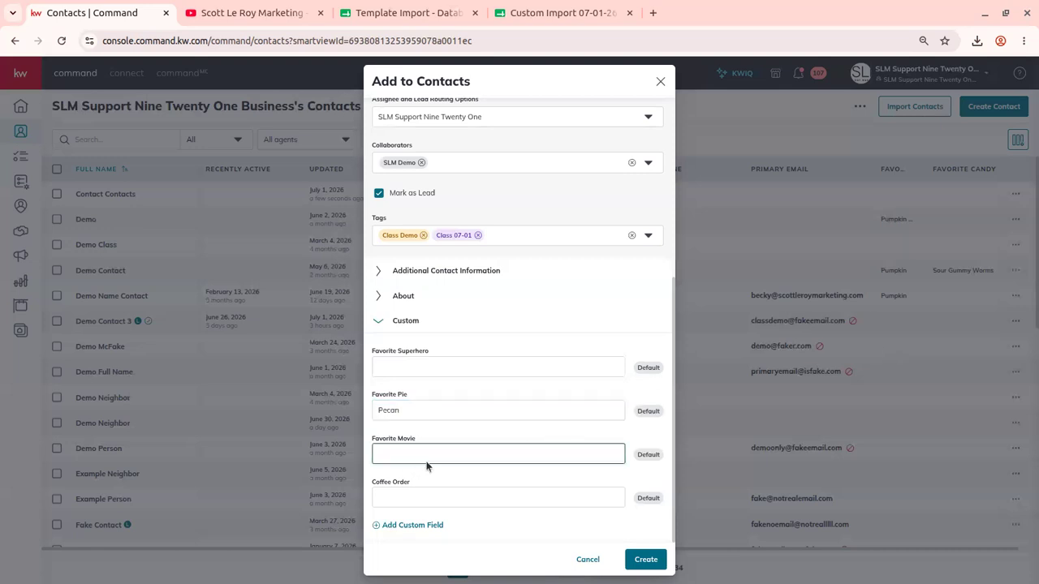
left_click(430, 497)
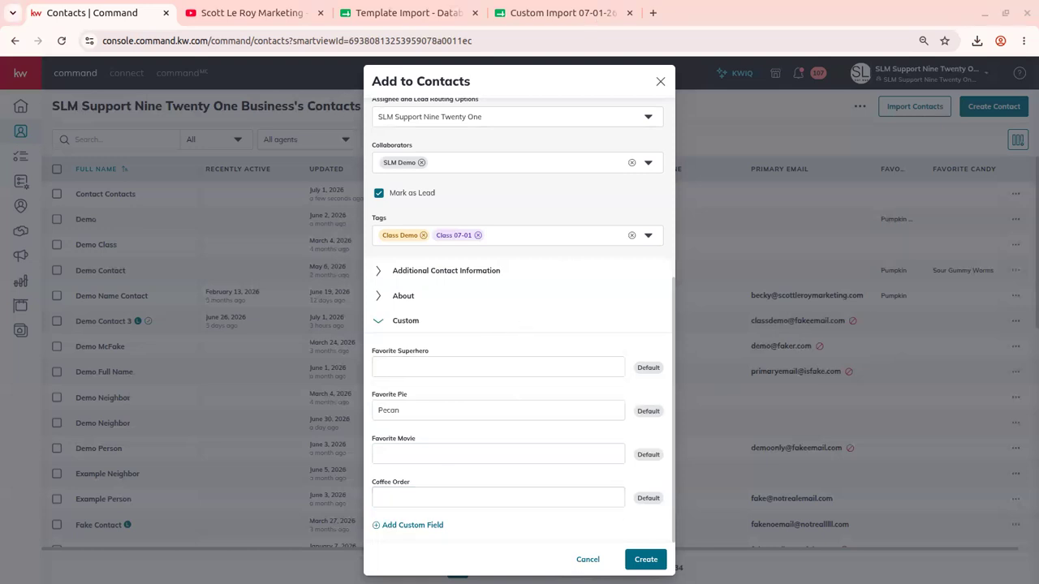
Create a new custom field named Pets Names with the Text field type and add it to the contact
left_click(413, 525)
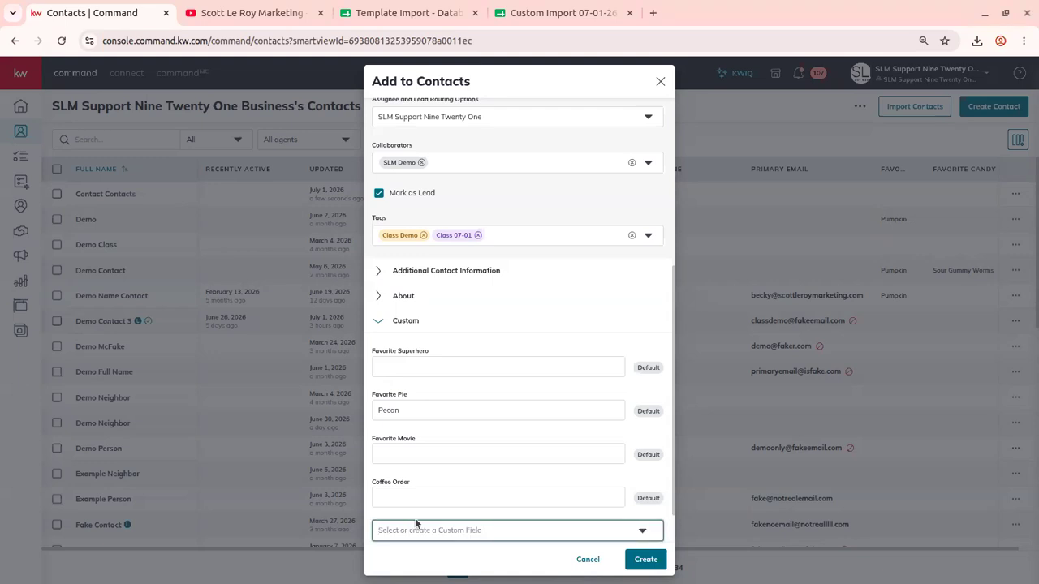
left_click(451, 484)
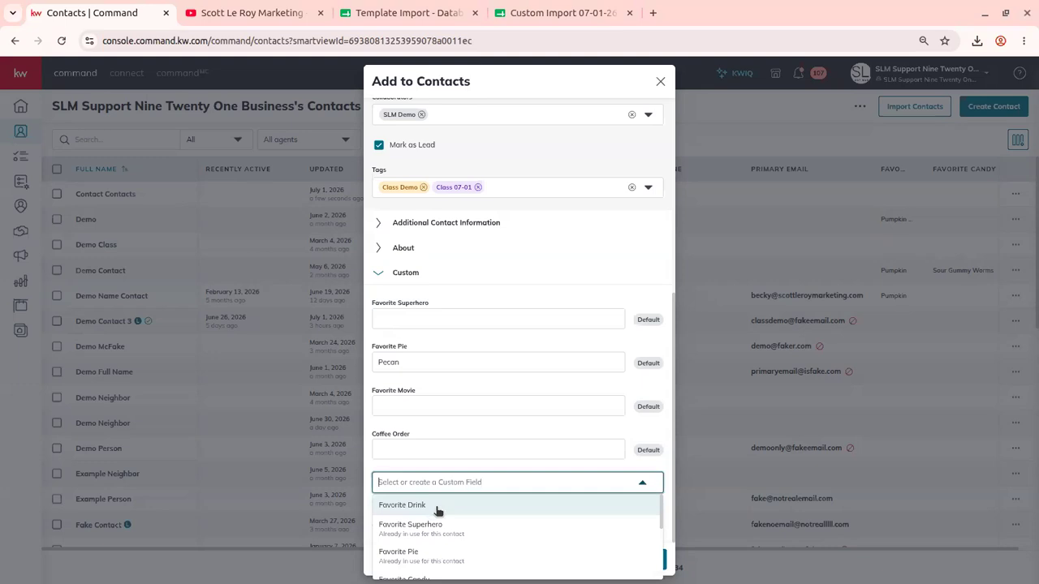
scroll(430, 511, "down", 2)
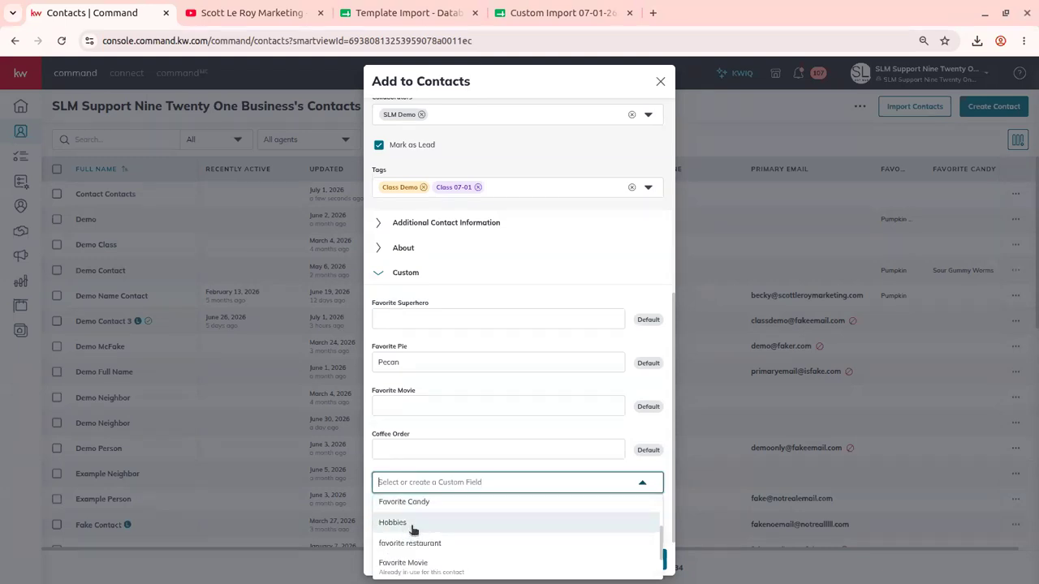
scroll(428, 544, "down", 1)
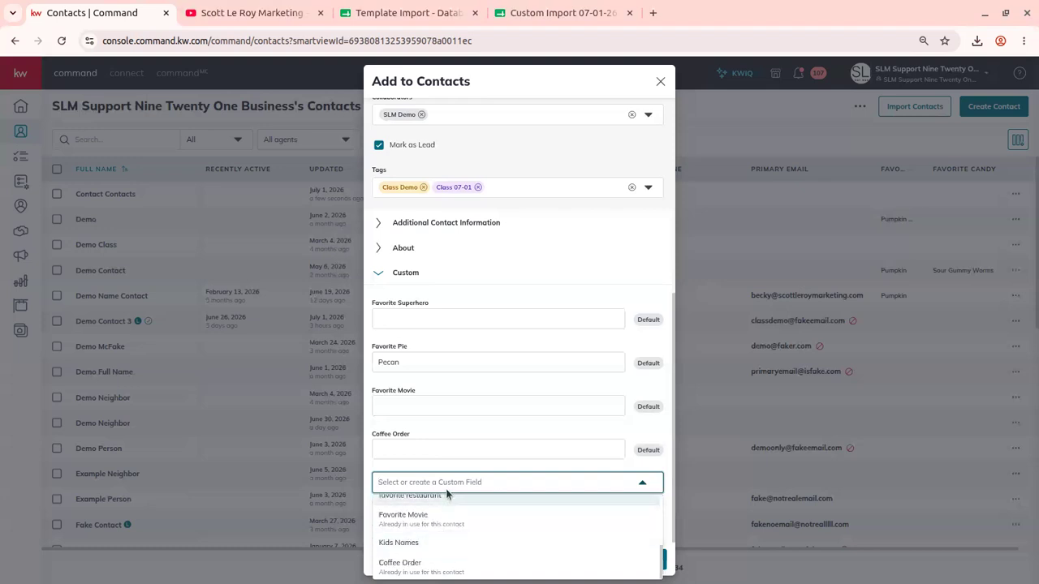
type("Pet")
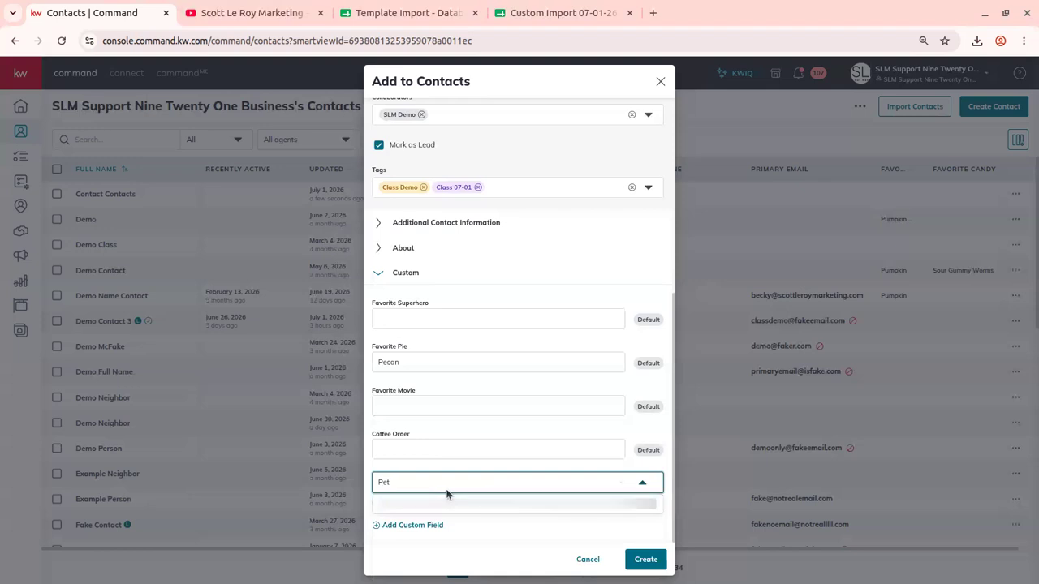
type("s Names")
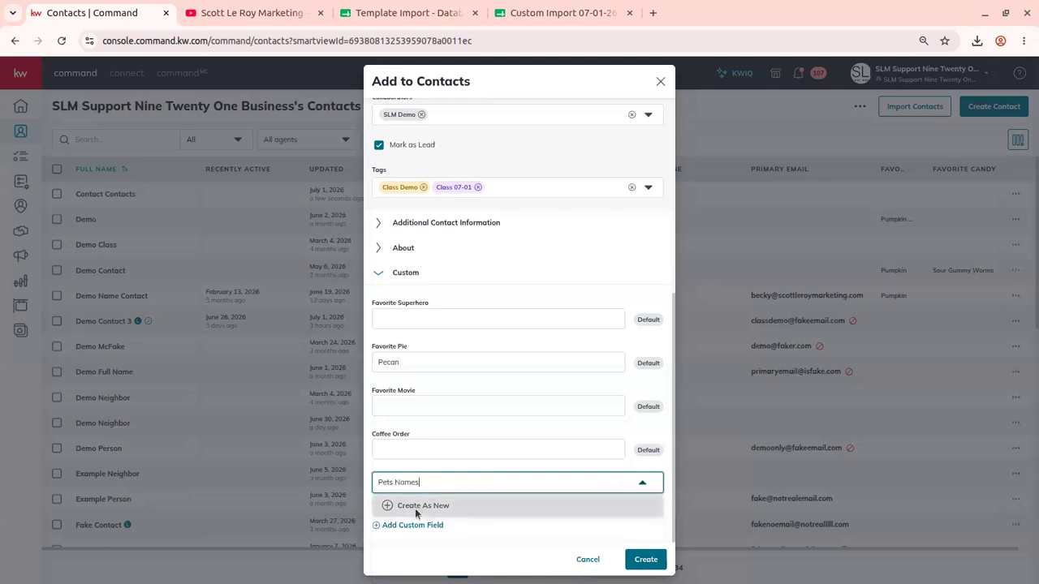
left_click(415, 506)
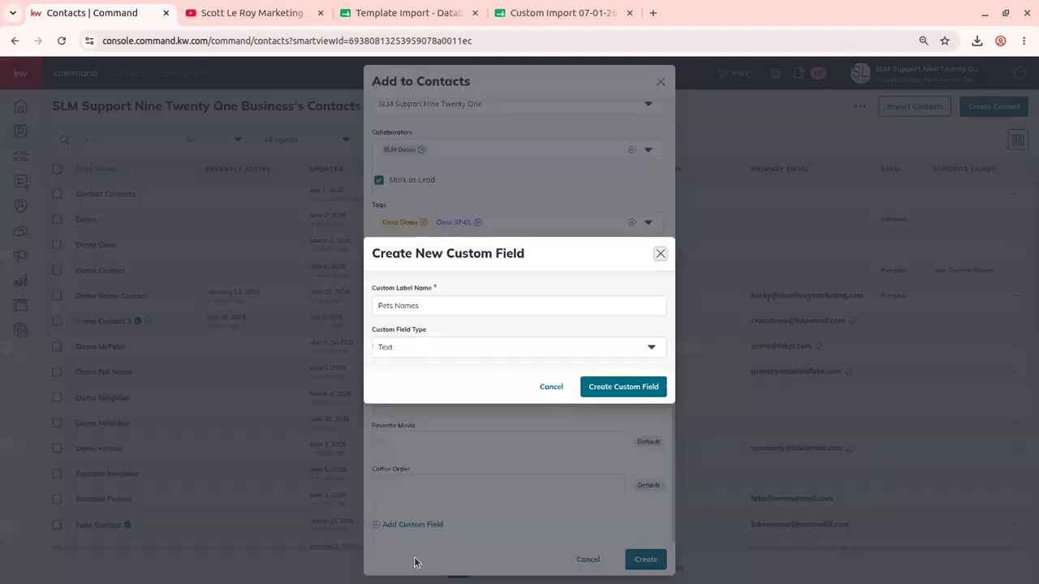
left_click(418, 343)
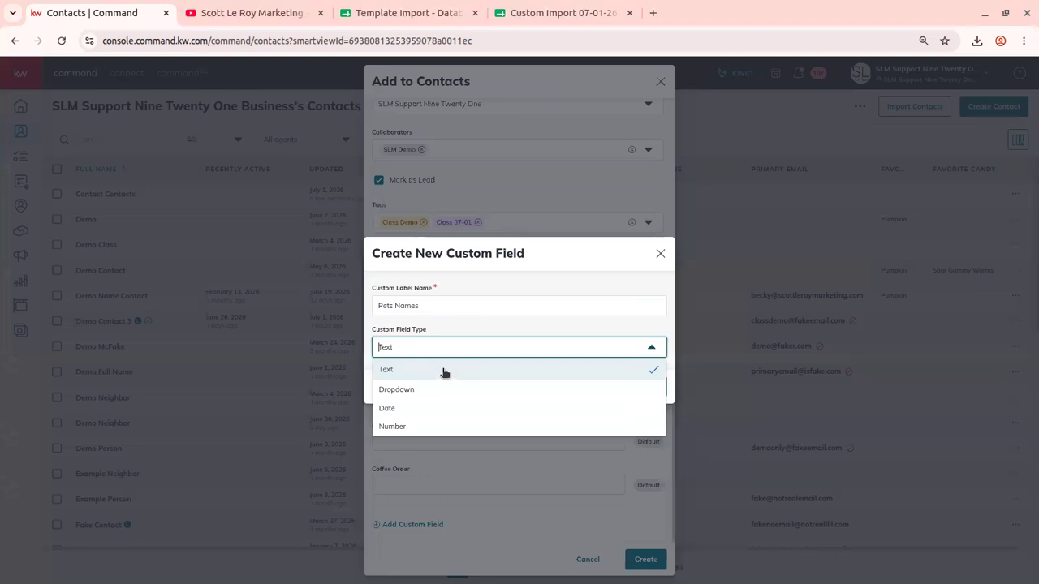
left_click(444, 372)
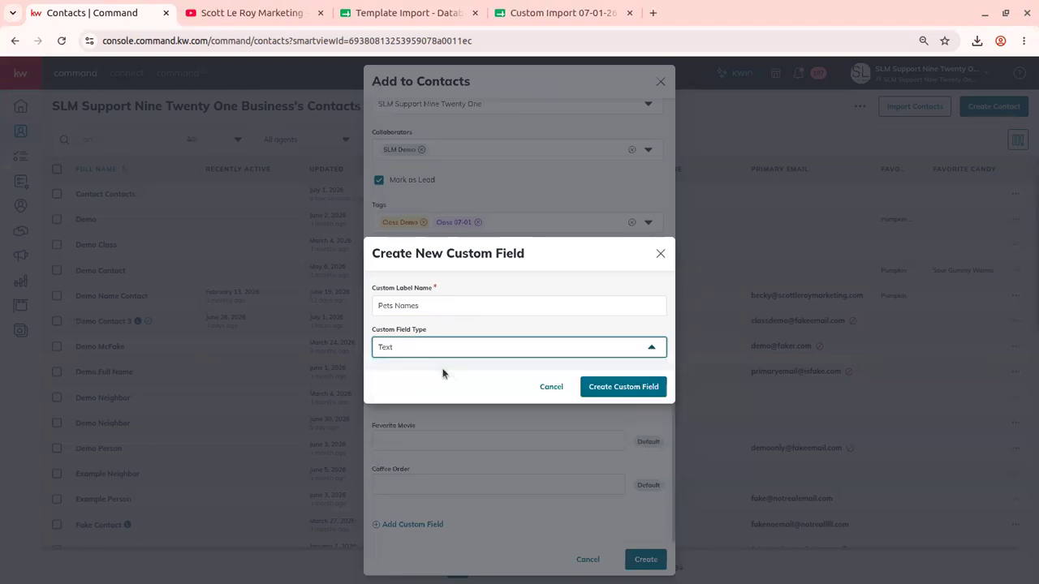
left_click(625, 387)
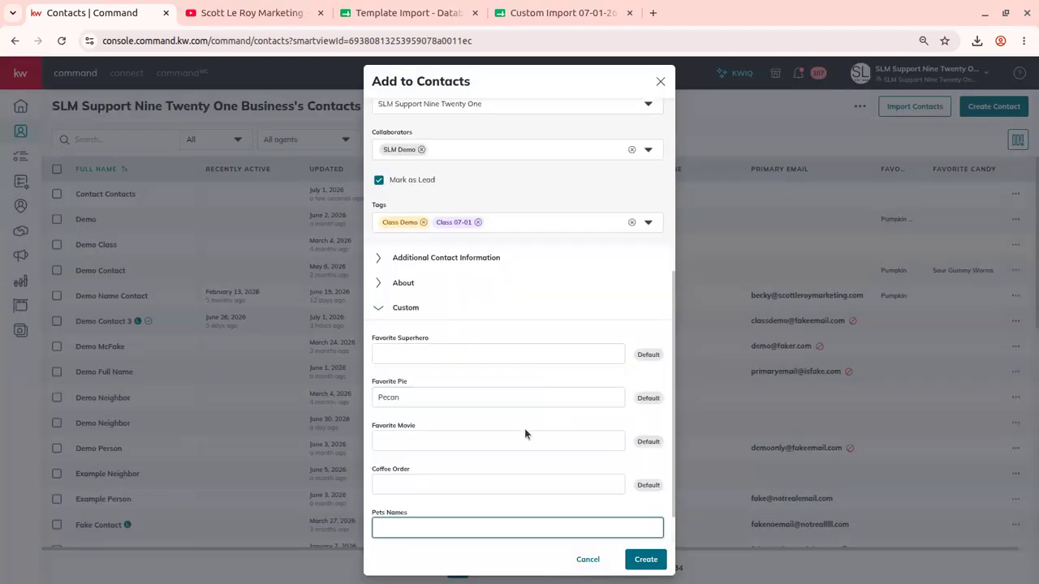
Enter Fido in the Pets Names field and create the contact
scroll(525, 429, "down", 1)
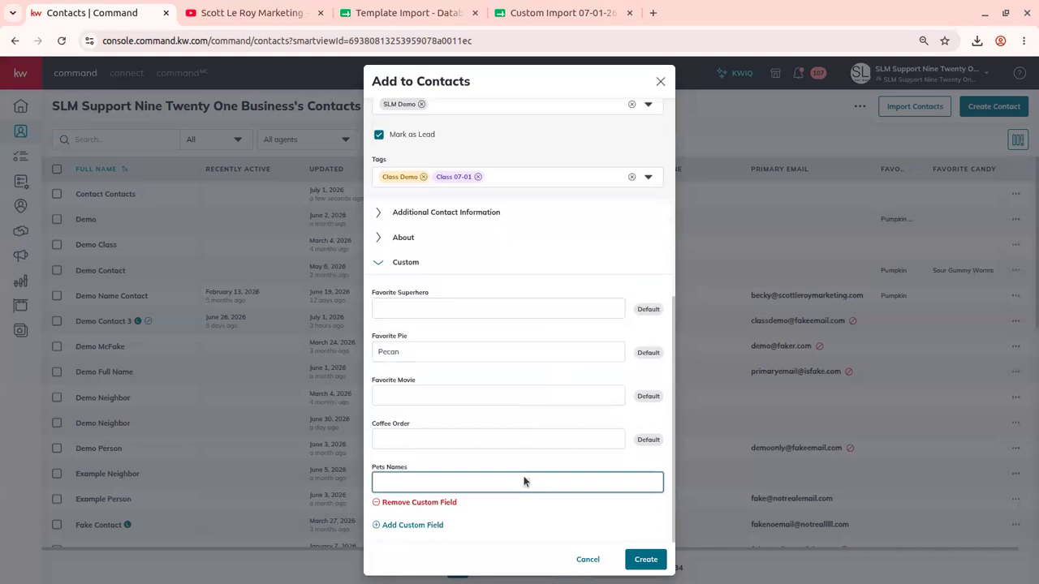
type("Fido")
left_click(564, 468)
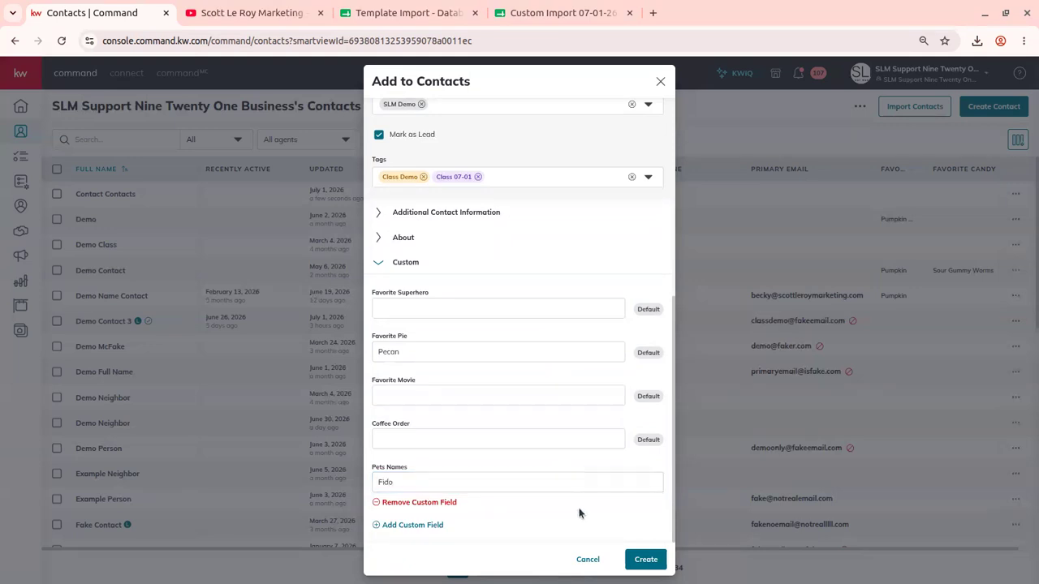
left_click(646, 563)
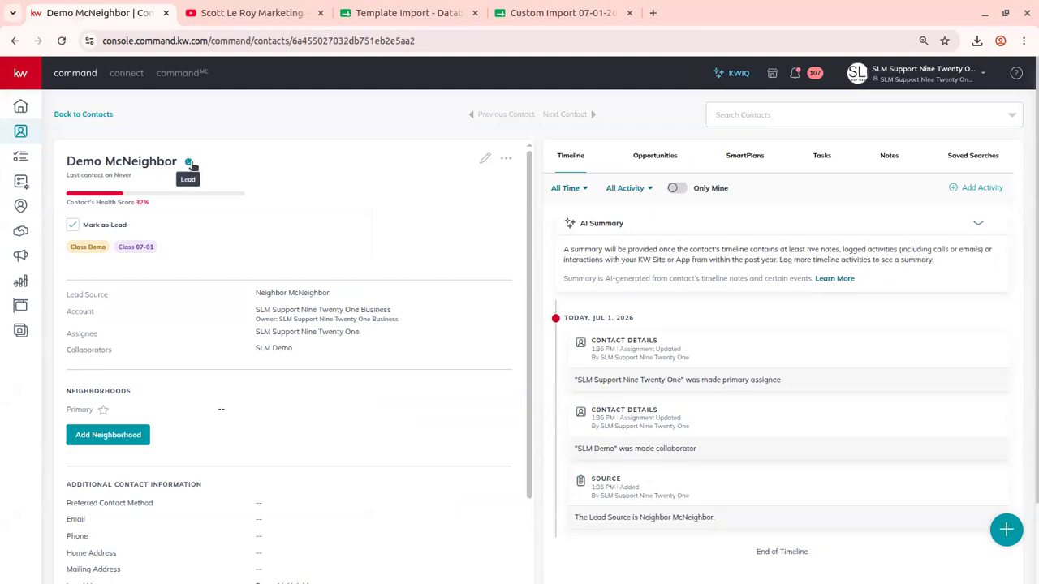
Toggle the contact's lead mark off and back on
left_click(75, 227)
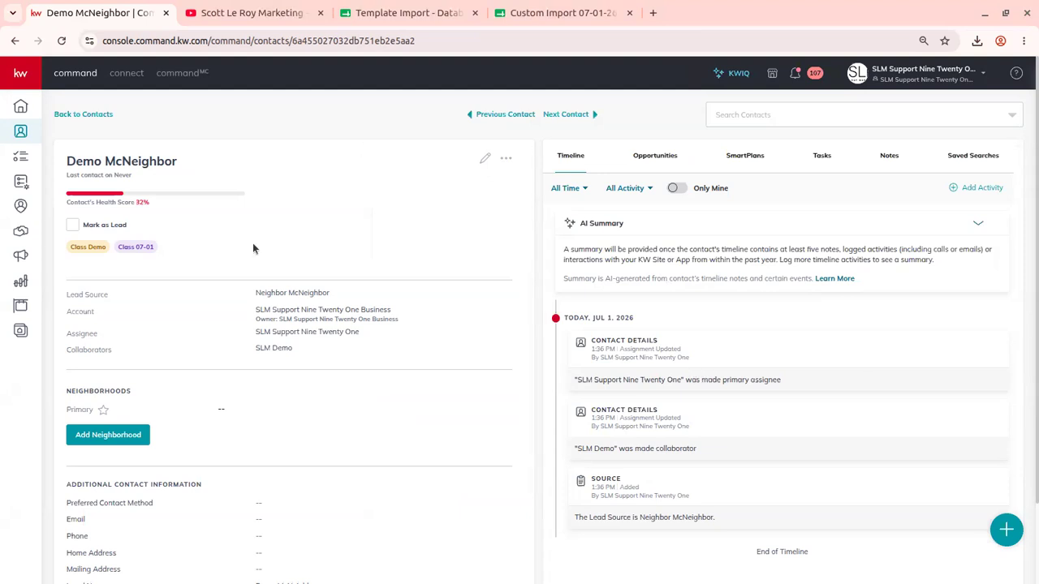
left_click(73, 227)
View the new contact's edit form, close it without changes, and check the contact's additional options
left_click(483, 157)
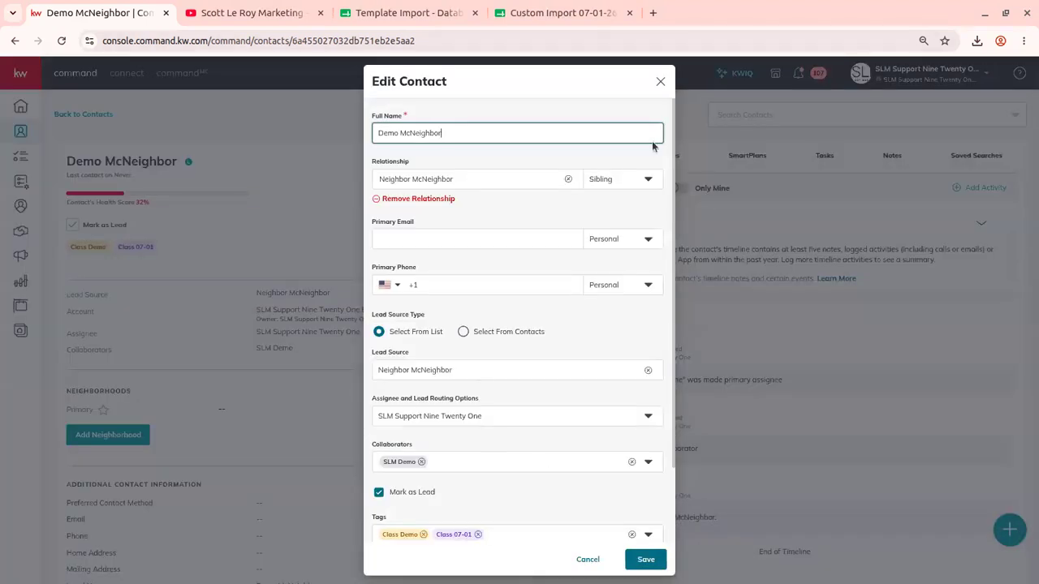
left_click(660, 82)
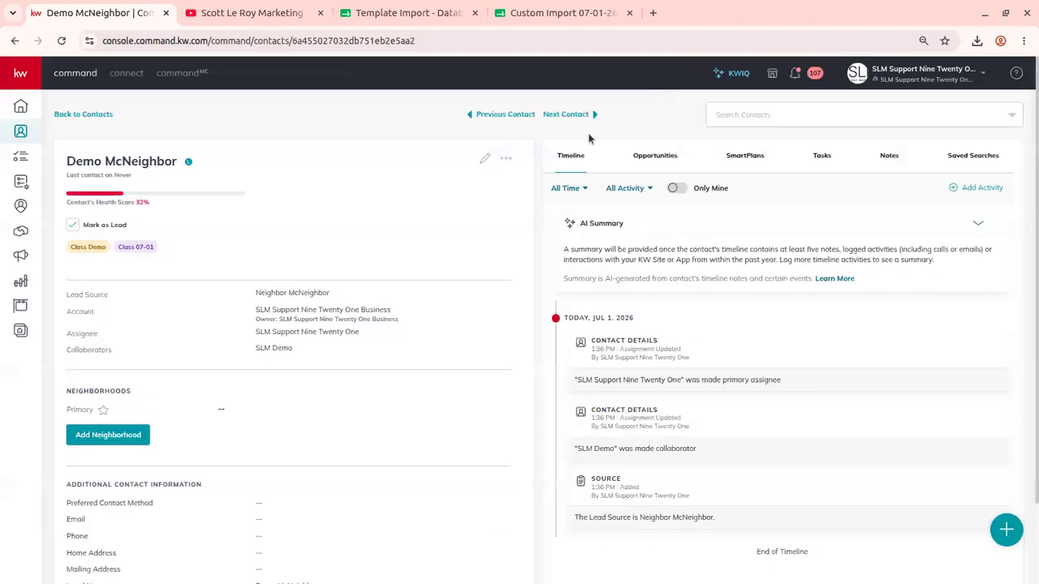
left_click(507, 158)
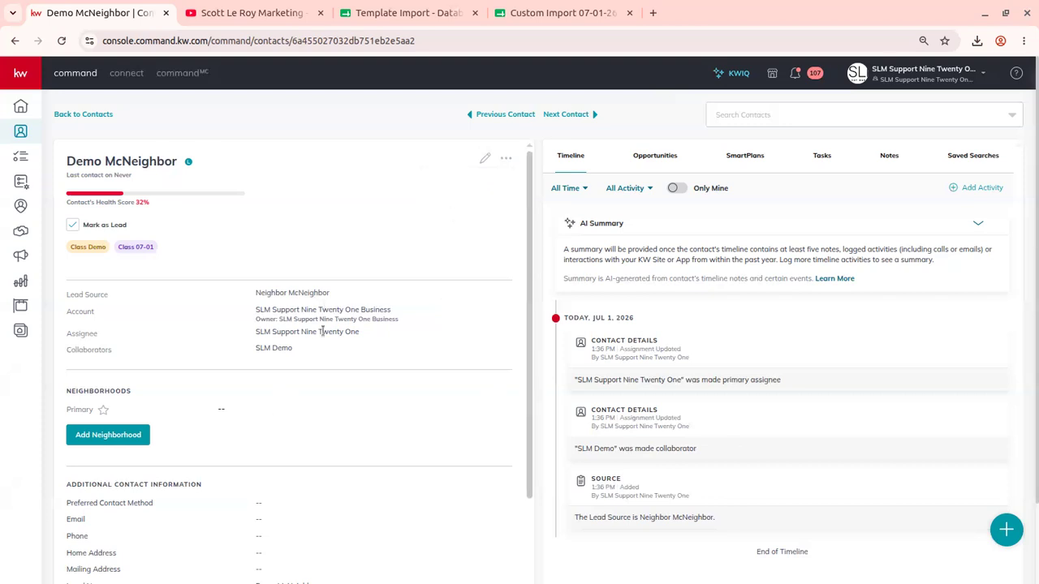
Look through the new contact's detail sections, from lead source down to the additional information
scroll(385, 279, "down", 2)
scroll(280, 208, "up", 1)
scroll(279, 209, "up", 1)
scroll(267, 382, "down", 3)
scroll(351, 560, "down", 2)
scroll(338, 525, "up", 3)
scroll(301, 487, "up", 2)
Search for orlando in the contact's neighborhoods and add Waterford-Orlando
left_click(130, 434)
left_click(128, 433)
type("olando")
key("ctrl+BackSpace")
type("orland")
key("ctrl+BackSpace")
type("orlando")
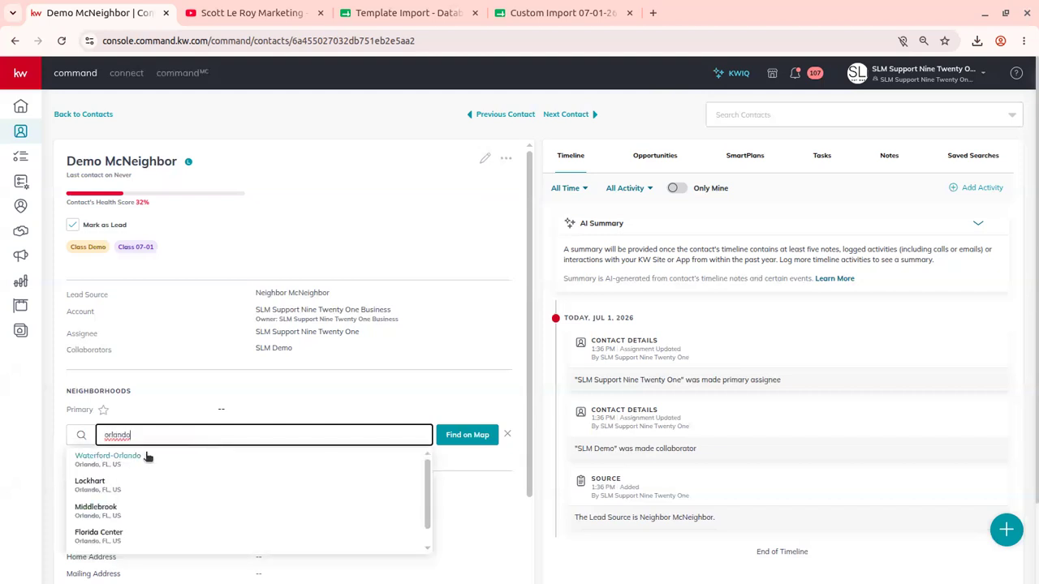
left_click(147, 457)
Add the suggested neighborhoods Villas at Waterford Lakes, Lake Berge and East Waterford to the contact
scroll(341, 406, "down", 1)
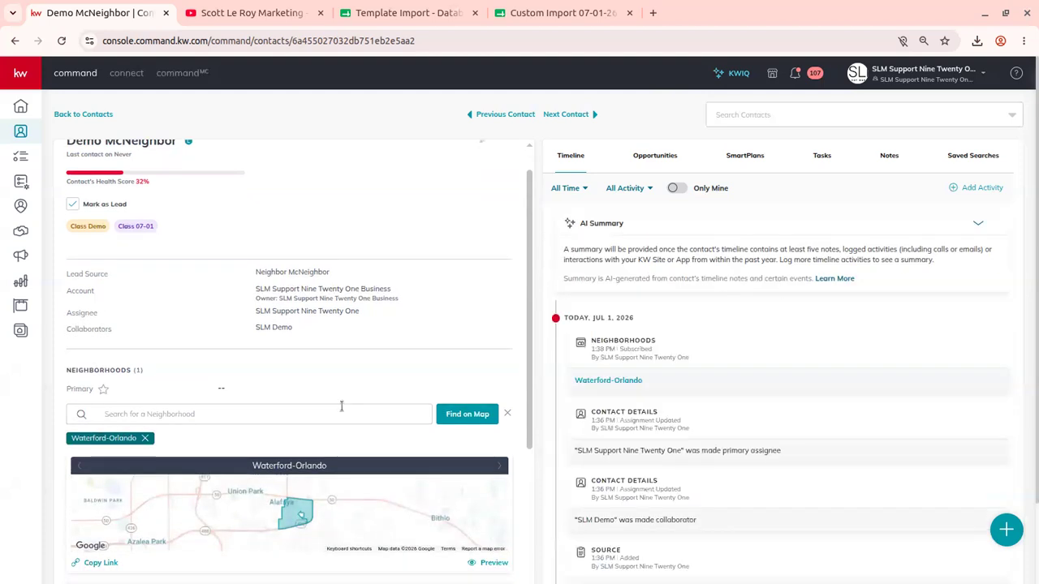
scroll(340, 406, "down", 4)
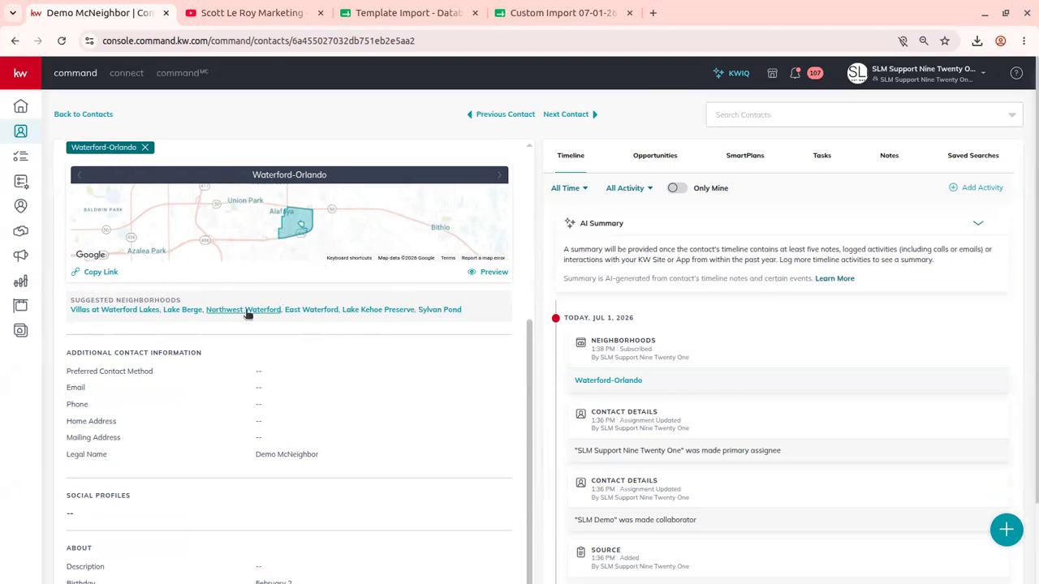
left_click(139, 310)
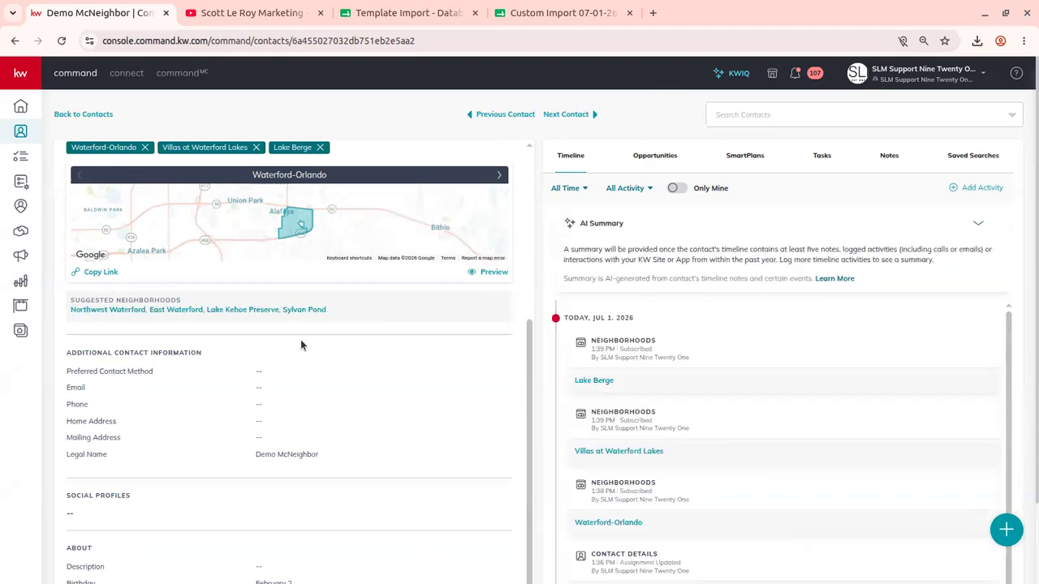
left_click(180, 311)
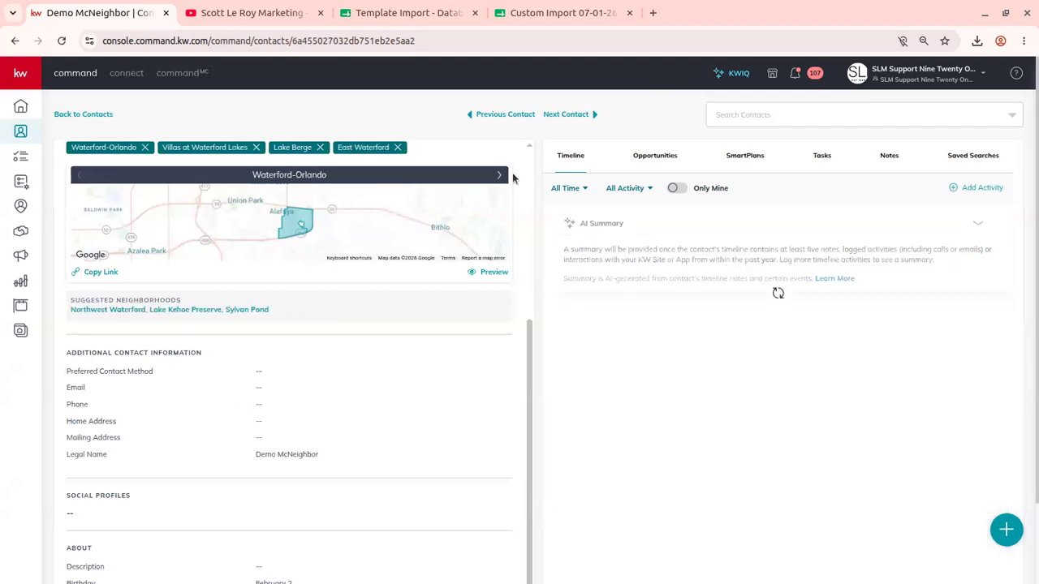
Browse the neighborhood maps forward to East Waterford and back to Waterford-Orlando
left_click(500, 176)
left_click(499, 176)
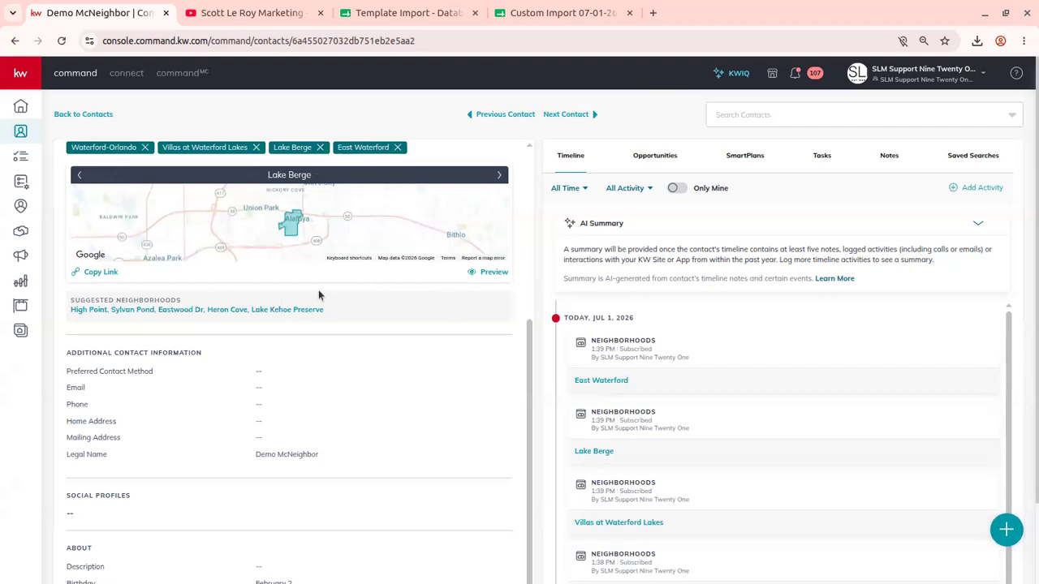
left_click(498, 176)
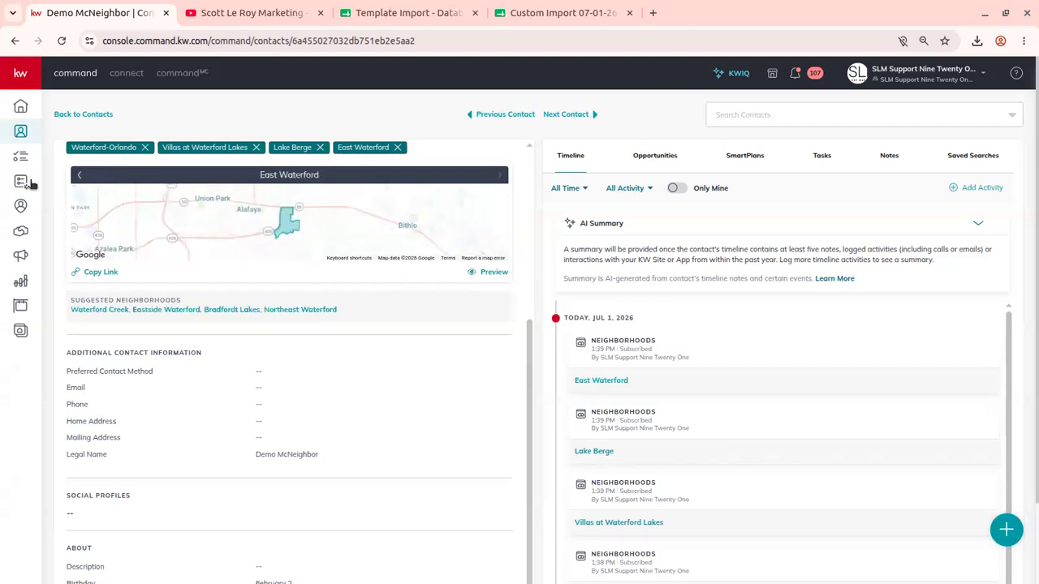
left_click(81, 177)
left_click(80, 178)
left_click(79, 180)
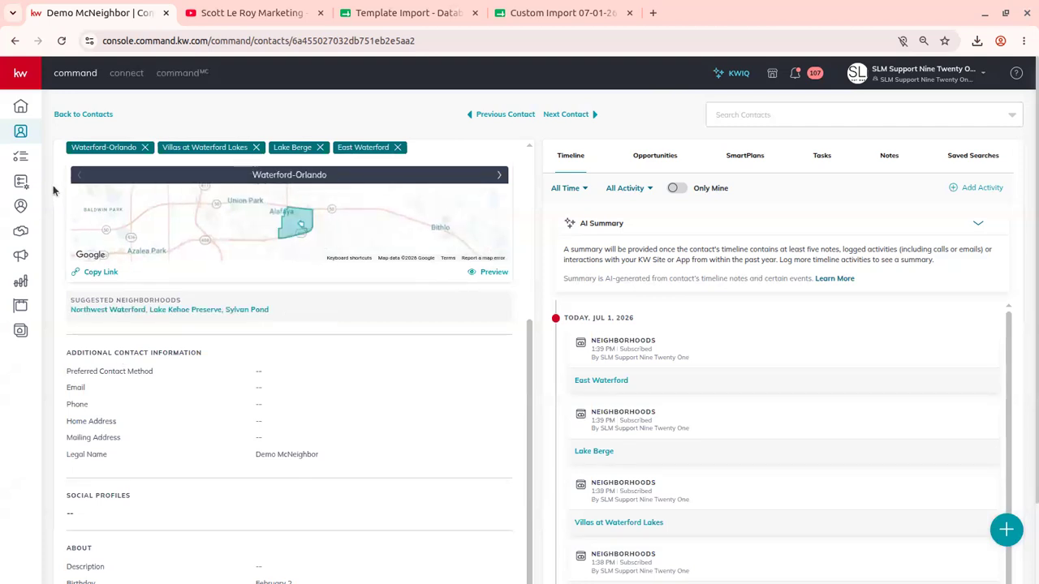
Preview the Waterford-Orlando neighborhood page and examine its market summary, properties, schools and transit sections
scroll(183, 278, "up", 2)
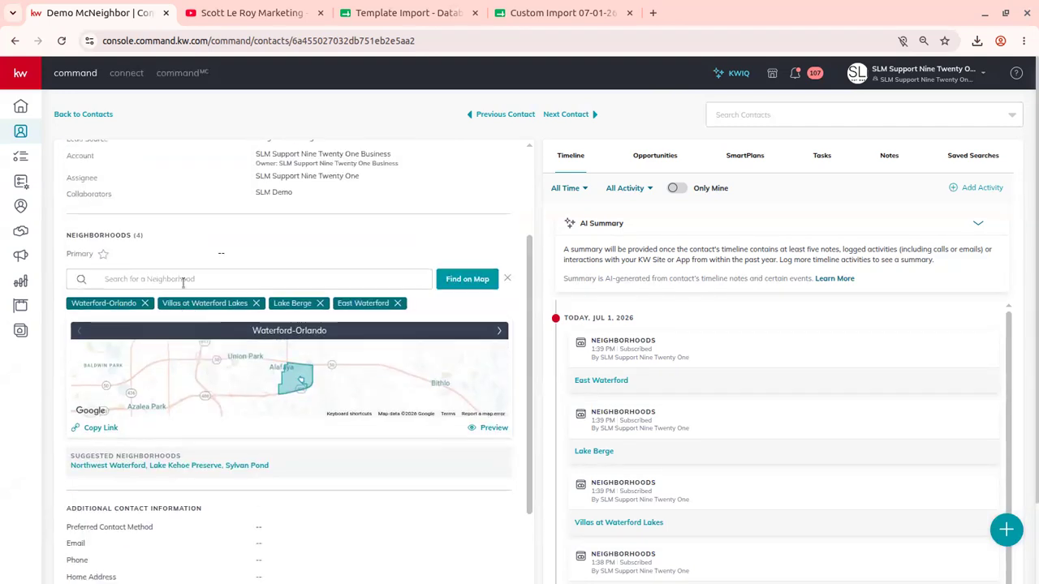
left_click(485, 430)
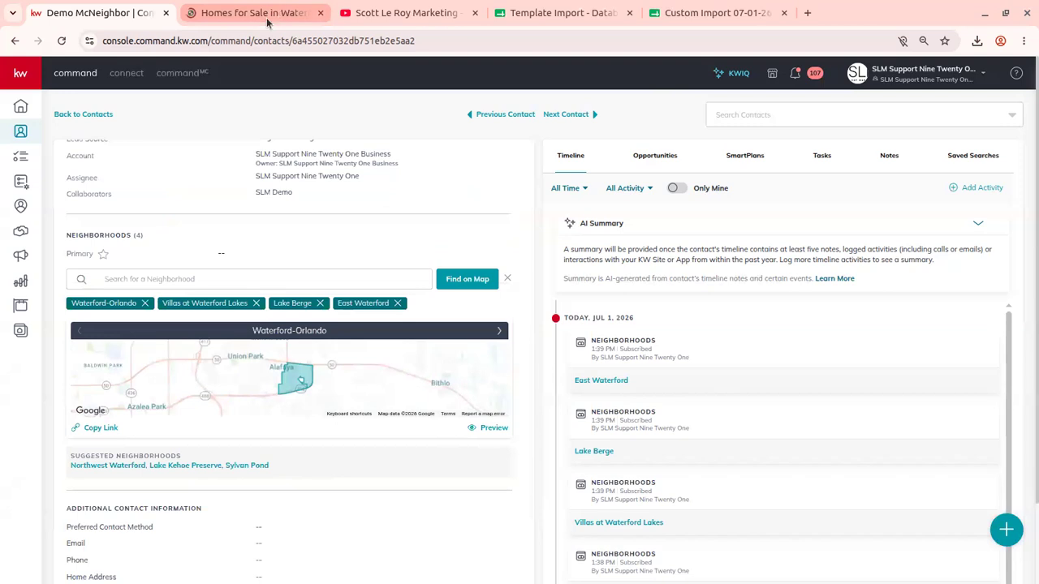
left_click(292, 12)
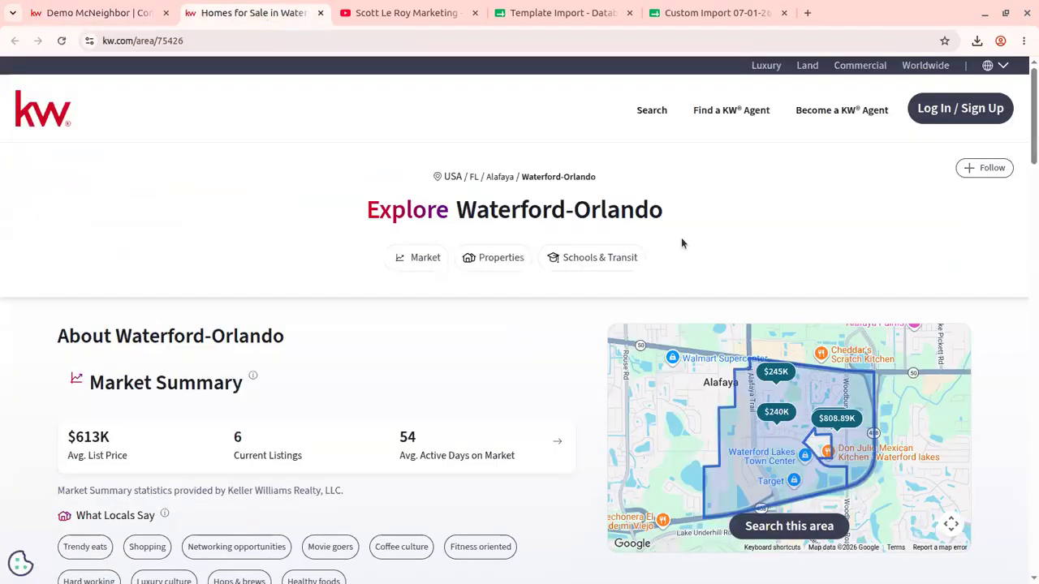
scroll(181, 224, "down", 2)
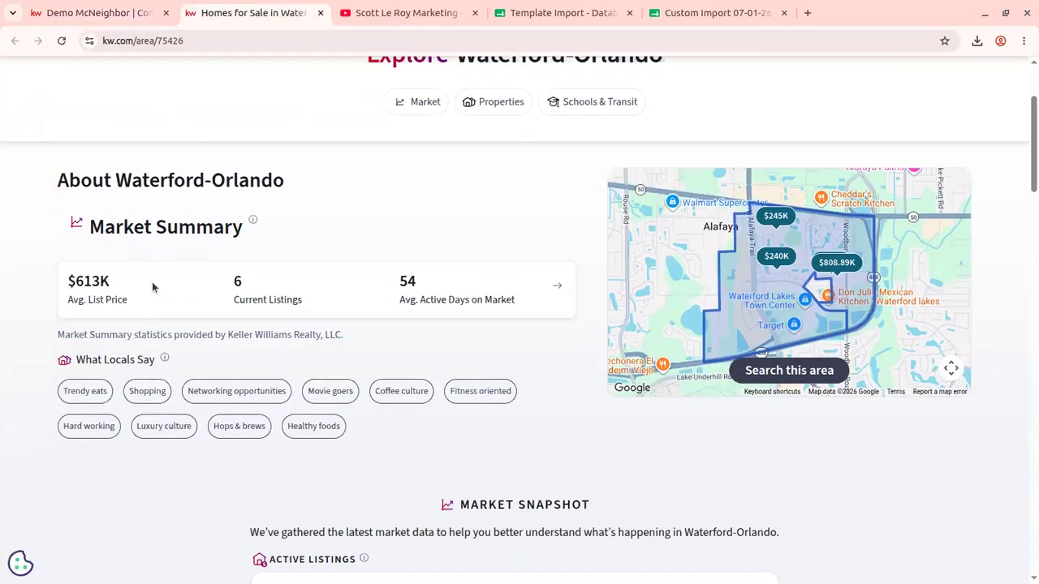
scroll(568, 450, "down", 3)
scroll(397, 298, "down", 5)
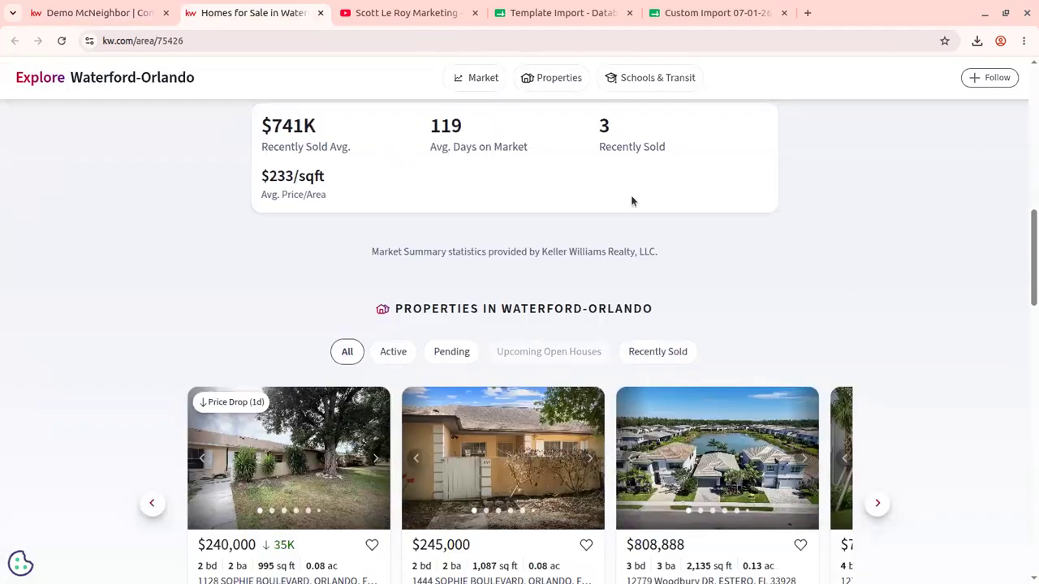
scroll(632, 201, "down", 10)
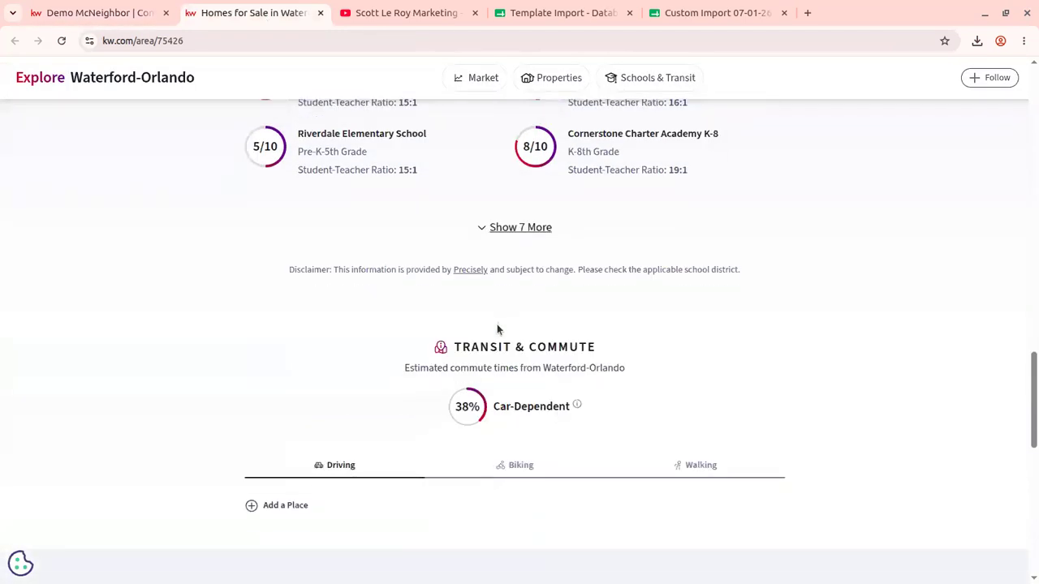
scroll(646, 368, "up", 15)
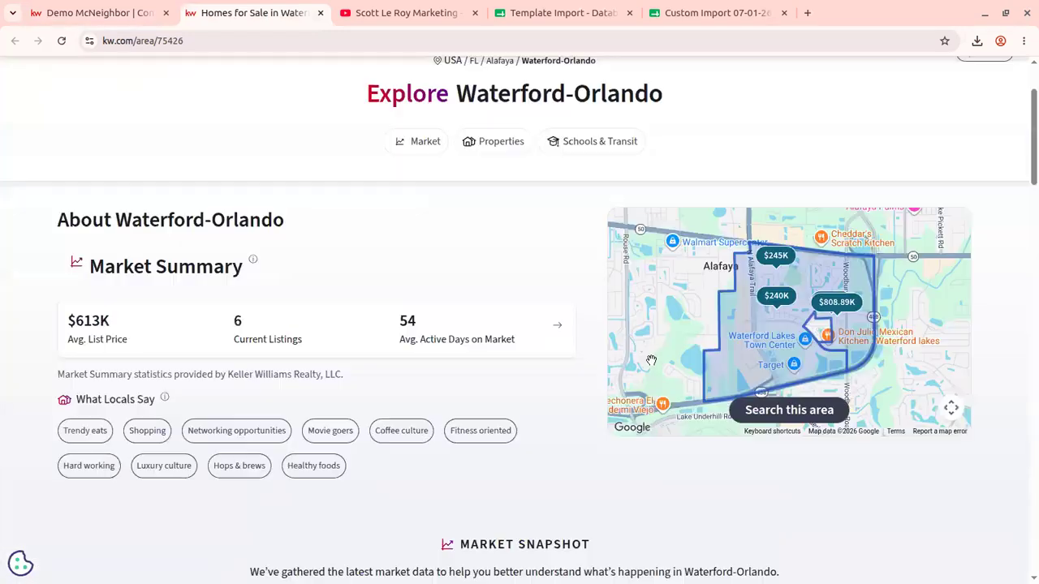
scroll(651, 359, "up", 2)
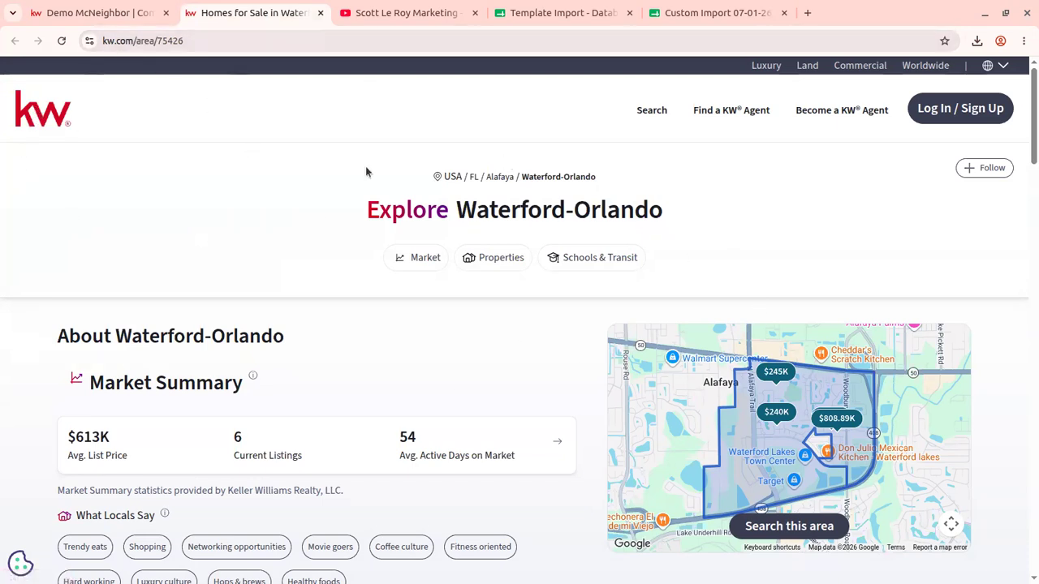
Load the agent-branded version of the Waterford-Orlando page by adding the subdomain scottleroymarketing. before kw.com in its address
left_click(113, 13)
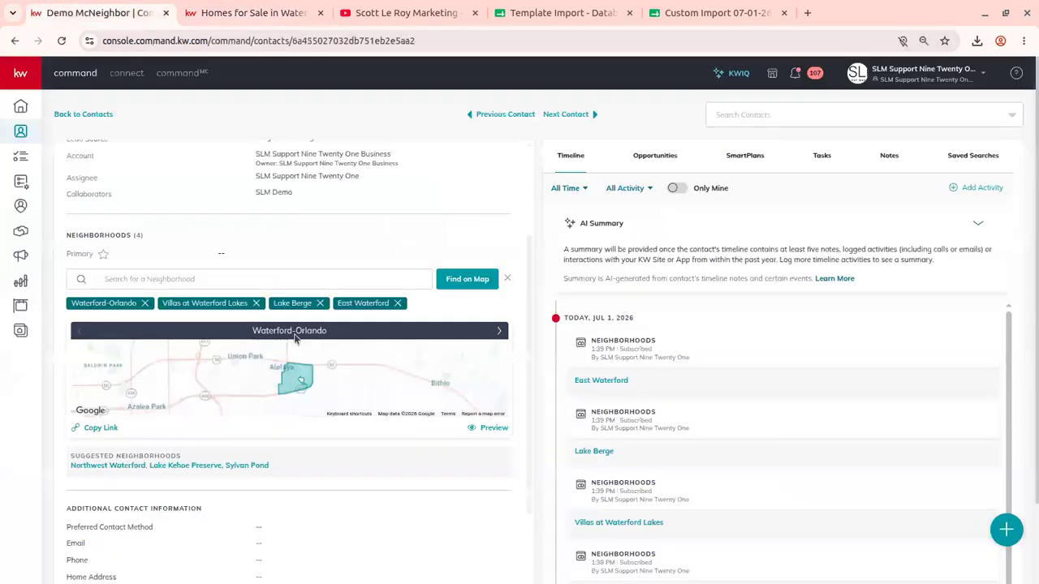
left_click(282, 13)
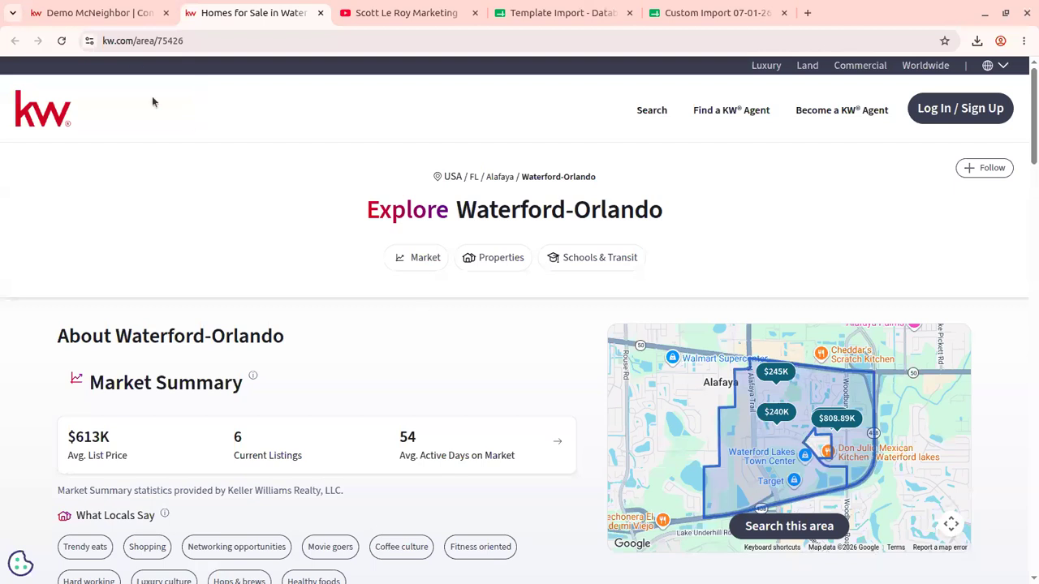
left_click(107, 42)
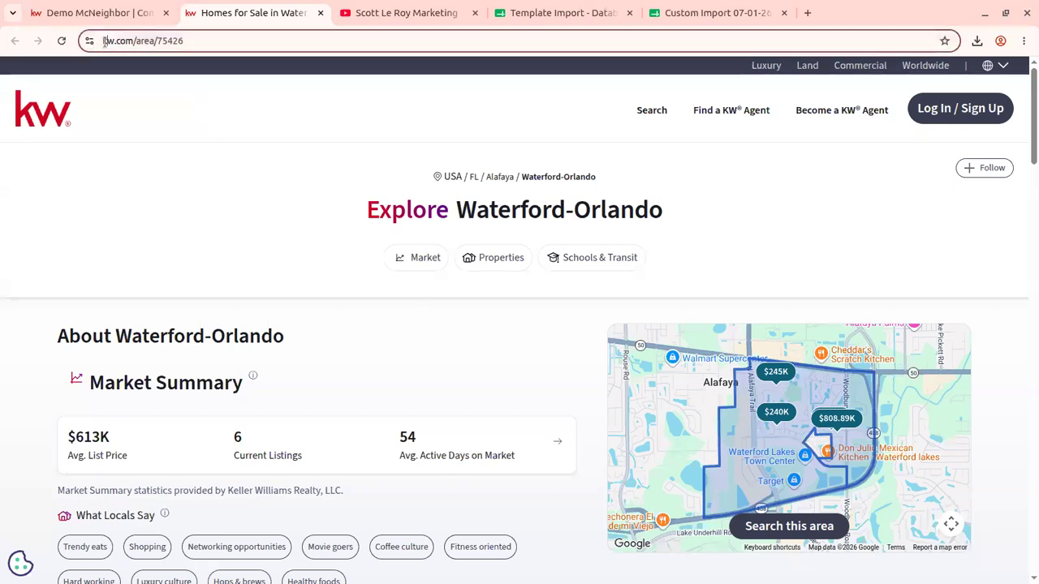
left_click(118, 45)
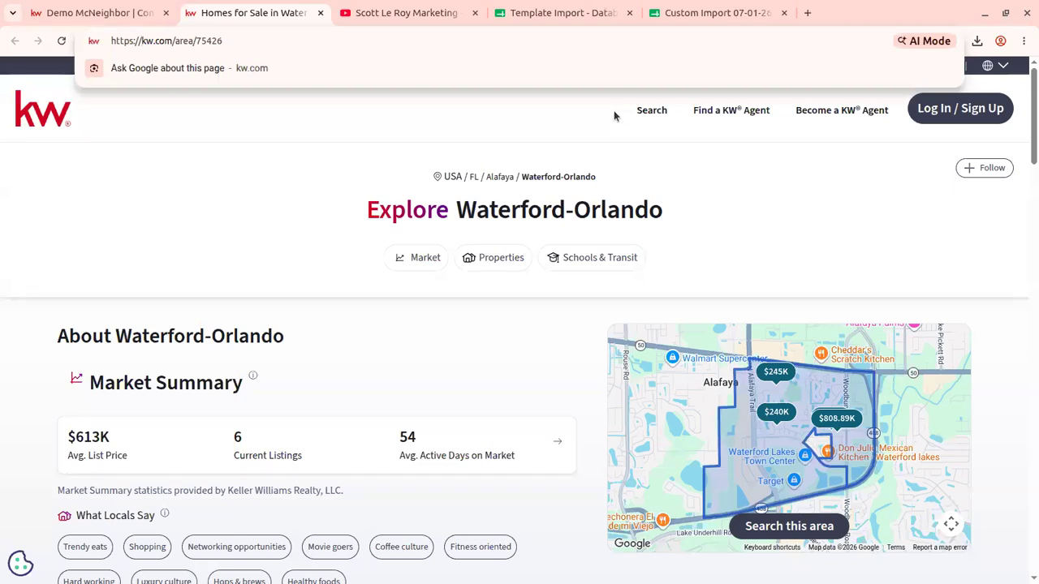
type("scottleroy")
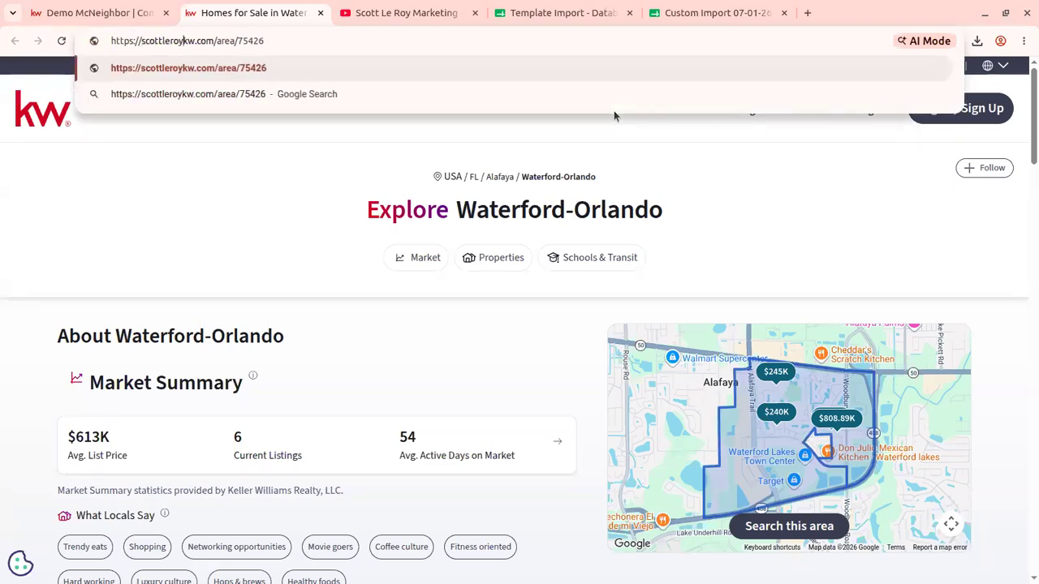
type("marketing.")
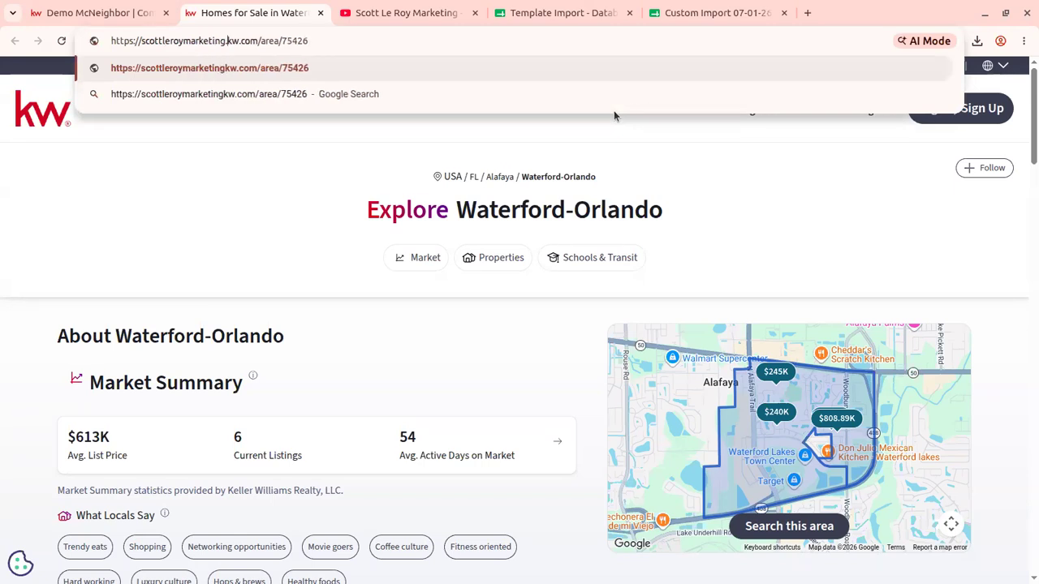
key("Return")
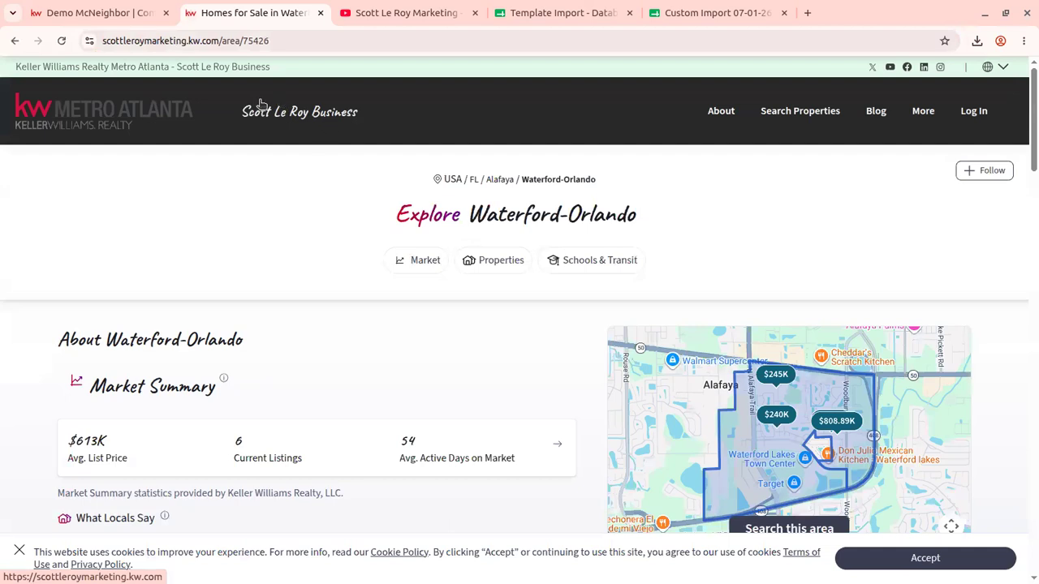
Examine the branded neighborhood page and highlight the scottleroymarketing subdomain in its address
left_click(319, 44)
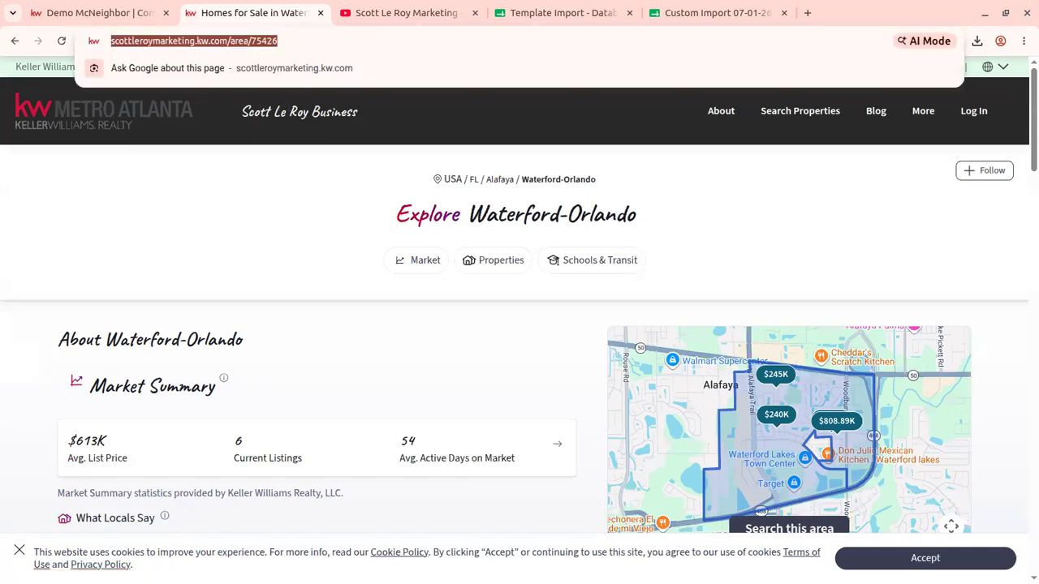
key("alt+Tab")
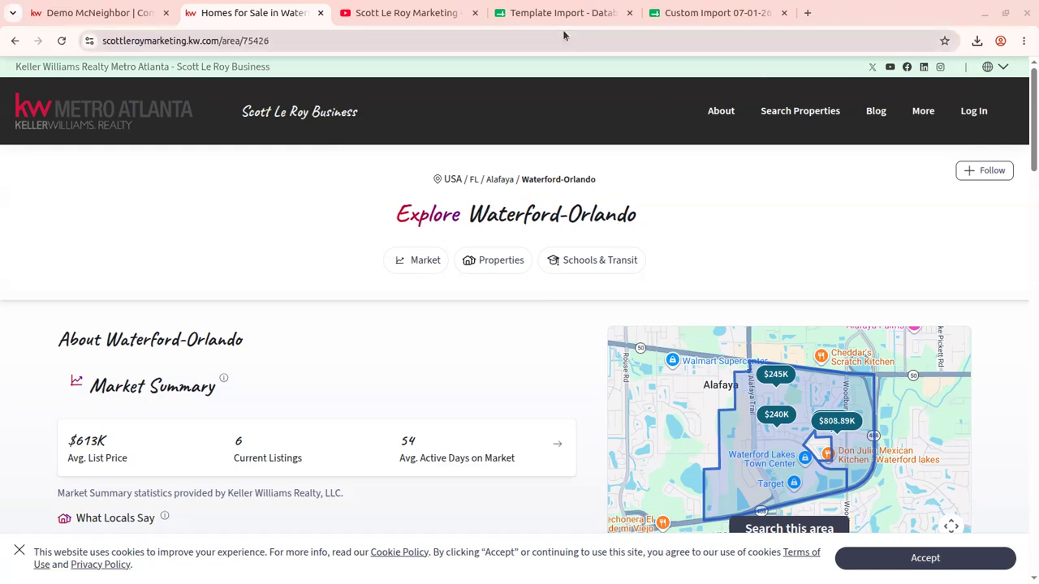
scroll(338, 290, "down", 6)
scroll(342, 287, "up", 5)
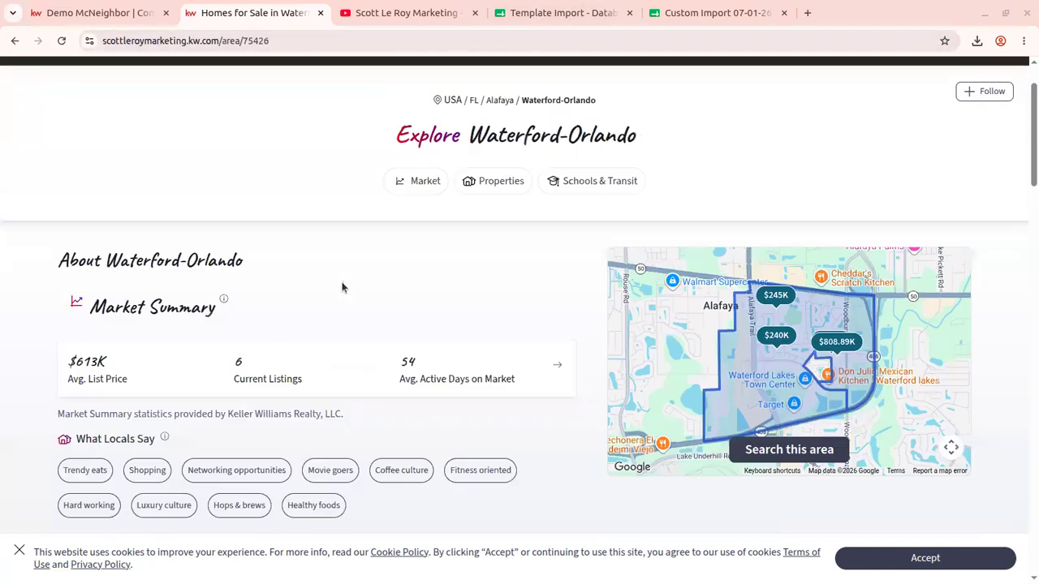
scroll(342, 287, "up", 1)
left_click(136, 44)
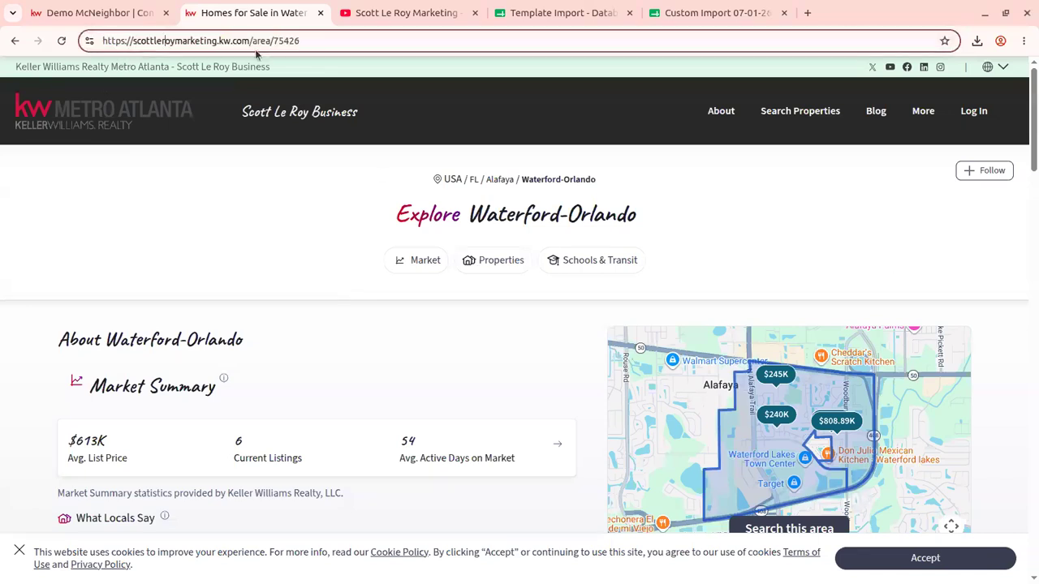
double_click(176, 40)
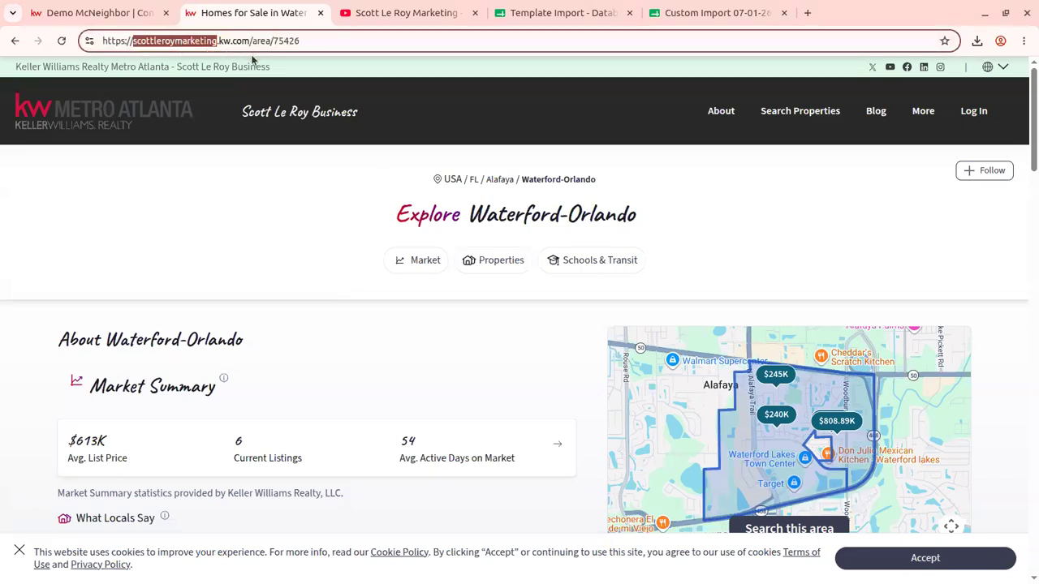
left_click(266, 220)
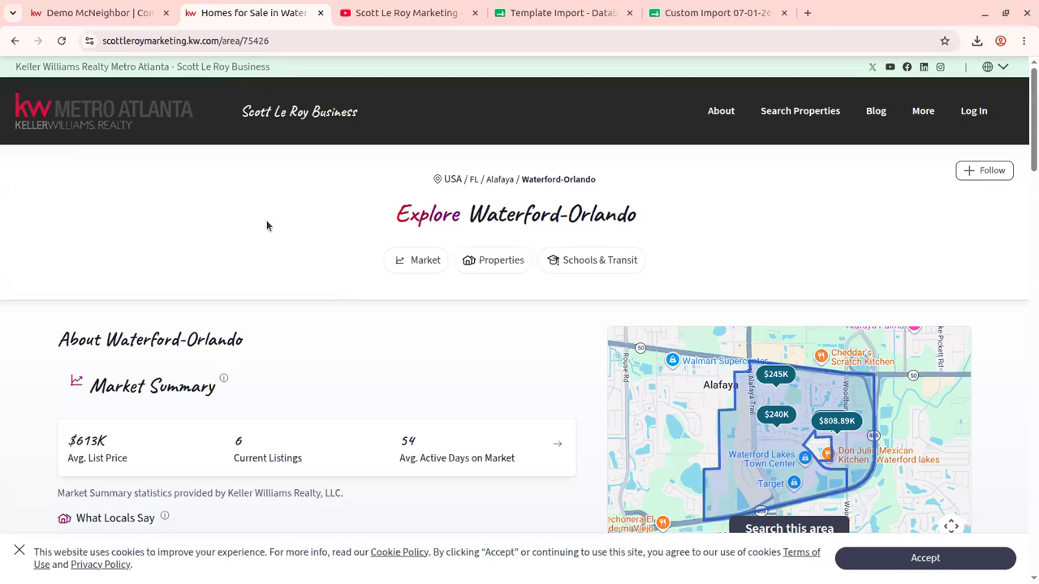
Close the neighborhood page and review the contact's additional information, About section and custom fields
left_click(321, 14)
left_click(116, 13)
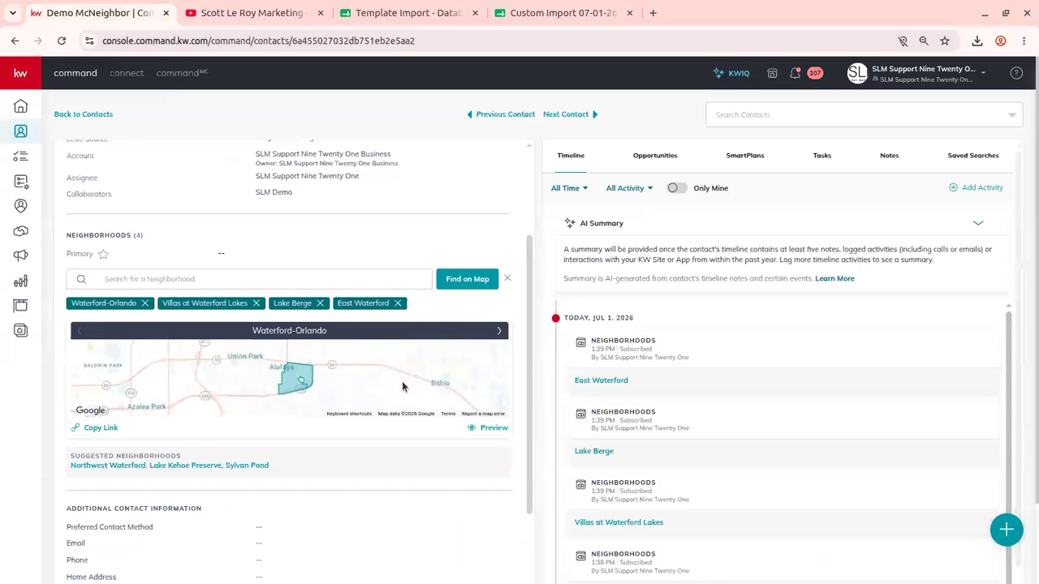
scroll(167, 421, "down", 2)
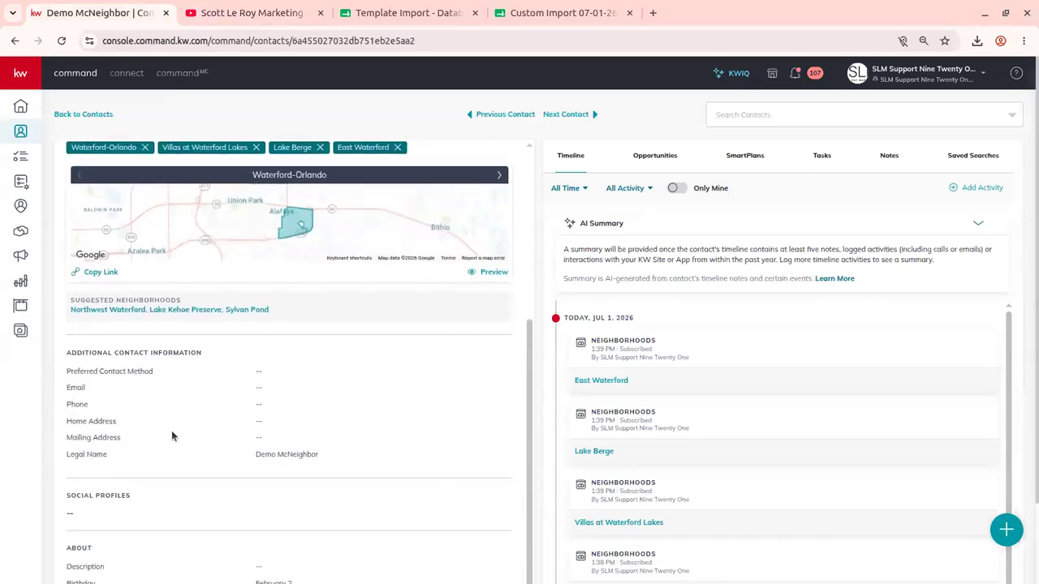
scroll(171, 436, "down", 3)
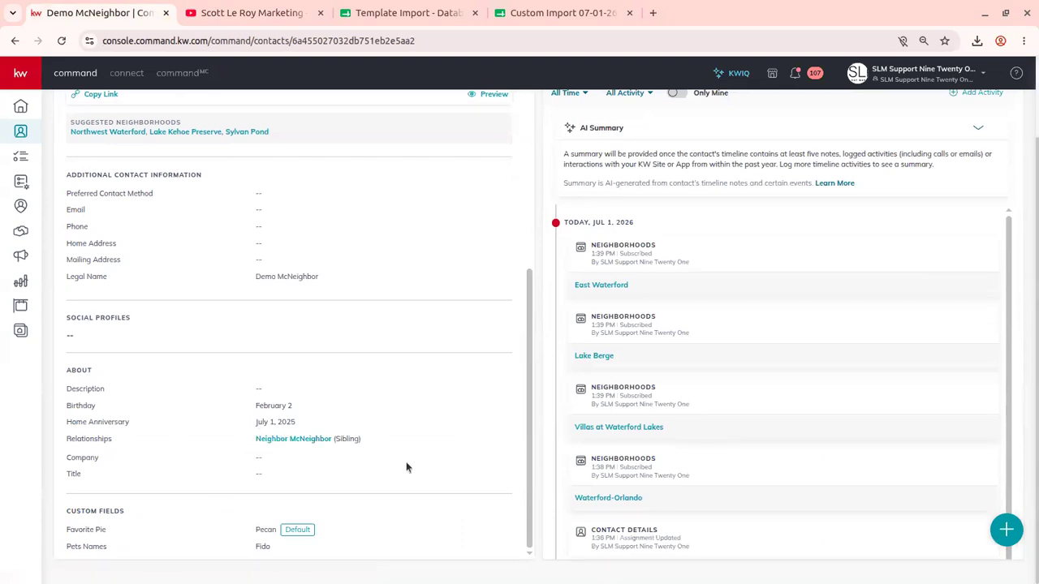
Open the related sibling contact from the Relationships entry and check the reciprocal relationship in its About section
left_click(299, 441)
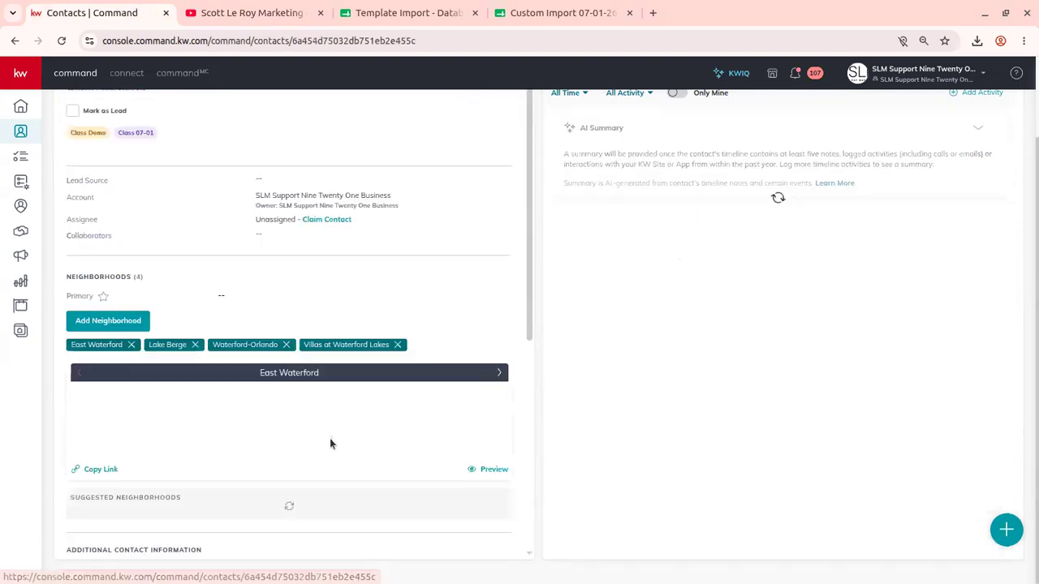
scroll(294, 323, "down", 5)
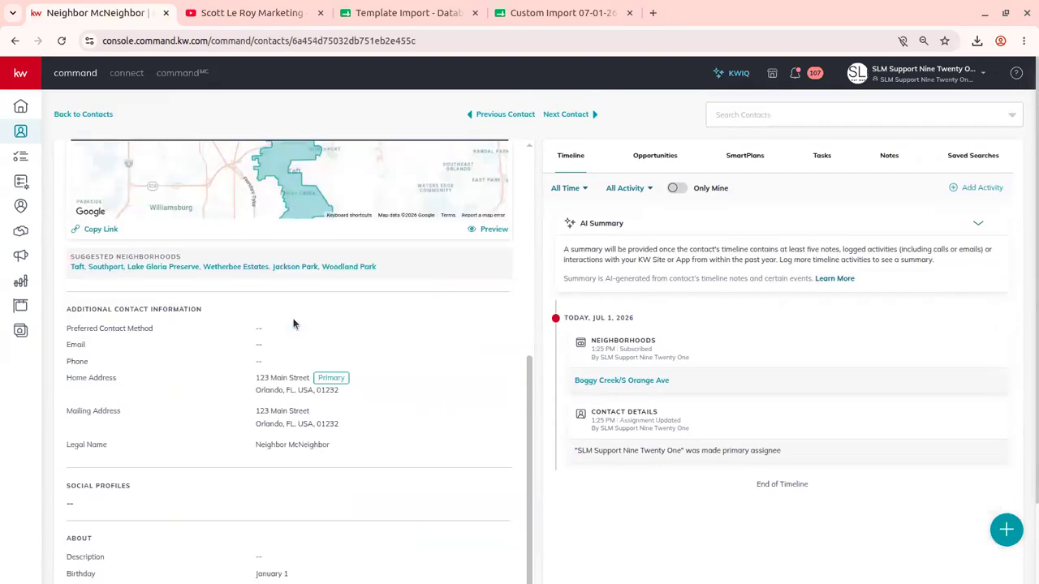
scroll(342, 499, "down", 3)
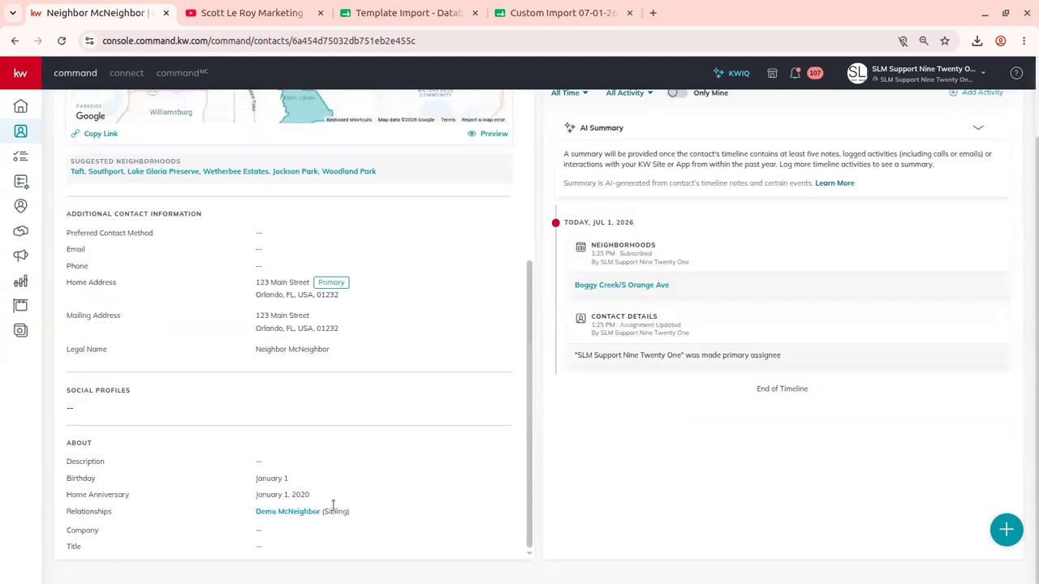
Return to the original contact through the sibling entry in Relationships and review its timeline of neighborhood, assignment and source events
left_click(292, 511)
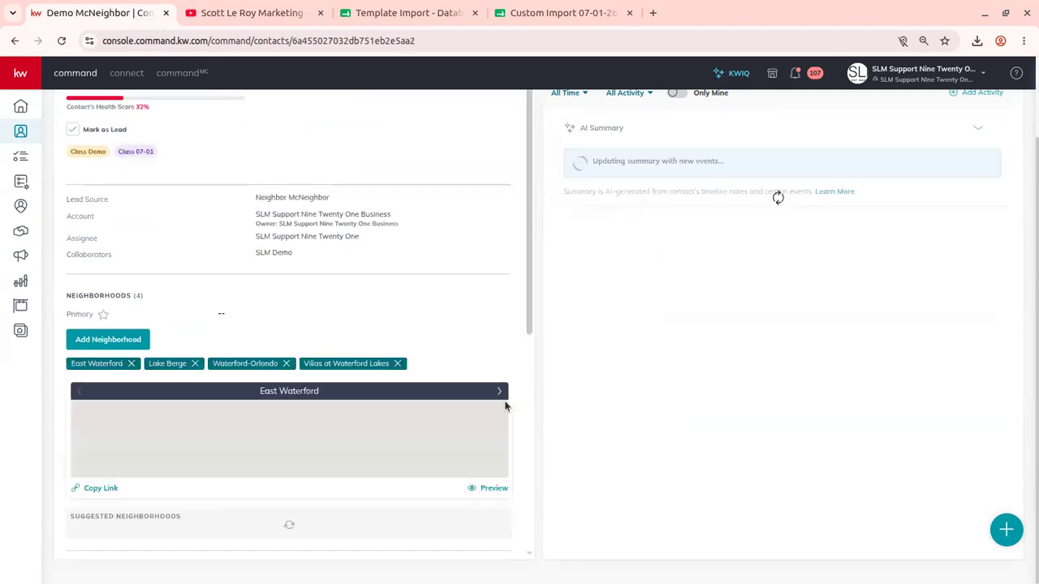
scroll(243, 256, "up", 3)
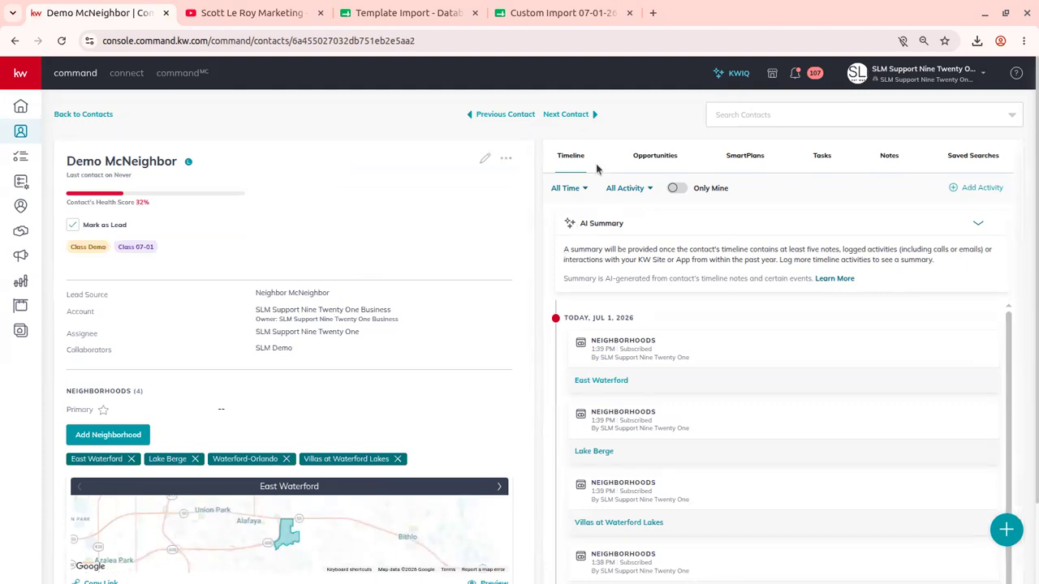
scroll(737, 529, "down", 2)
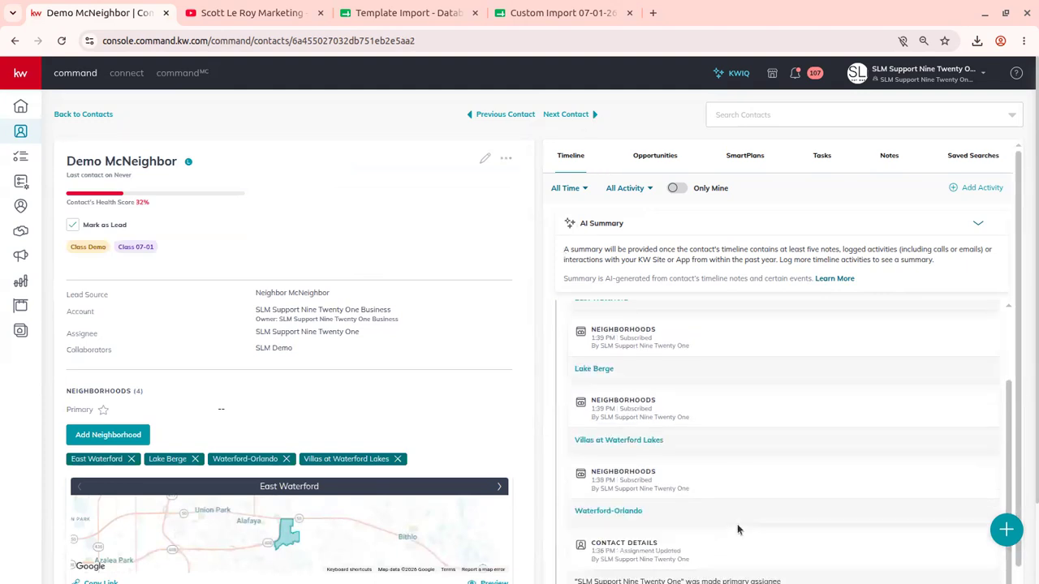
scroll(580, 341, "down", 5)
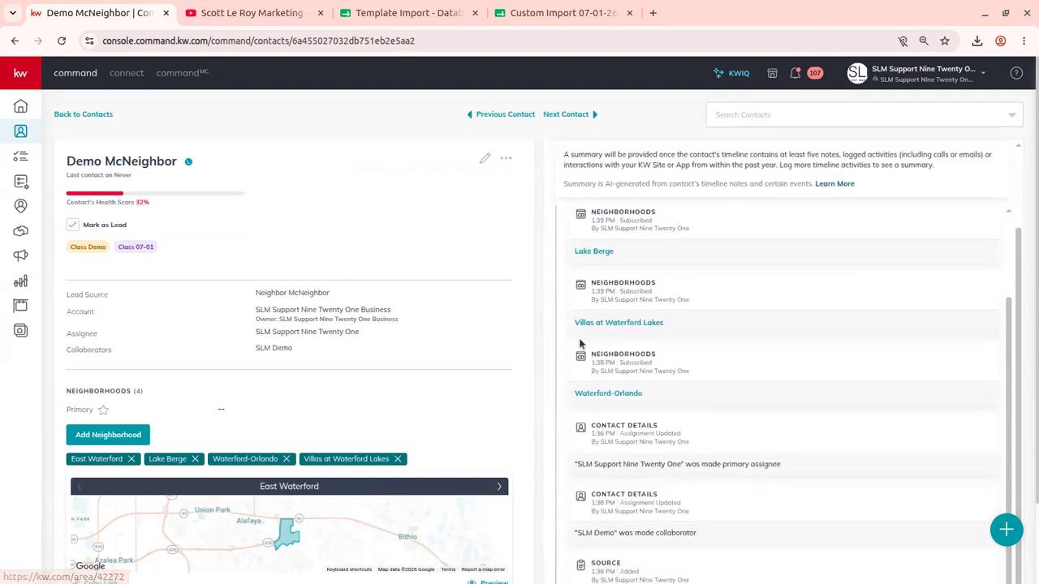
scroll(768, 436, "up", 3)
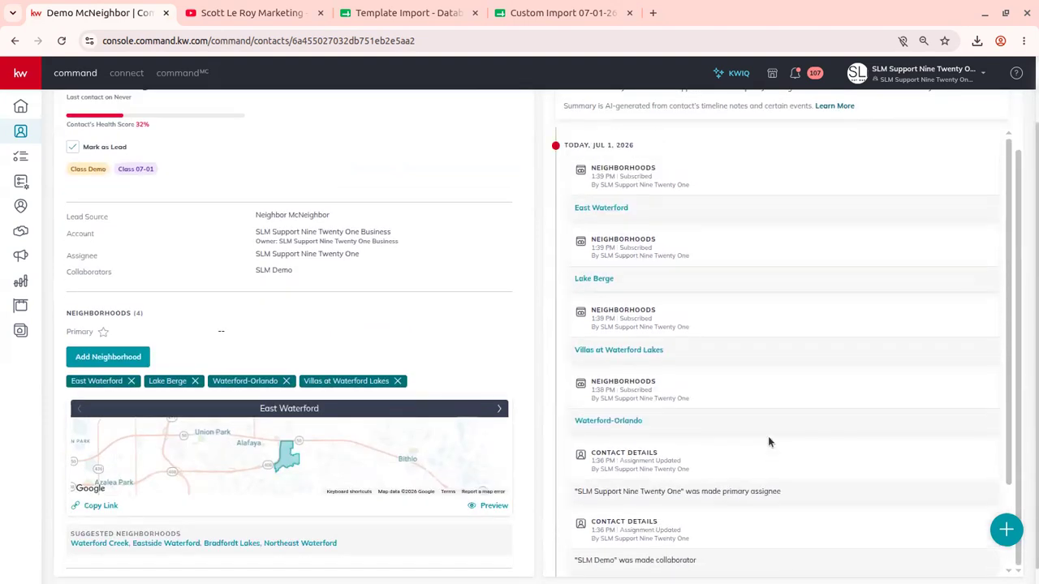
scroll(808, 339, "up", 3)
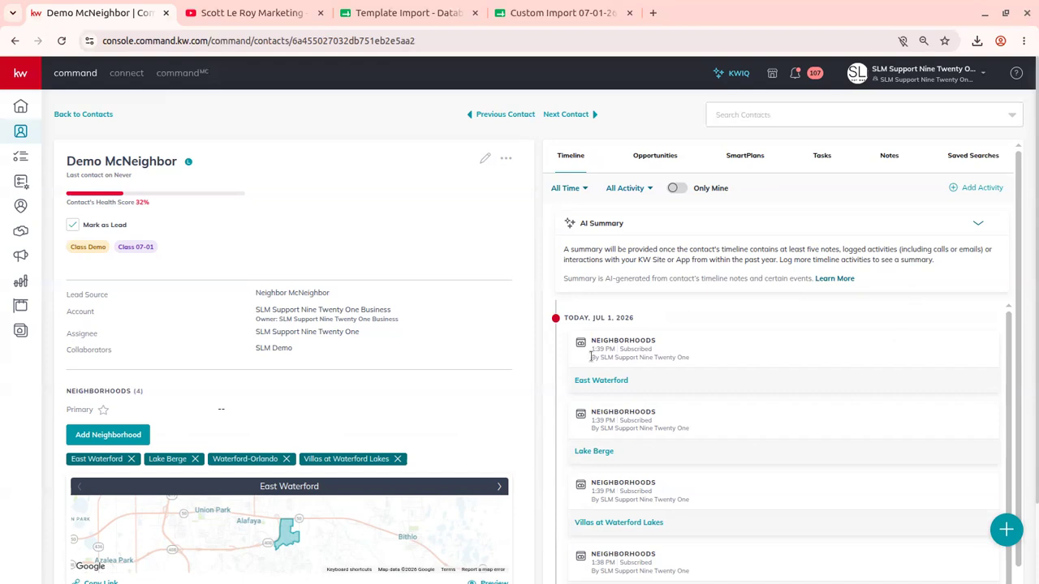
scroll(775, 479, "down", 2)
scroll(775, 480, "up", 2)
Examine the timeline's time range and activity type filters, toggle Only Mine on and off, and look through the timeline entries
left_click(566, 189)
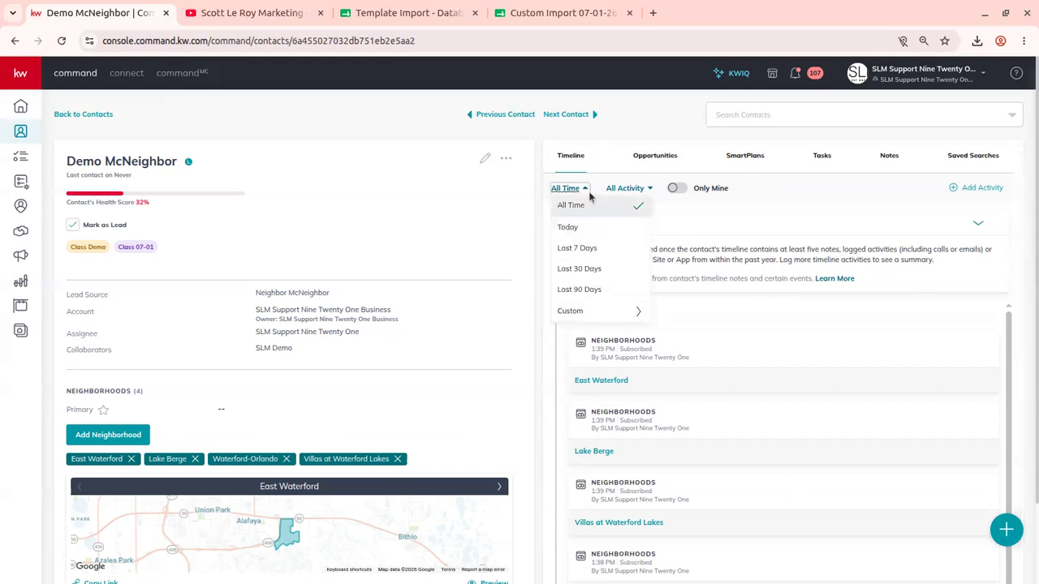
left_click(639, 189)
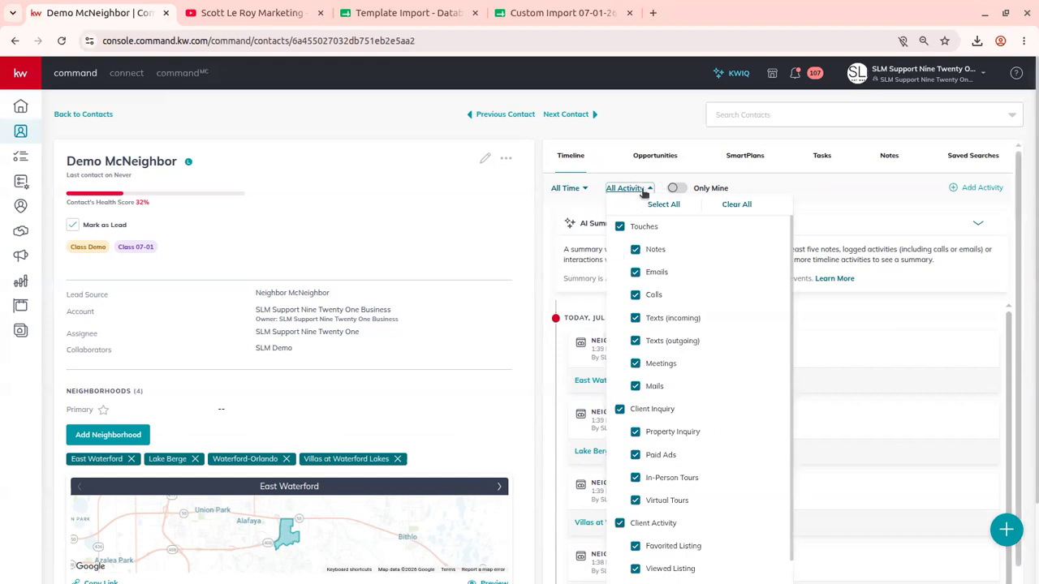
left_click(905, 215)
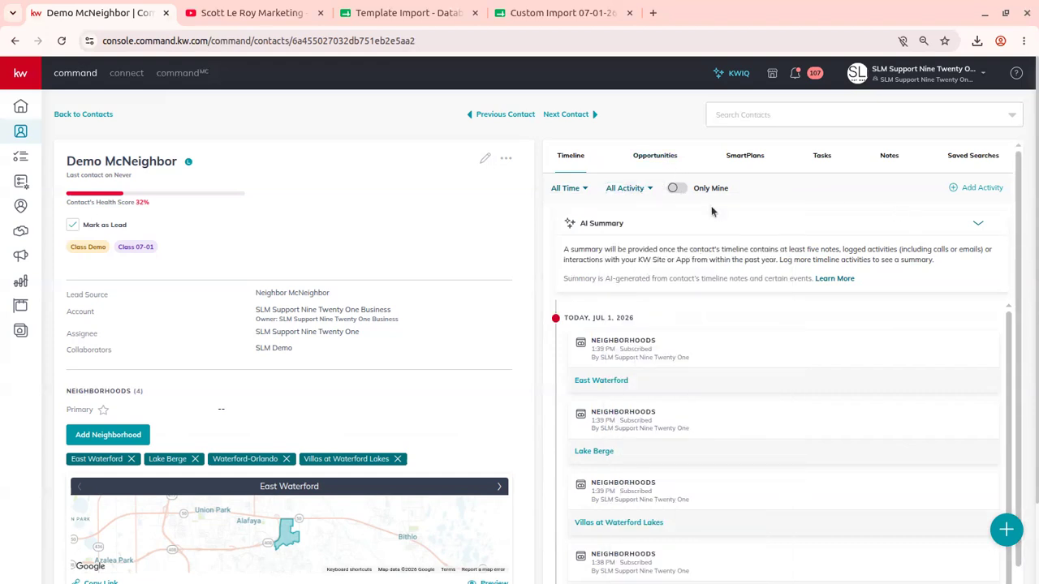
right_click(666, 197)
left_click(640, 213)
left_click(680, 188)
left_click(683, 188)
left_click(772, 226)
scroll(758, 368, "down", 3)
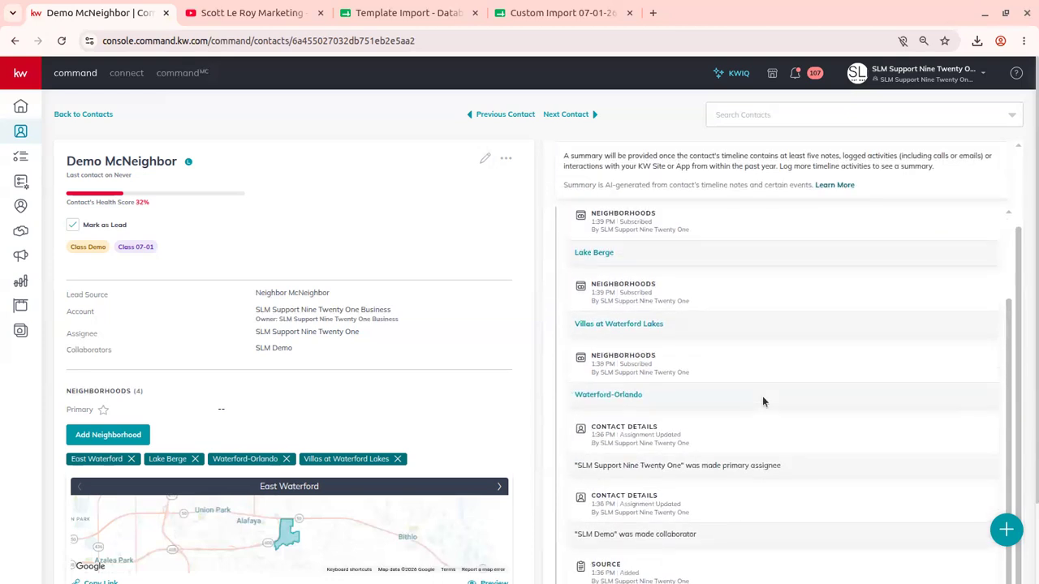
scroll(762, 396, "up", 3)
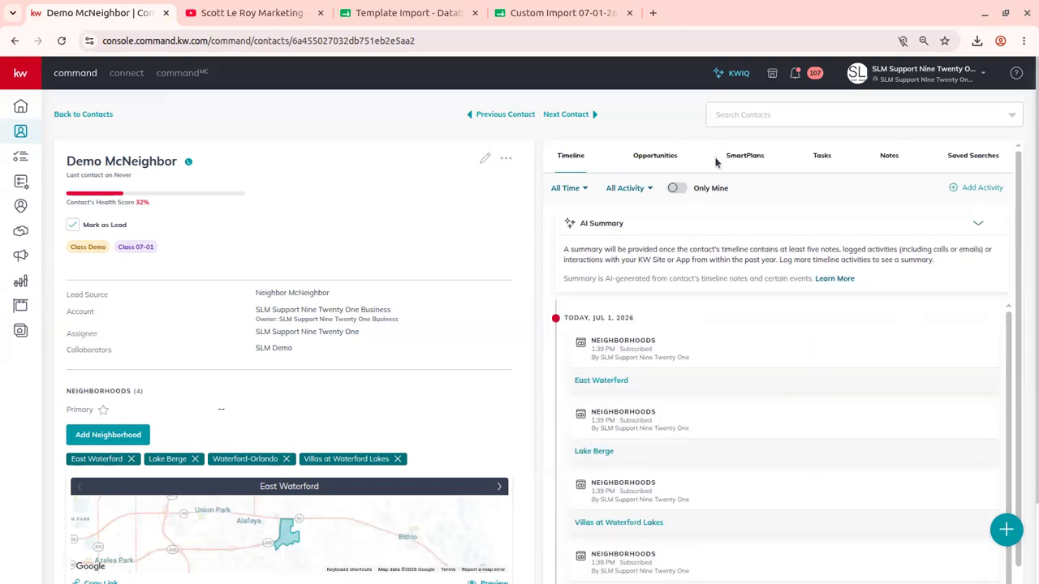
Review the contact's Opportunities section with its opportunity types, plus the SmartPlans, Tasks, Notes and Saved Searches sections
left_click(667, 161)
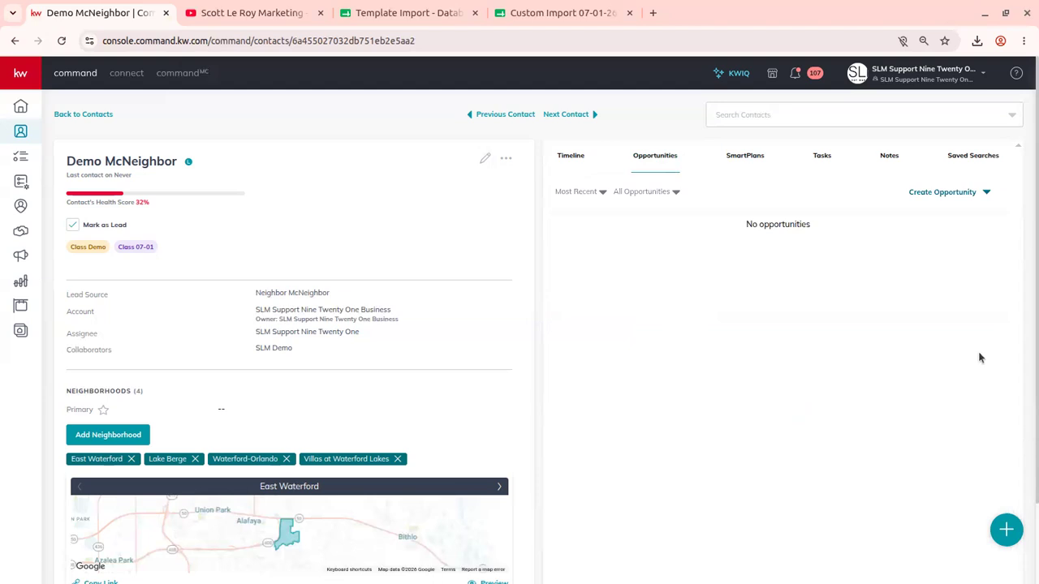
left_click(939, 193)
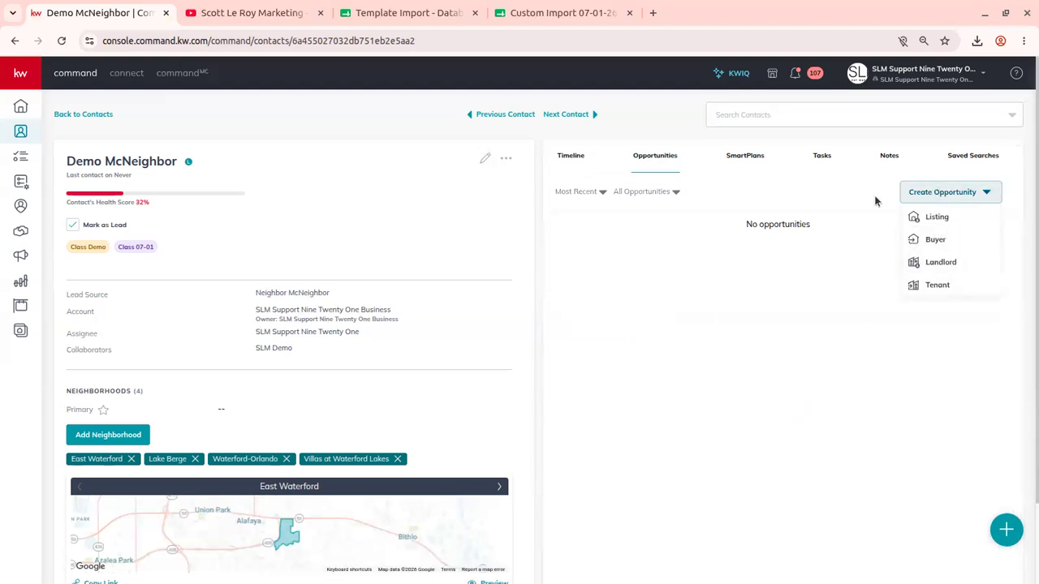
left_click(738, 328)
left_click(752, 163)
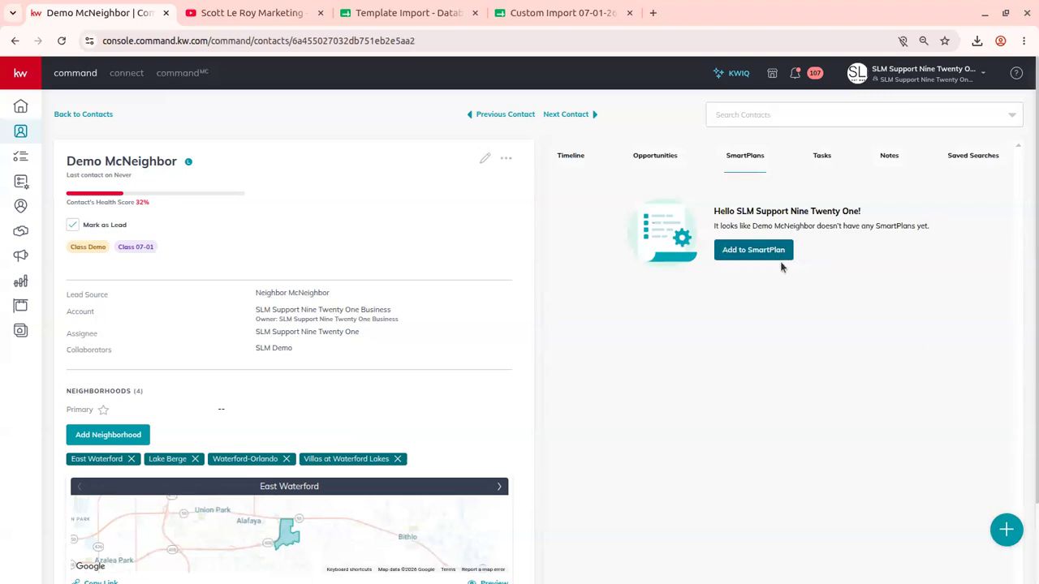
left_click(821, 155)
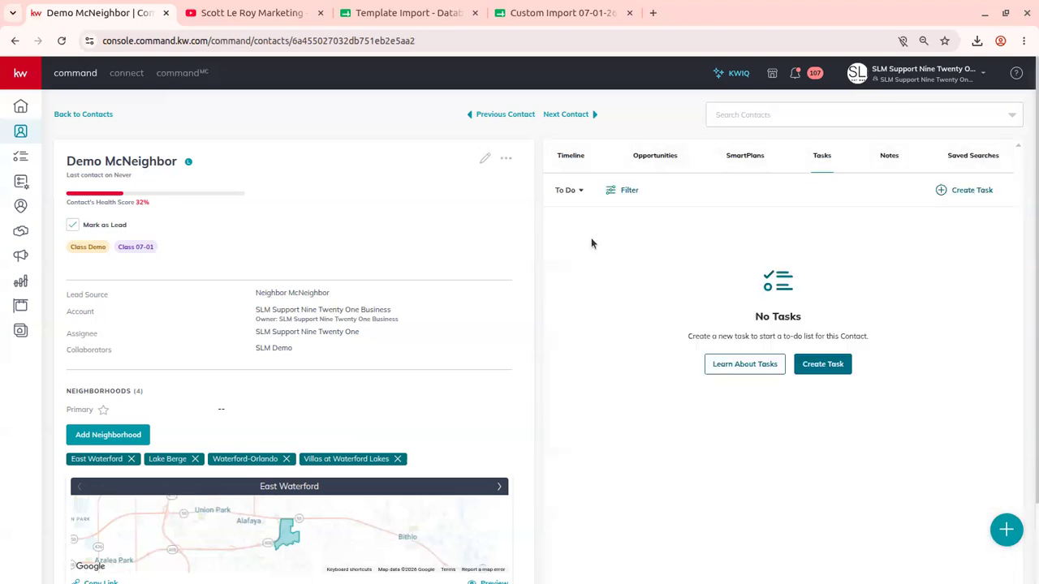
left_click(888, 156)
left_click(997, 159)
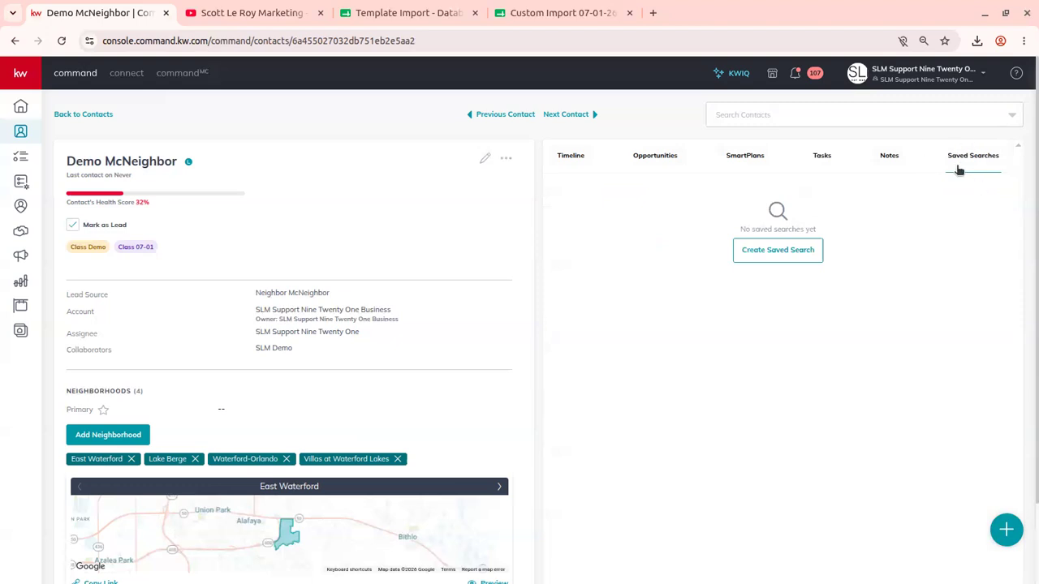
Start a saved search for the contact and set its city location to Orlando, FL
left_click(776, 252)
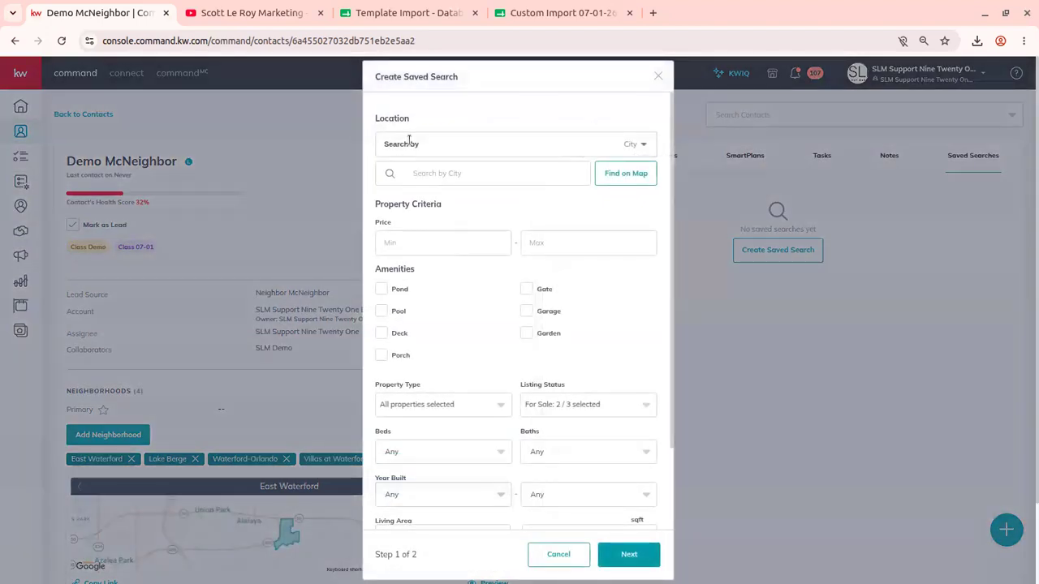
left_click(442, 172)
type("orlando")
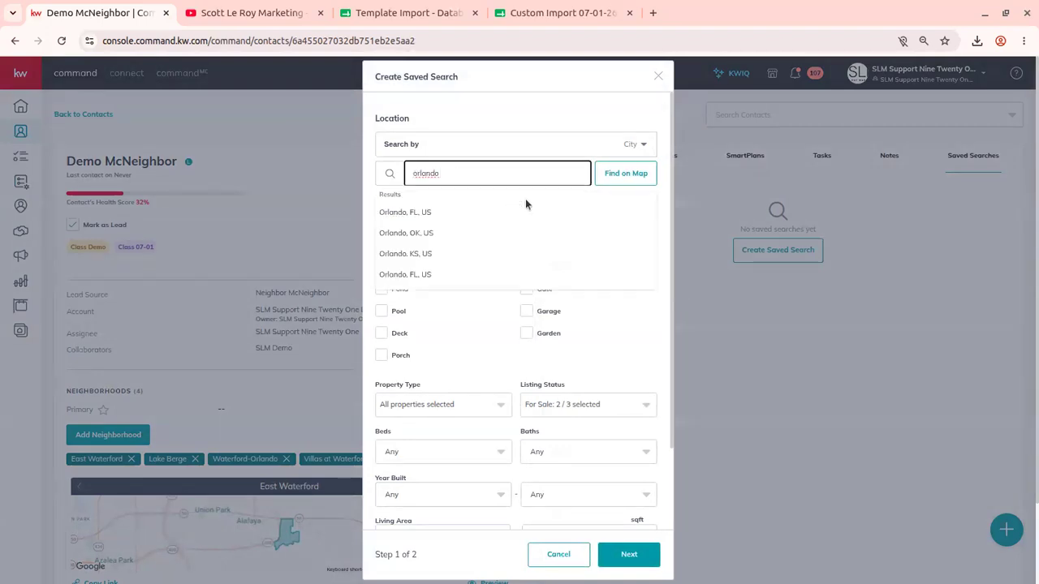
left_click(439, 213)
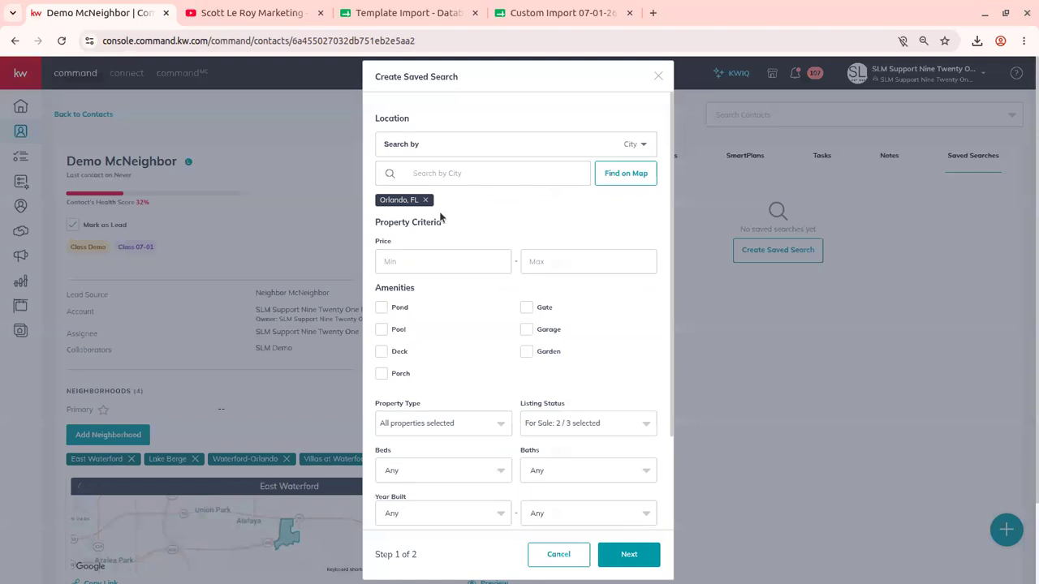
Set the saved search price range to $500,000–$1,000,000, require a pool, and proceed to step 2
left_click(447, 267)
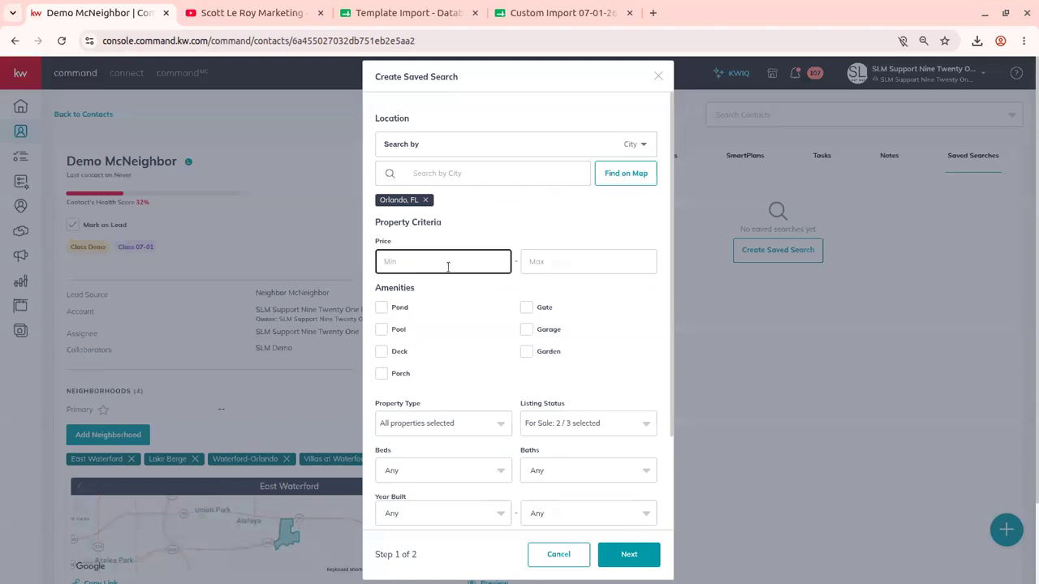
key("Tab")
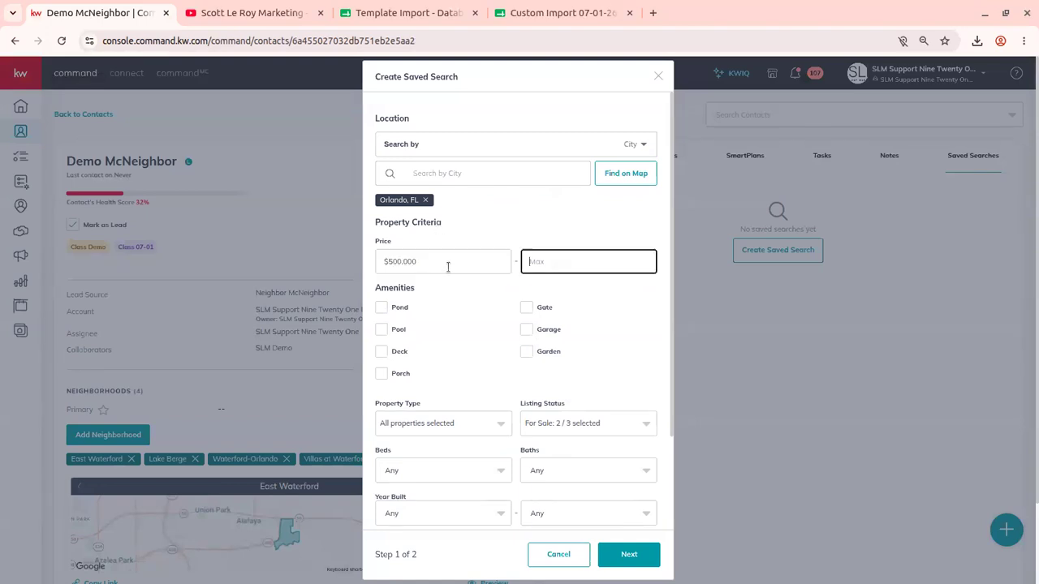
type("1000000")
left_click(398, 330)
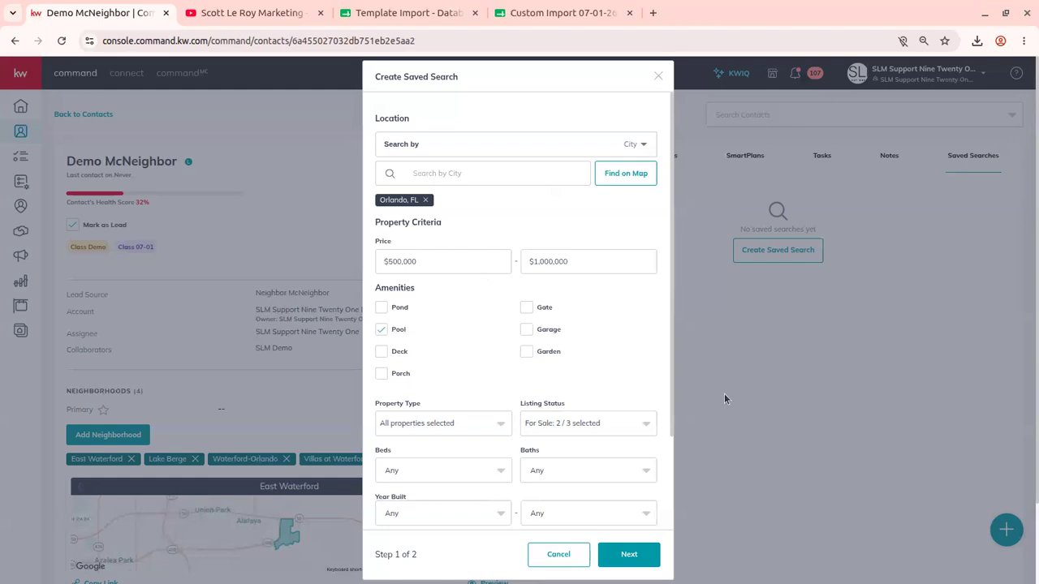
scroll(613, 361, "down", 2)
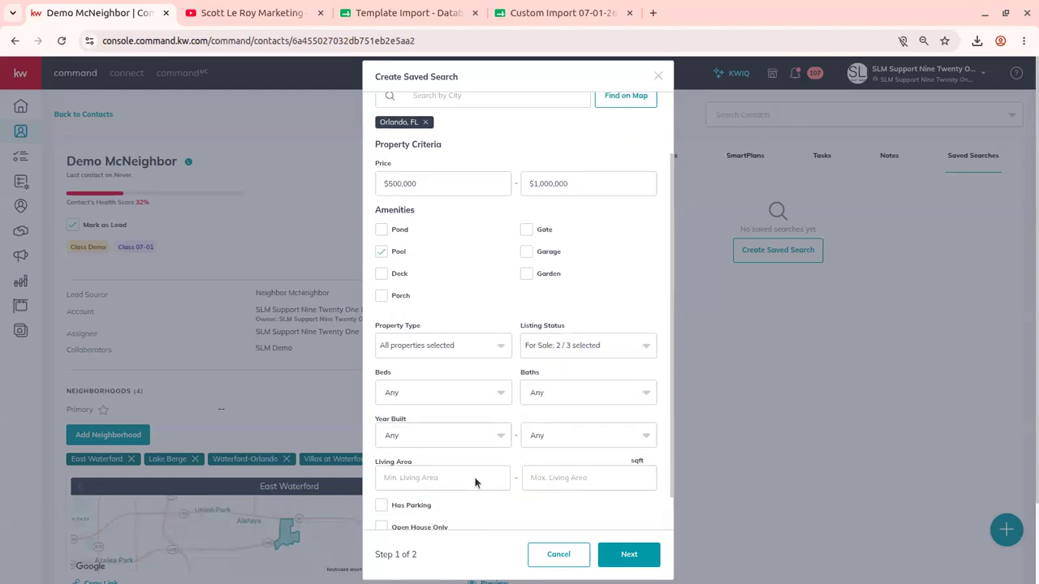
scroll(474, 359, "down", 1)
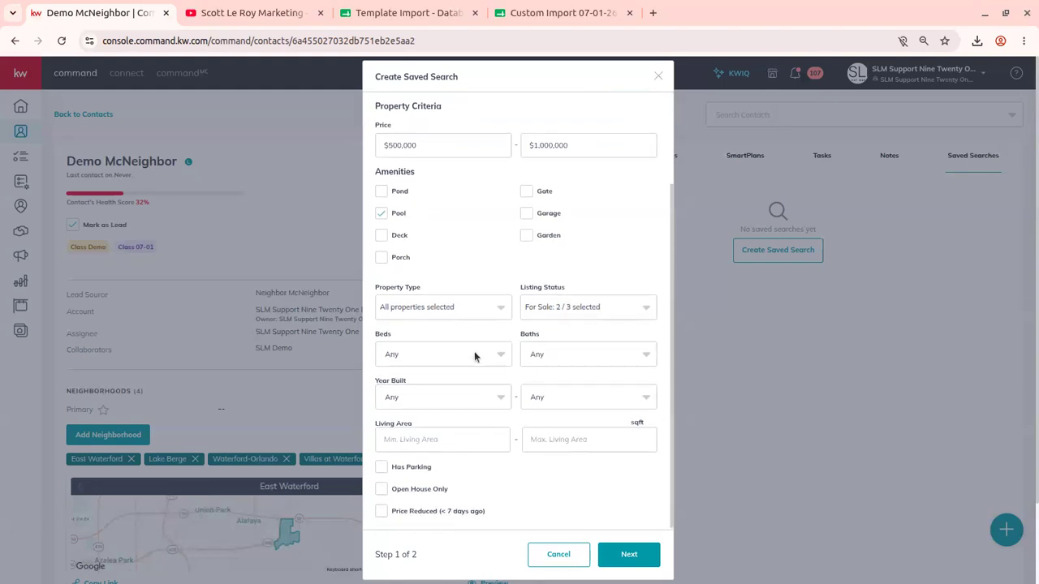
left_click(629, 555)
Title the saved search Class Demo and enable its email notifications
left_click(468, 269)
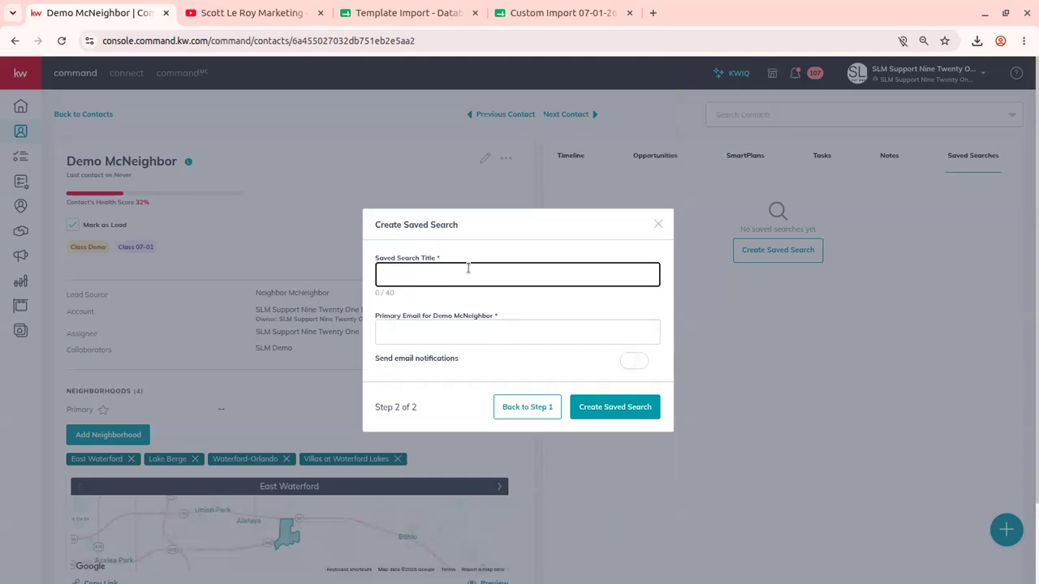
type("Class Demo")
key("Tab")
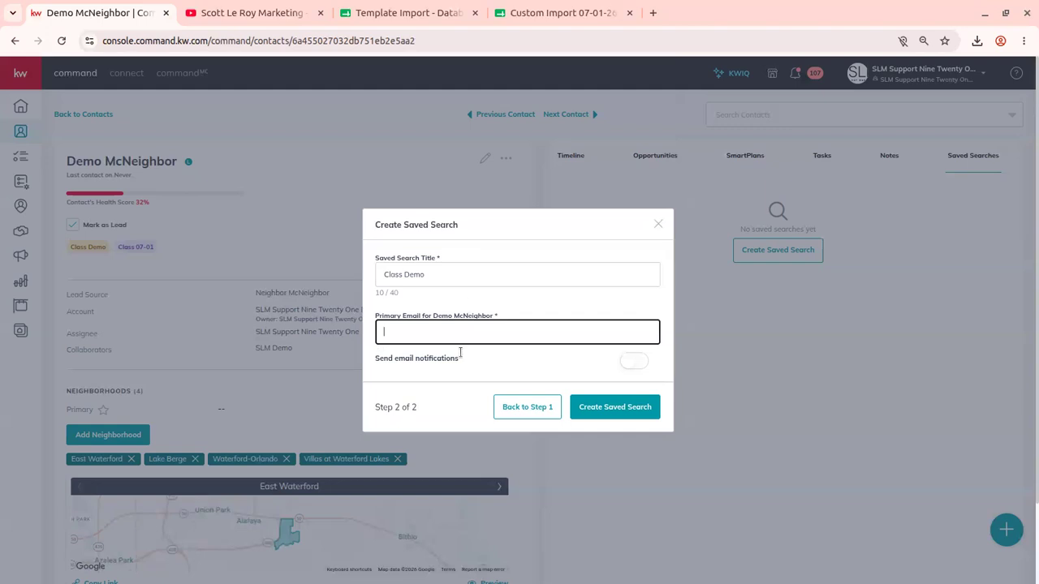
left_click(637, 359)
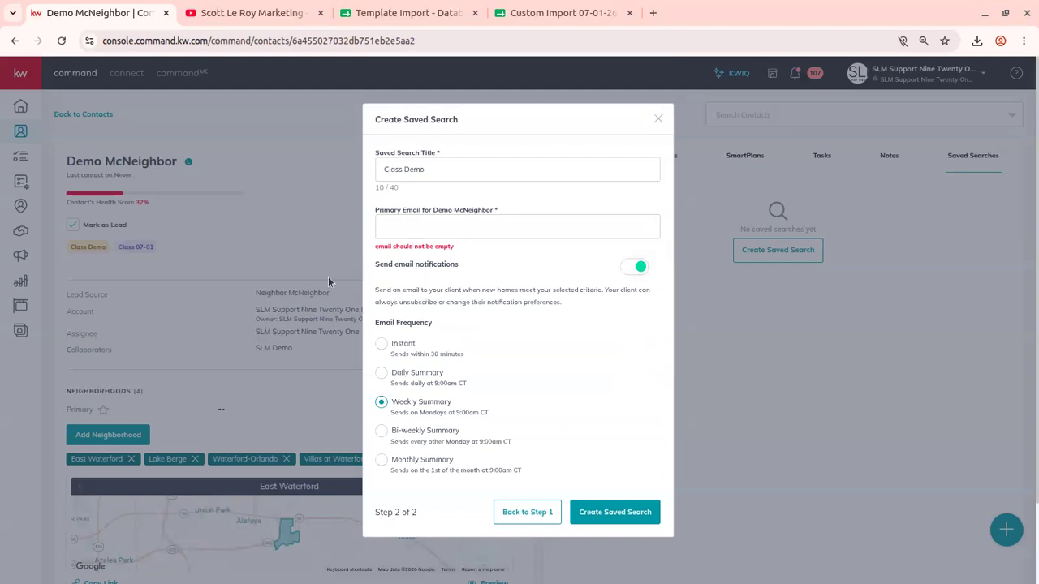
scroll(512, 273, "down", 1)
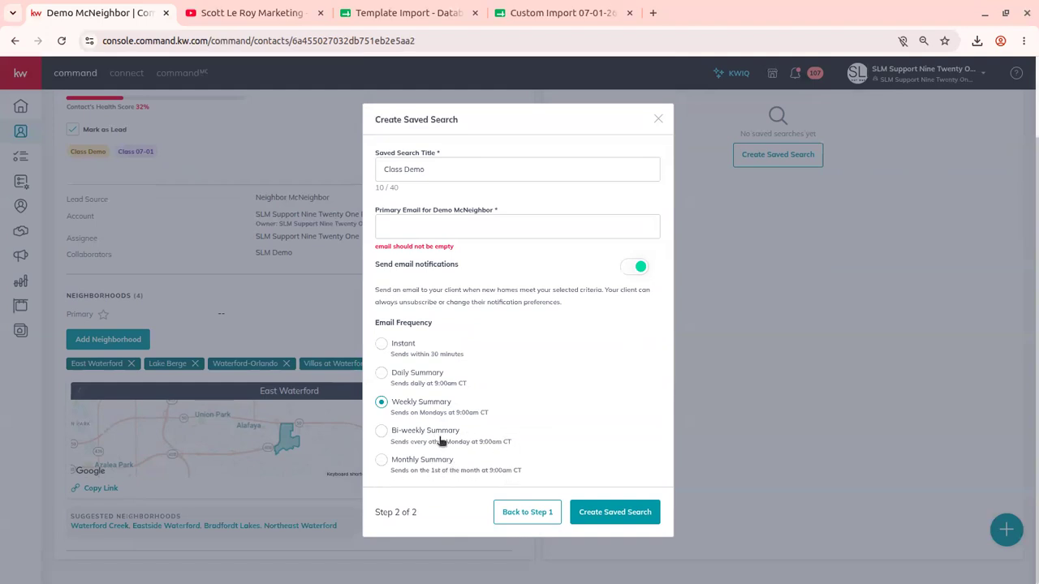
Try the Instant and Daily Summary email frequencies and close the saved search form without creating the search
left_click(382, 344)
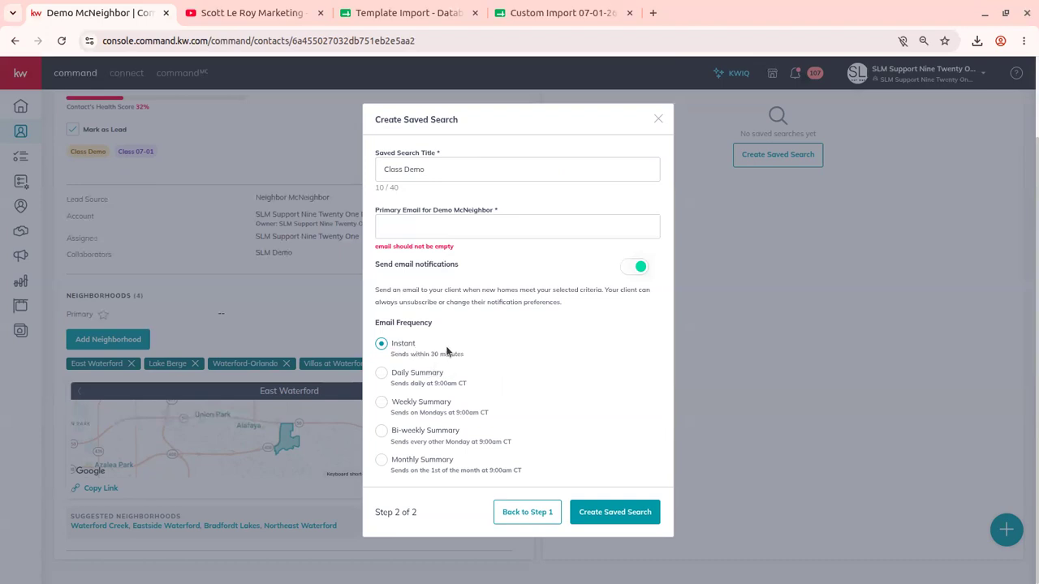
triple_click(395, 355)
left_click(396, 355)
triple_click(395, 356)
left_click(505, 365)
left_click(383, 373)
triple_click(422, 355)
left_click(422, 354)
left_click(658, 118)
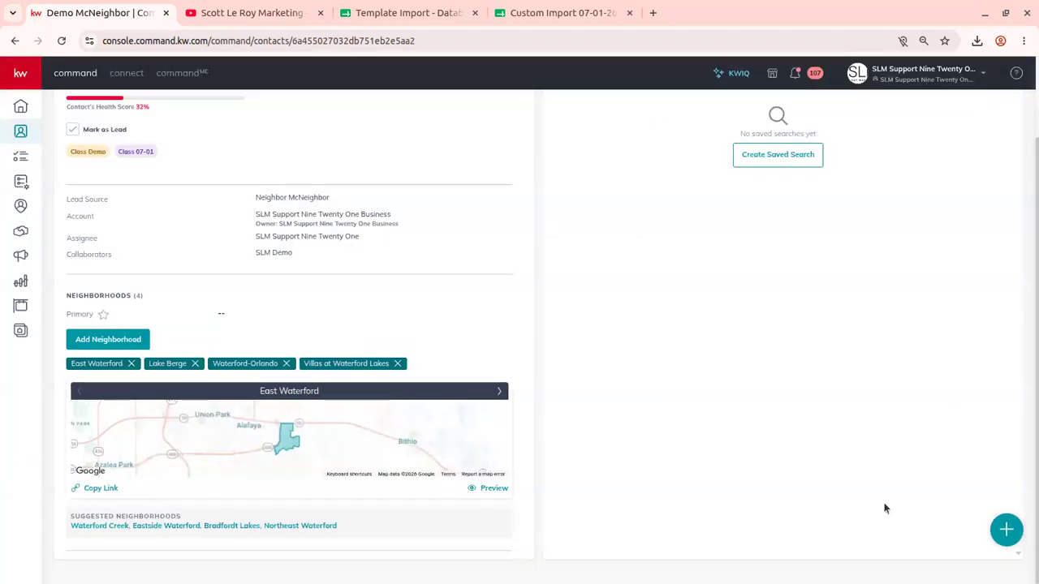
Return to the contacts list and review the sorting options for the Full Name column
scroll(941, 495, "up", 2)
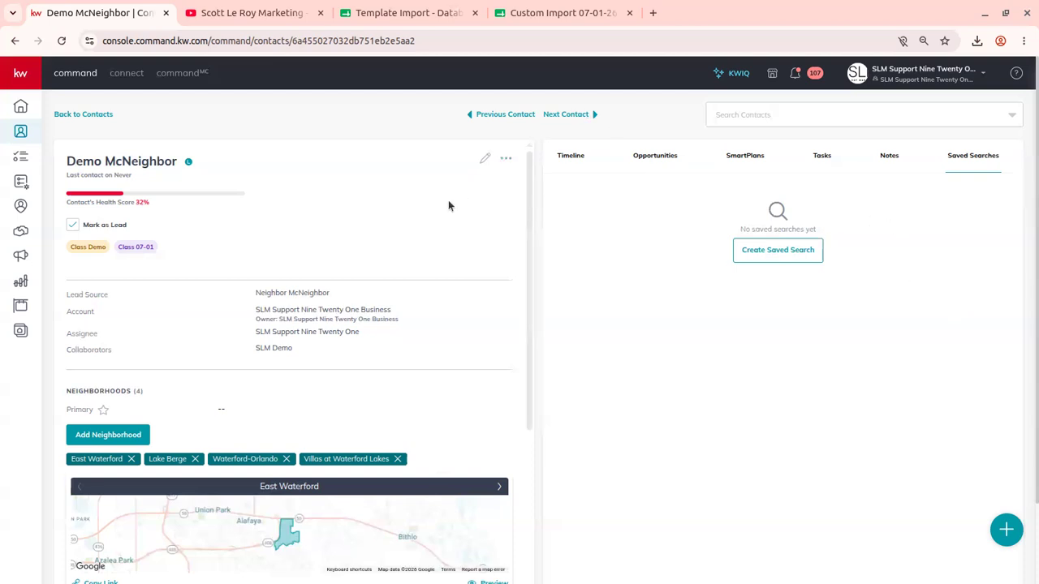
left_click(107, 115)
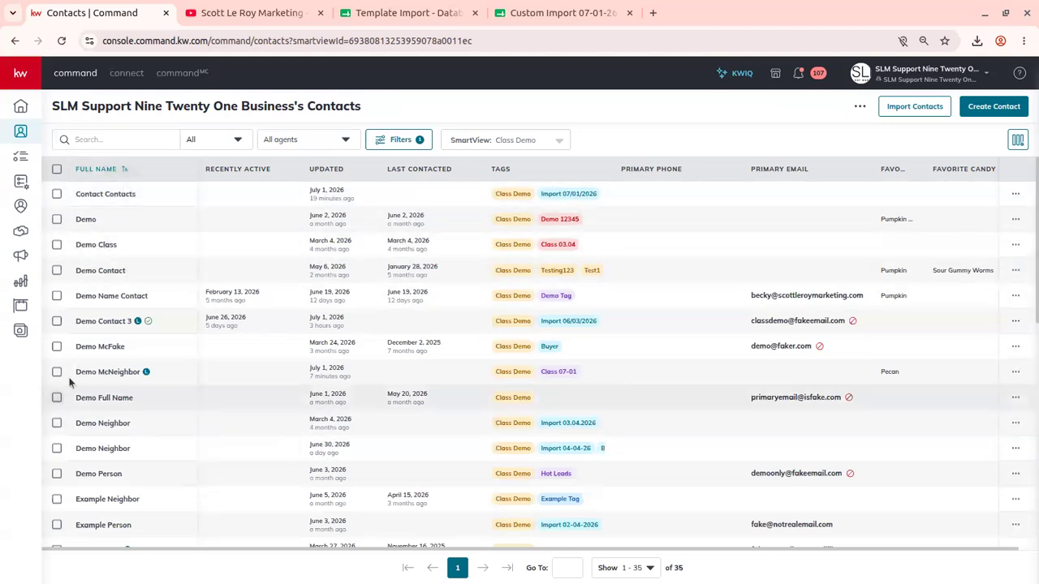
left_click(92, 169)
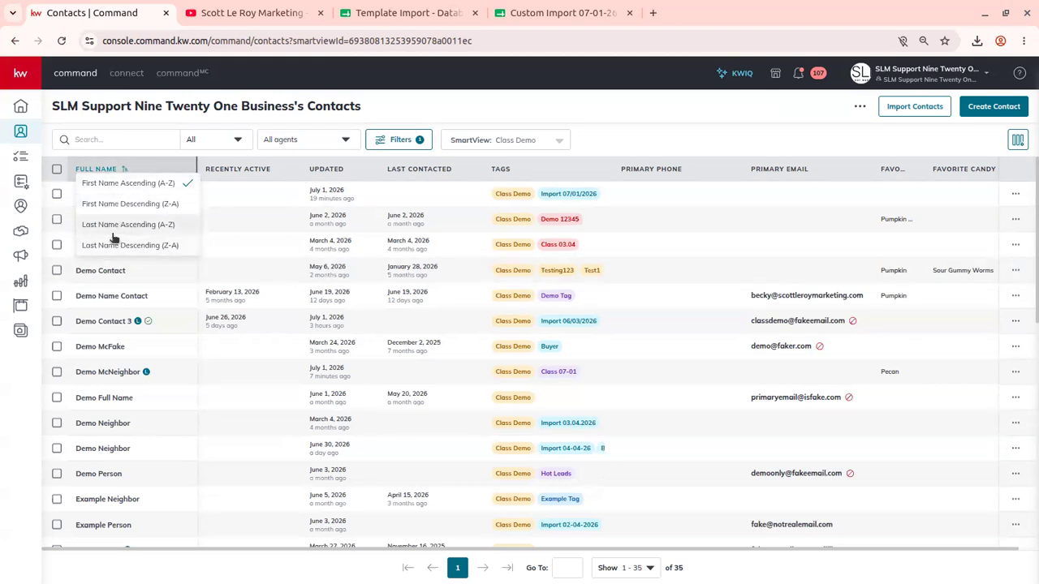
left_click(147, 155)
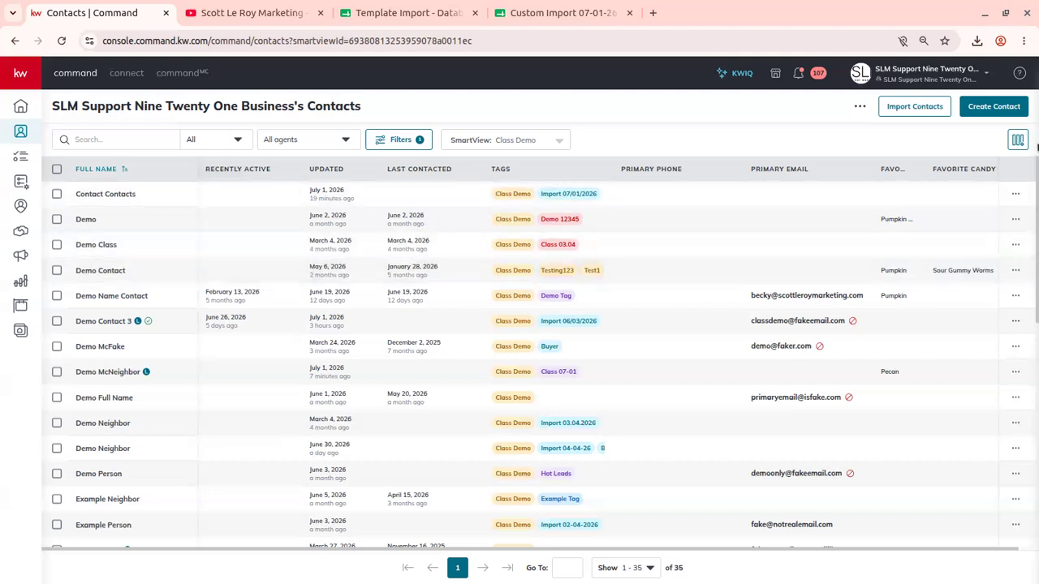
Show the Pets Names column in the contacts list and reorder it to sit between Recently Active and Updated
left_click(1017, 139)
scroll(944, 350, "down", 5)
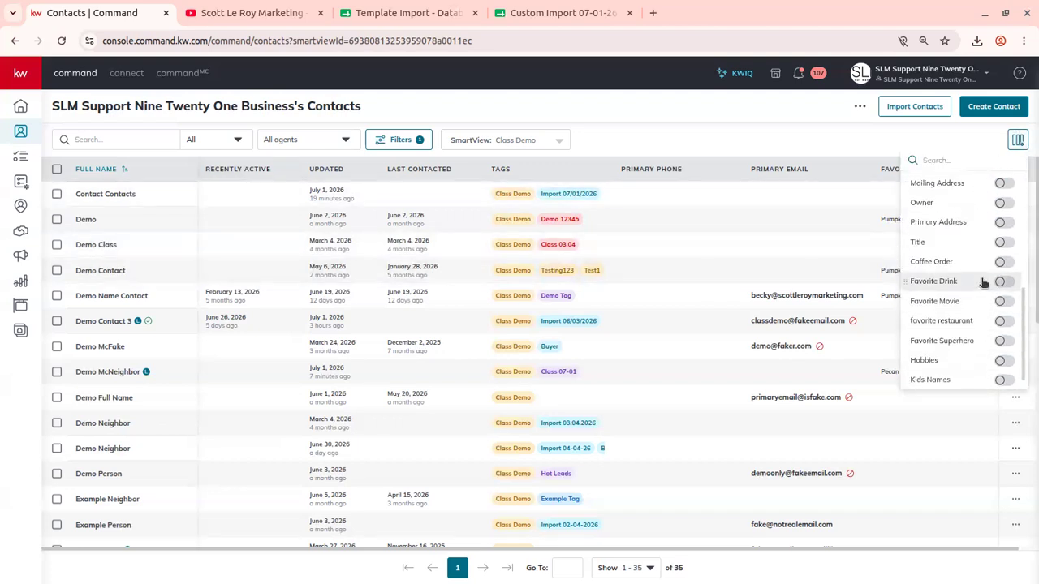
scroll(966, 276, "up", 3)
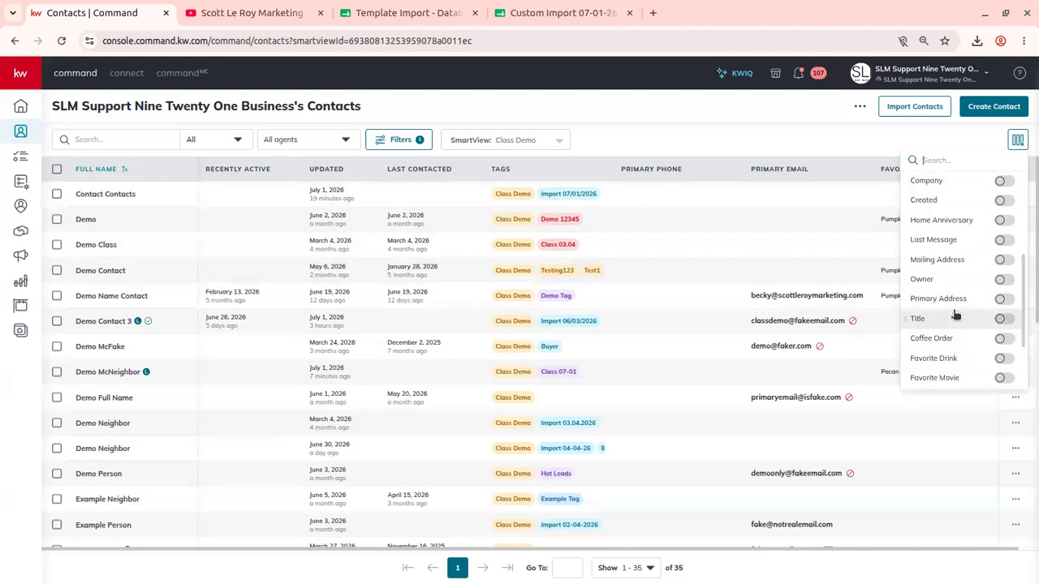
scroll(958, 317, "down", 3)
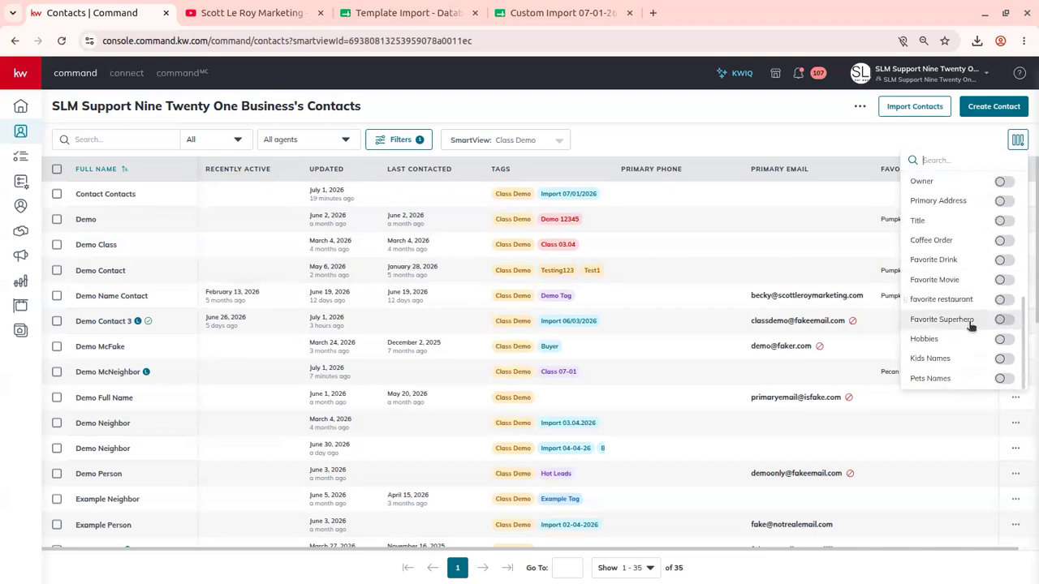
left_click(1003, 379)
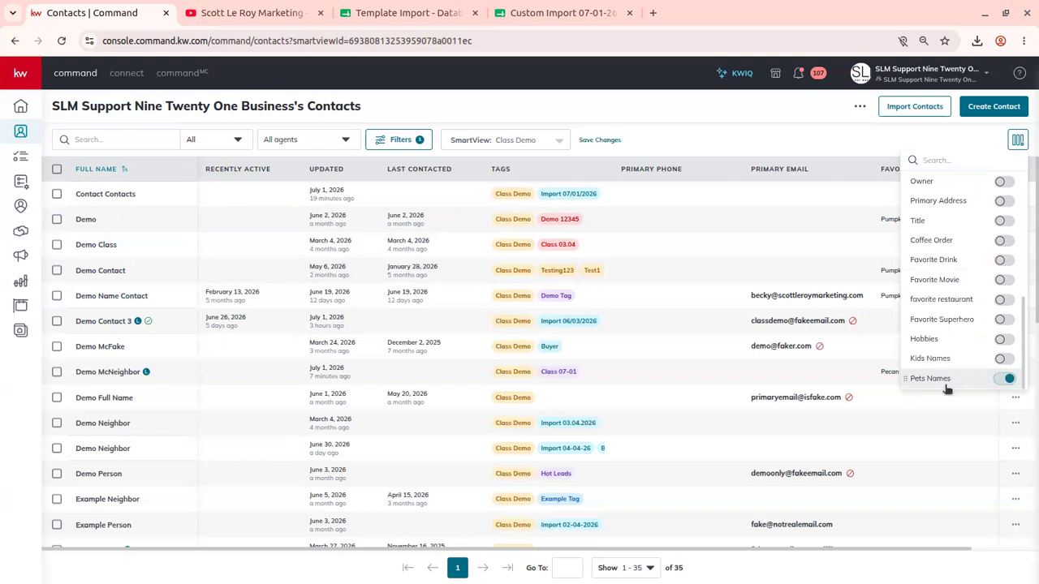
left_click_drag(905, 379, 913, 195)
left_click(331, 157)
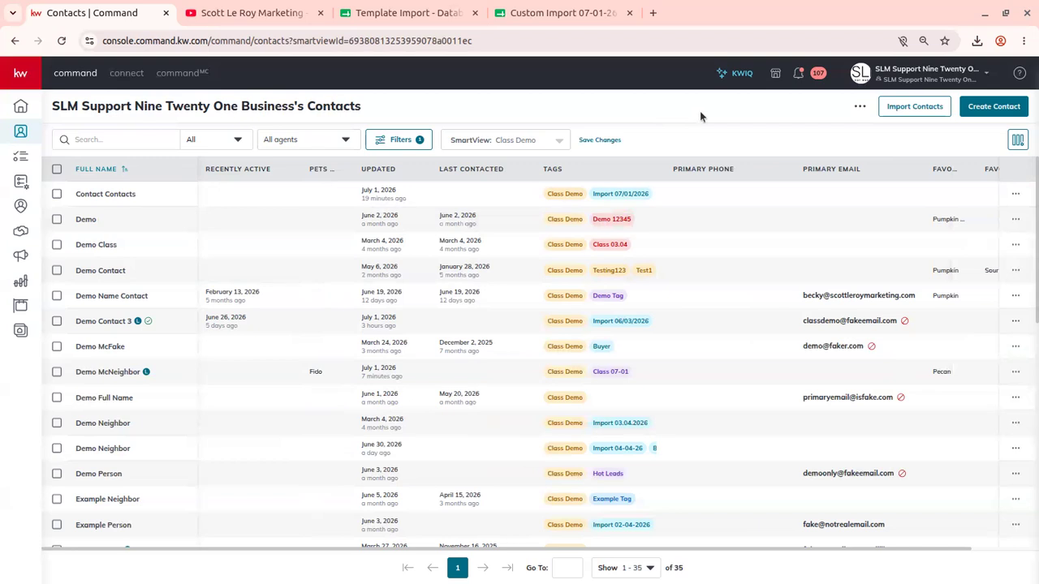
View the contact filters and the Create SmartView form, closing both without making changes
left_click(394, 141)
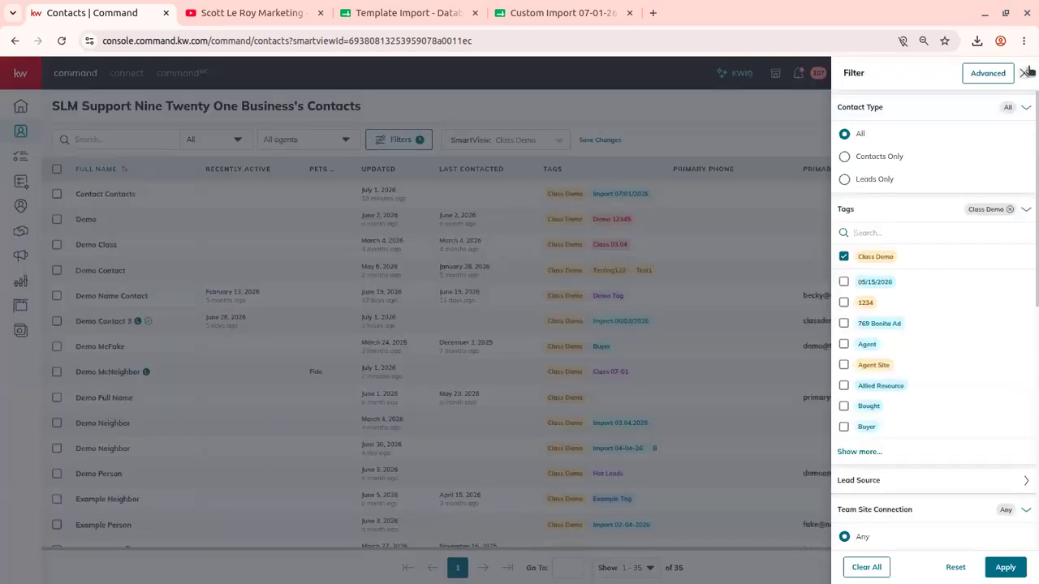
left_click(1024, 74)
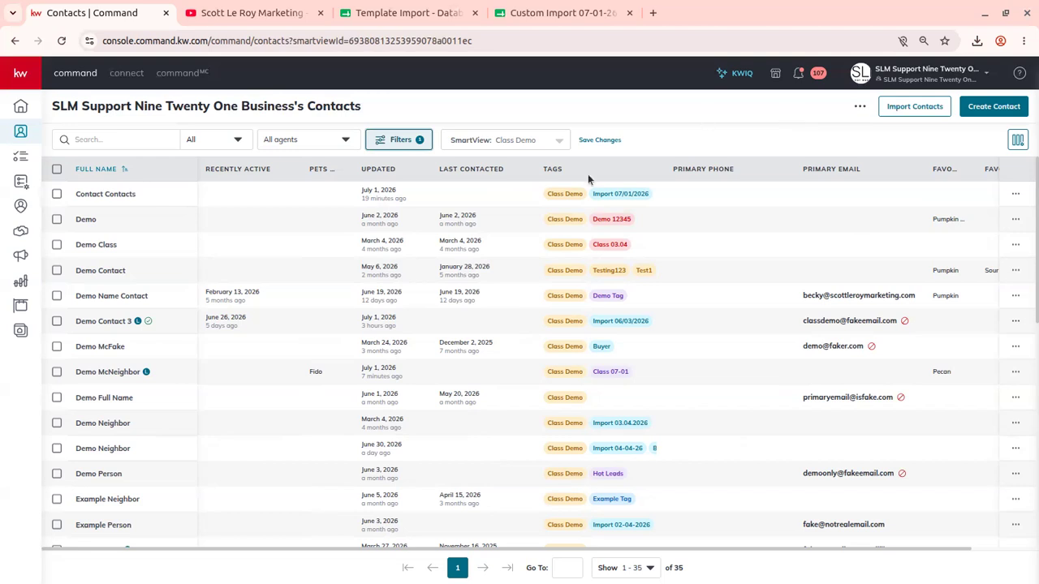
left_click(500, 144)
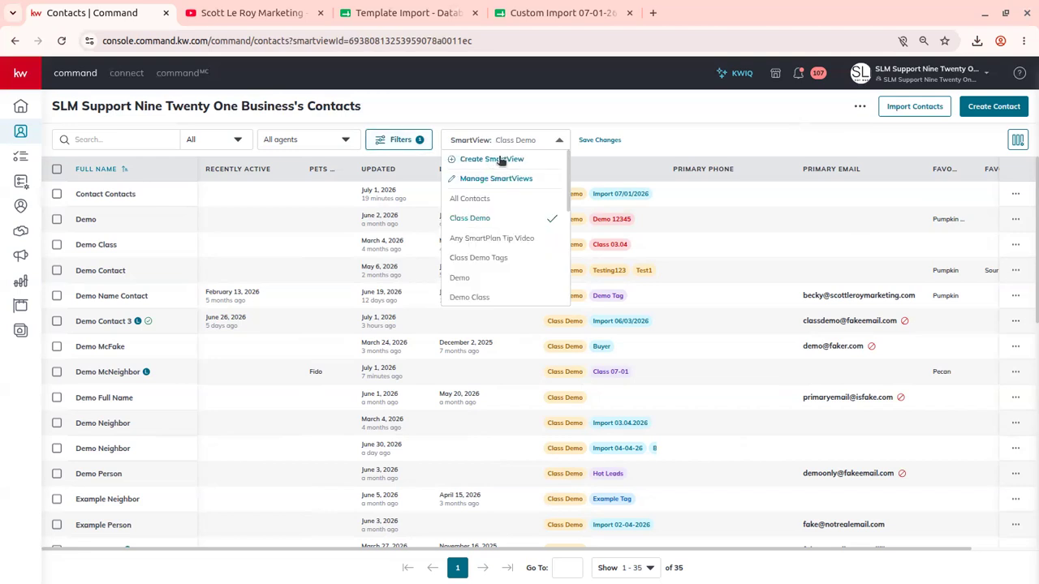
left_click(500, 160)
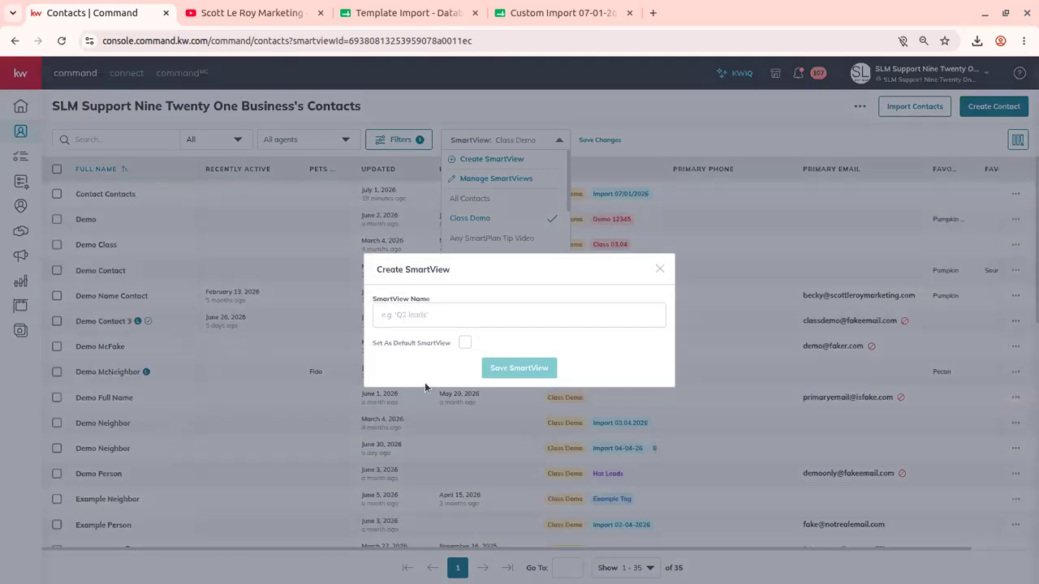
left_click(407, 311)
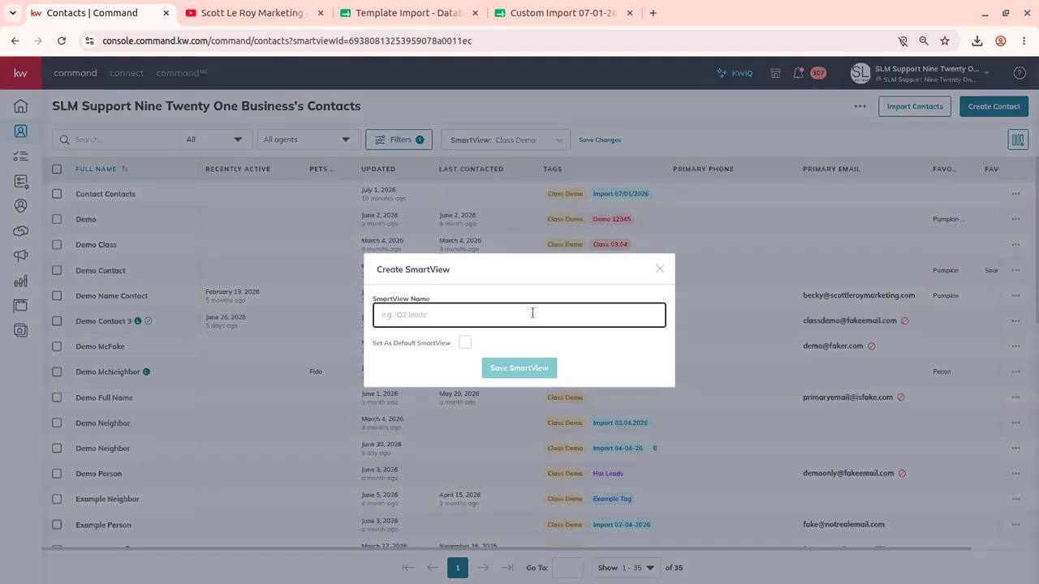
left_click(661, 270)
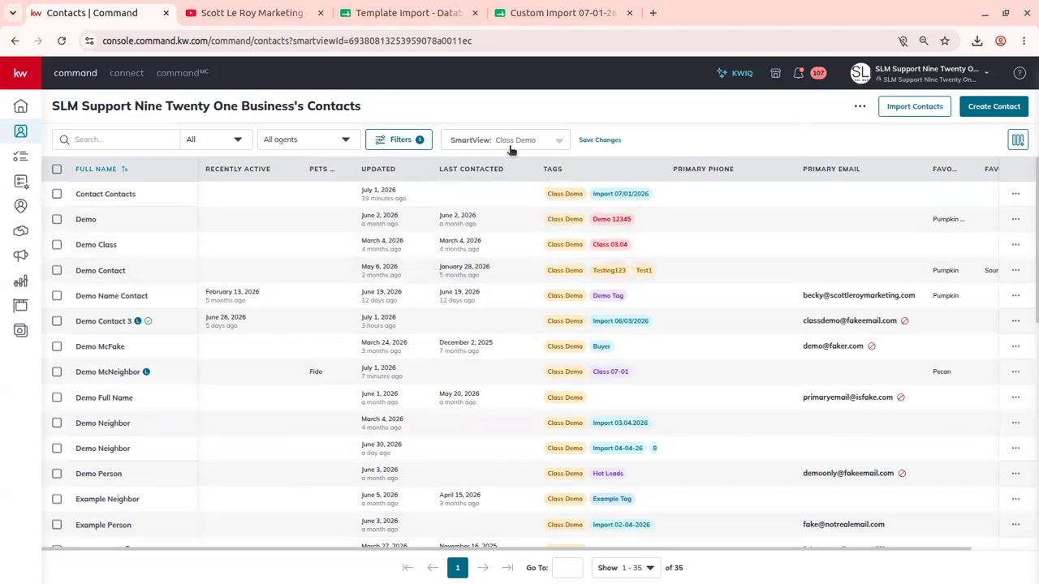
Examine the basic filter categories available for the contacts list, from Contact Type through Primary Email Alert
left_click(386, 143)
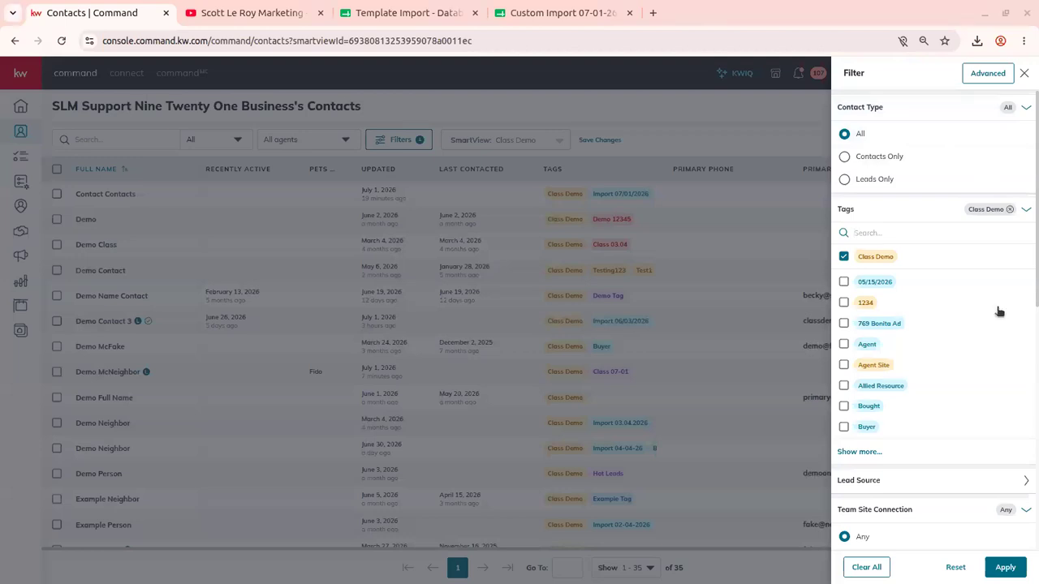
scroll(909, 341, "down", 2)
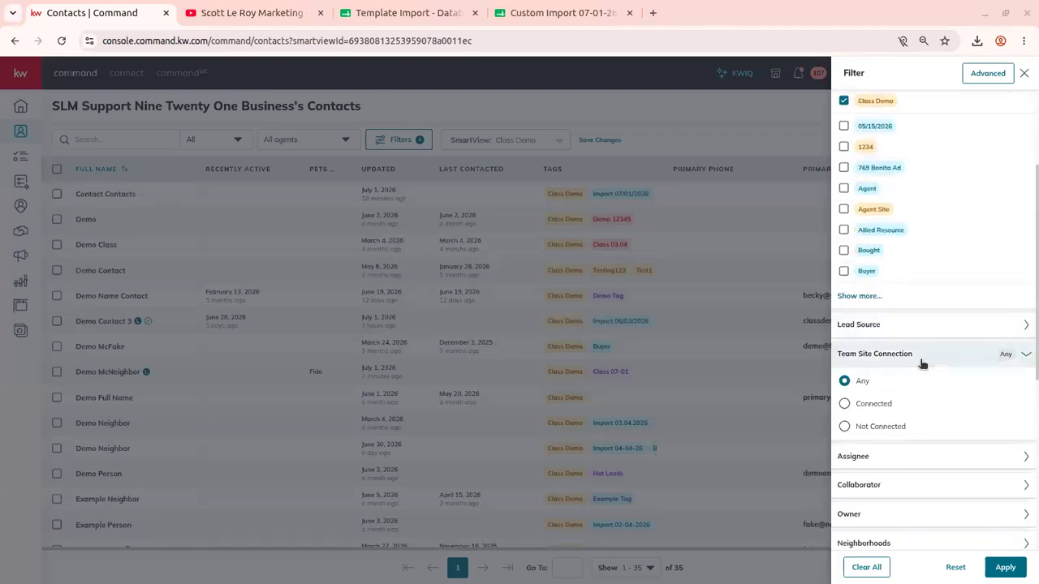
scroll(951, 436, "down", 2)
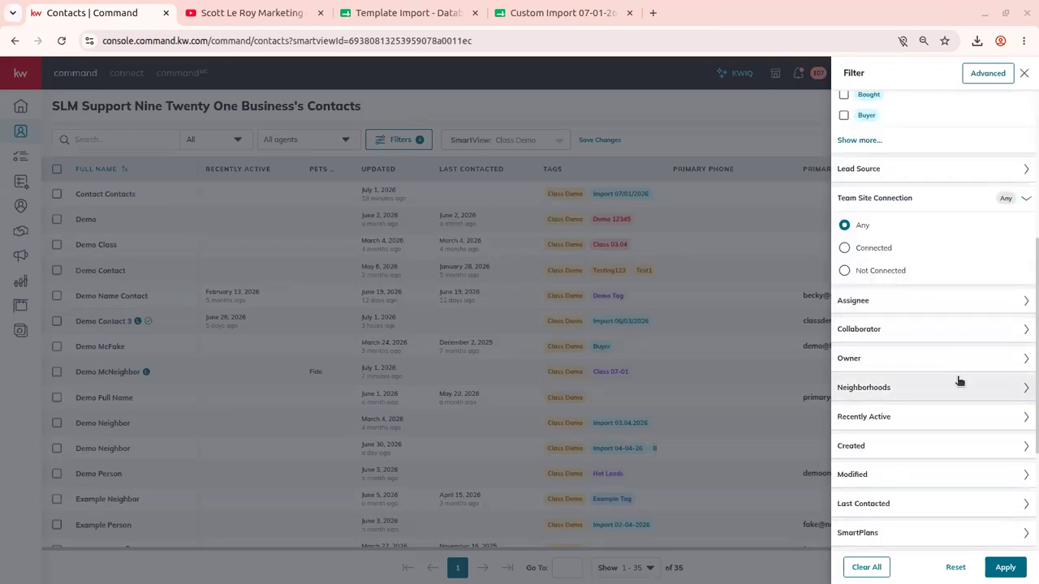
scroll(919, 315, "down", 1)
scroll(920, 319, "down", 1)
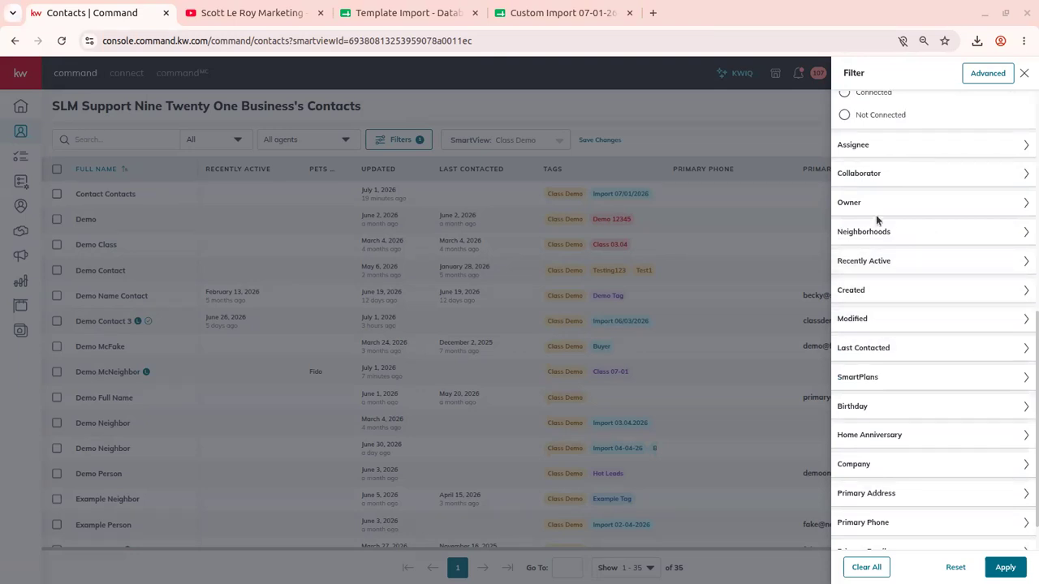
scroll(908, 325, "down", 1)
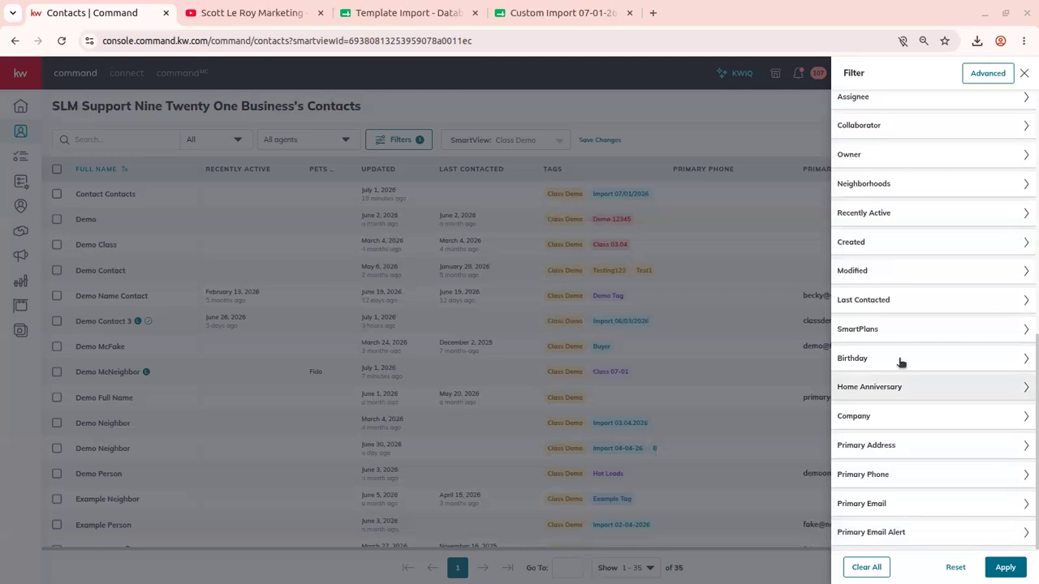
scroll(912, 225, "up", 10)
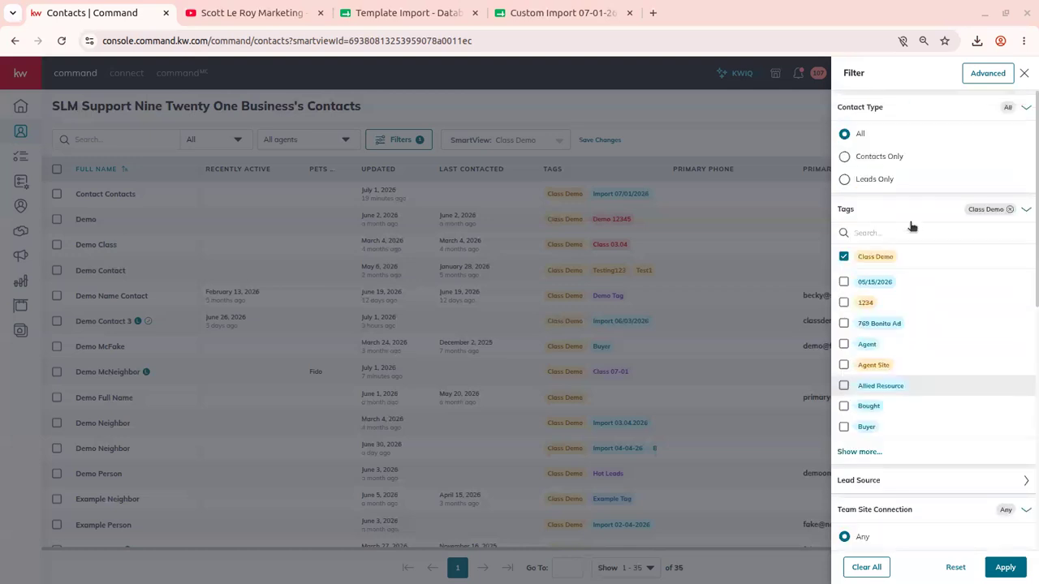
Add an advanced filter condition where Favorite Pie is not empty alongside the Class Demo tag, and apply it
left_click(988, 72)
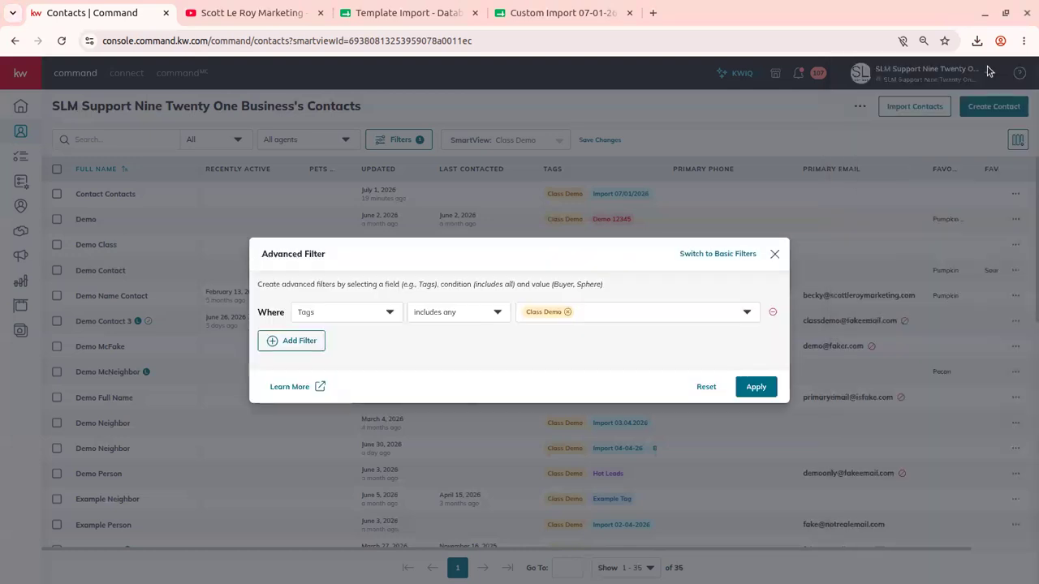
left_click(292, 340)
left_click(330, 330)
scroll(308, 455, "down", 5)
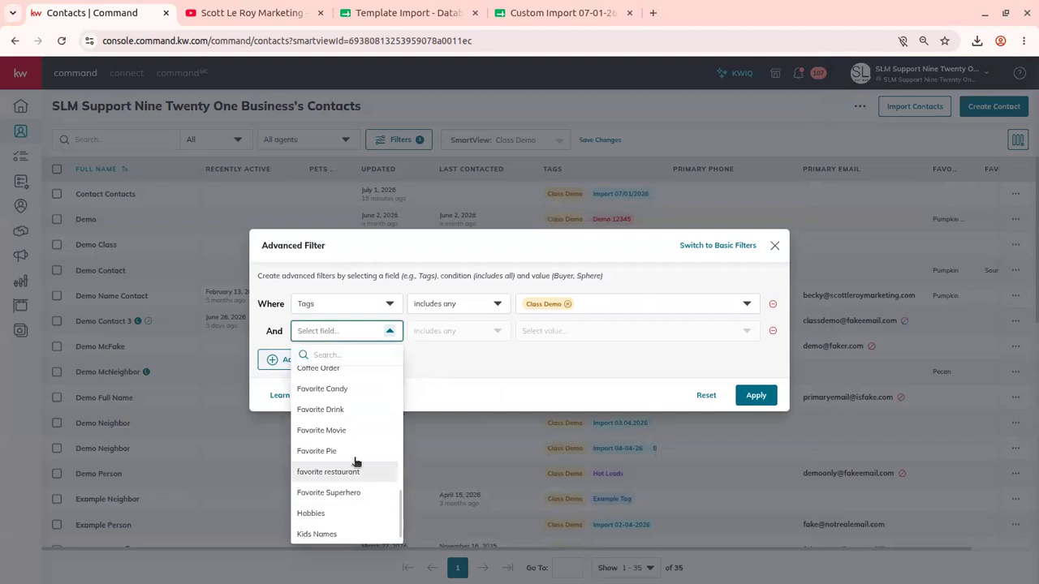
scroll(354, 458, "up", 2)
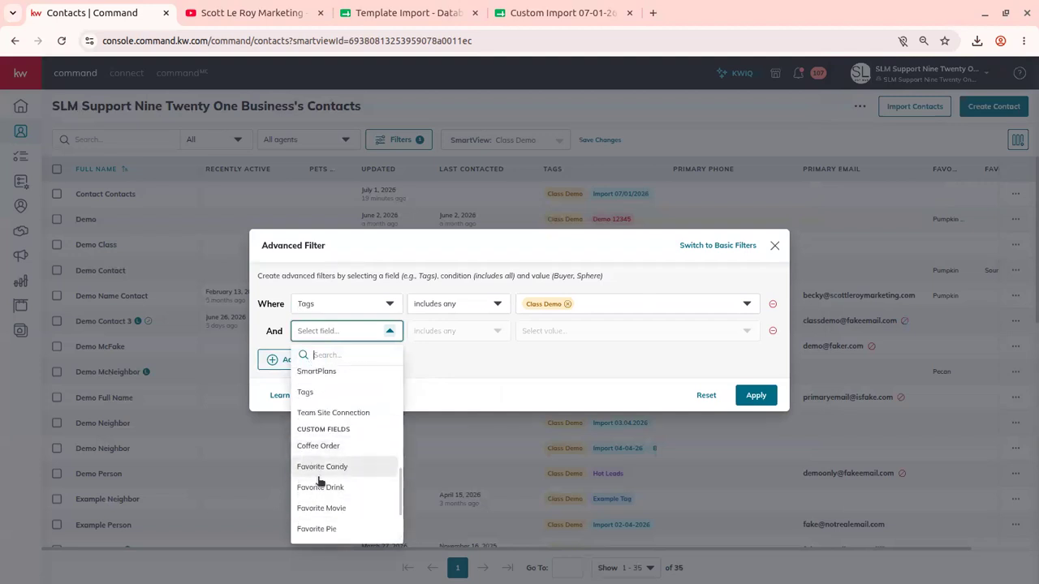
scroll(323, 484, "down", 2)
left_click(344, 451)
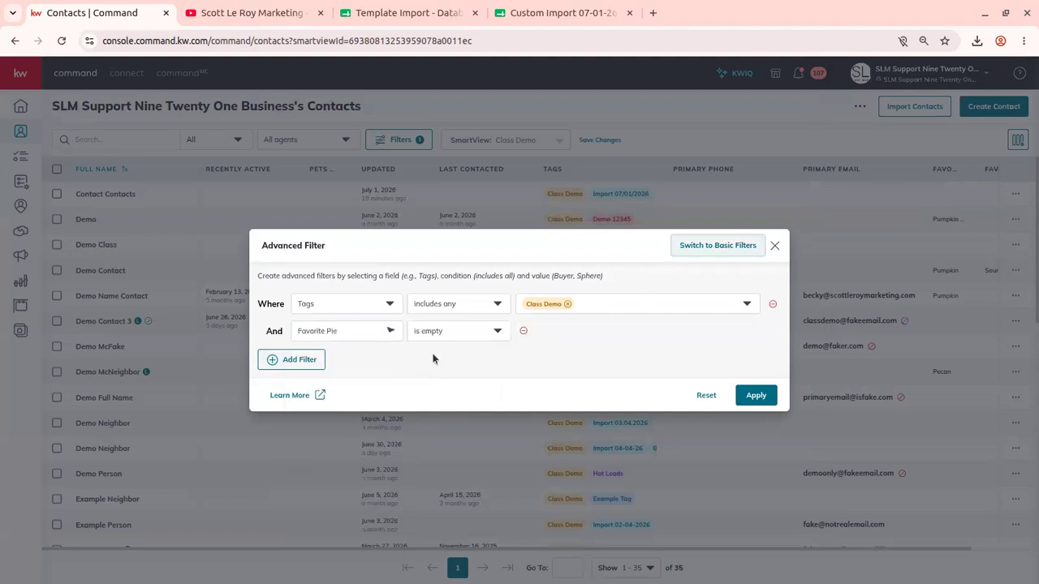
left_click(452, 330)
left_click(434, 375)
left_click(754, 396)
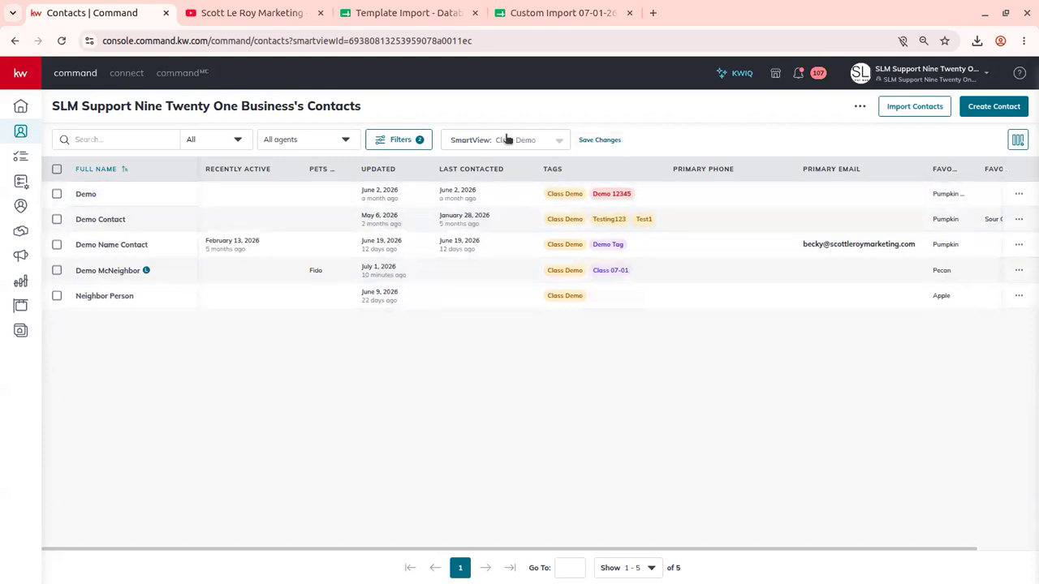
Switch back to basic filters, discarding the advanced conditions, and check the contacts-per-page options
left_click(415, 140)
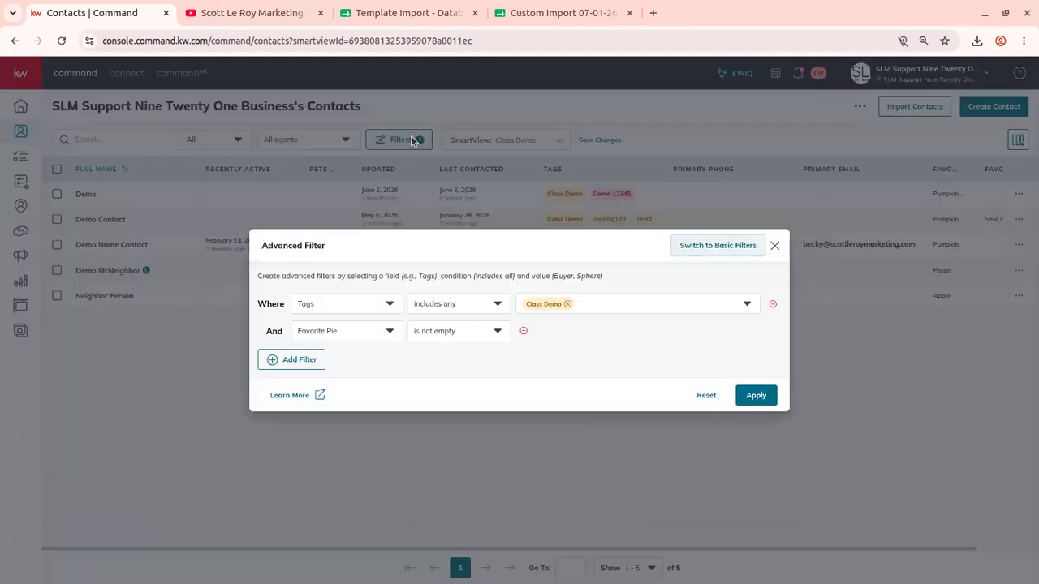
left_click(724, 245)
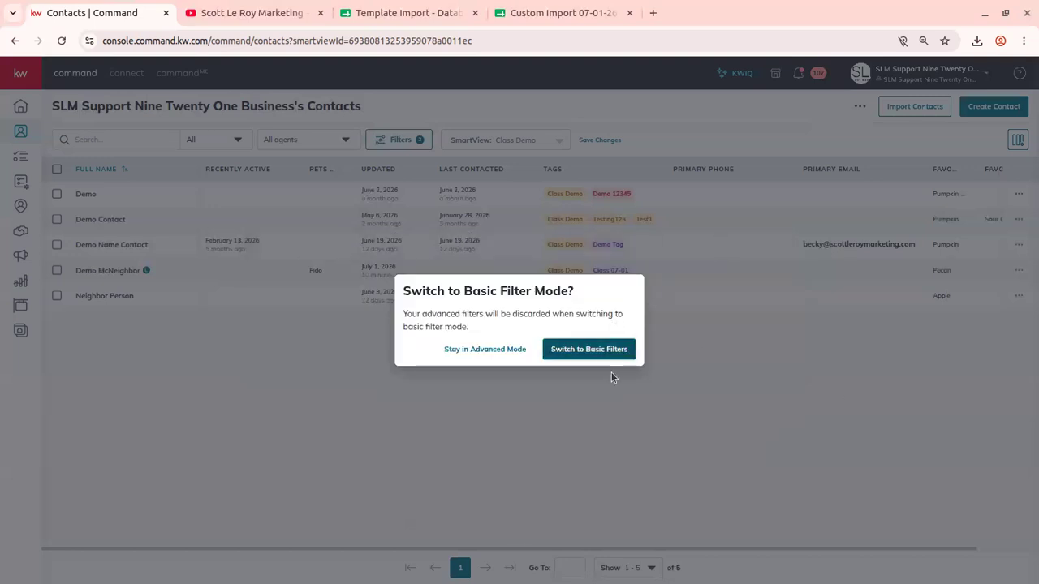
left_click(602, 352)
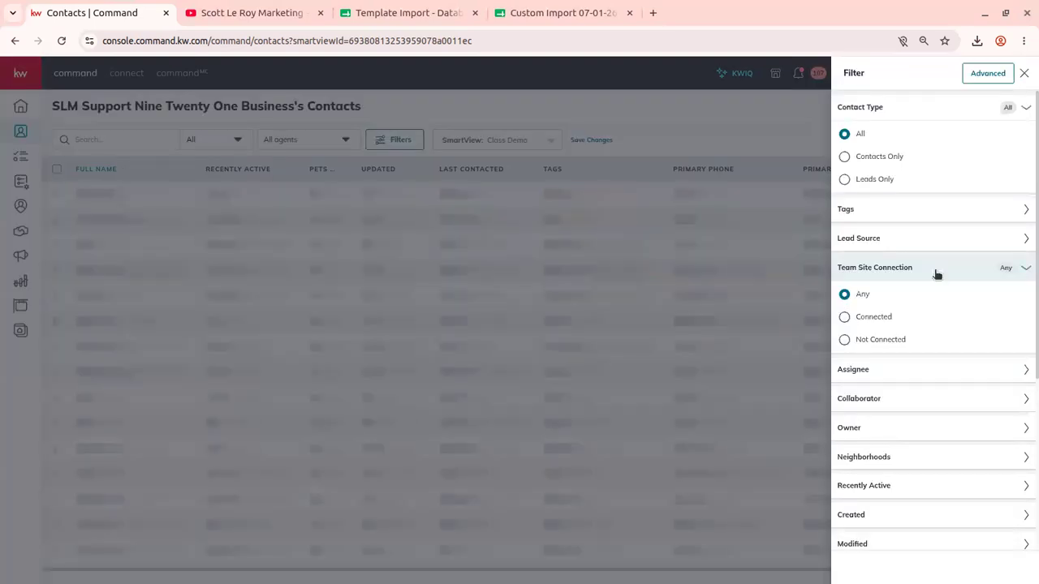
left_click(1024, 73)
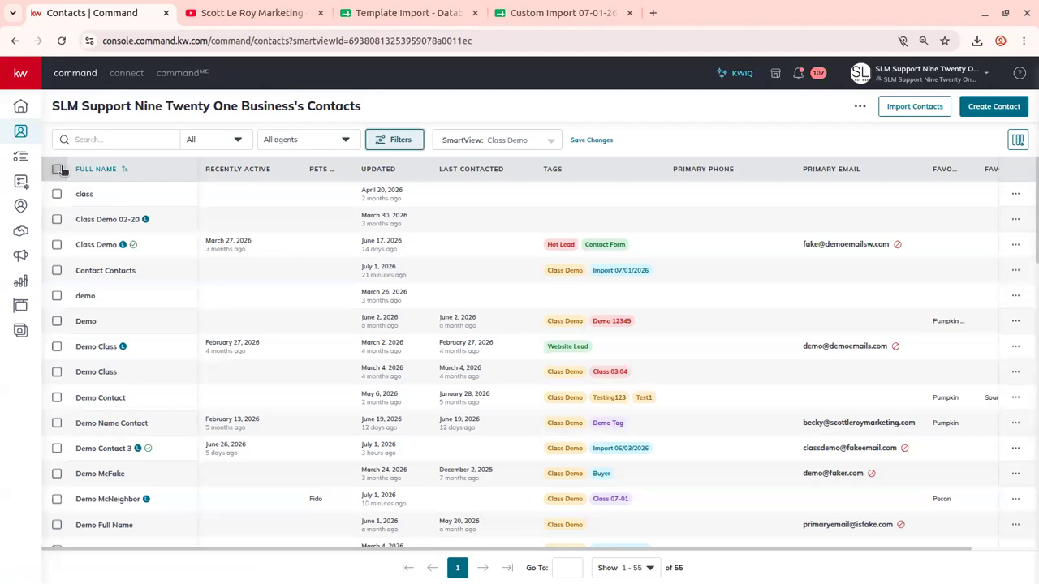
left_click(632, 573)
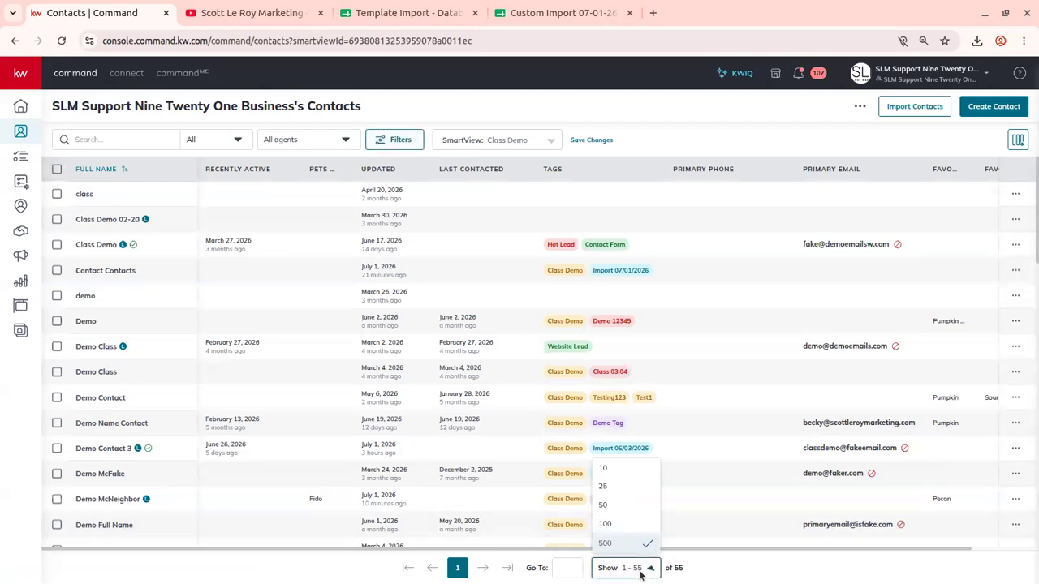
left_click(808, 569)
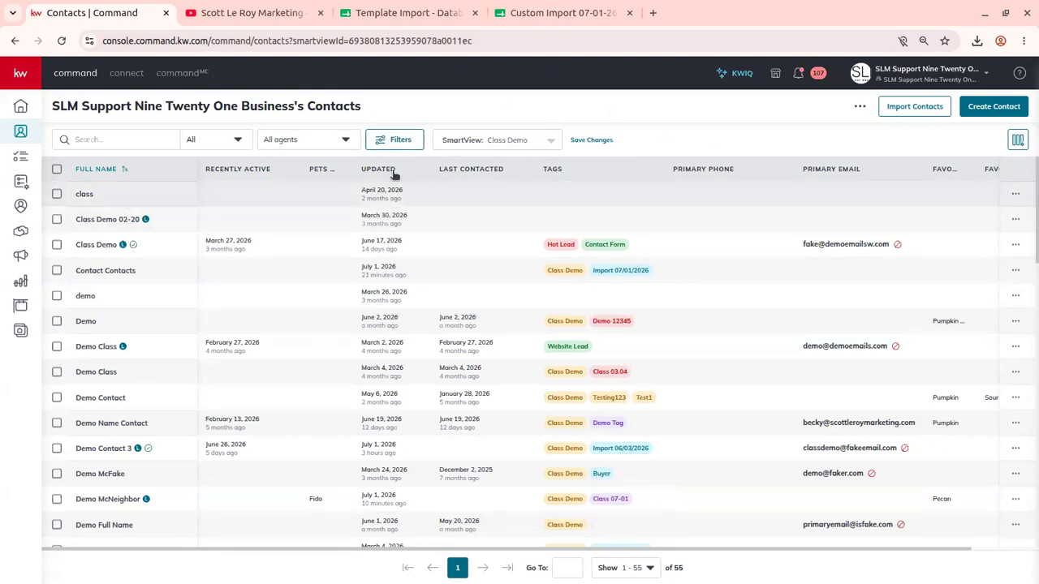
Select all listed contacts and review the additional bulk actions available for them
left_click(57, 170)
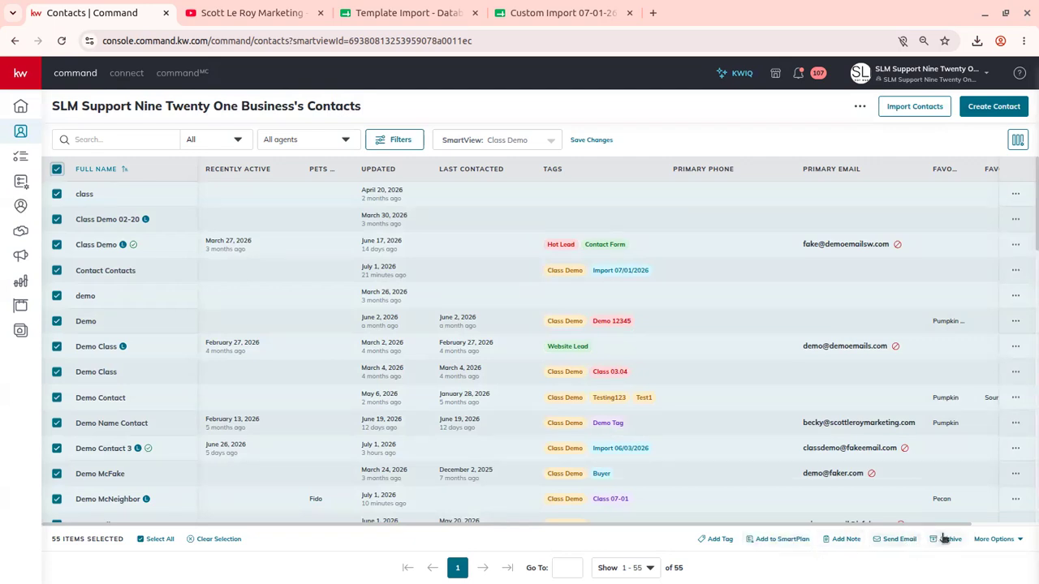
left_click(987, 543)
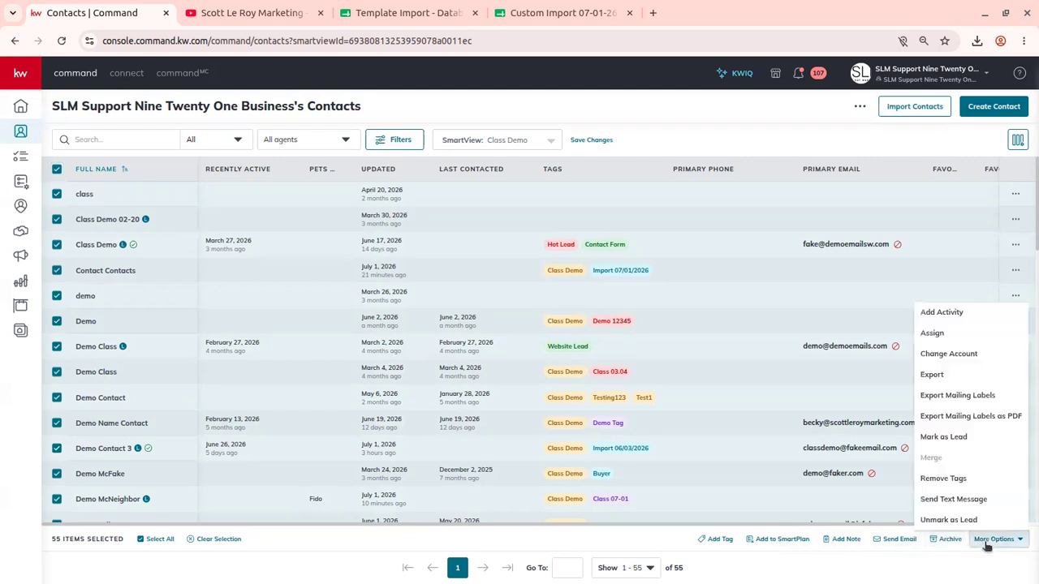
left_click(689, 115)
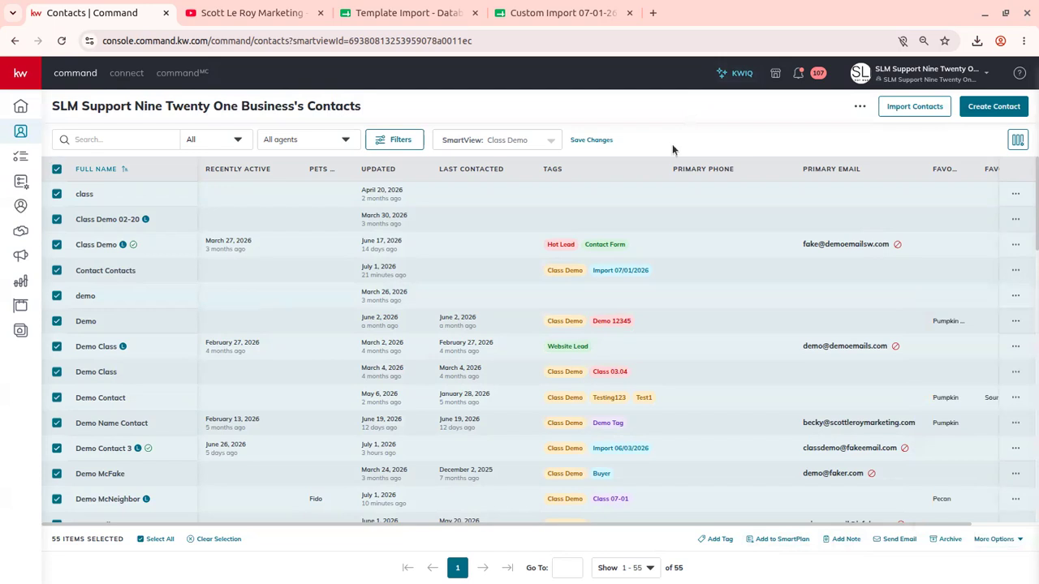
Review the duplicate-check and export options for all contacts, and deselect every contact in the list
left_click(860, 110)
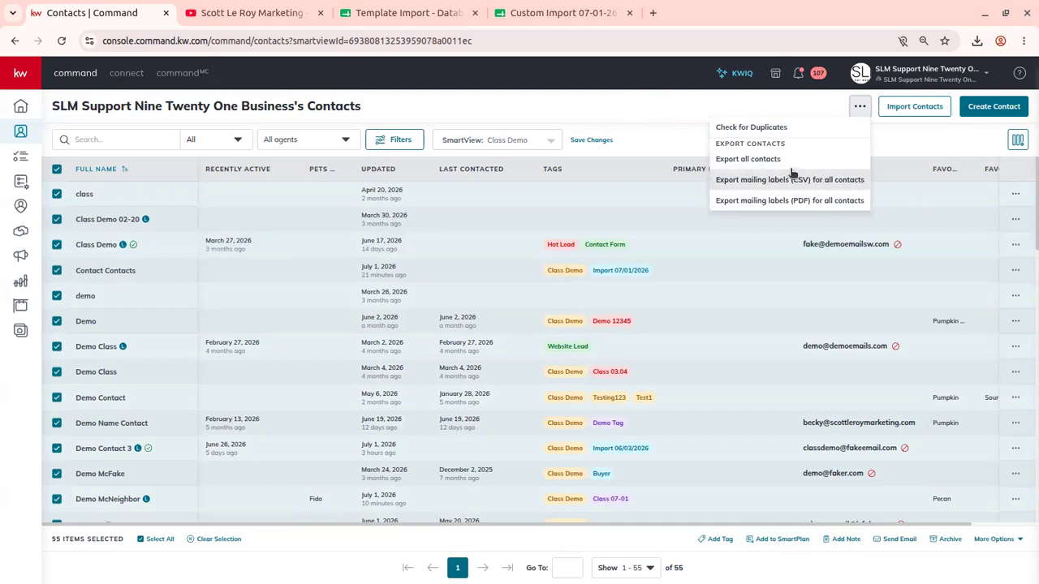
left_click(645, 101)
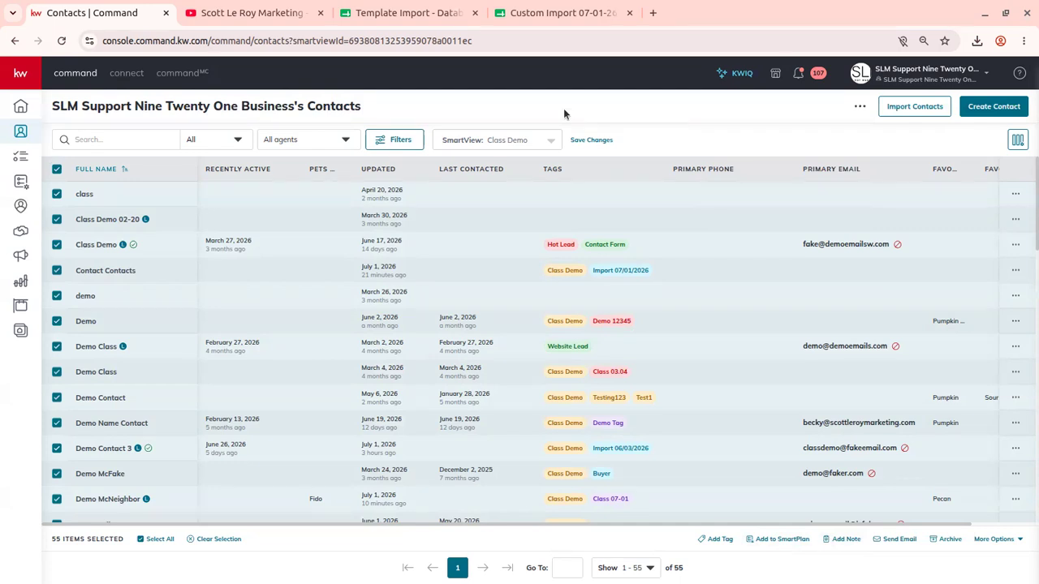
left_click(58, 170)
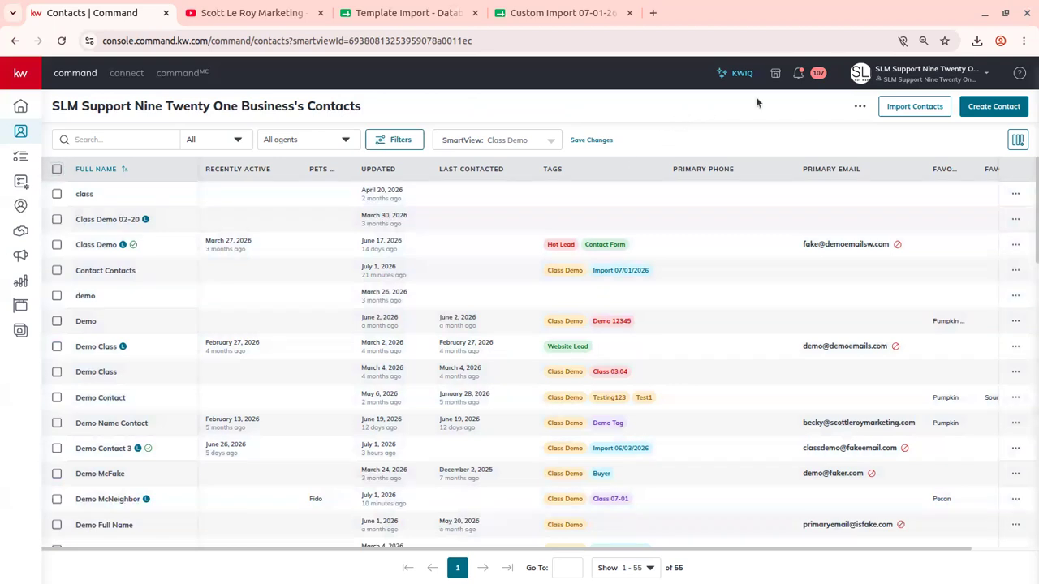
Check which KW Communications Email is set in the My KW section of the profile, and return to the contacts list
left_click(886, 85)
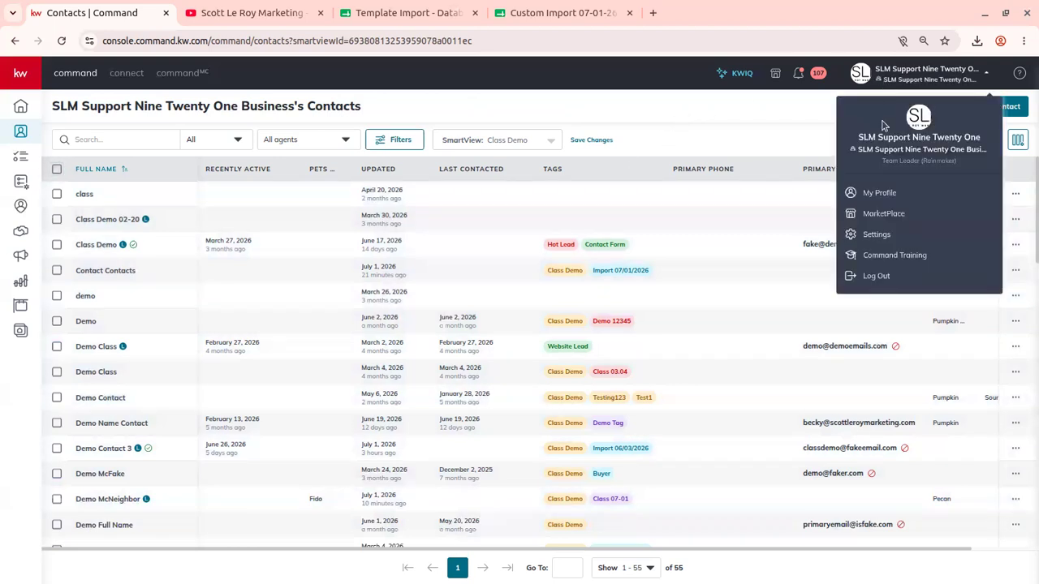
left_click(881, 195)
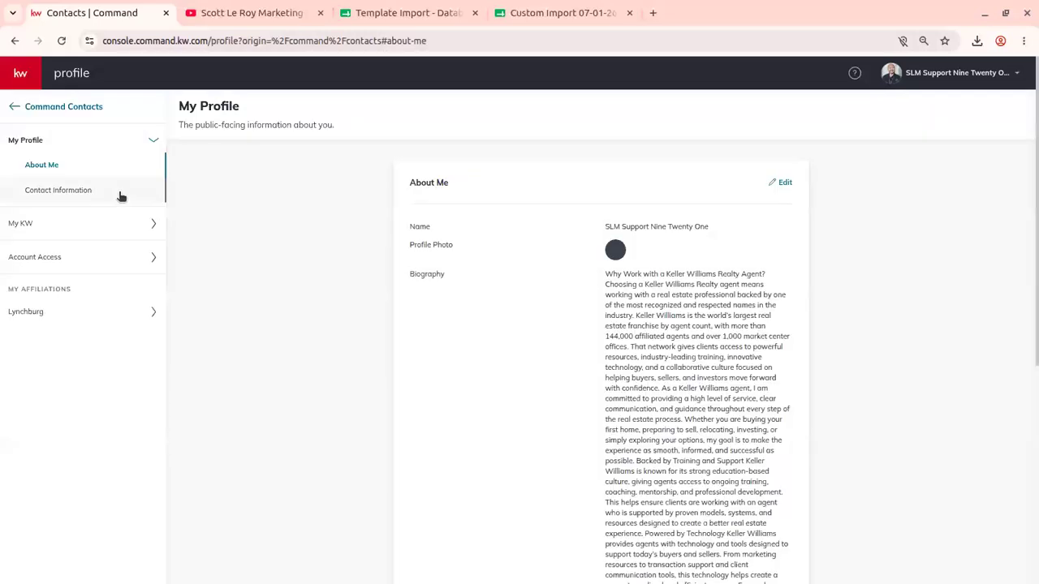
left_click(43, 229)
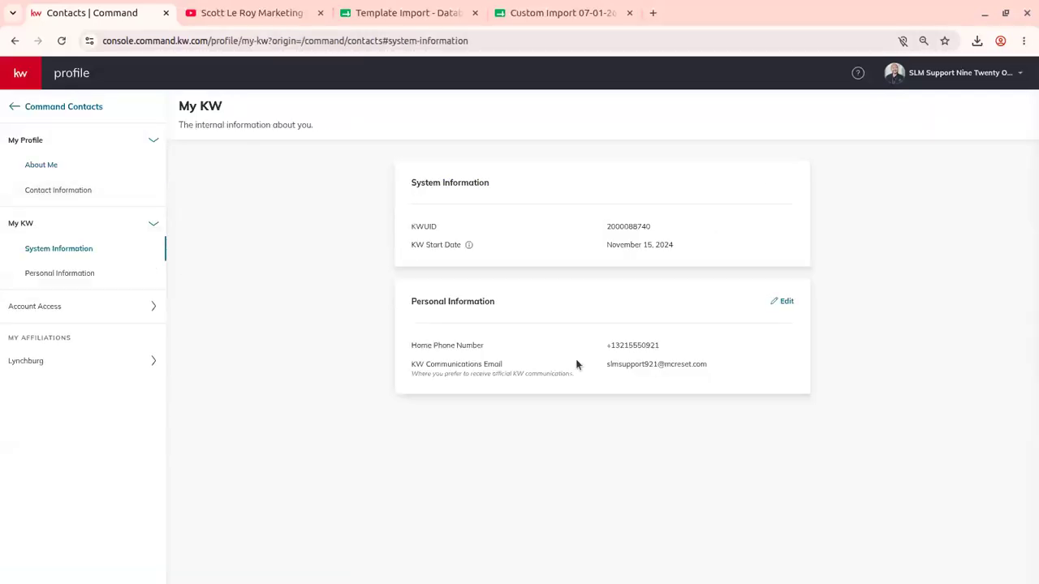
left_click_drag(409, 371, 738, 369)
left_click(738, 369)
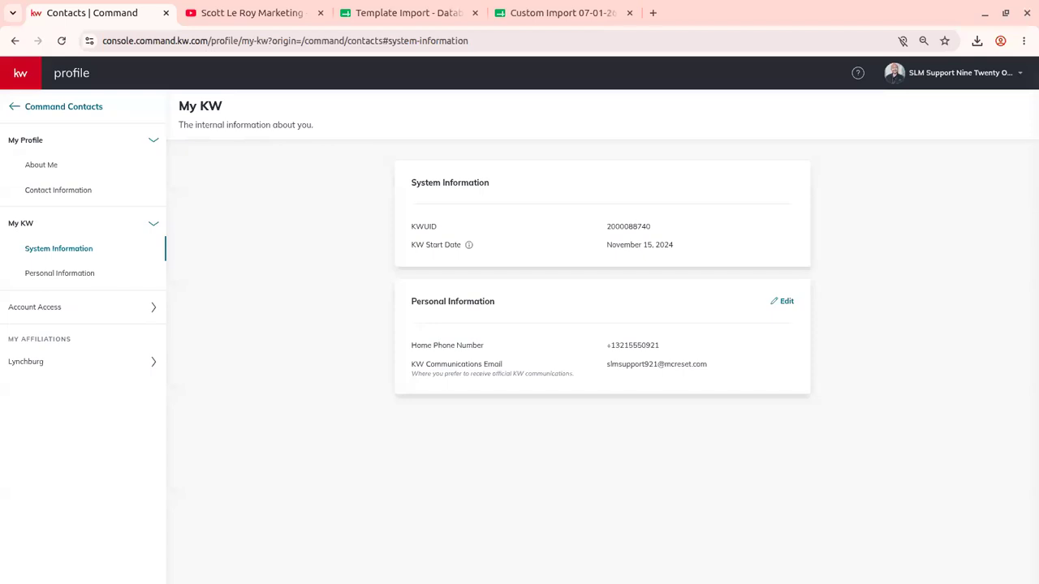
left_click(36, 108)
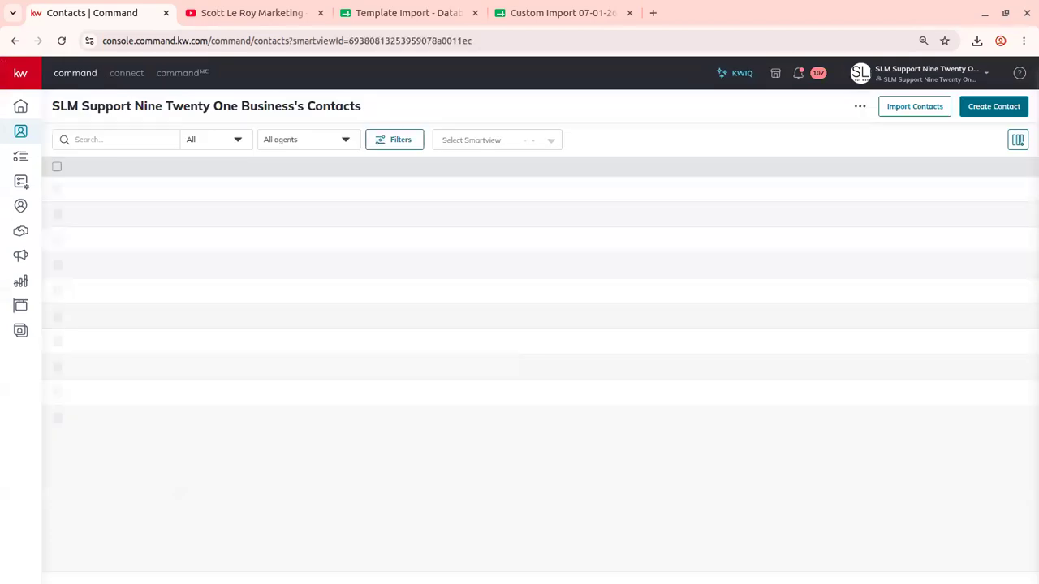
Open the contact settings for Command and review the Contact Archive and Database Wipe pages
left_click(902, 75)
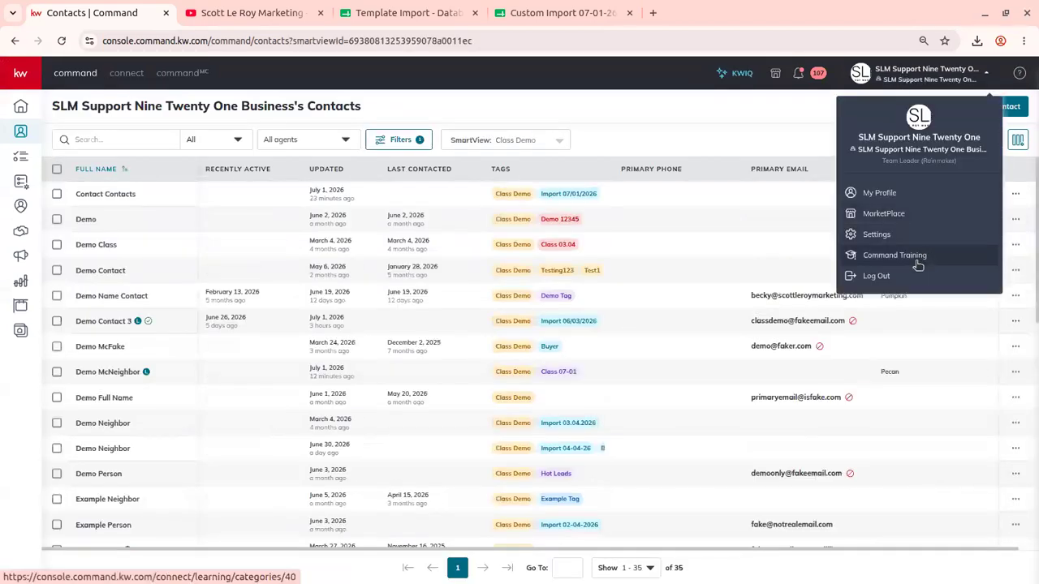
left_click(919, 235)
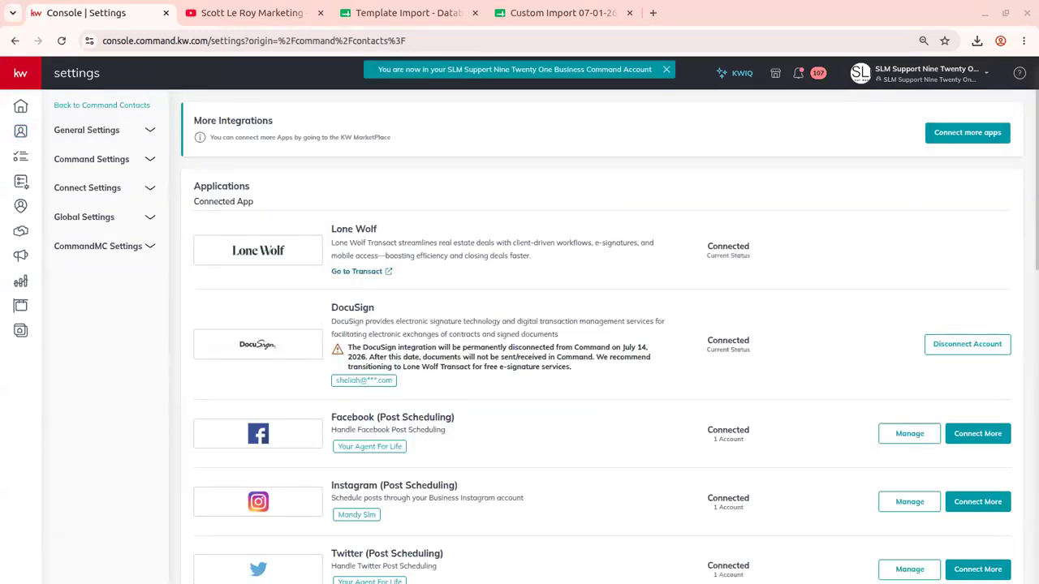
left_click(131, 166)
left_click(108, 209)
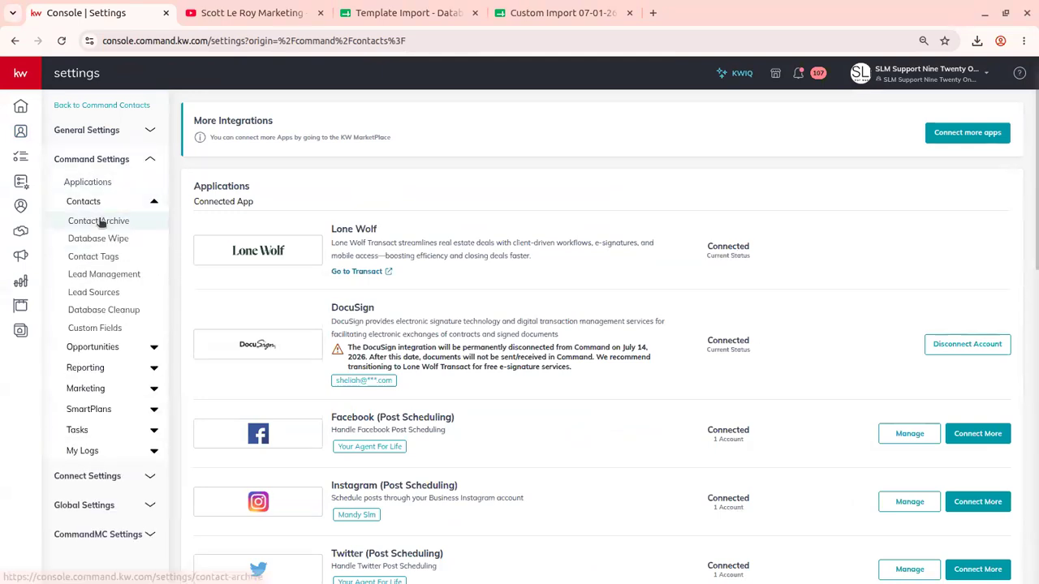
left_click(97, 220)
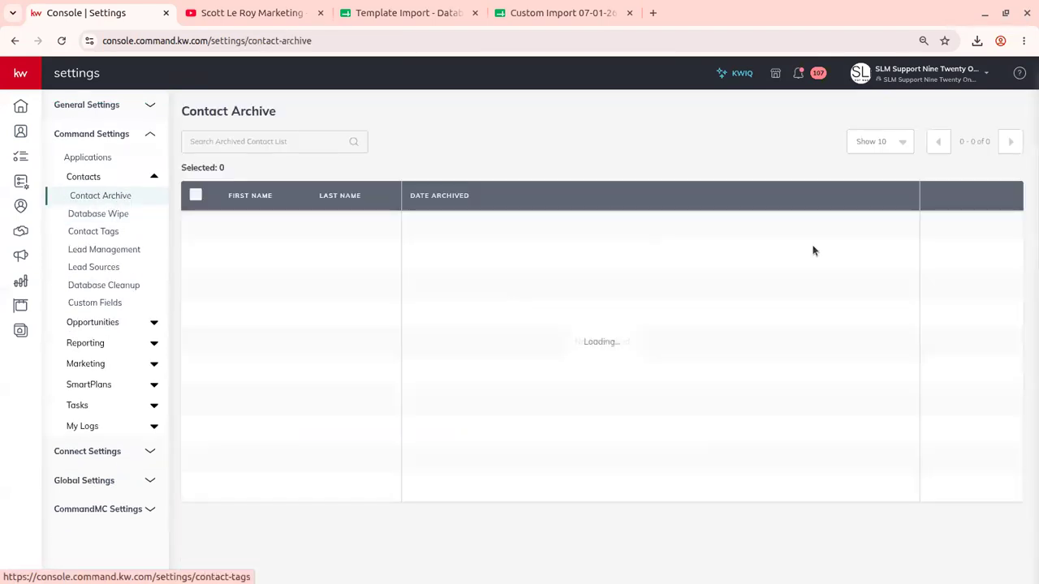
left_click(120, 215)
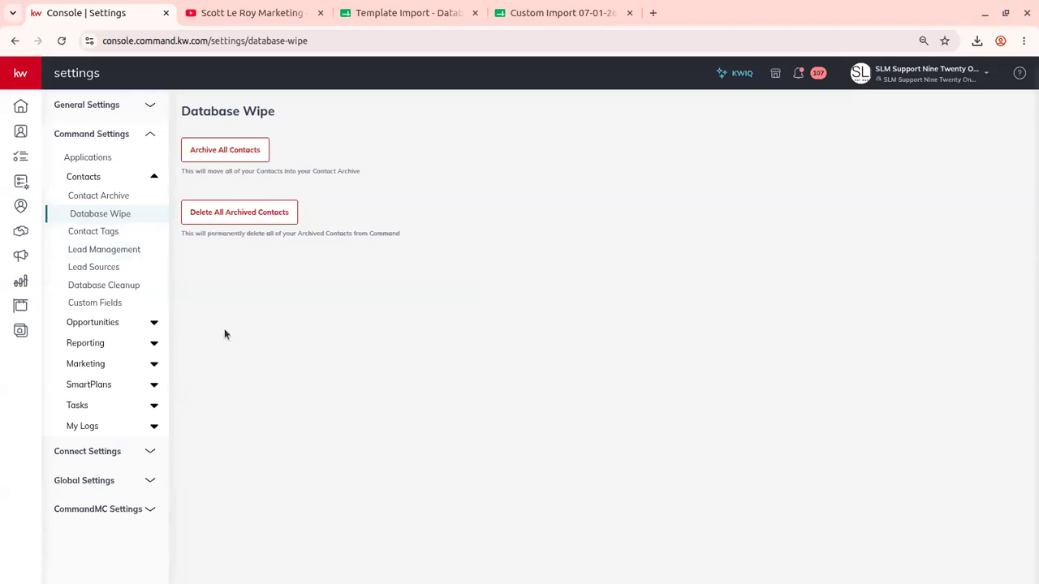
Review the Contact Tags, Lead Management, Database Cleanup and Custom Fields settings for contacts
left_click(120, 233)
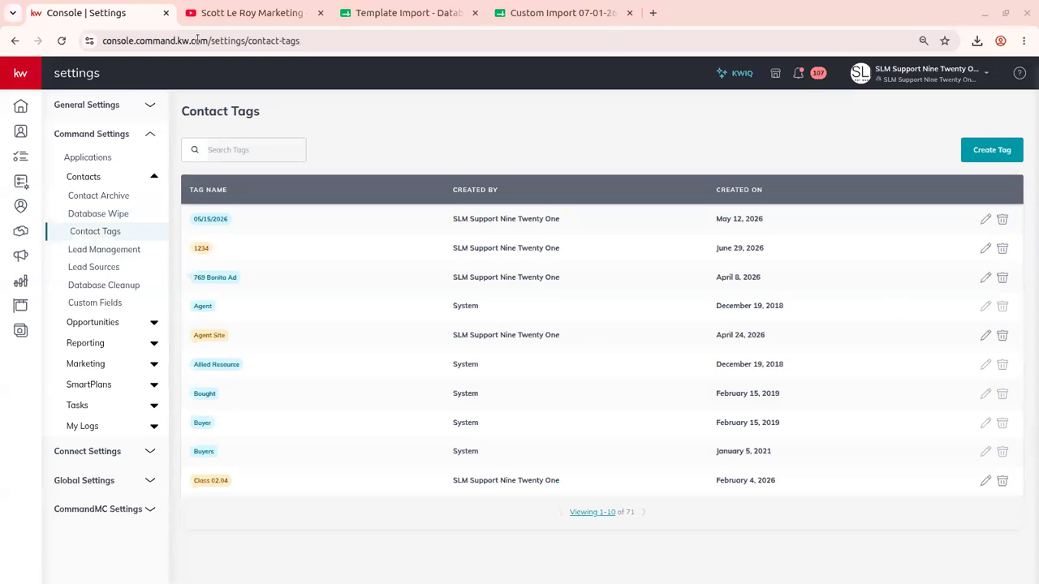
left_click(125, 250)
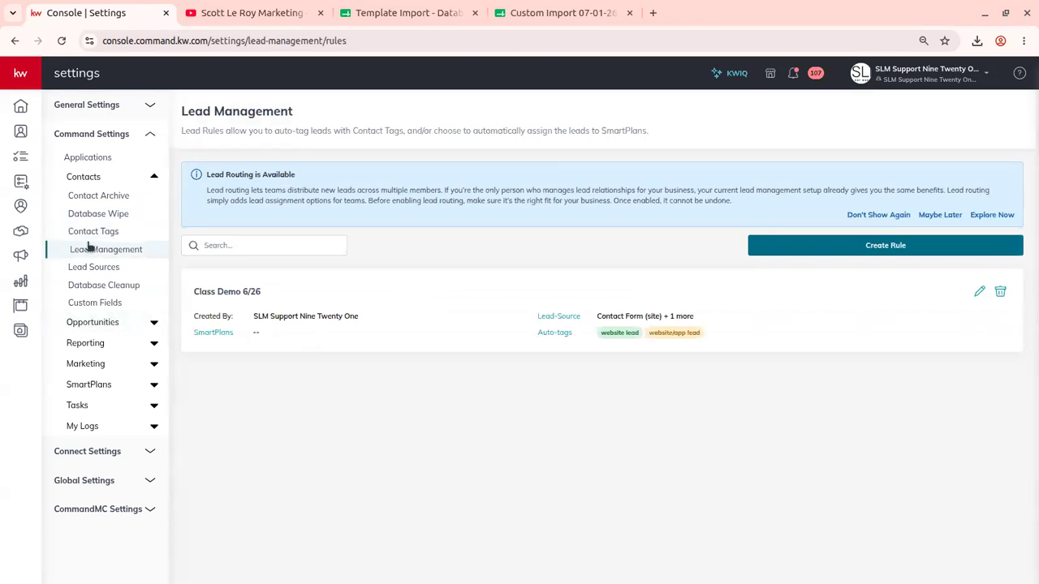
left_click(104, 290)
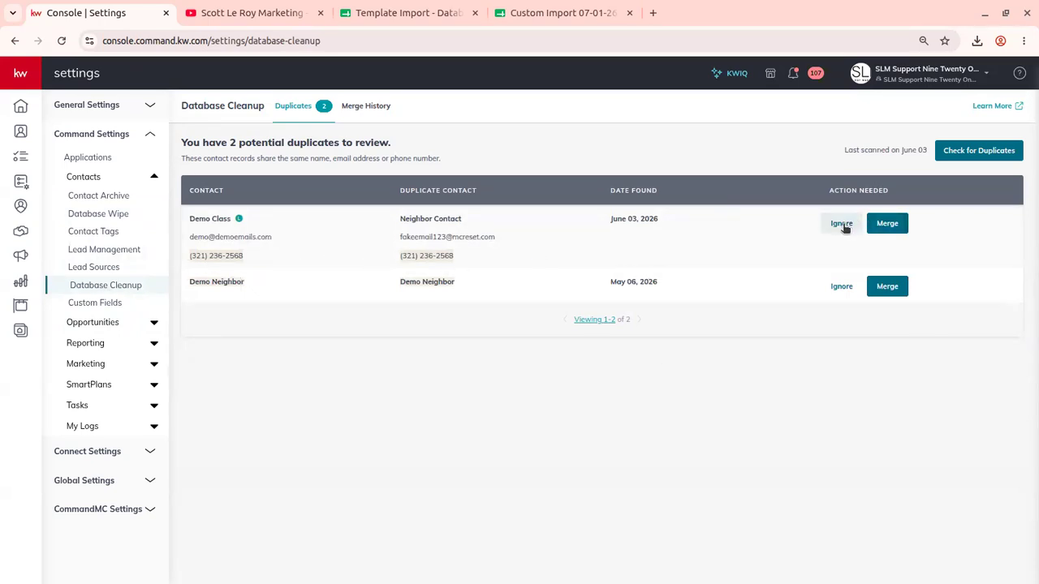
left_click(95, 303)
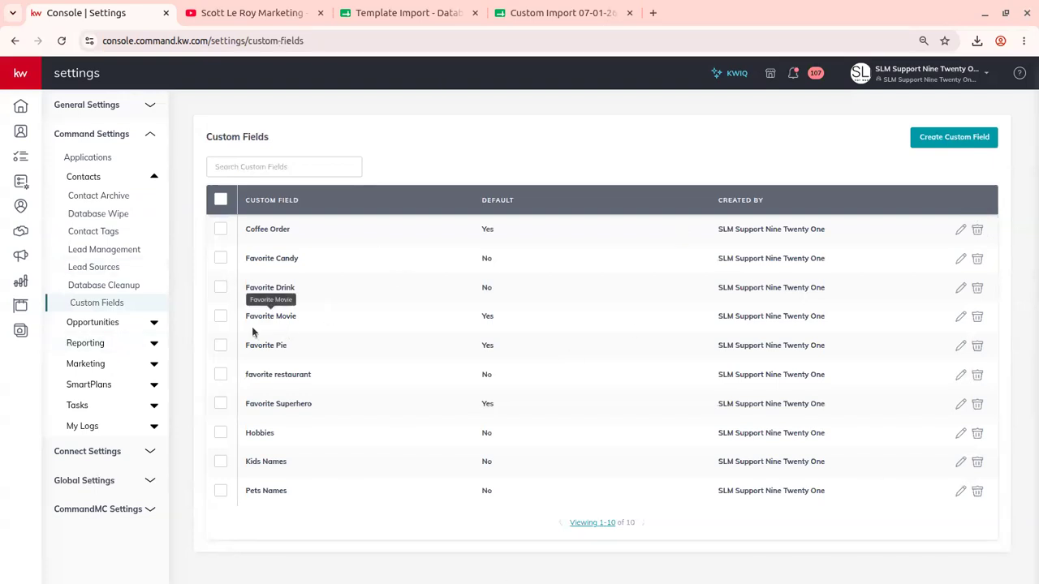
Review the contact import logs, including the original and error file downloads, and the export logs
left_click(116, 431)
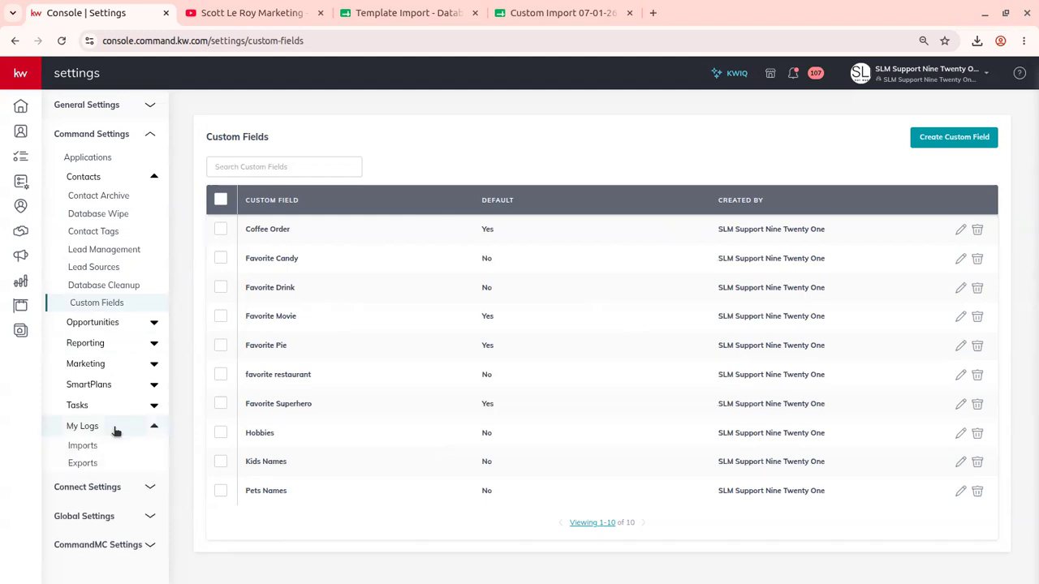
left_click(104, 445)
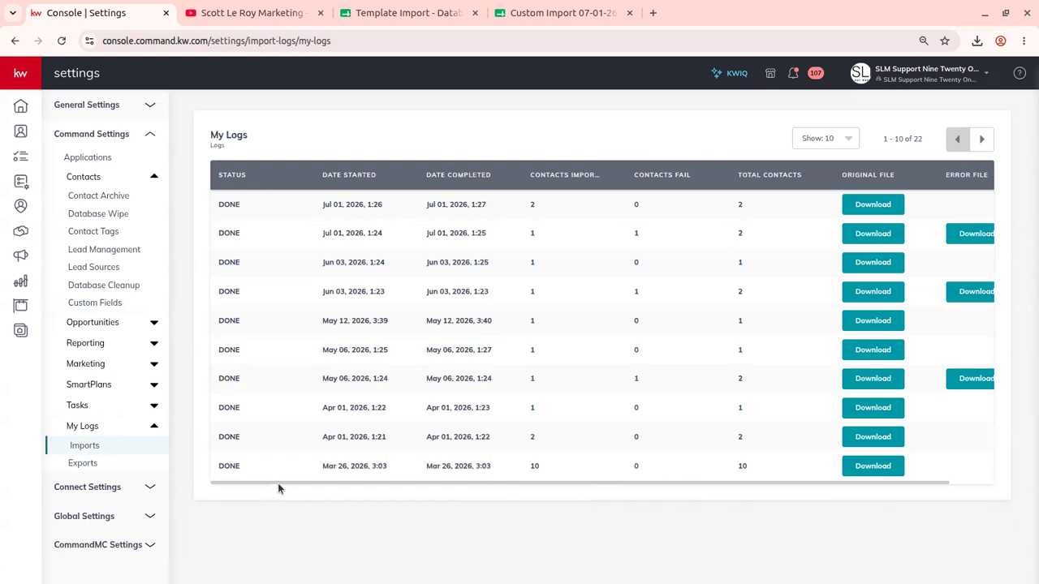
left_click_drag(277, 483, 497, 507)
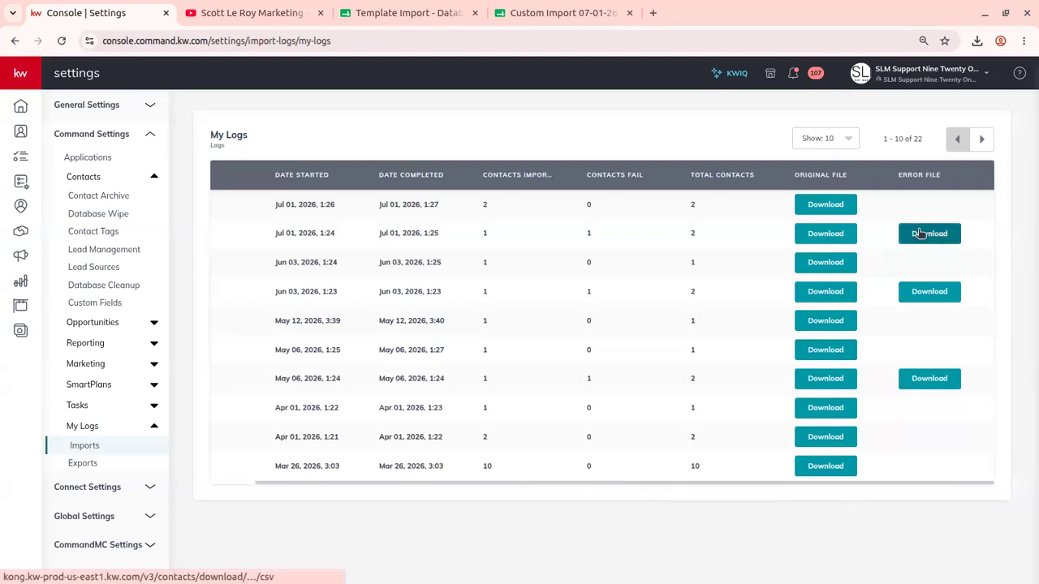
left_click(84, 464)
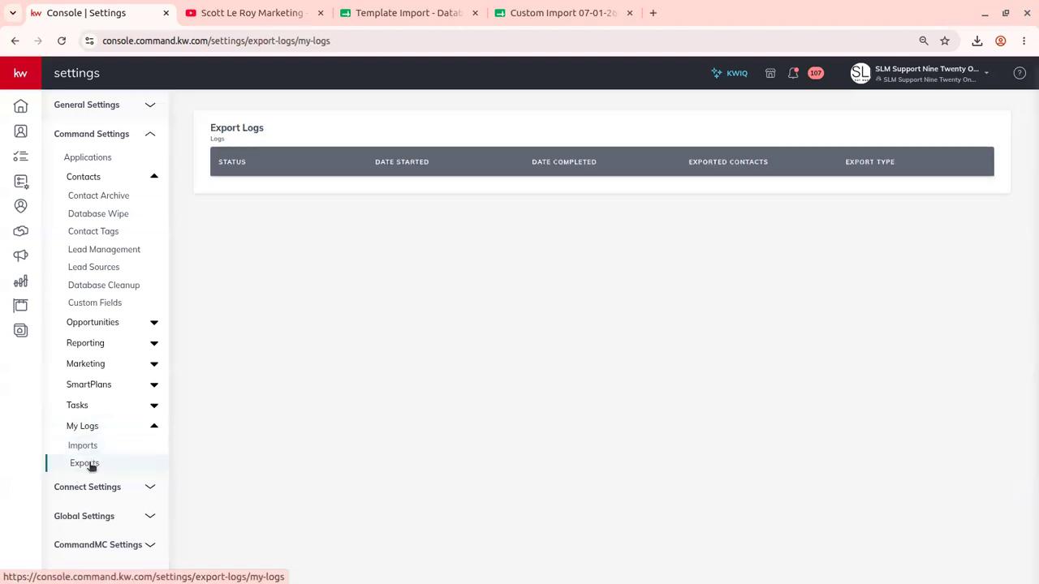